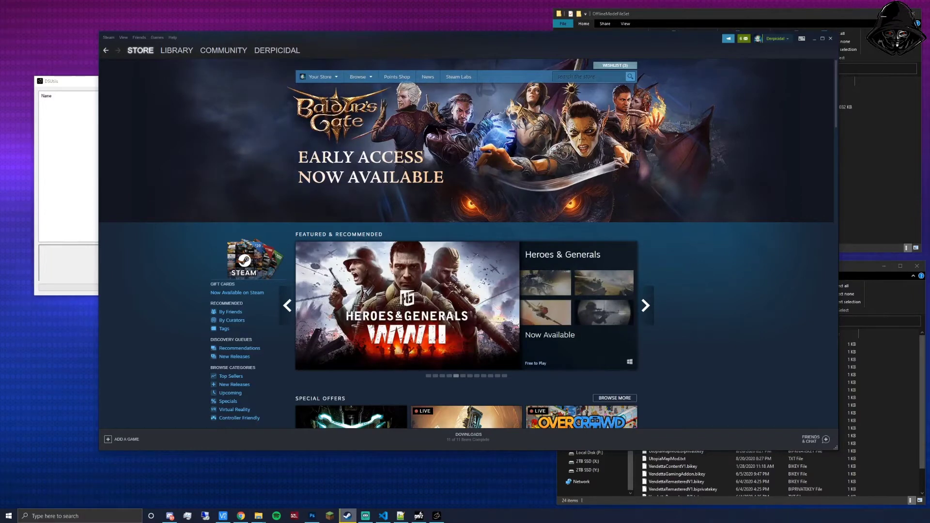
Switch to Chrome, enlarge its window and request the PBO Manager download from its Armaholic page.
key("alt+Tab")
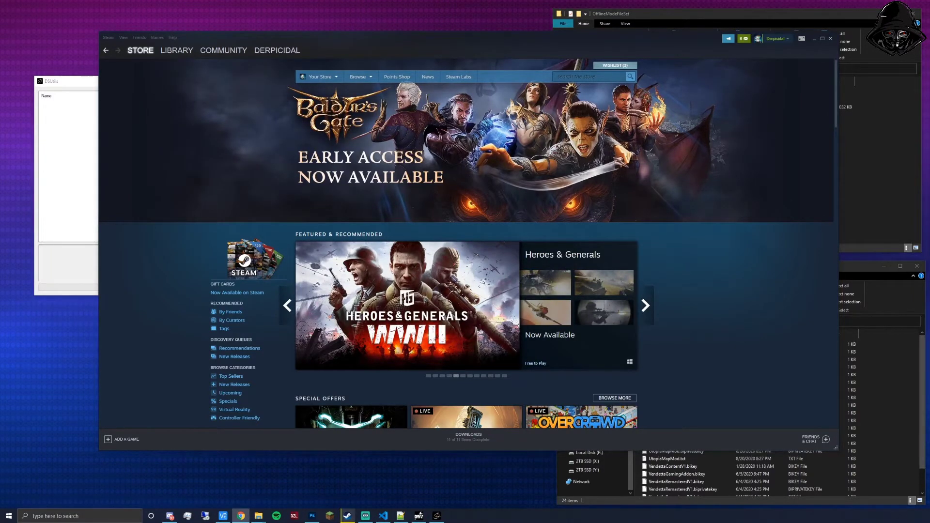
left_click_drag(451, 522, 383, 48)
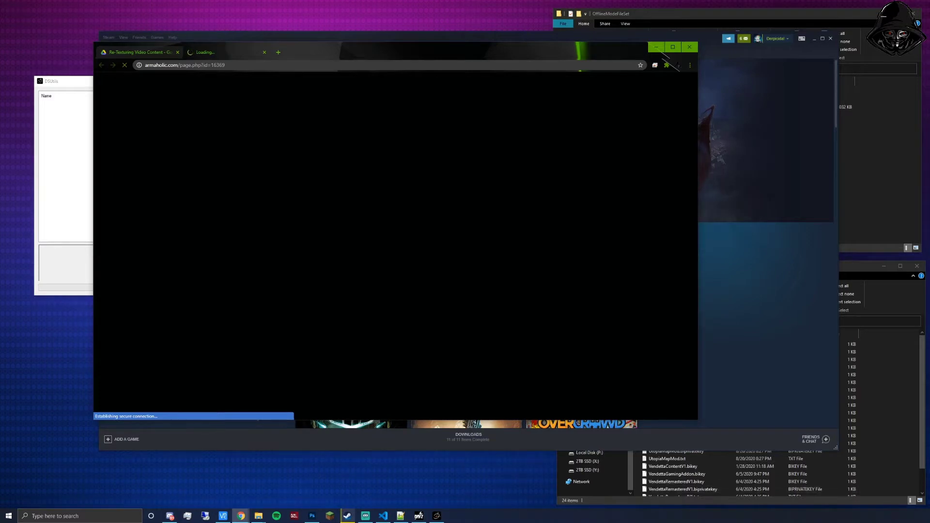
left_click_drag(696, 419, 866, 479)
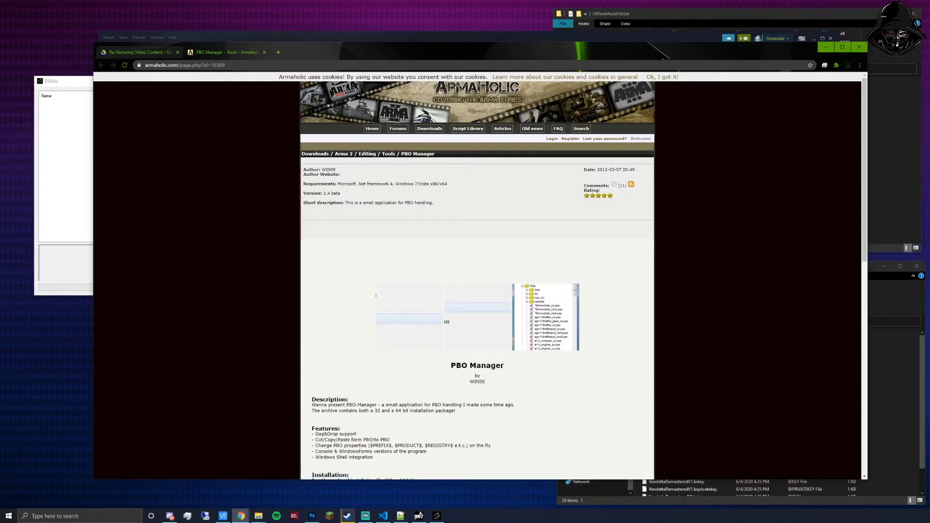
scroll(477, 276, "down", 10)
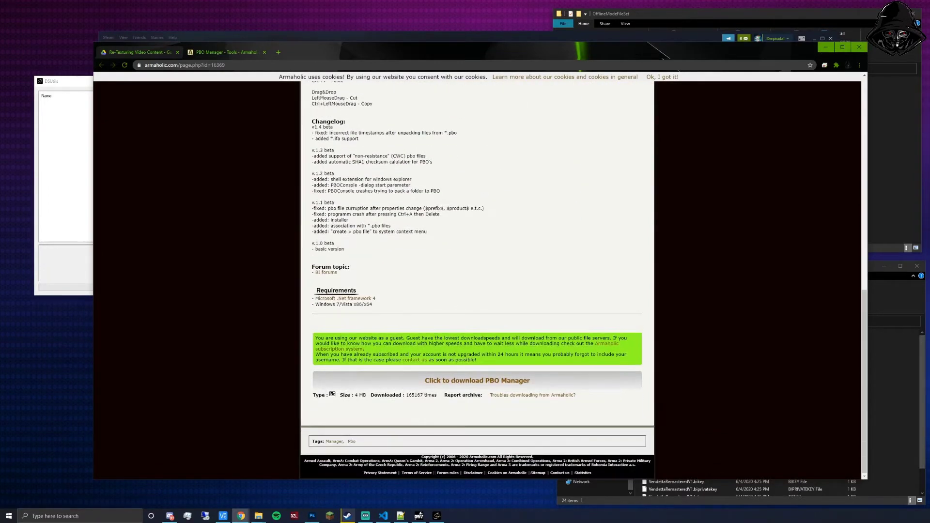
left_click(477, 380)
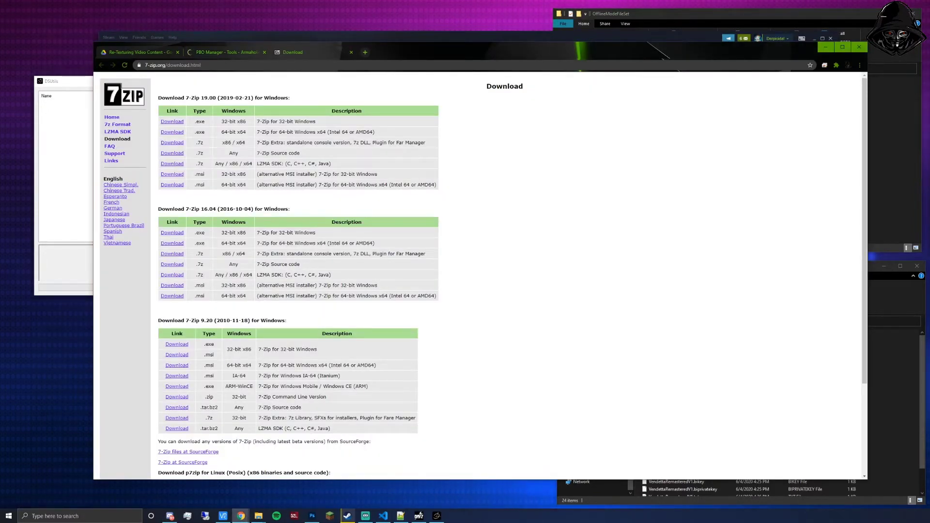
Check the 32-bit Windows entry for 7-Zip 19.00 and close the PBO Manager and 7-Zip download pages.
left_click_drag(246, 131, 222, 121)
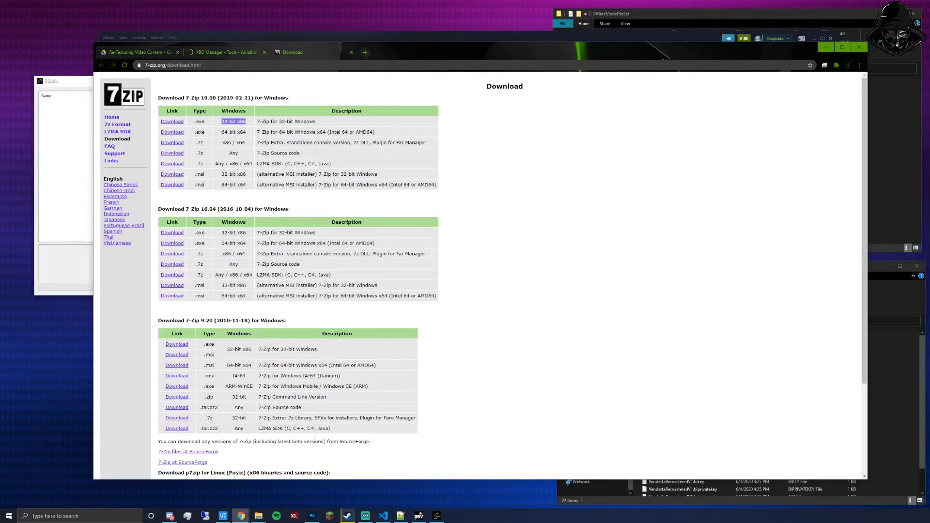
left_click(222, 52)
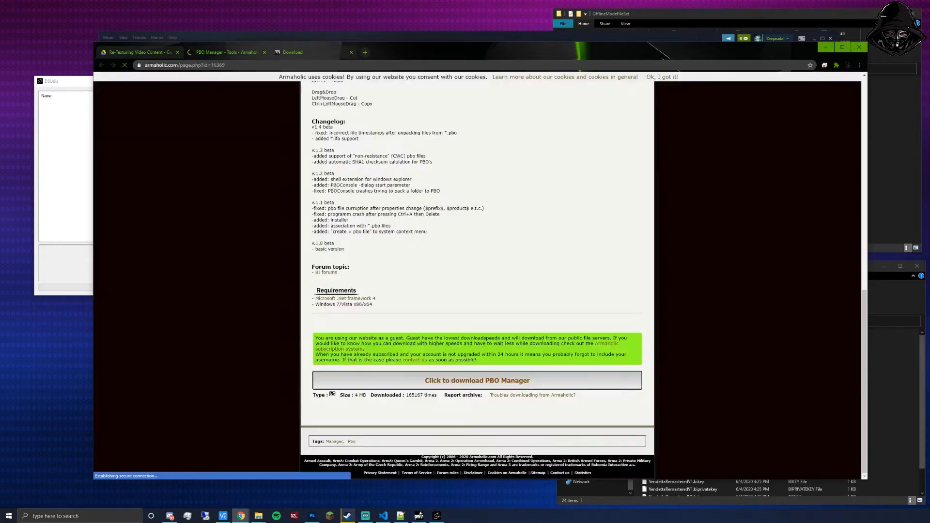
left_click(263, 51)
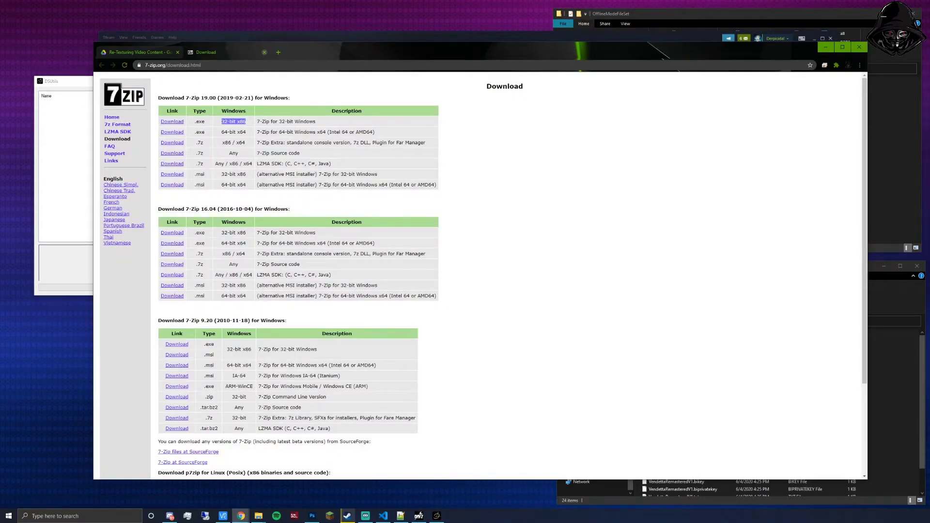
left_click(263, 52)
Bring the MasterKeys folder window forward and move it aside to uncover the Google Drive page.
mouse_move(259, 515)
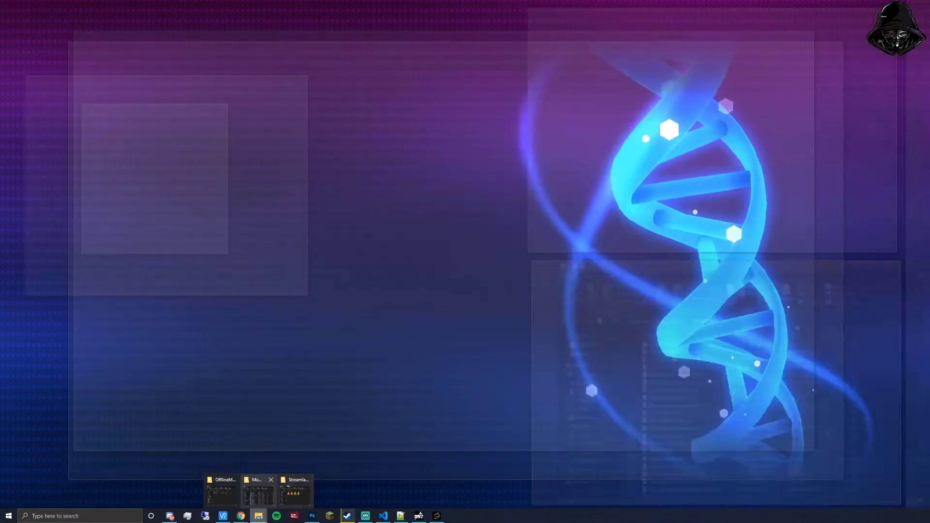
left_click(257, 494)
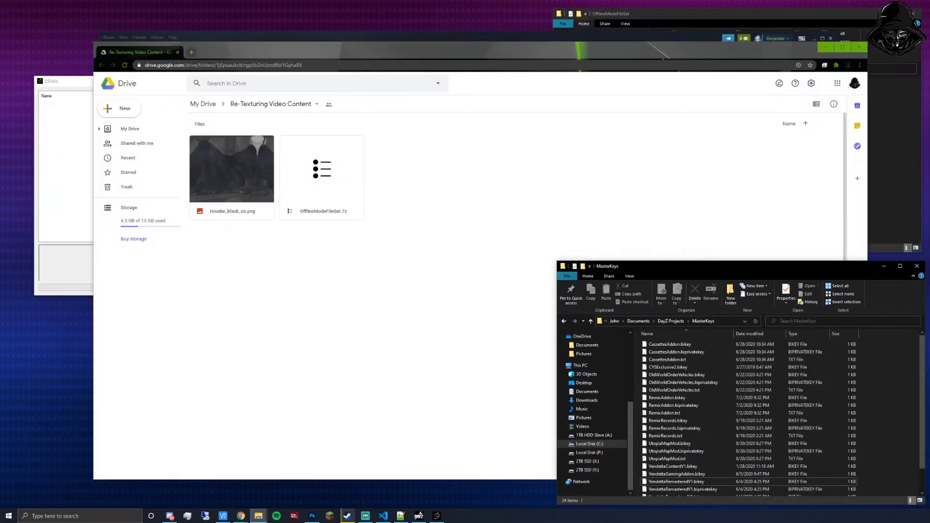
left_click_drag(654, 266, 929, 107)
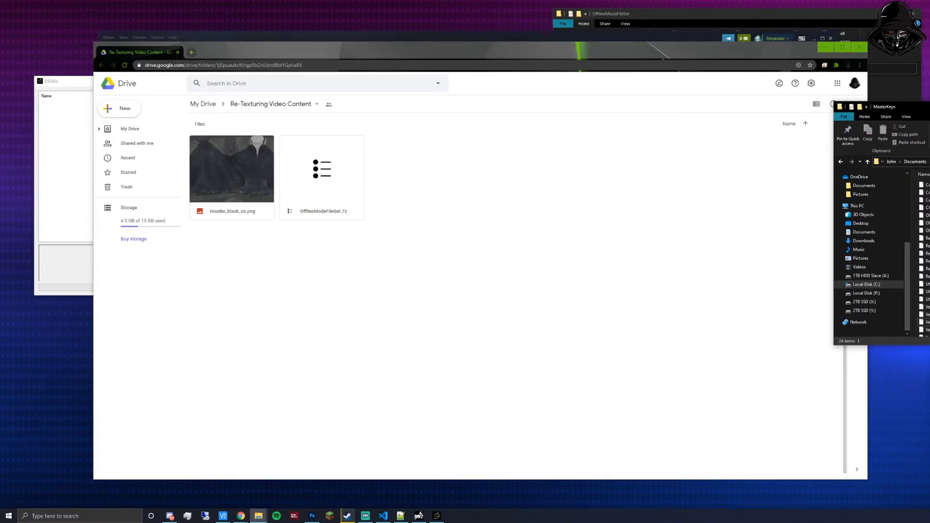
Switch to Steam, open the library and check that its content filter includes both games and tools.
key("alt+Tab")
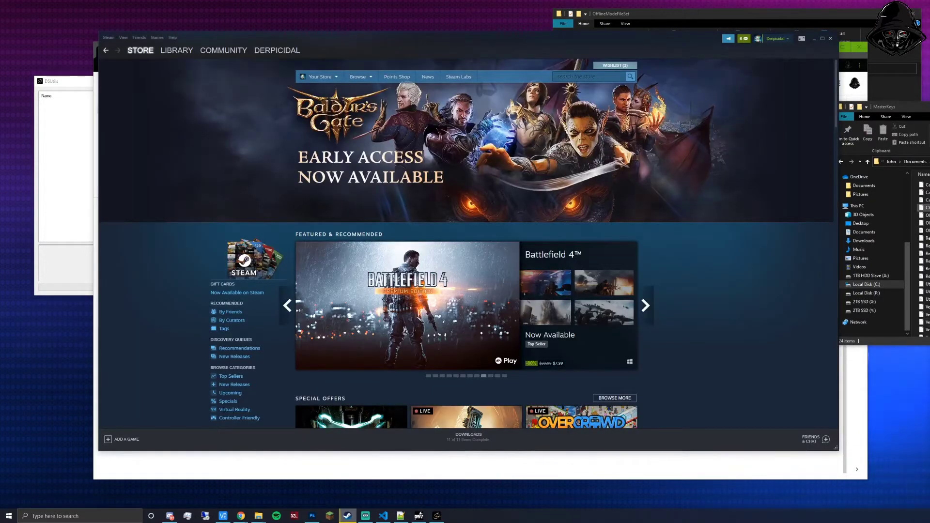
left_click(177, 51)
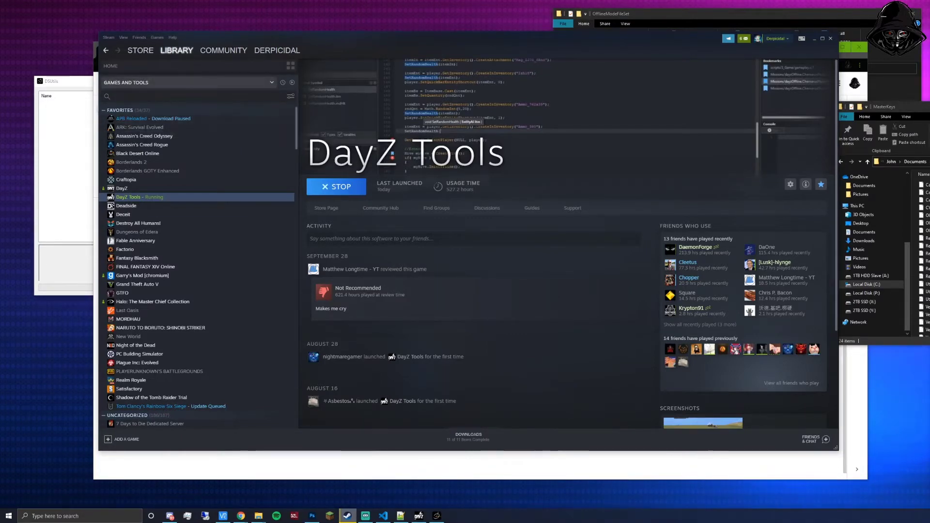
left_click(187, 82)
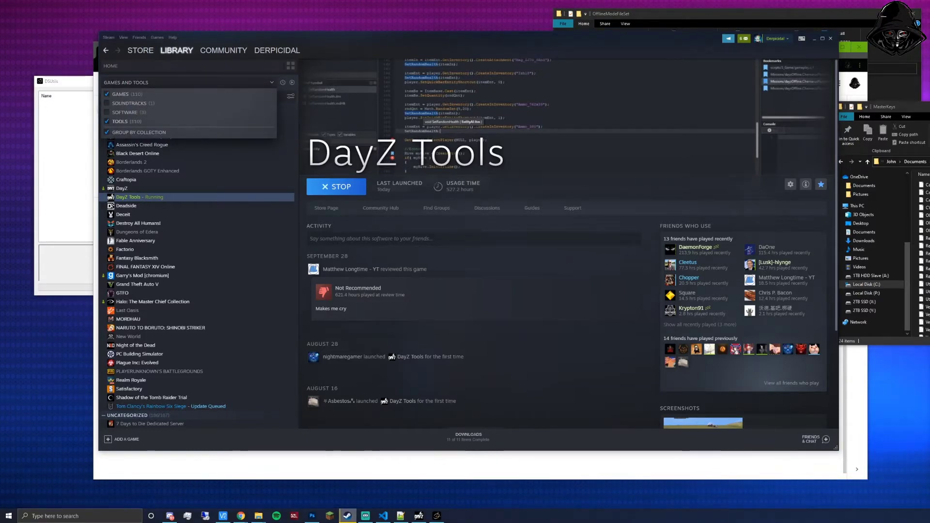
left_click(188, 83)
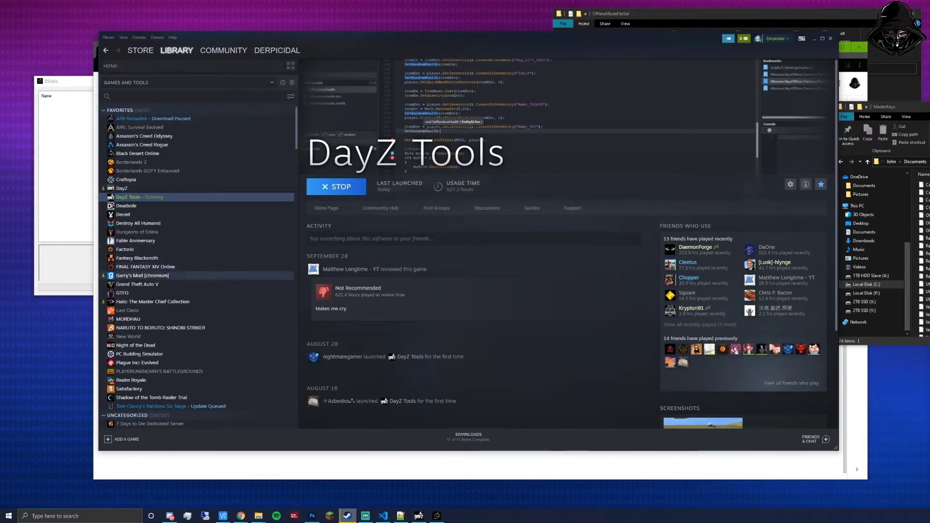
Search the Steam library for DayZ Tools.
scroll(194, 284, "down", 5)
scroll(194, 259, "up", 5)
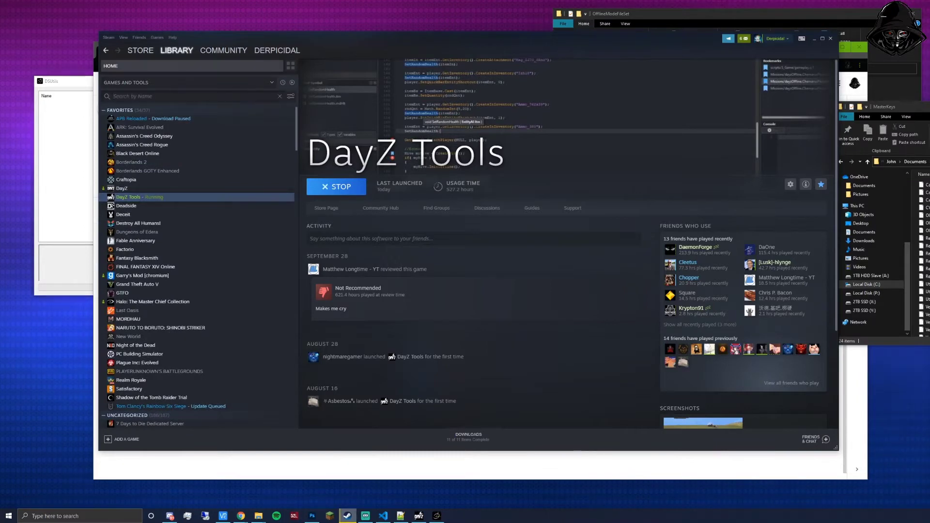
type("DayZ ")
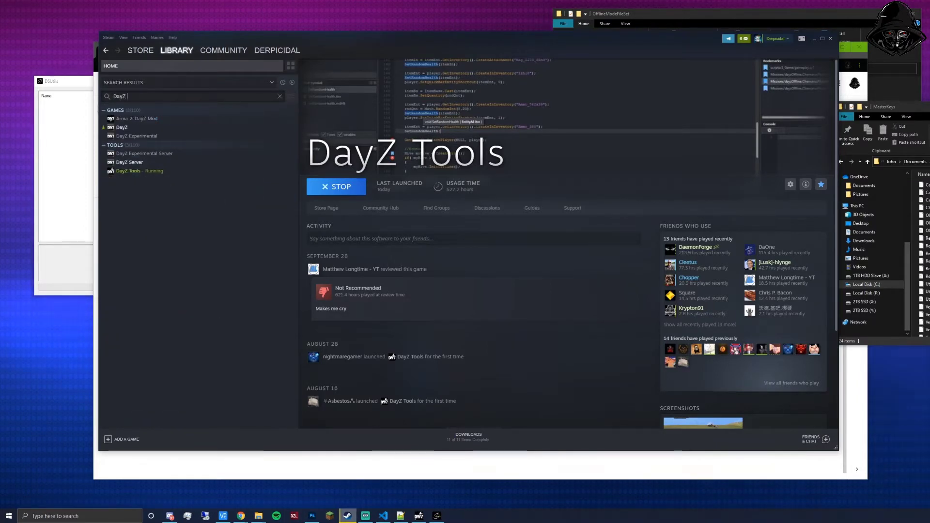
type("Tools")
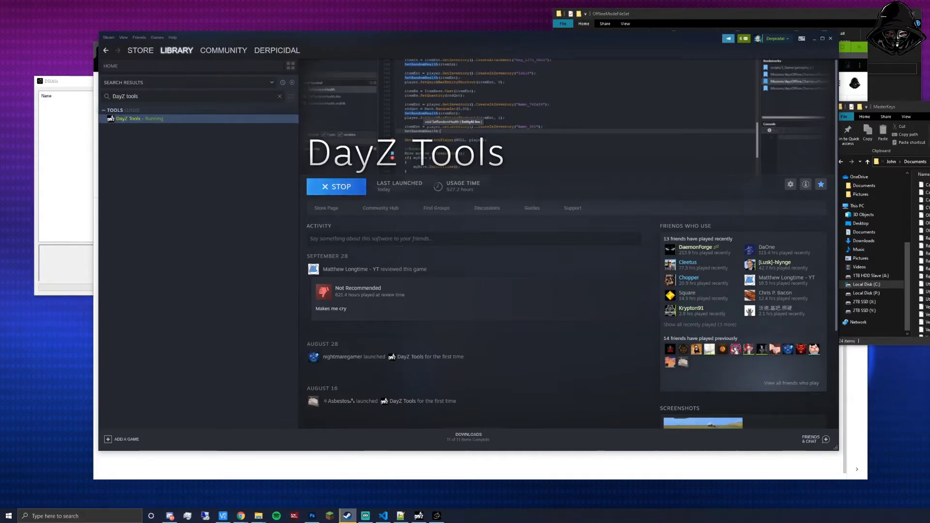
Minimize Steam and the browser, and reposition the DayZ Tools launcher on the clear desktop.
key("super+Down")
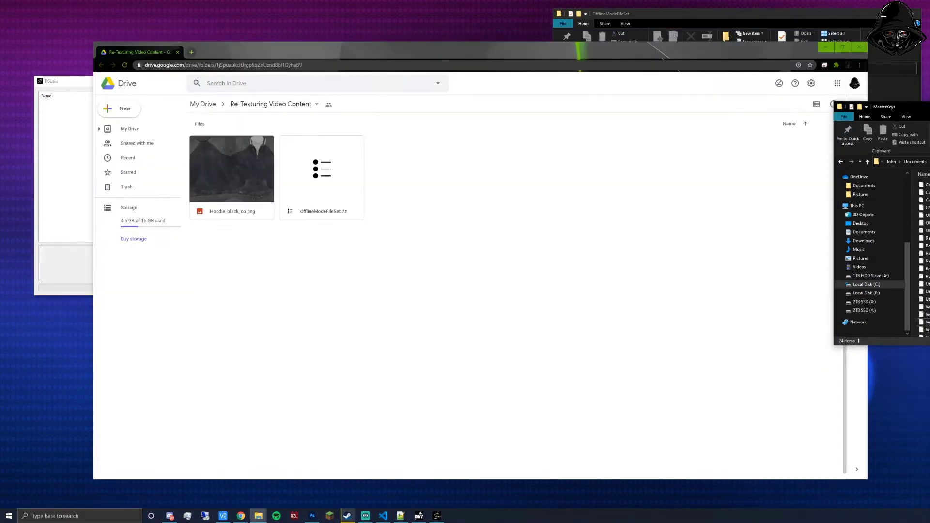
key("super+Down")
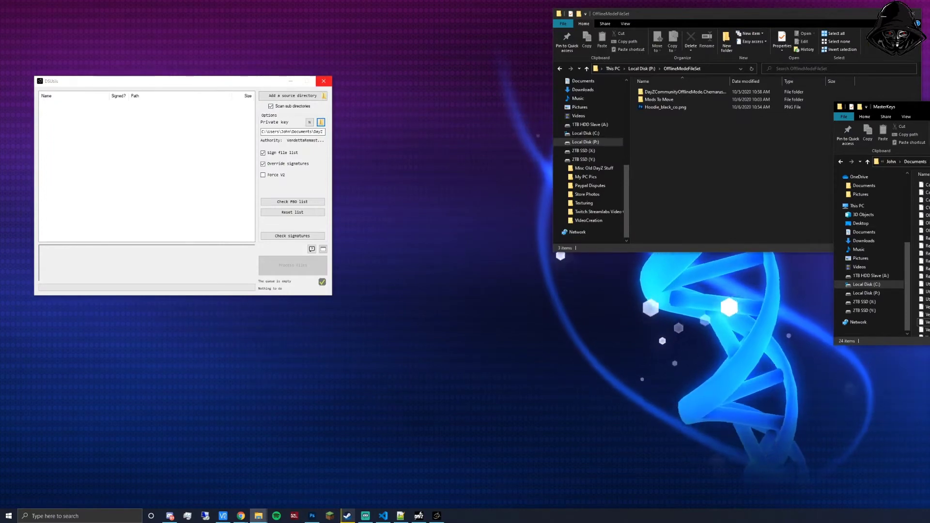
left_click_drag(169, 111, 305, 63)
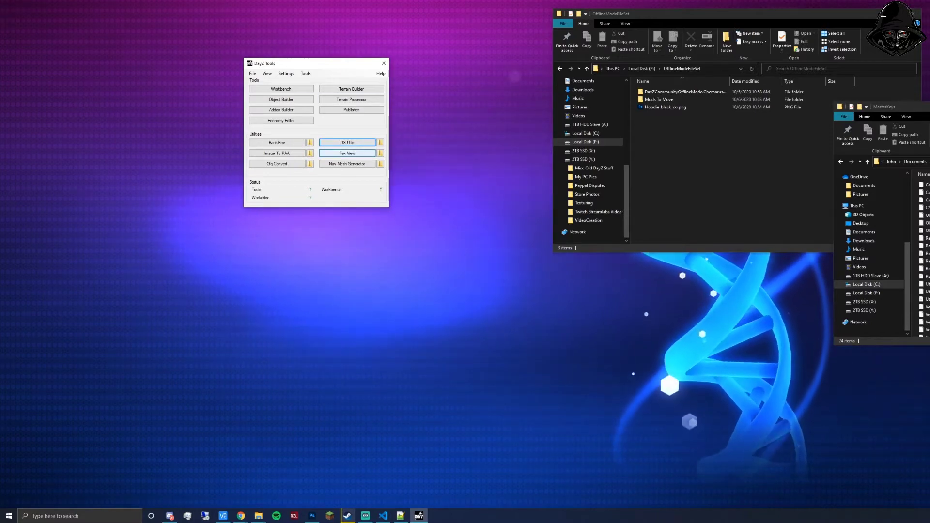
Launch Tex View from DayZ Tools, shrink the Texture Viewer window and arrange it beside the launcher.
left_click(347, 153)
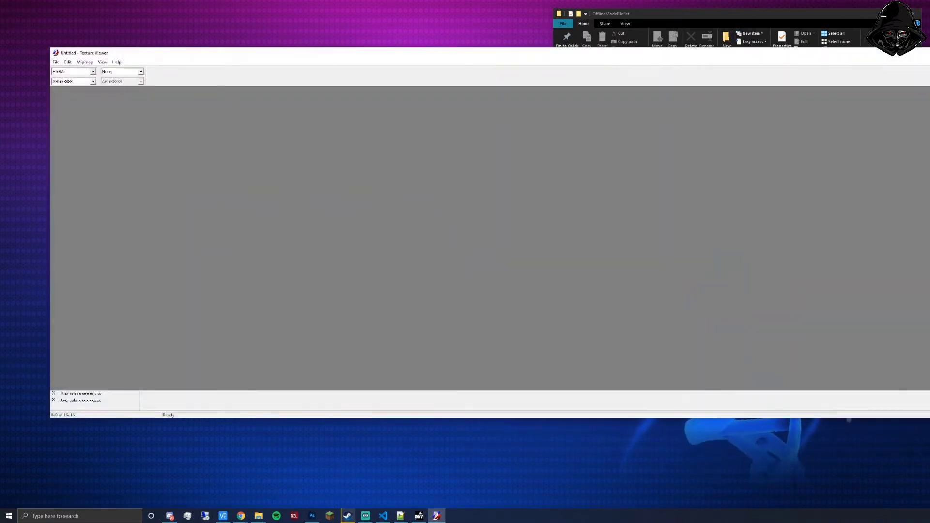
left_click_drag(50, 232, 863, 232)
left_click_drag(929, 53, 432, 102)
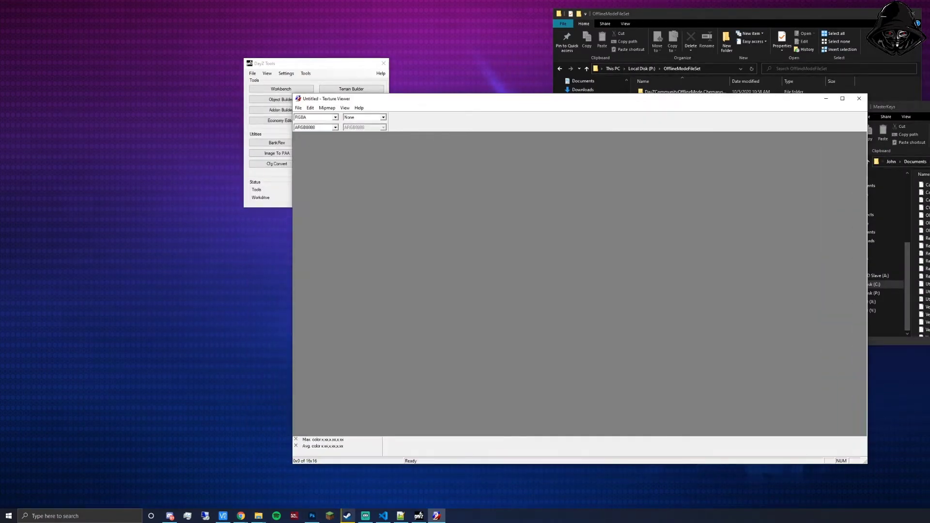
left_click_drag(433, 99, 587, 61)
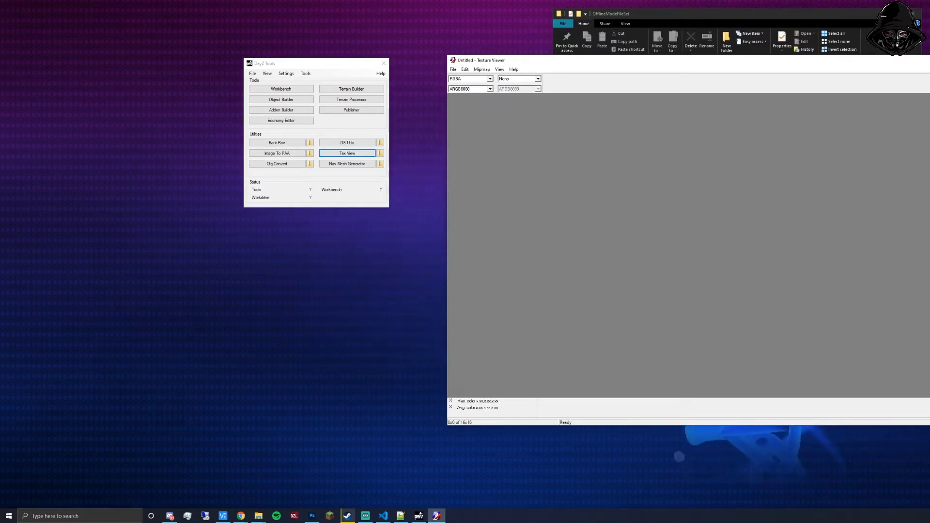
left_click_drag(738, 61, 627, 73)
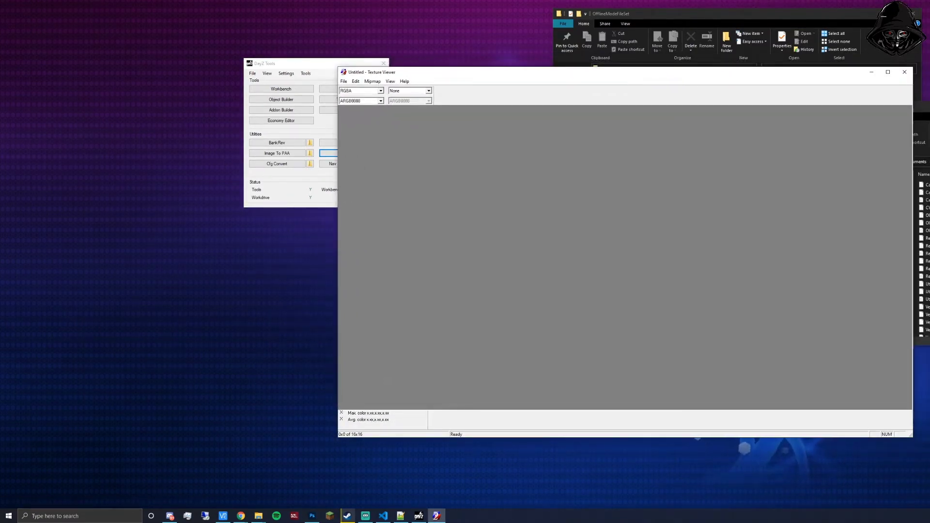
left_click_drag(318, 64, 205, 64)
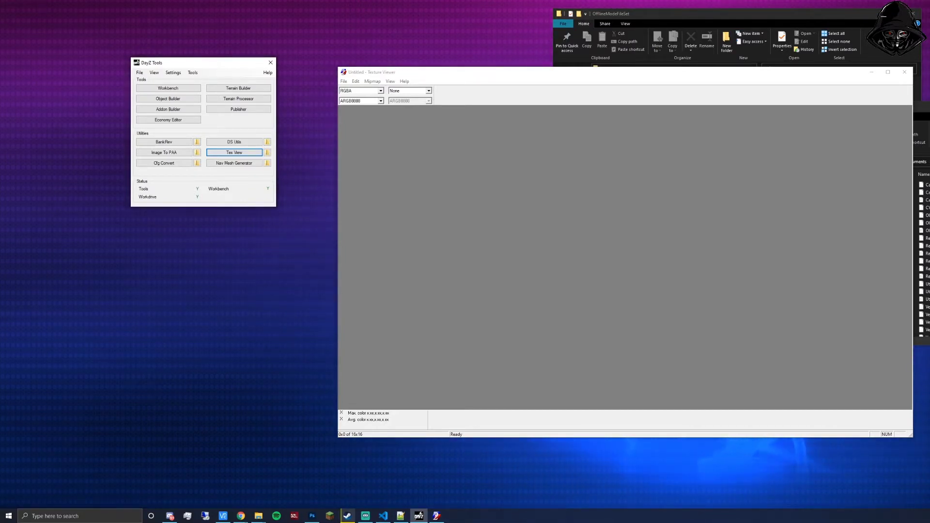
Close the Texture Viewer and move the DSUtils window away from the DayZ Tools launcher.
left_click(903, 73)
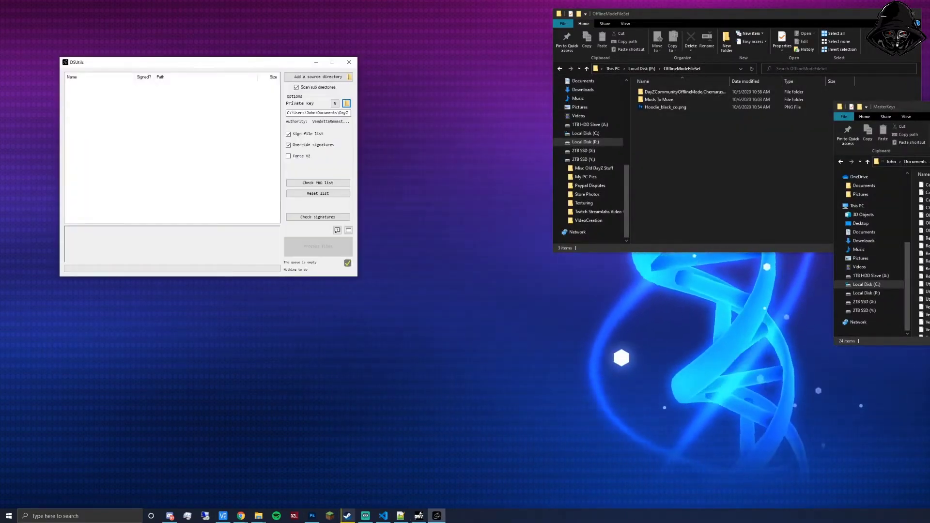
left_click_drag(225, 64, 385, 127)
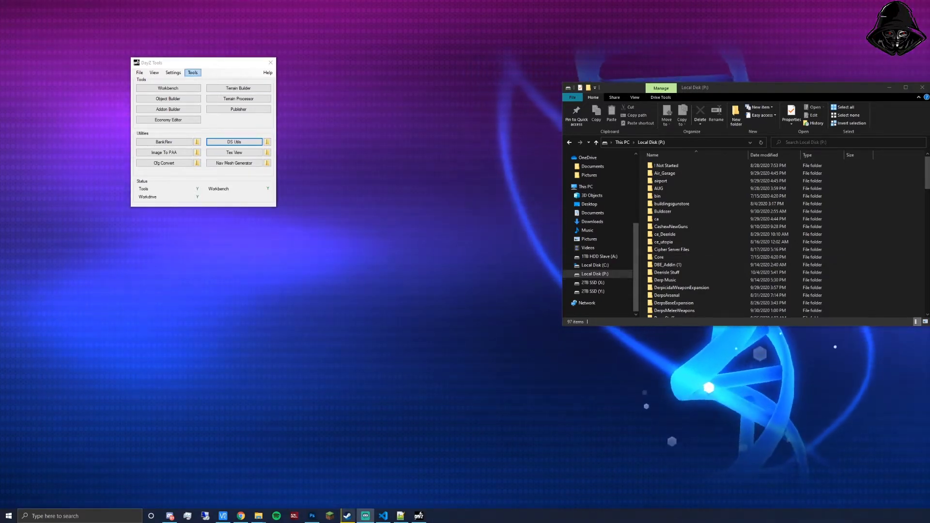
Open the DayZ Tools settings and place the dialog beside the launcher.
left_click(193, 63)
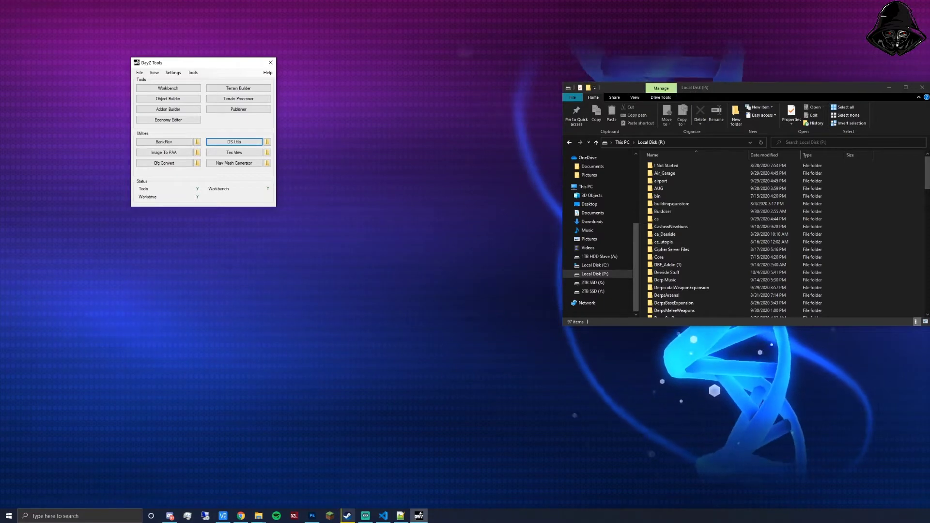
left_click(173, 72)
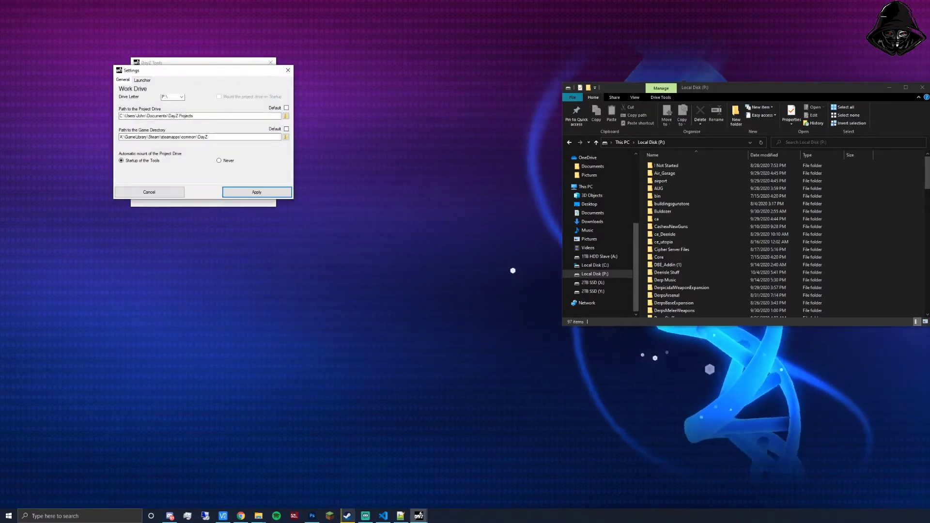
left_click_drag(172, 68, 335, 66)
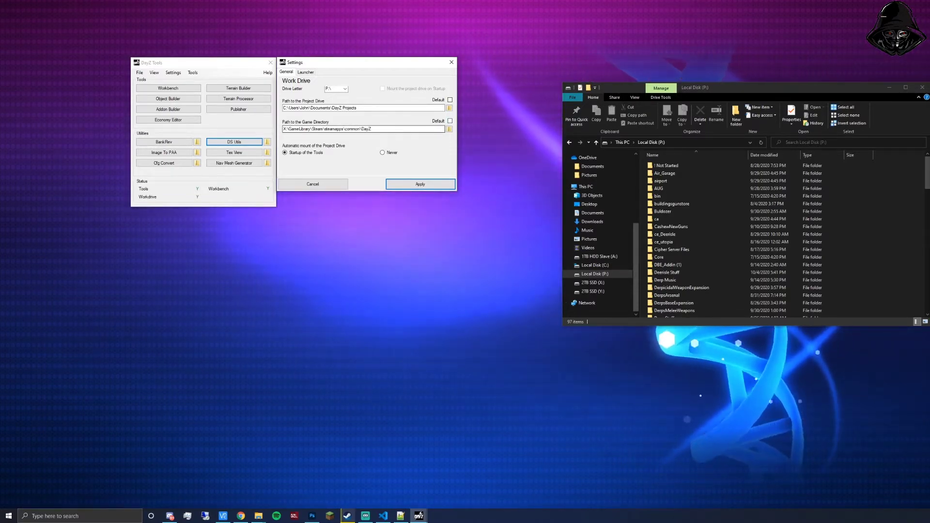
Open the DayZ game's local files folder from its properties in the Steam library, moving the properties window clear of the settings dialog.
left_click_drag(372, 128, 282, 129)
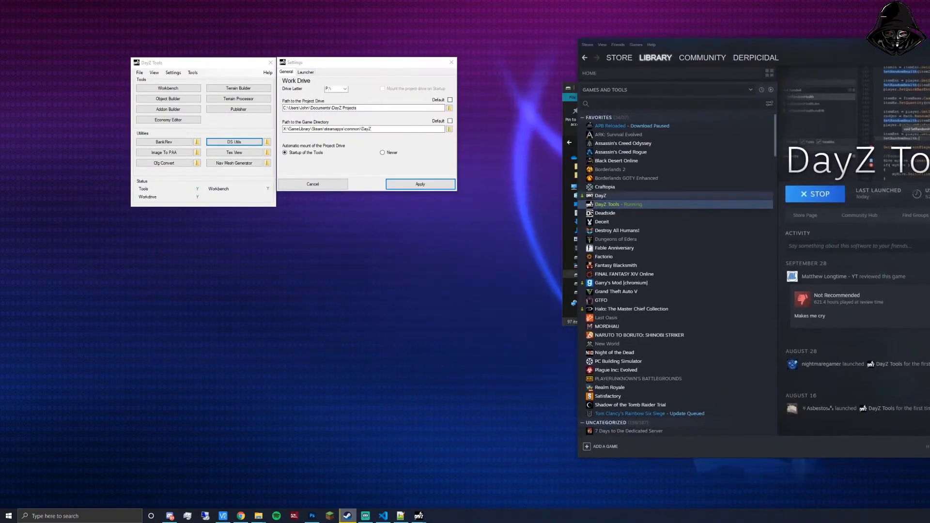
left_click(600, 196)
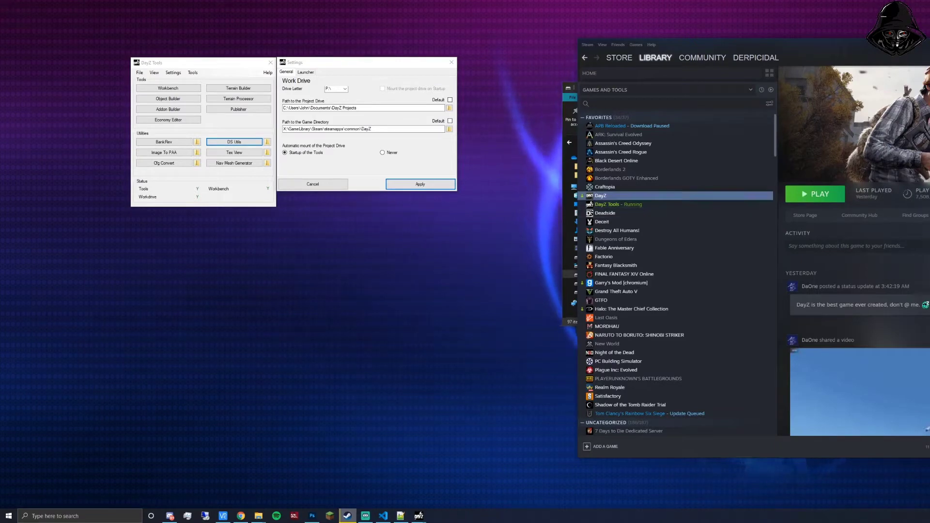
right_click(622, 196)
left_click(636, 243)
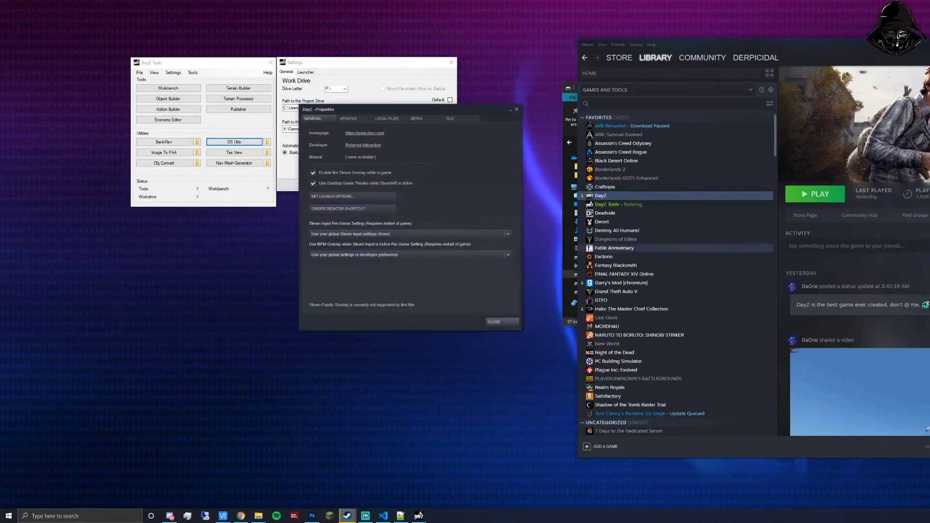
left_click_drag(405, 109, 640, 110)
left_click(622, 118)
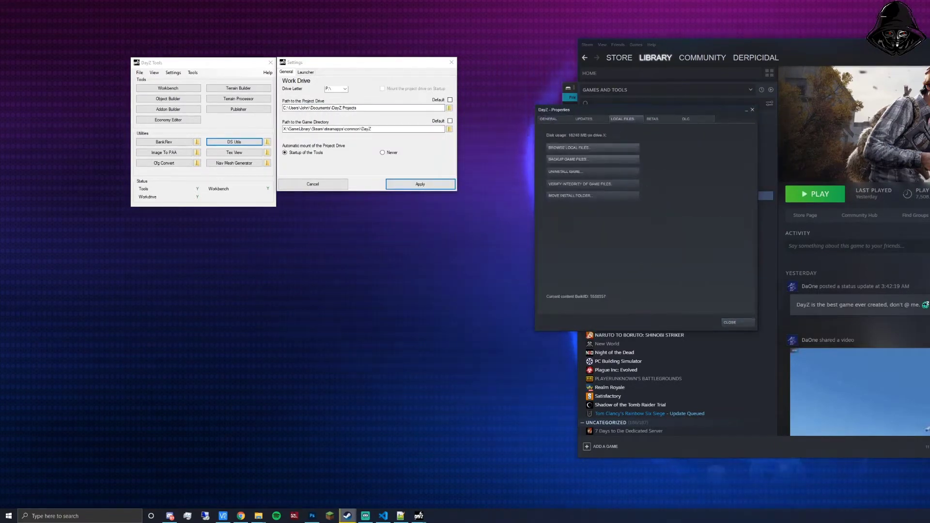
left_click(591, 147)
left_click(568, 147)
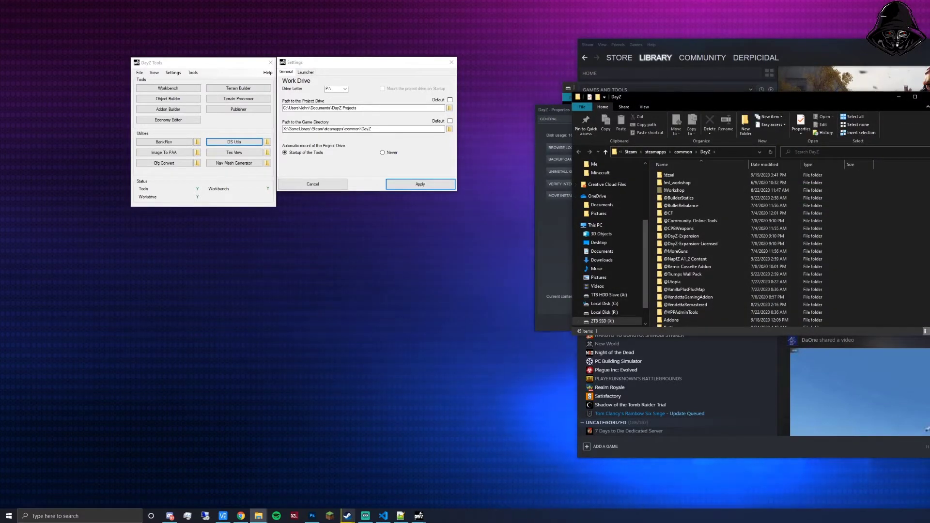
Enlarge the DayZ folder window, copy its full path and select the game directory path in the DayZ Tools settings.
left_click_drag(572, 333, 472, 393)
left_click(717, 152)
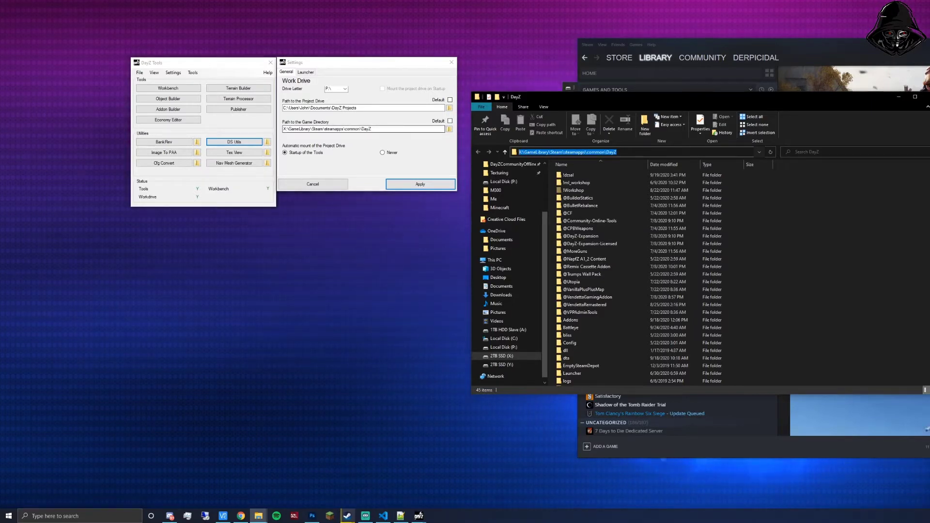
left_click_drag(375, 129, 289, 129)
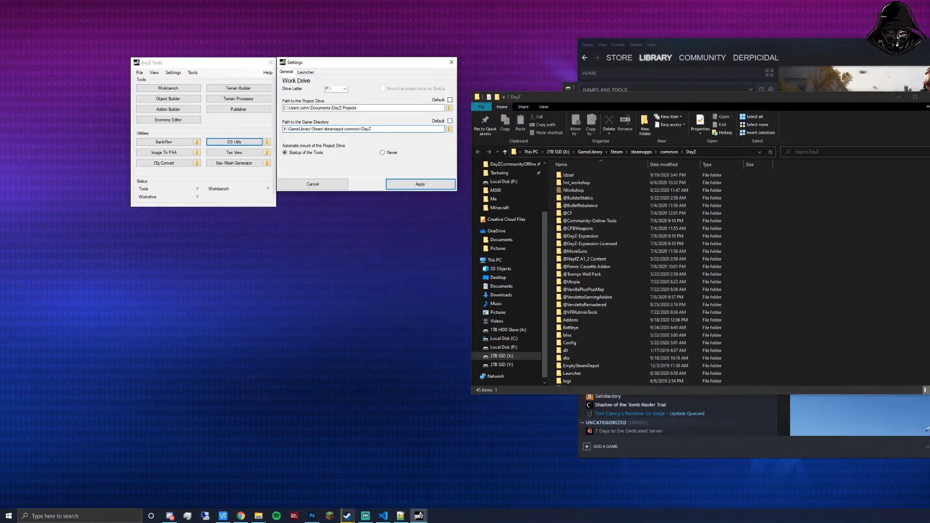
left_click(721, 152)
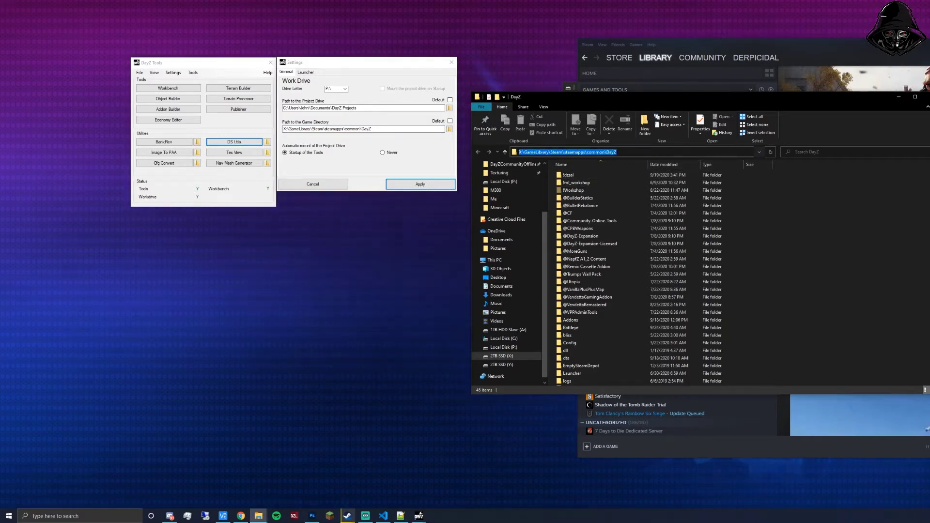
right_click(622, 152)
left_click(639, 175)
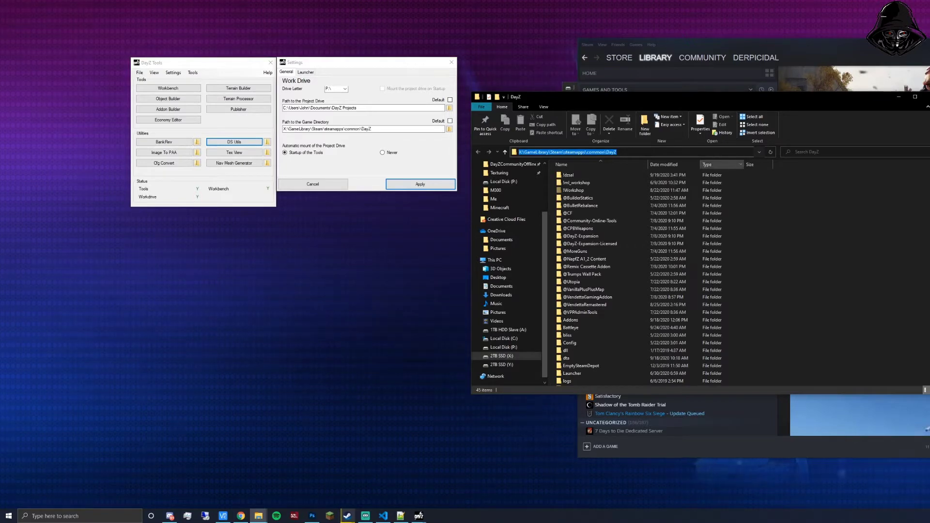
left_click(372, 129)
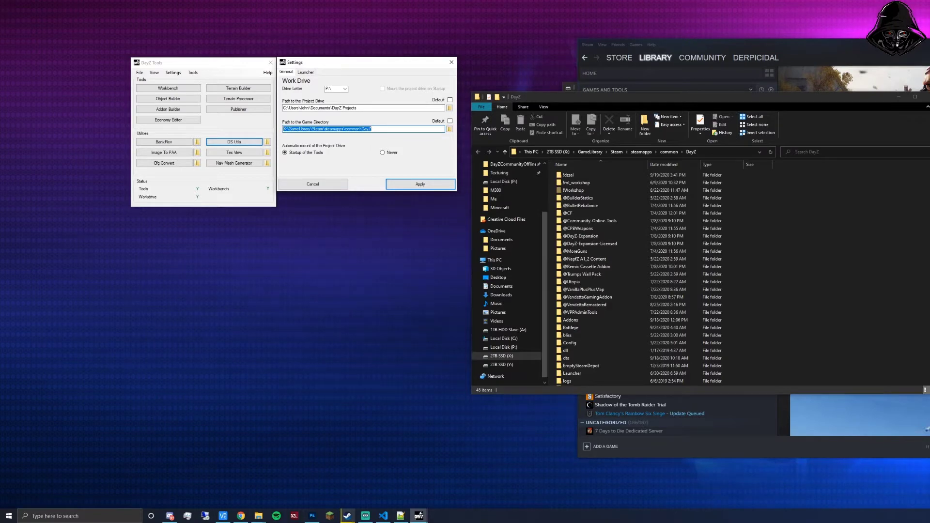
Browse from Local Disk (C:) to the DayZ Projects folder inside the user's Documents folder.
left_click(357, 107)
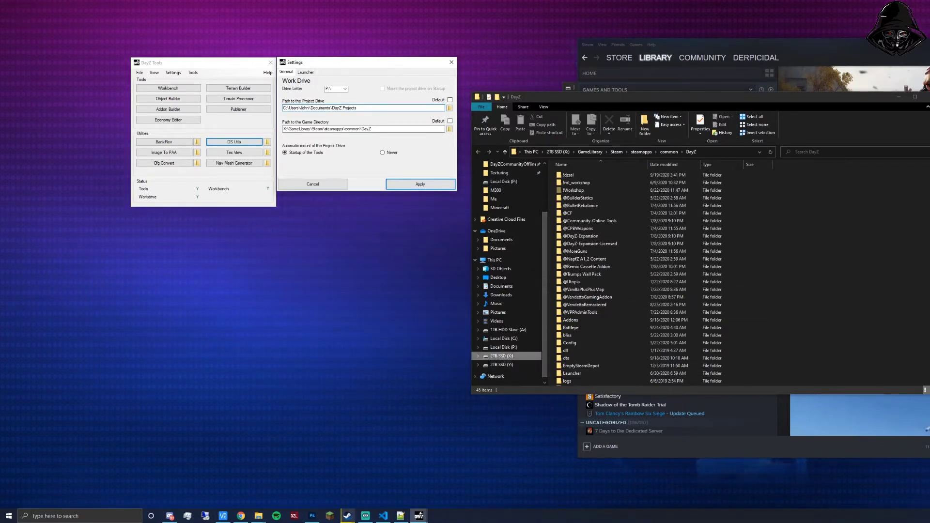
left_click(504, 338)
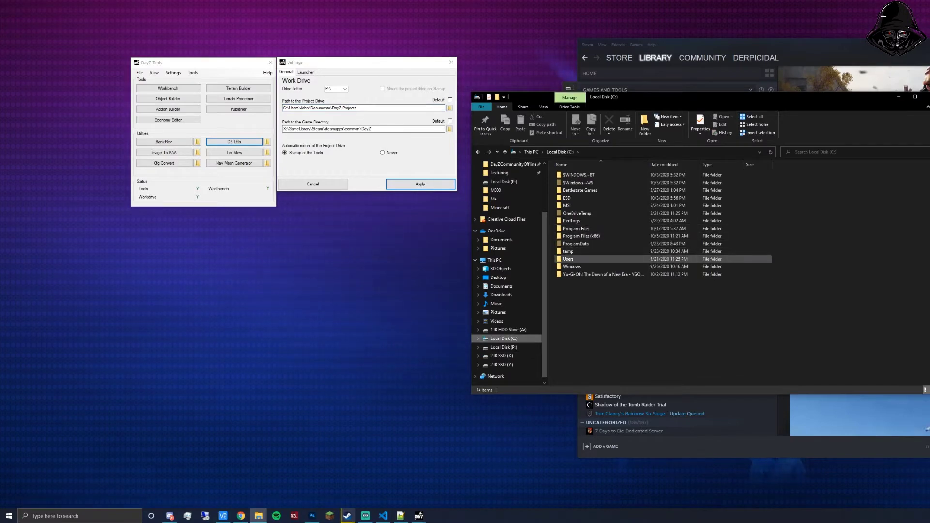
double_click(568, 259)
double_click(568, 183)
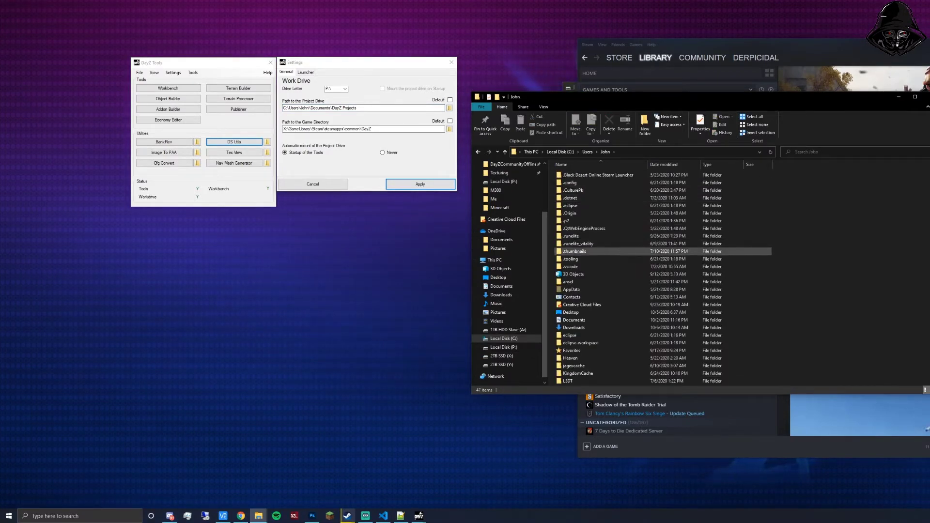
left_click(574, 320)
double_click(574, 320)
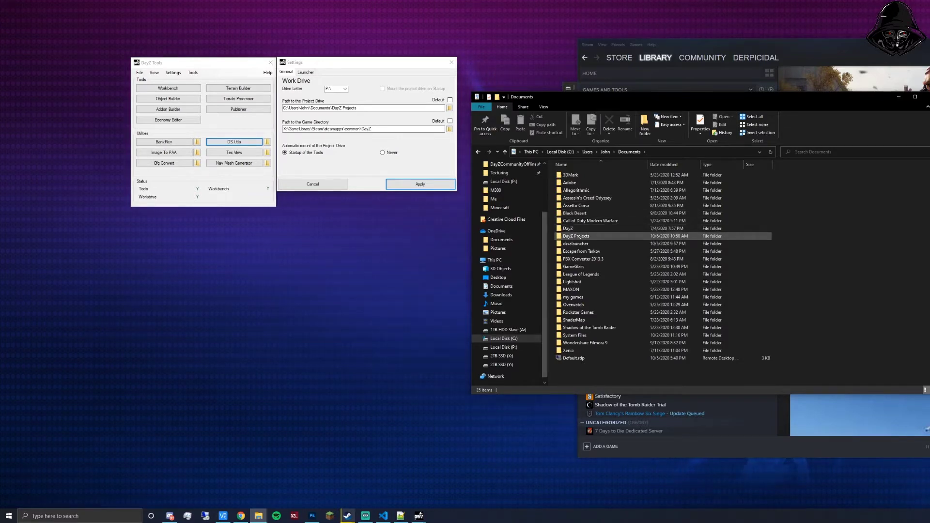
double_click(576, 235)
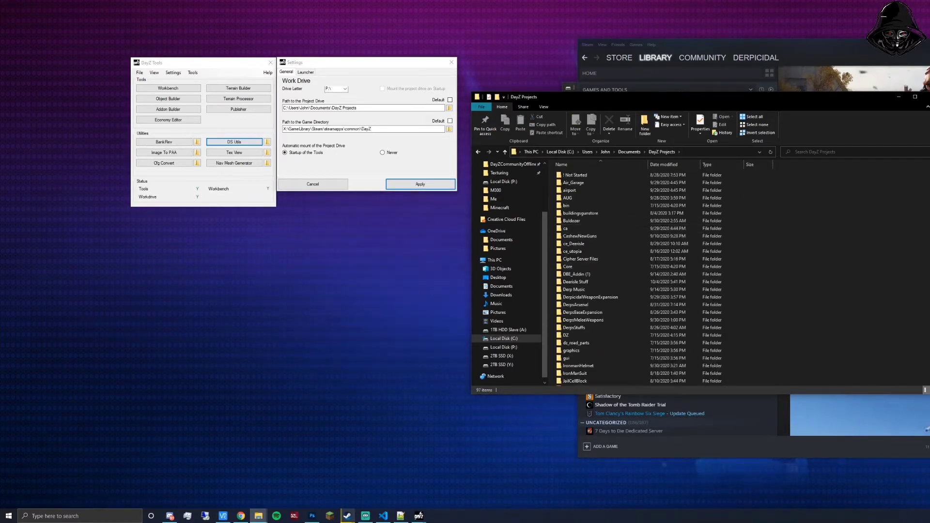
Compare the DayZ Projects folder's full path with the project drive path in the DayZ Tools settings.
left_click(717, 152)
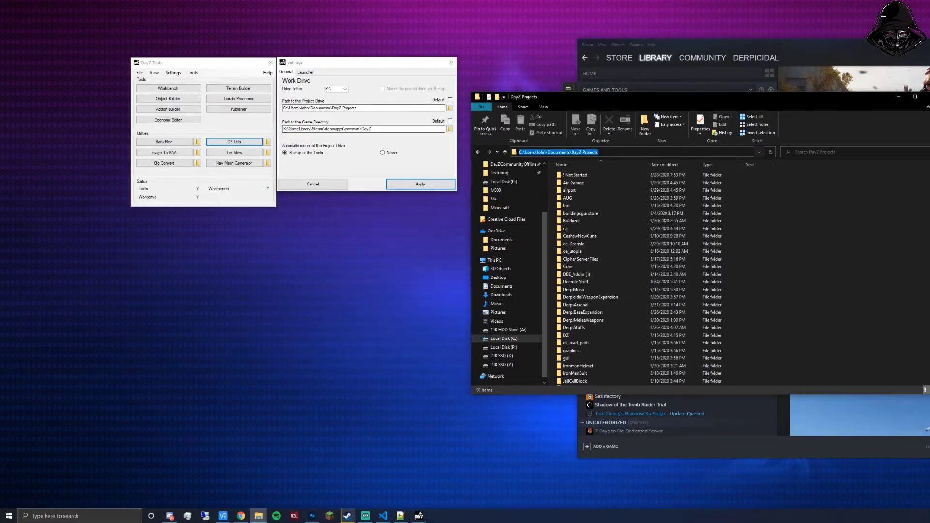
left_click(352, 108)
left_click(702, 152)
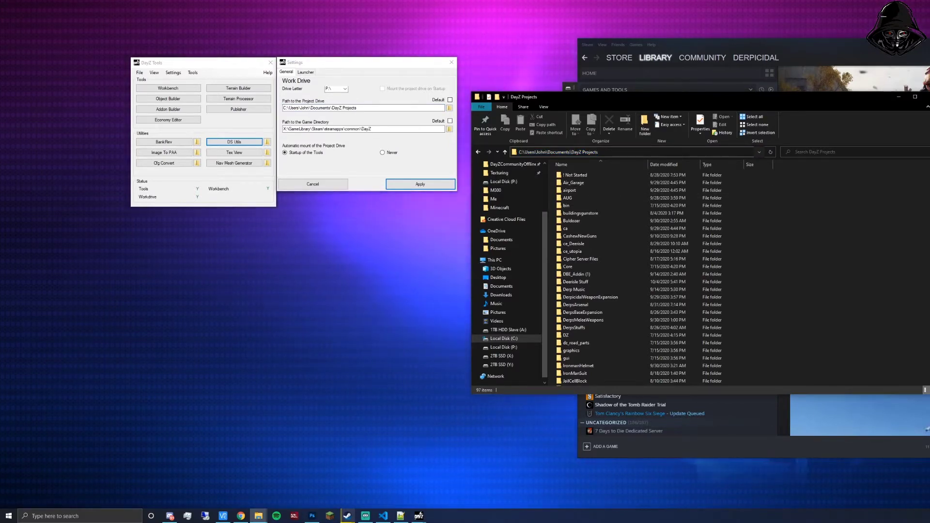
Browse the DayZ Tools installation folder from its Steam properties, and close the folder and the properties window.
left_click(687, 446)
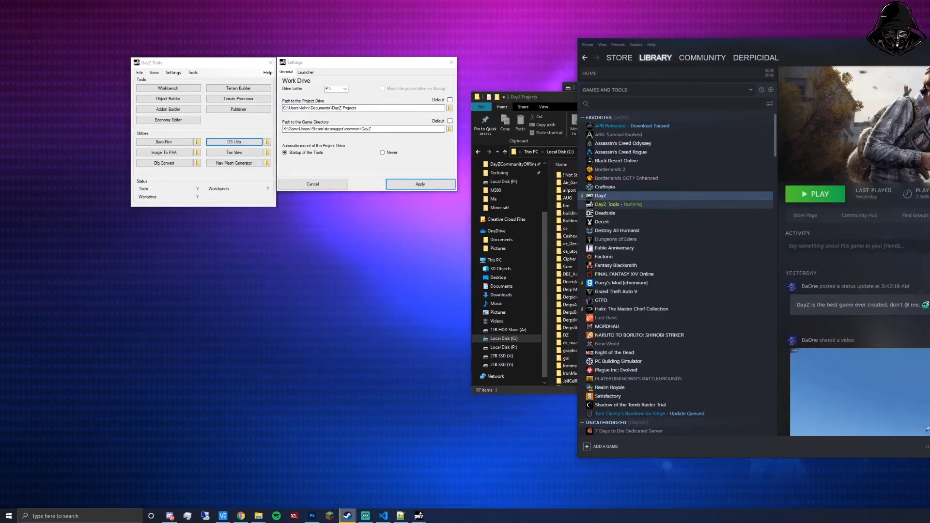
right_click(623, 203)
left_click(644, 252)
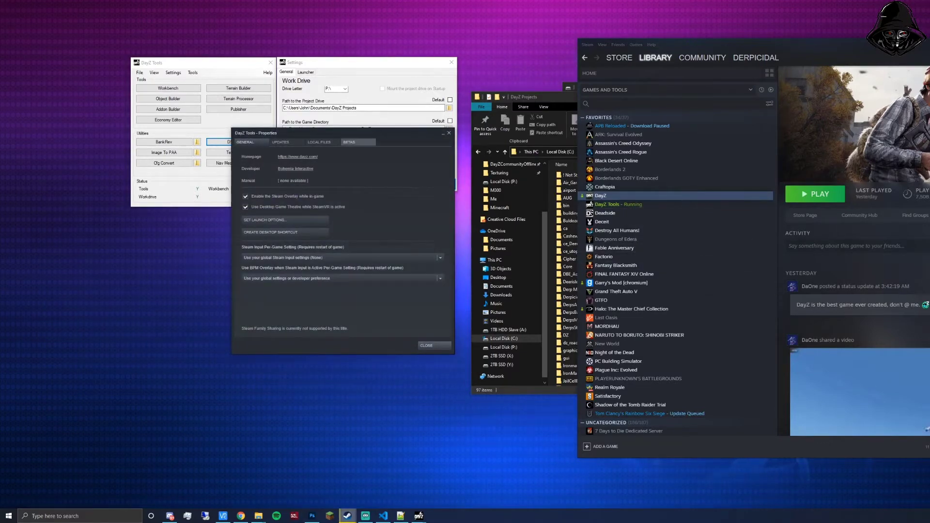
left_click(322, 142)
left_click(289, 170)
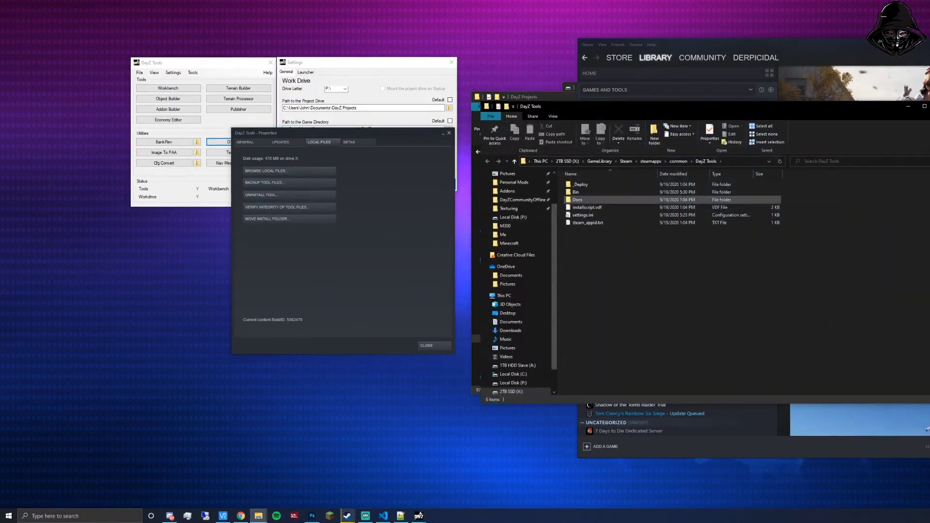
left_click(580, 184)
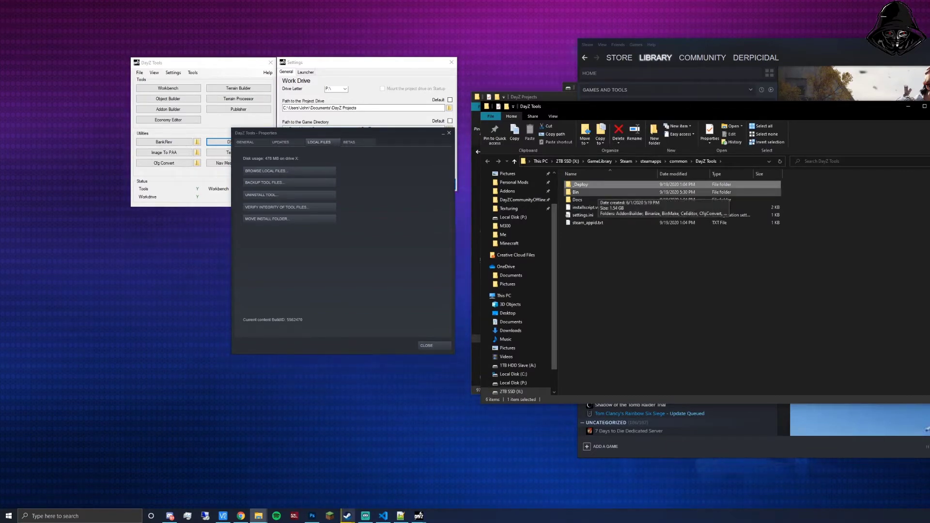
key("alt+F4")
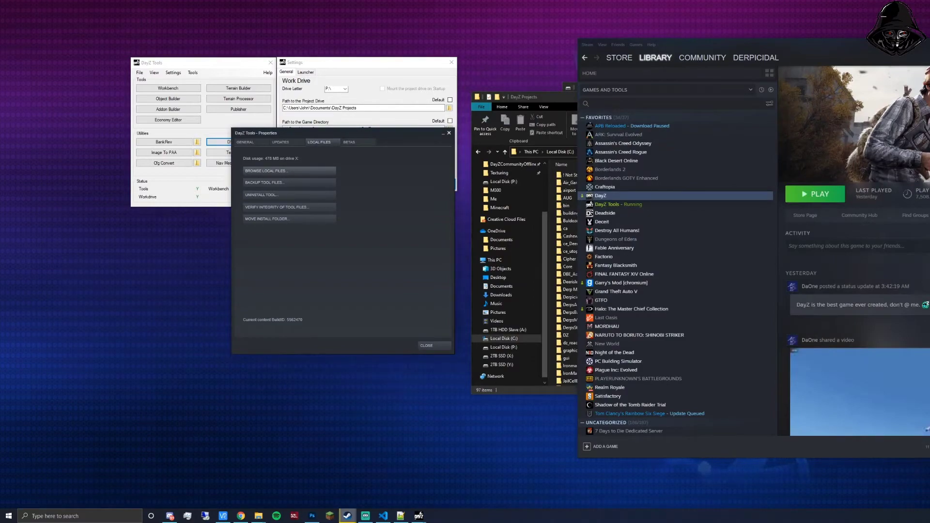
left_click(449, 133)
Arrange the DayZ Projects folder window directly beneath the DayZ Tools settings dialog so both paths can be seen.
left_click_drag(563, 99, 402, 134)
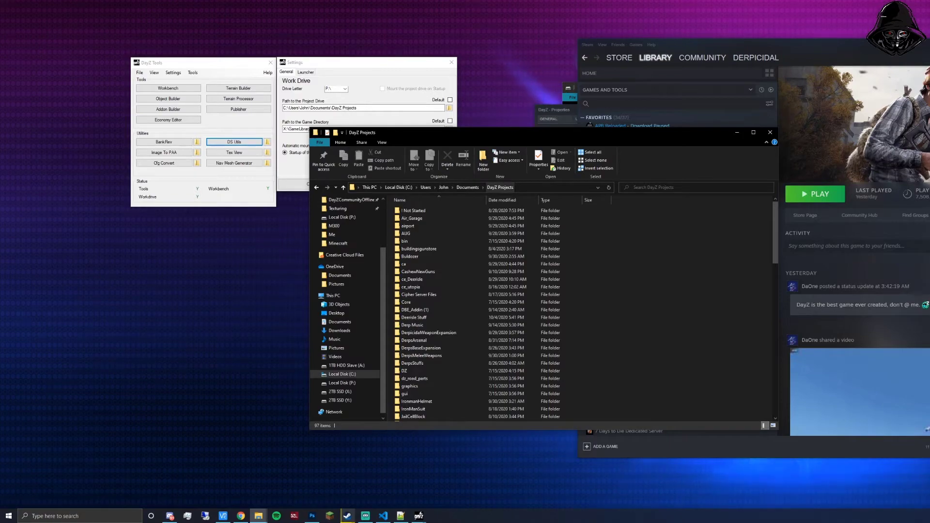
left_click(538, 187)
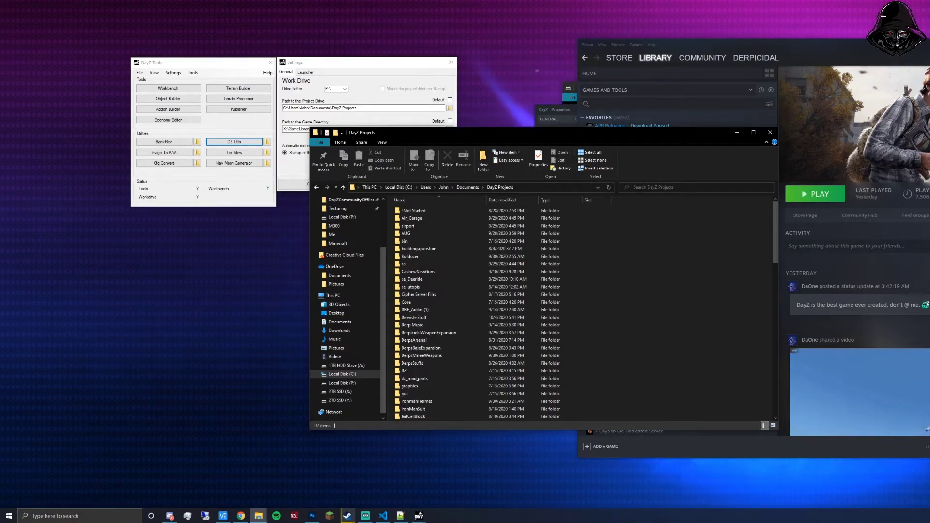
left_click_drag(613, 137, 583, 202)
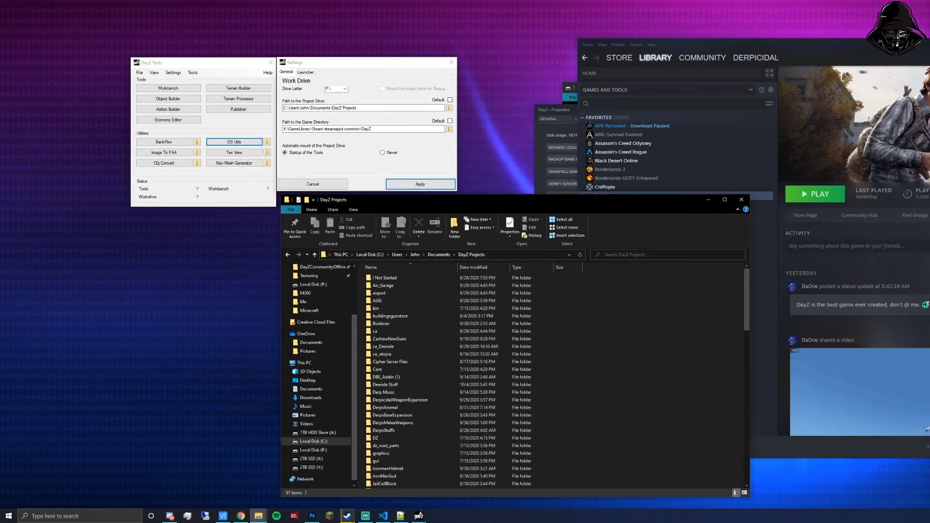
left_click_drag(369, 67, 369, 47)
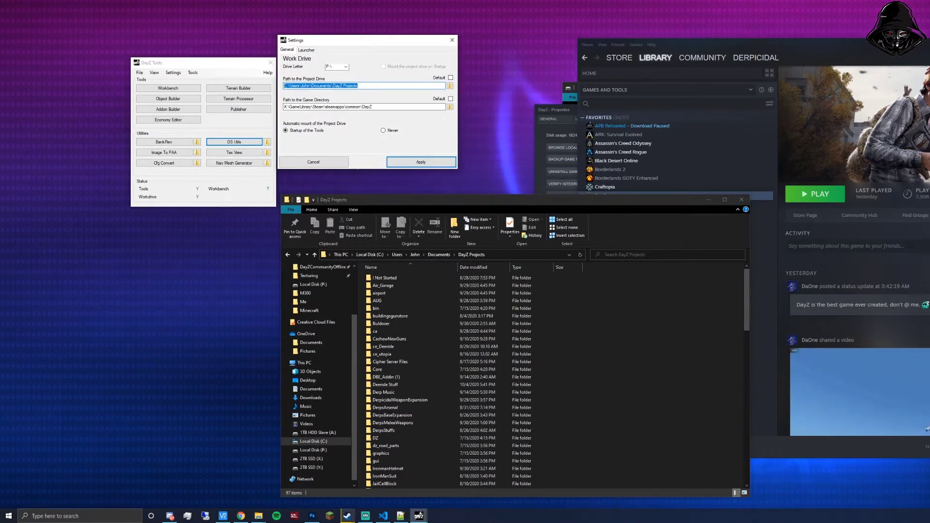
left_click_drag(405, 202, 402, 201)
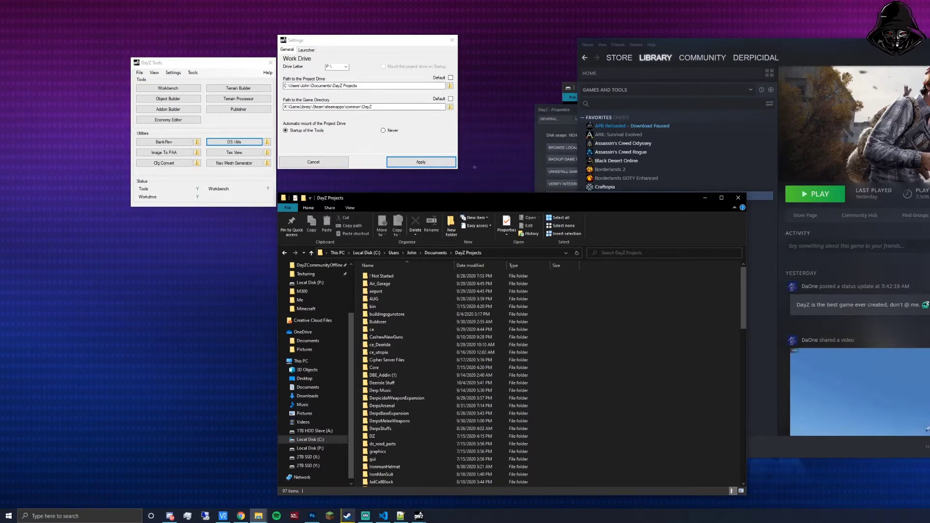
Apply the work drive settings, dismissing the restart prompt and closing the settings dialog.
left_click(420, 162)
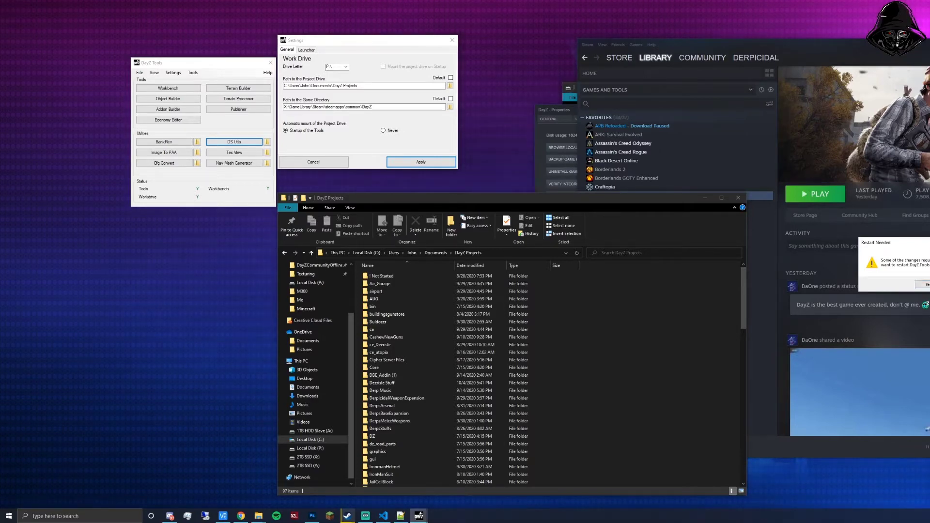
left_click(922, 284)
left_click(312, 162)
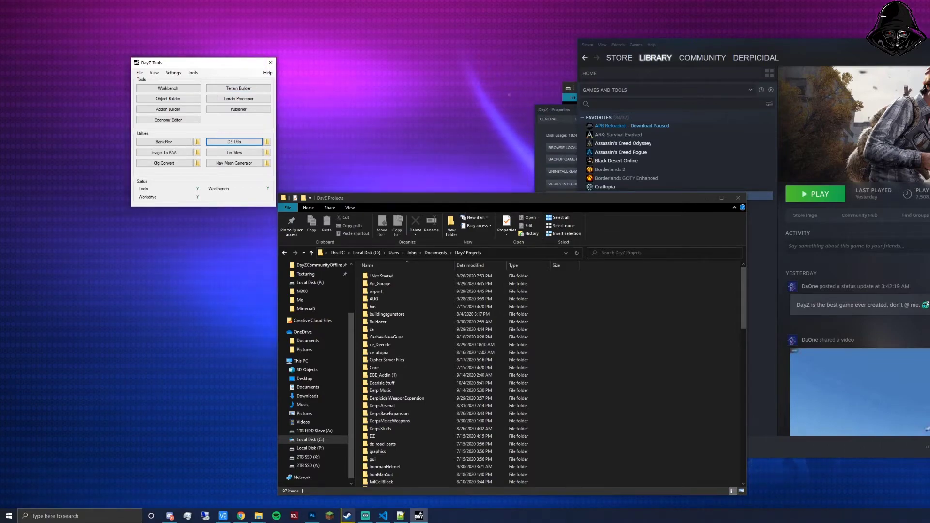
Spread out the DayZ Projects folder, Steam and DayZ Tools windows, and select DayZ Tools in the Steam library.
left_click_drag(555, 198, 367, 199)
mouse_move(702, 58)
left_click_drag(726, 43, 698, 31)
left_click(579, 192)
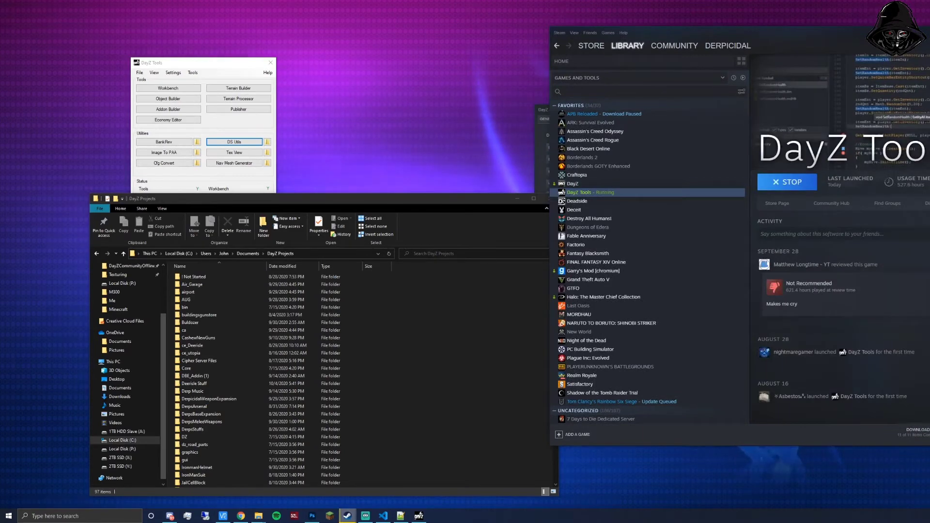
left_click_drag(215, 64, 276, 31)
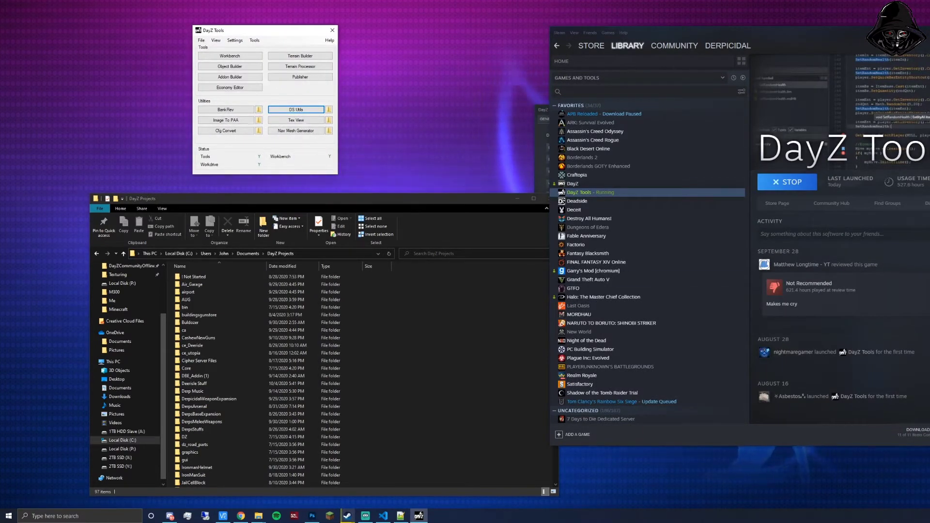
Review the DayZ Tools commands for drive P and game data, and show the contents of Local Disk (P:) in File Explorer.
left_click(255, 40)
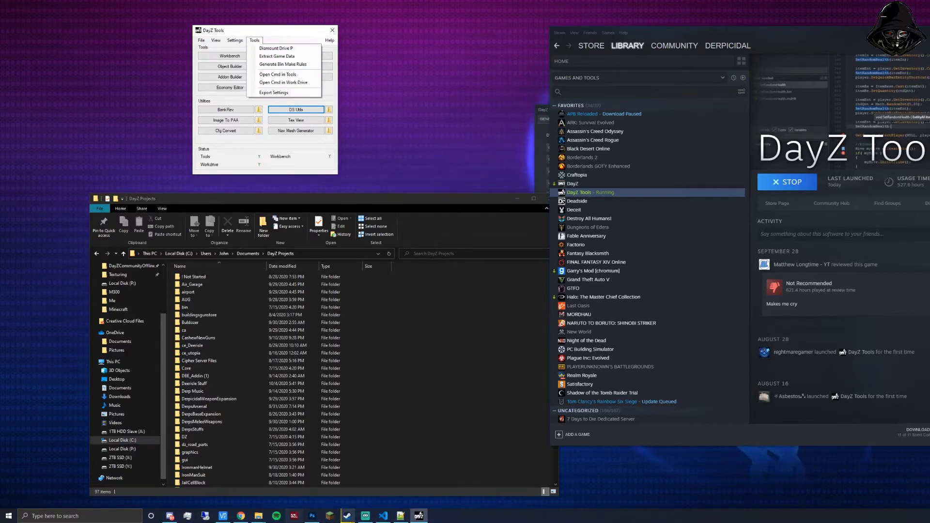
left_click(258, 515)
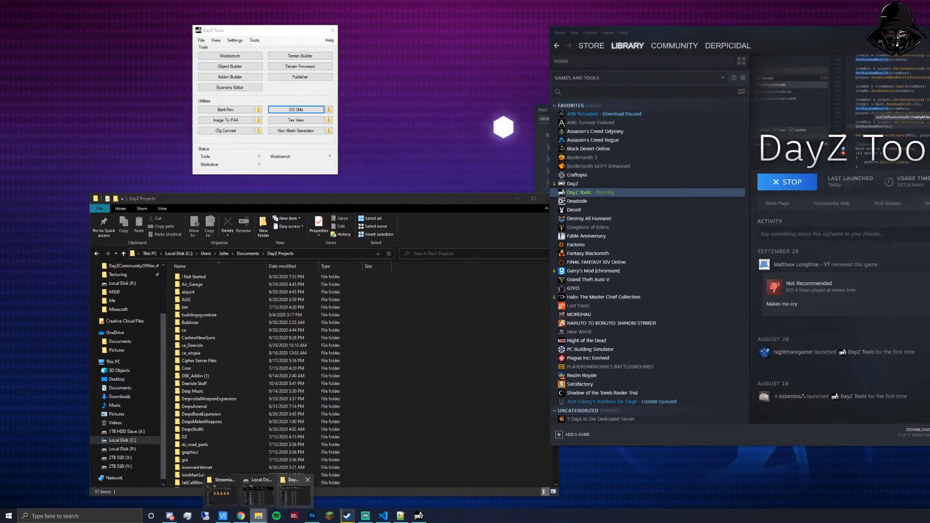
left_click(294, 494)
left_click_drag(330, 200, 493, 153)
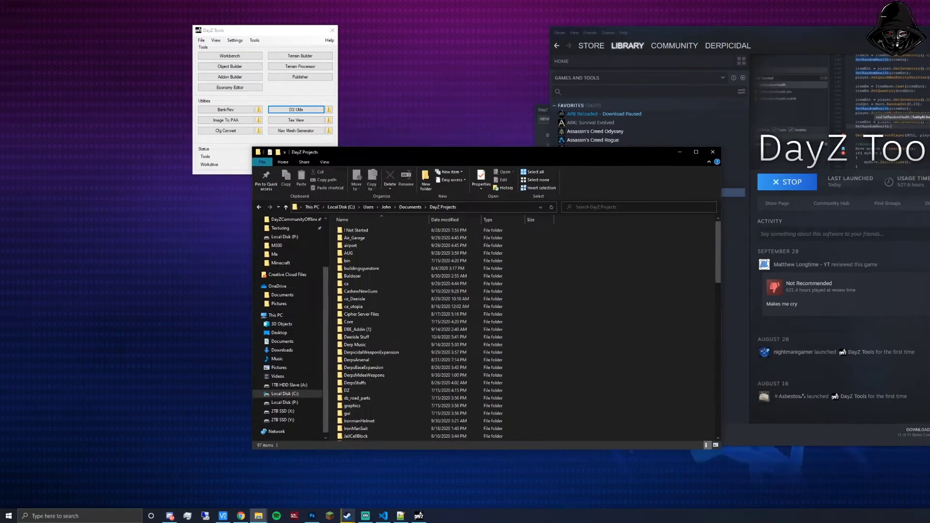
left_click(284, 402)
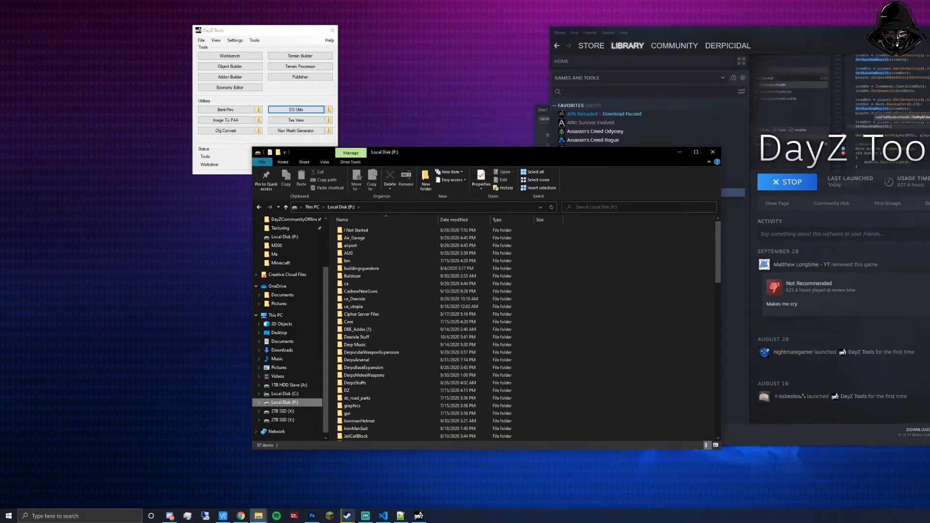
Check the project drive path in the DayZ Tools settings and close the dialog without applying changes.
left_click(235, 40)
left_click(244, 49)
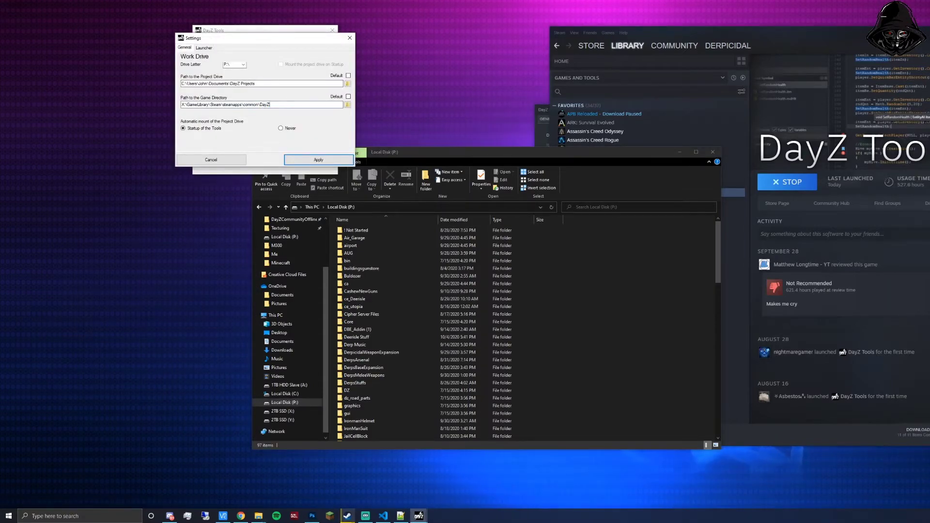
left_click_drag(255, 83, 181, 83)
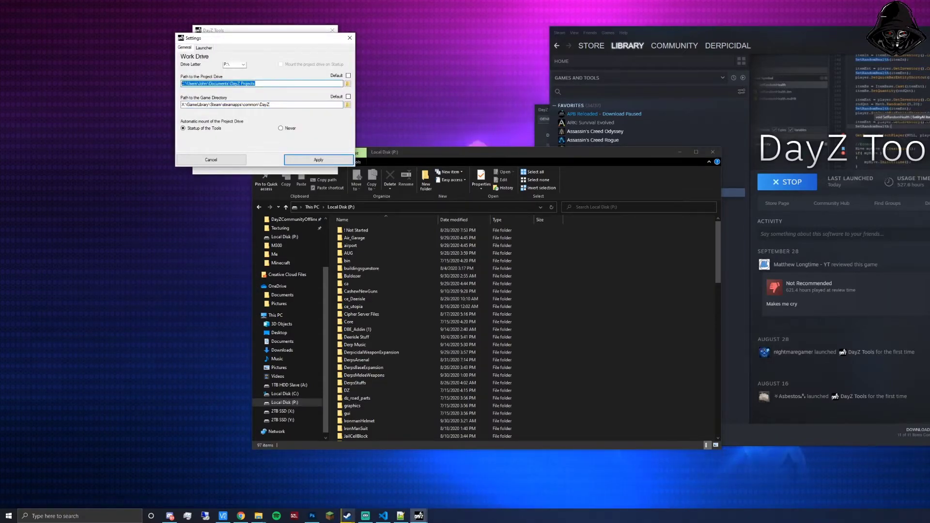
left_click_drag(261, 38, 216, 33)
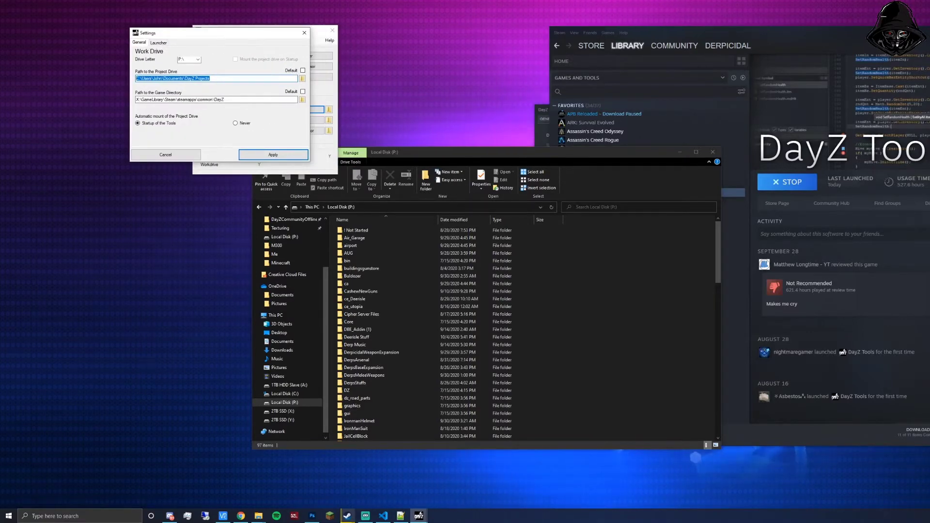
left_click(304, 32)
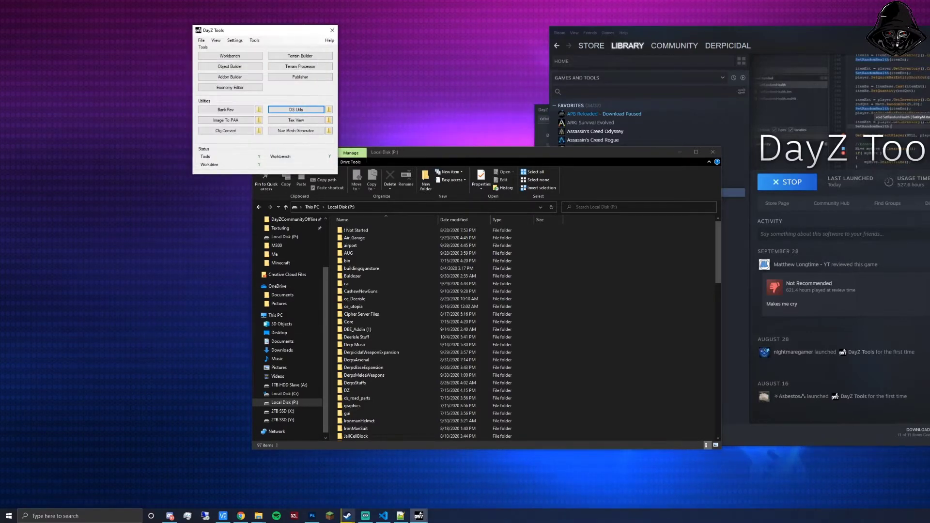
Arrange the DayZ Tools window above the Local Disk (P:) window and close the DayZ properties window.
left_click_drag(447, 154, 273, 159)
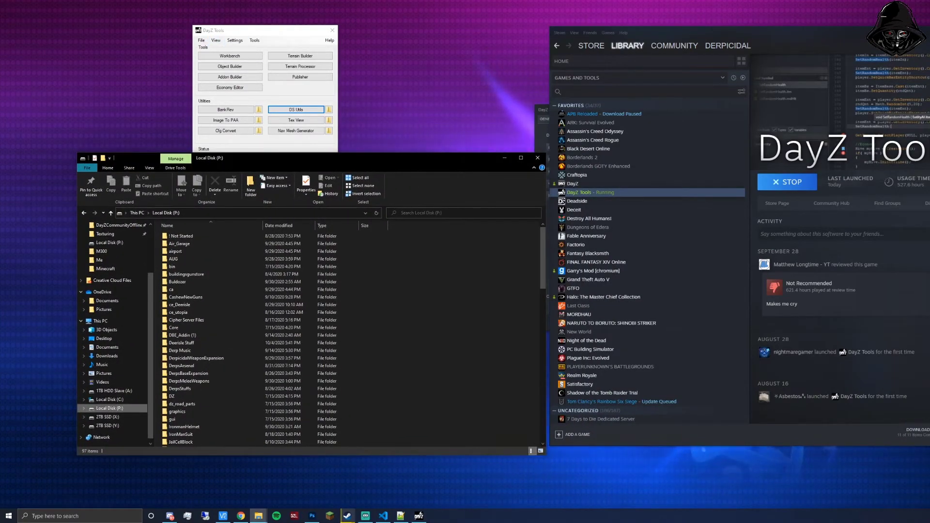
left_click_drag(237, 32, 242, 9)
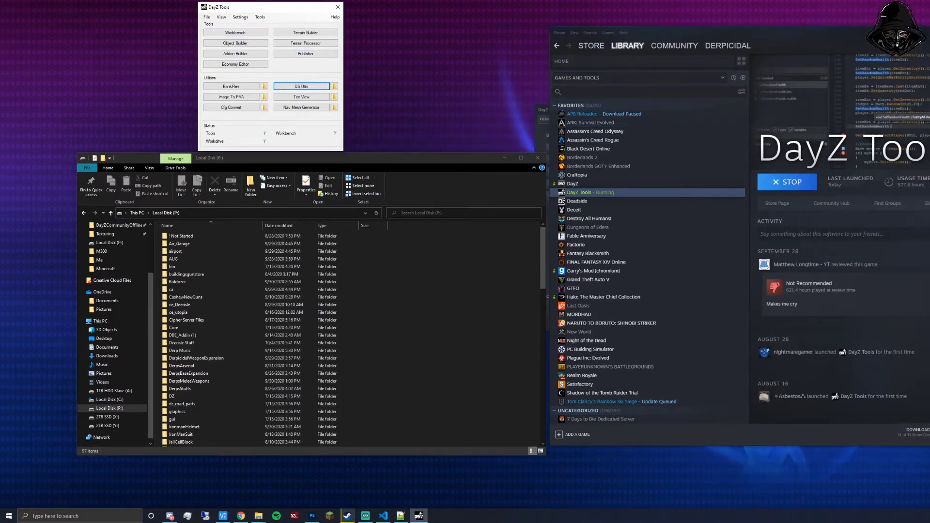
left_click(260, 17)
key("Escape")
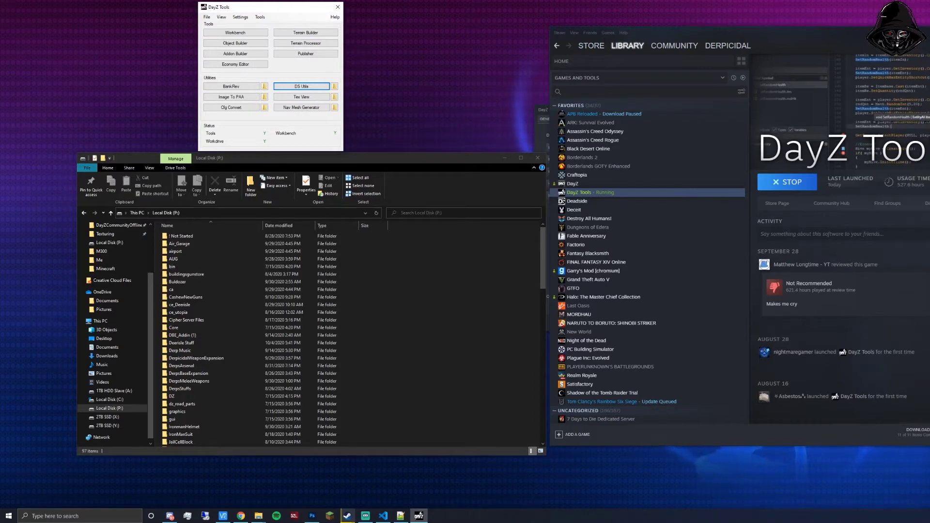
left_click_drag(411, 161, 399, 173)
left_click_drag(542, 109, 503, 102)
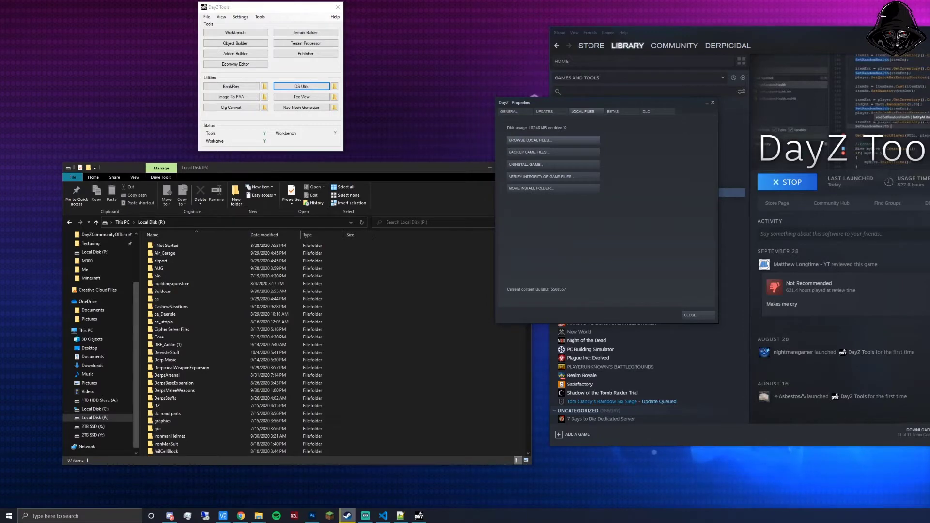
left_click(698, 315)
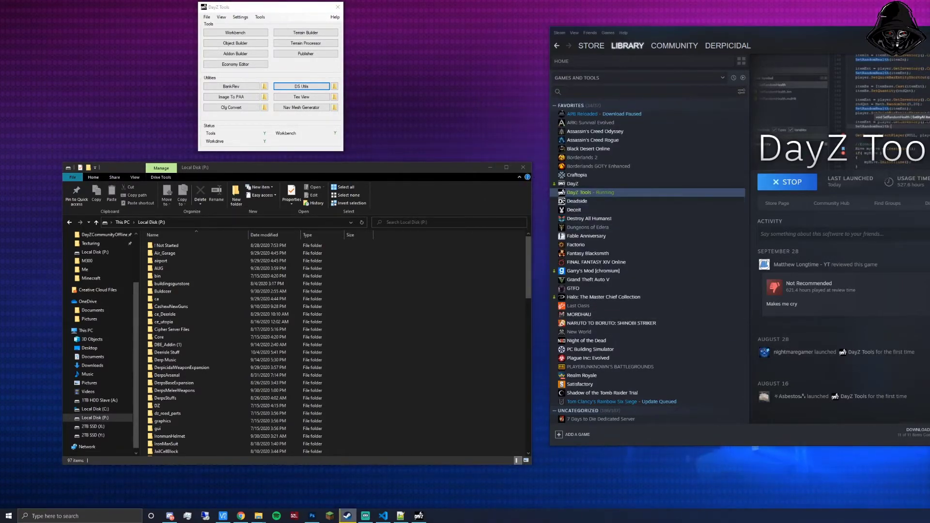
left_click_drag(269, 6, 272, 10)
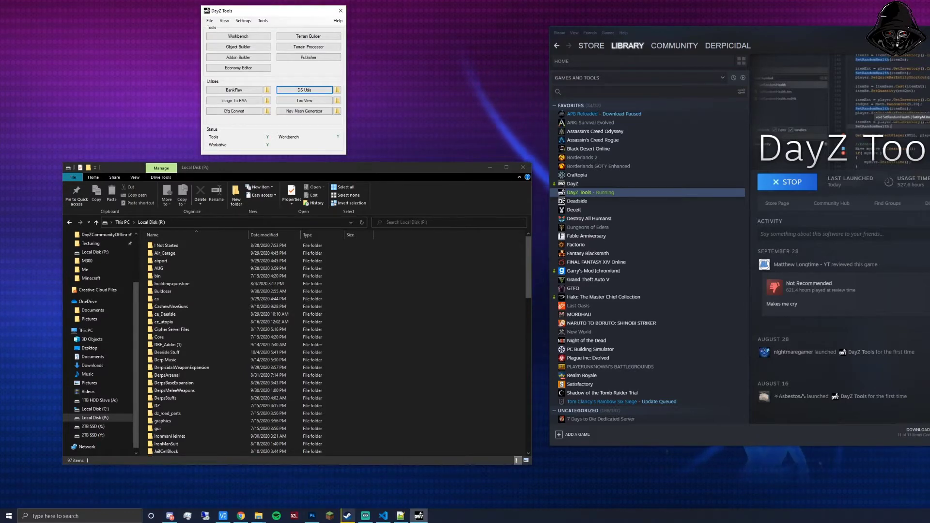
Bring the browser showing the Re-Texturing Video Content folder in Google Drive onto the desktop, with the Local Disk (P:) window in front.
left_click_drag(688, 0, 525, 0)
left_click_drag(412, 5, 598, 59)
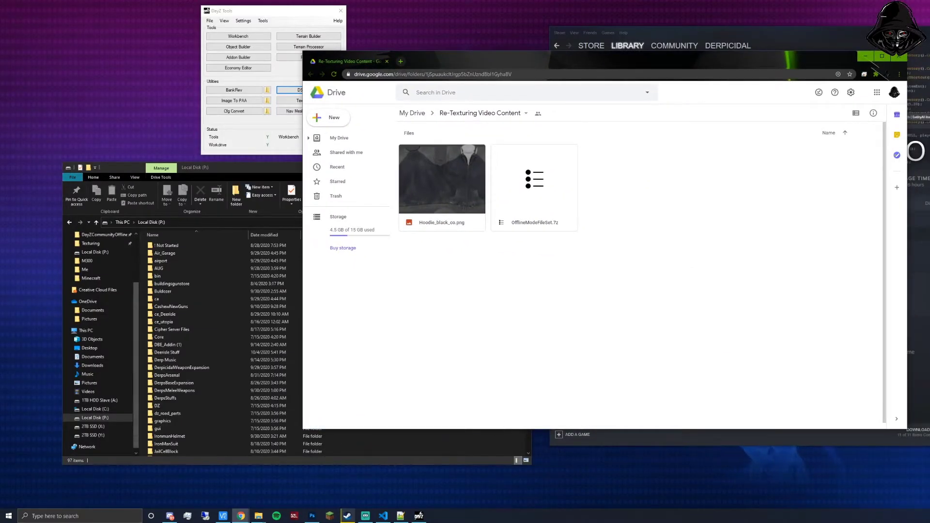
left_click_drag(238, 169, 220, 155)
scroll(220, 334, "down", 4)
scroll(221, 334, "up", 4)
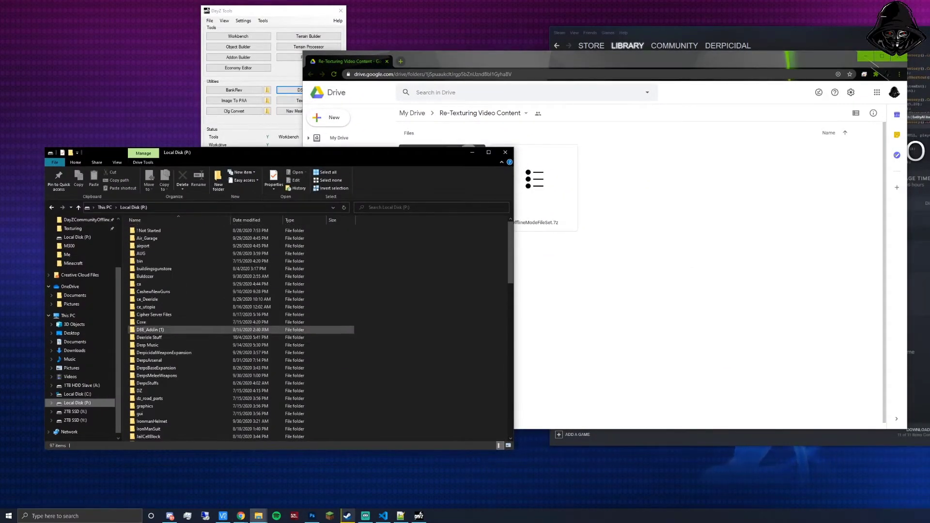
Download OfflineModeFileSet.7z and Hoodie_black_co.png from the Google Drive folder, accepting the archive download without a virus scan.
key("alt+Tab")
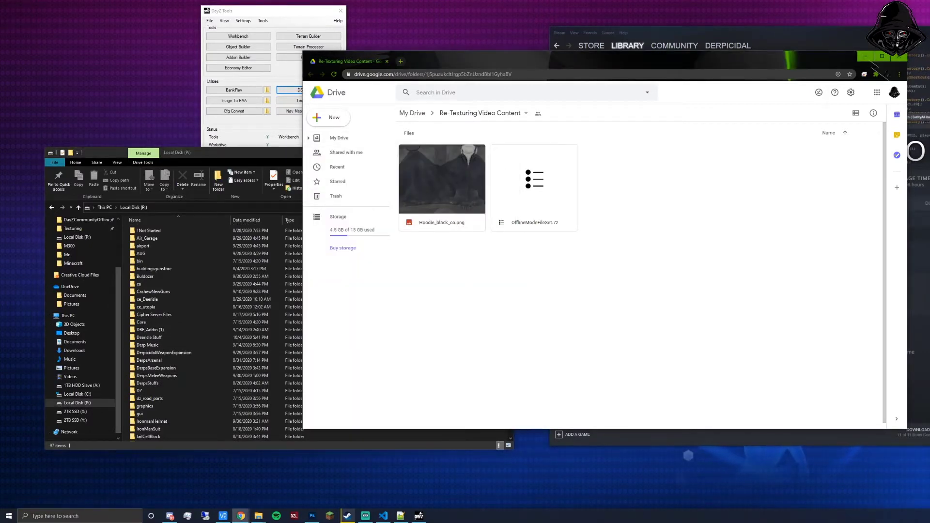
right_click(537, 180)
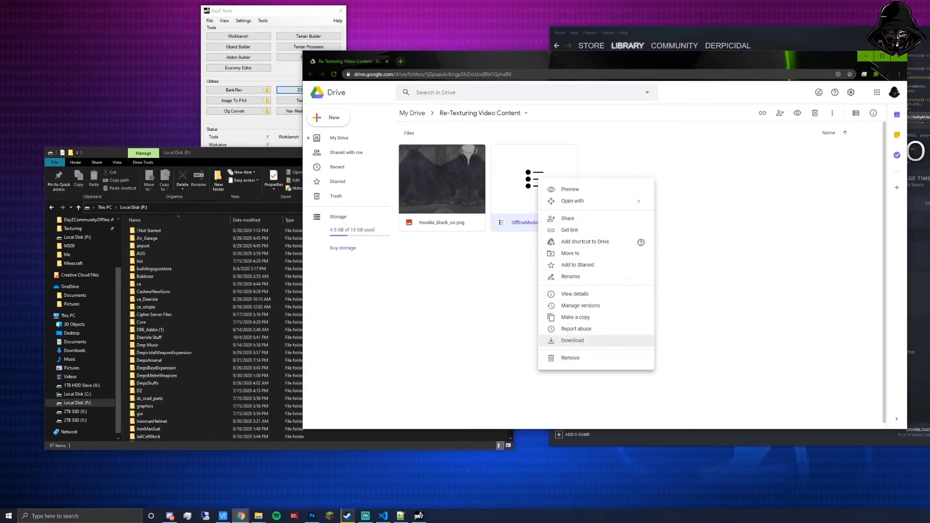
left_click(573, 340)
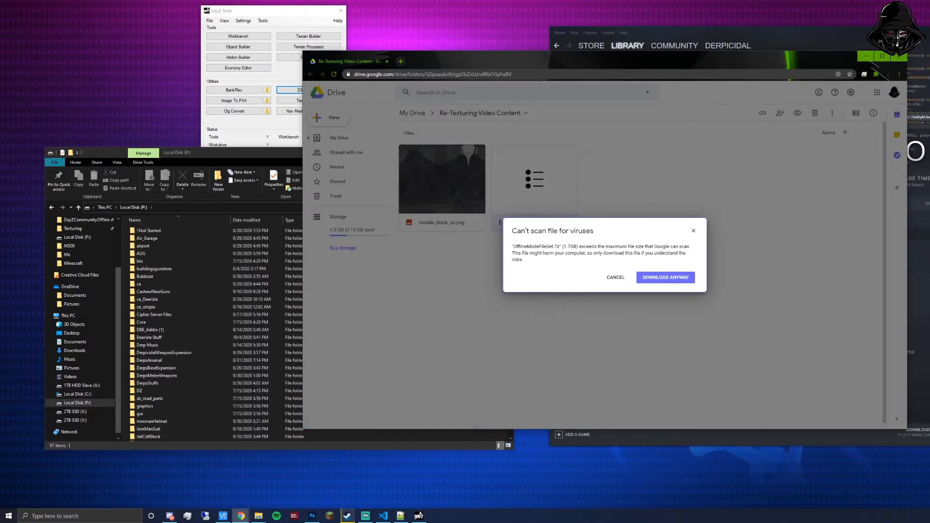
left_click(666, 277)
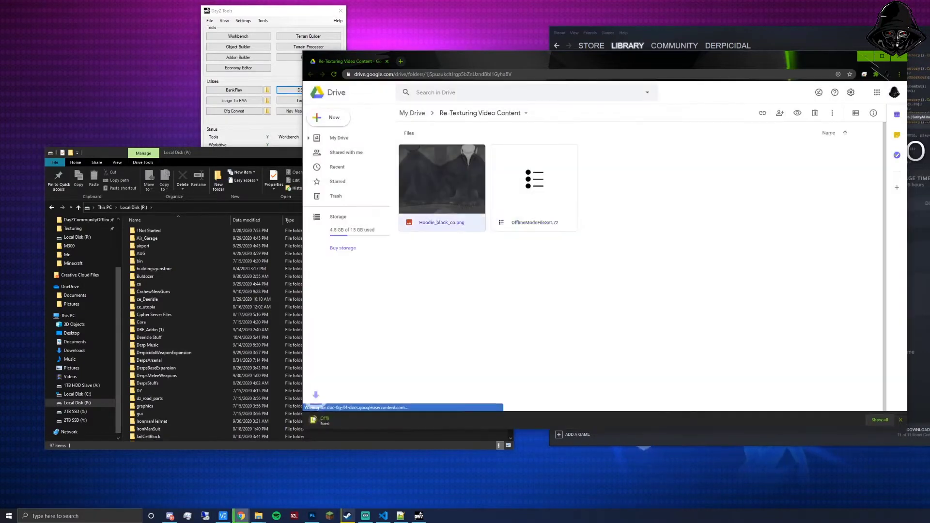
right_click(434, 185)
left_click(468, 342)
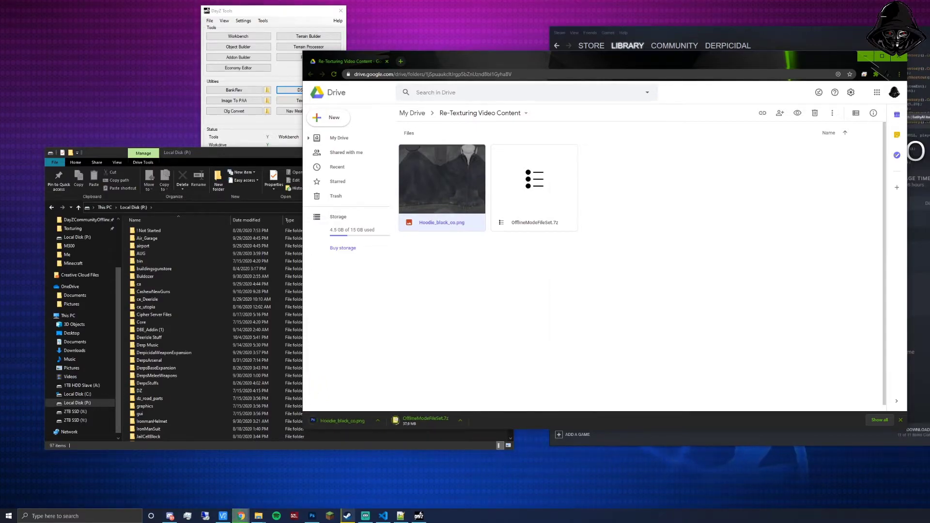
Move the Local Disk (P:) window clear of the browser's downloads and cancel the OfflineModeFileSet.7z download.
left_click_drag(267, 153, 238, 47)
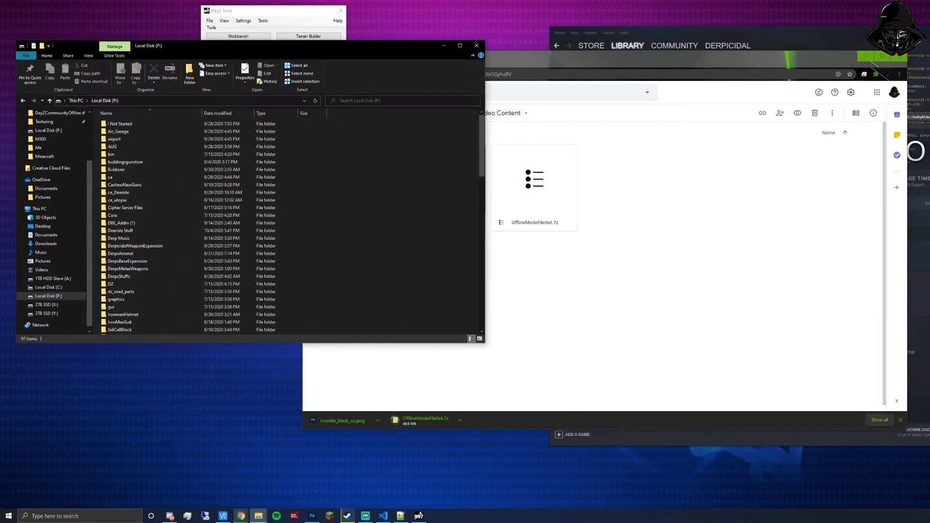
scroll(194, 261, "down", 2)
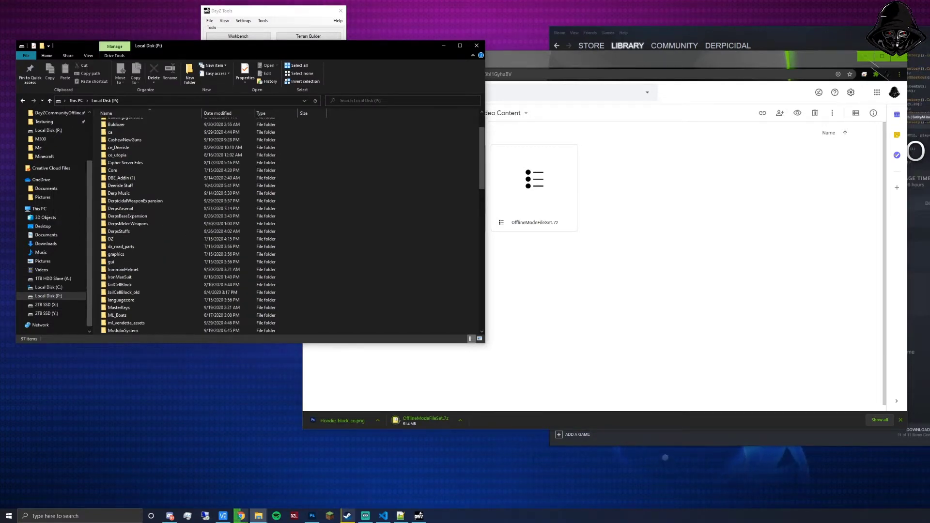
left_click(535, 269)
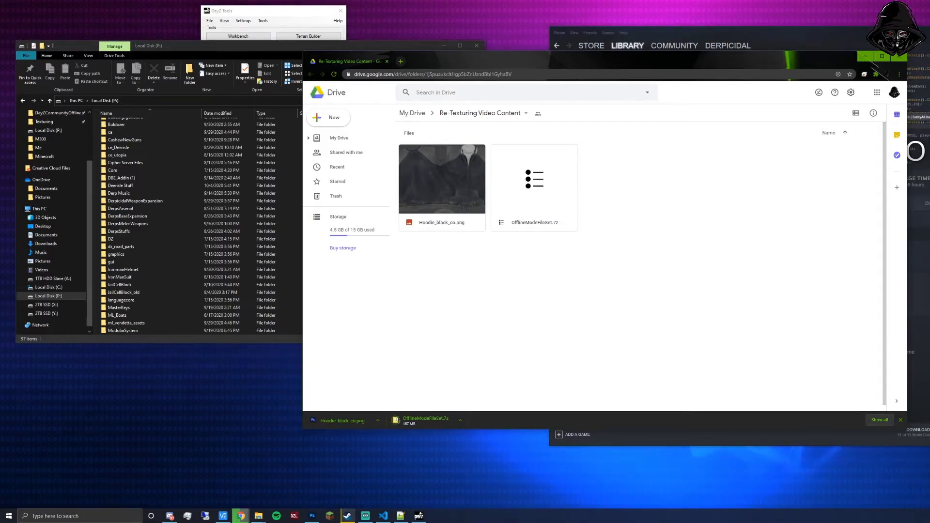
left_click(460, 420)
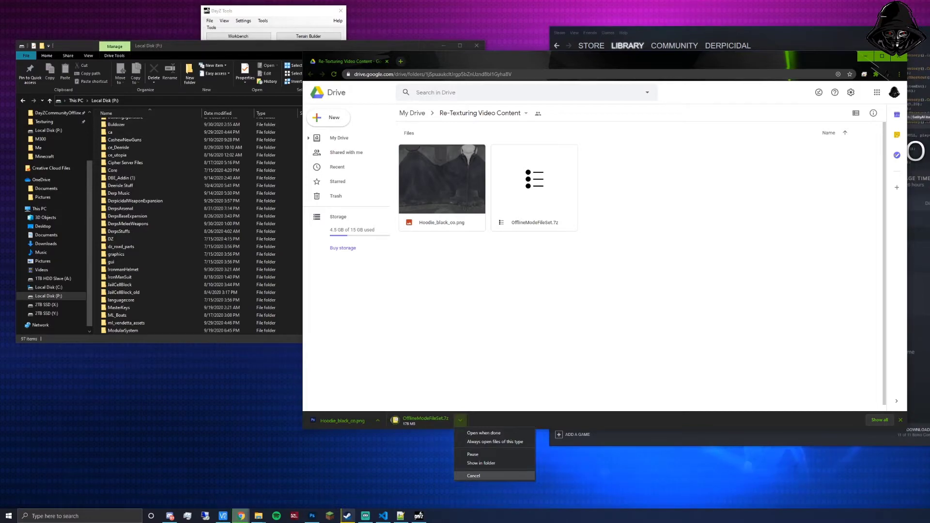
left_click(467, 475)
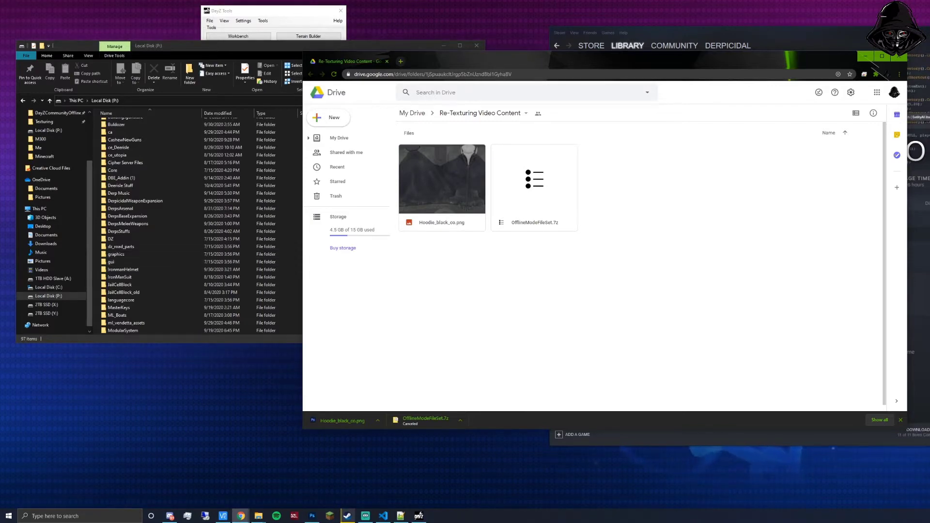
Move the browser aside and look through the folders on drive P around OfflineModeFileSet.
left_click_drag(434, 64, 558, 21)
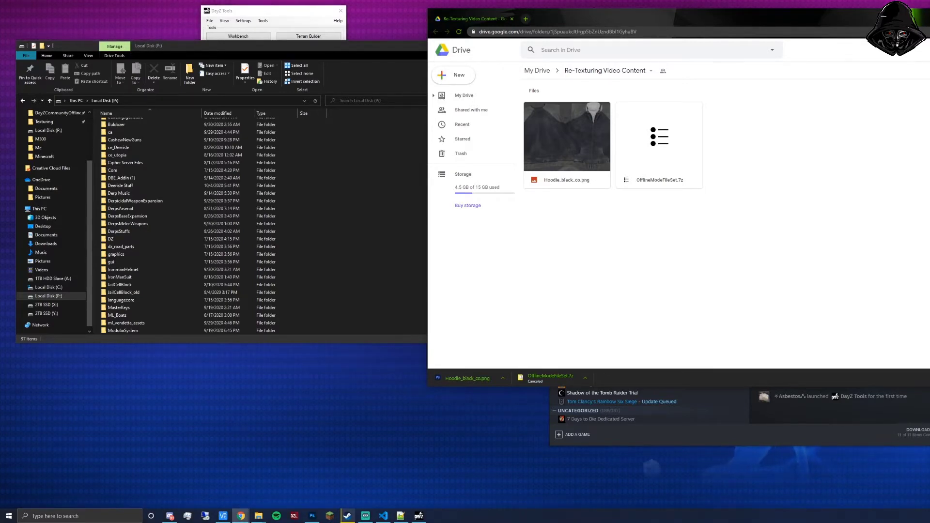
key("alt+Tab")
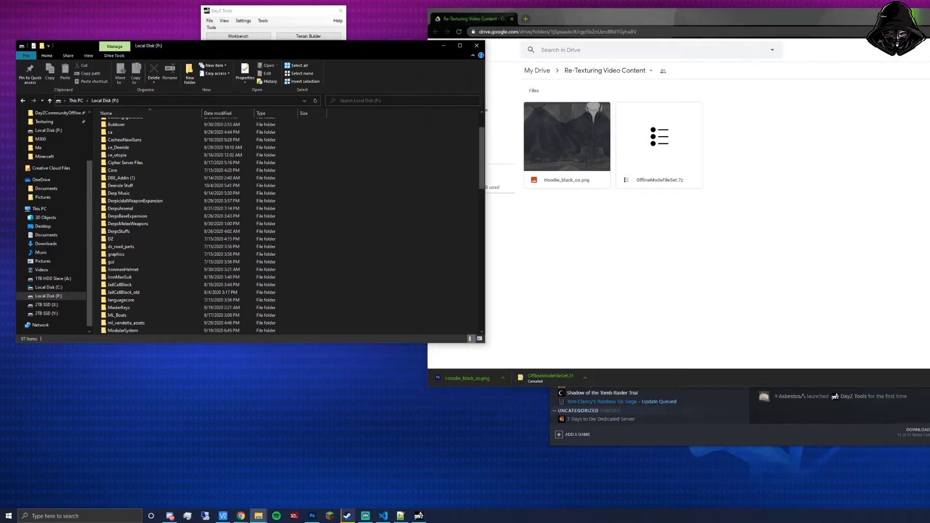
scroll(242, 223, "down", 2)
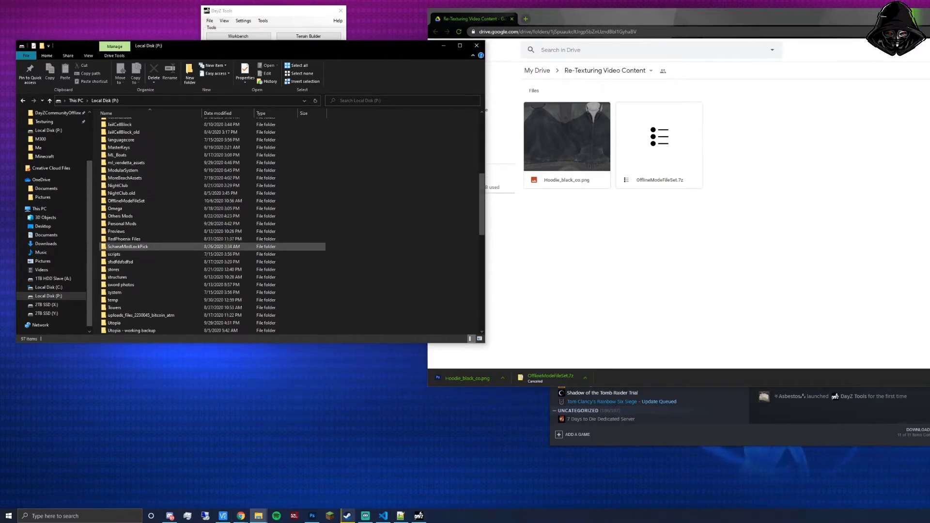
scroll(194, 252, "up", 2)
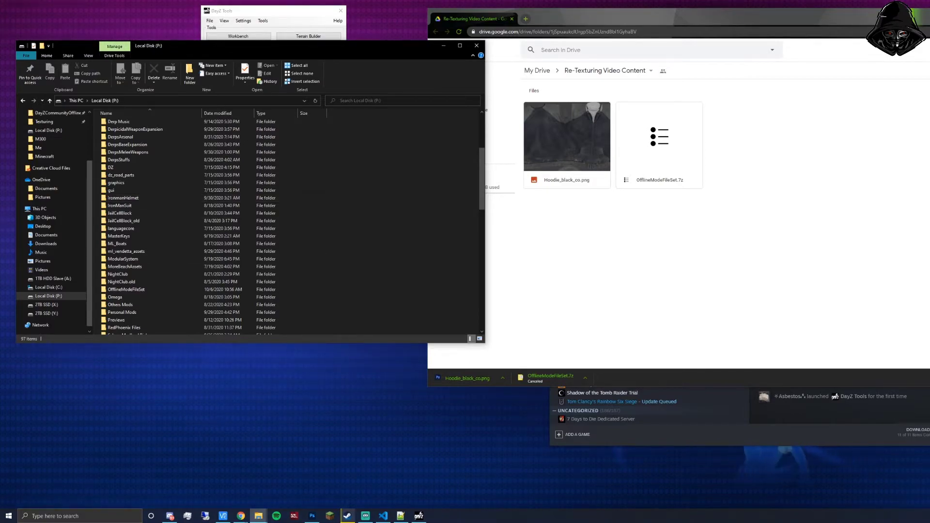
Separate the drive P and browser windows and copy the downloaded Hoodie_black_co.png into the root of drive P.
left_click_drag(347, 50, 362, 63)
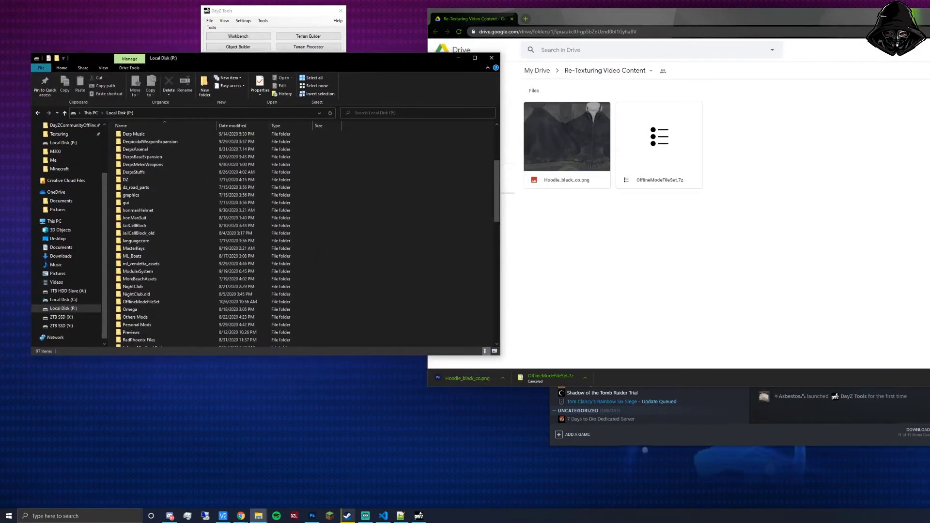
left_click_drag(592, 19, 658, 45)
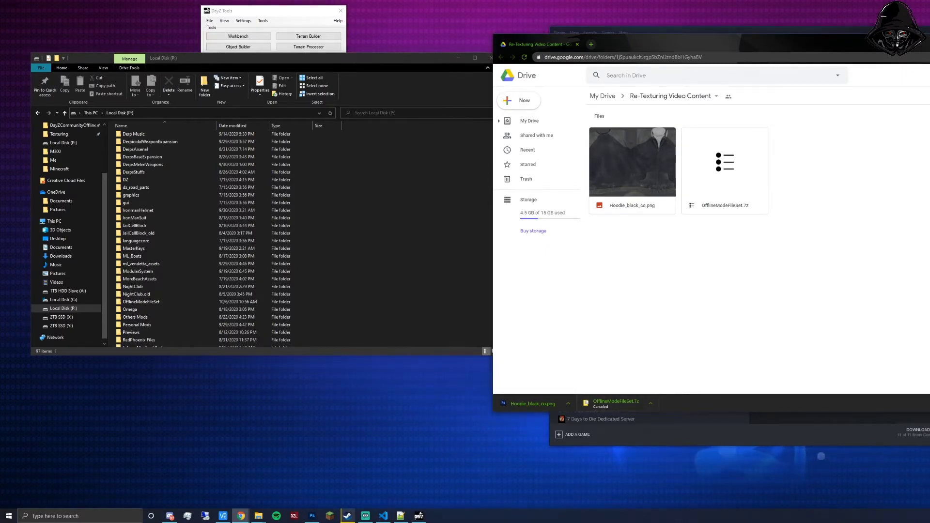
left_click_drag(532, 403, 416, 263)
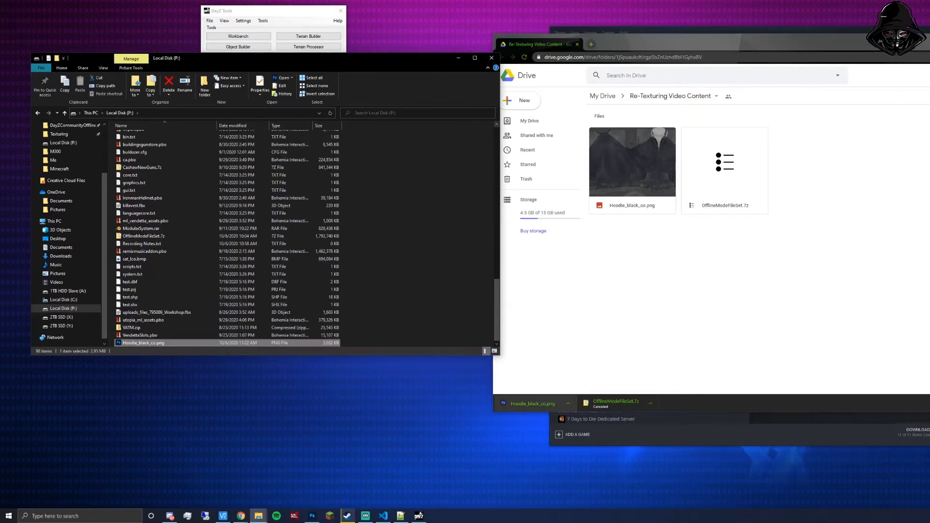
left_click(388, 310)
Extract OfflineModeFileSet.7z on drive P with 7-Zip into a folder named OfflineModeFileSet.
scroll(227, 237, "up", 10)
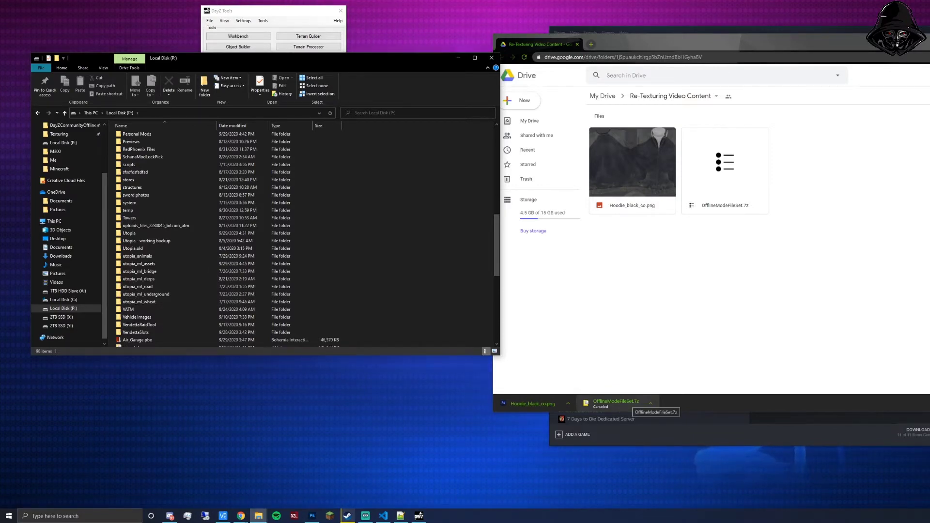
scroll(141, 167, "up", 1)
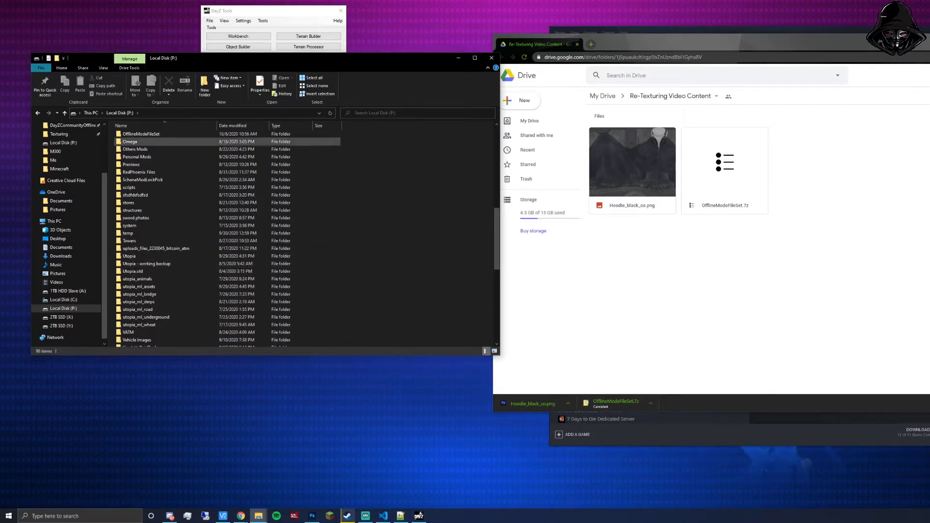
right_click(134, 135)
left_click(387, 193)
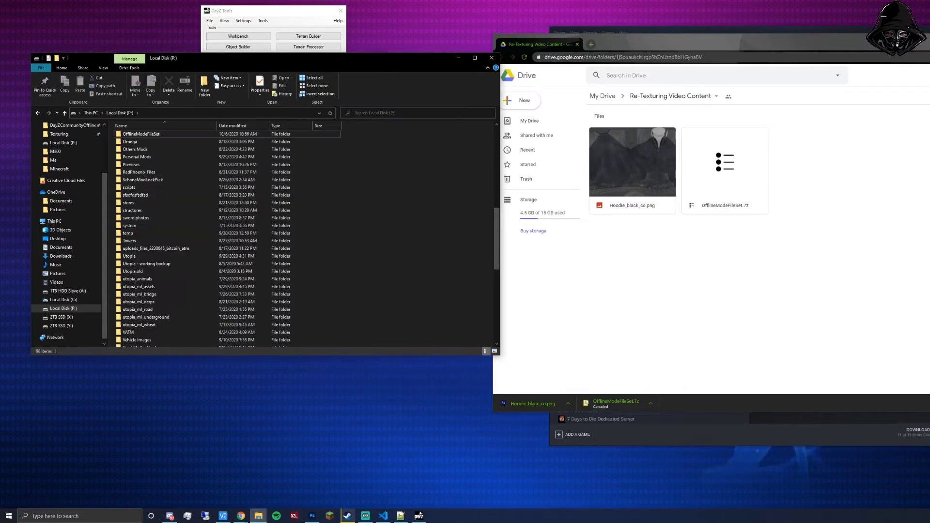
scroll(228, 237, "down", 11)
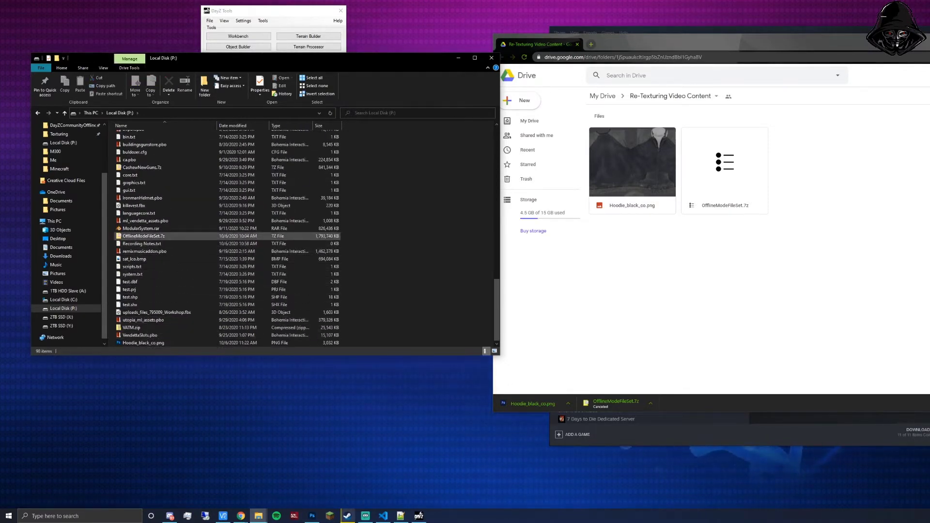
right_click(146, 237)
mouse_move(164, 250)
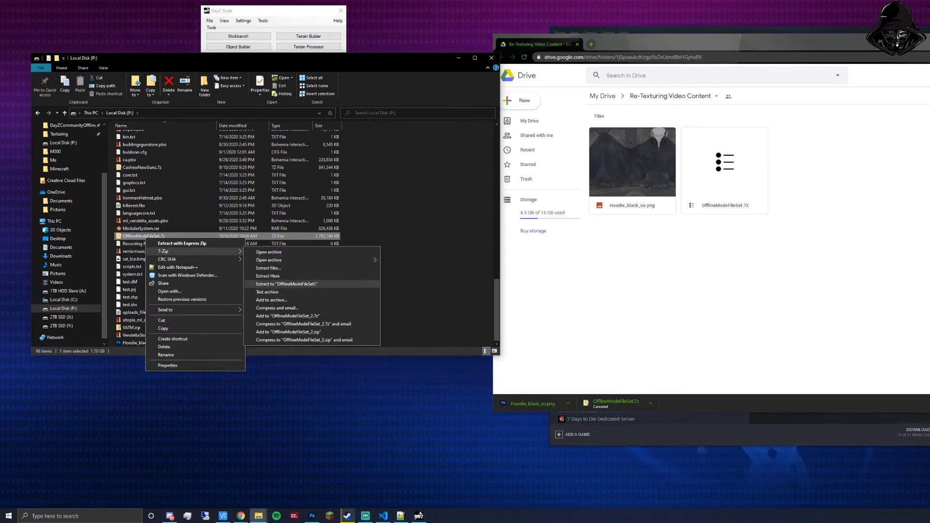
left_click(287, 284)
scroll(160, 218, "up", 10)
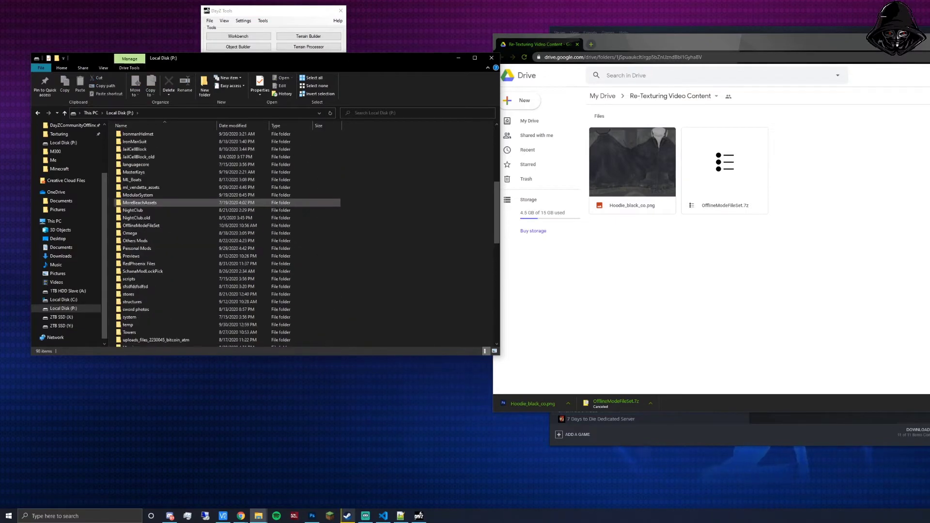
Find the OfflineModeFileSet folder on drive P, check its extracted contents and return to the drive's root.
scroll(155, 218, "down", 15)
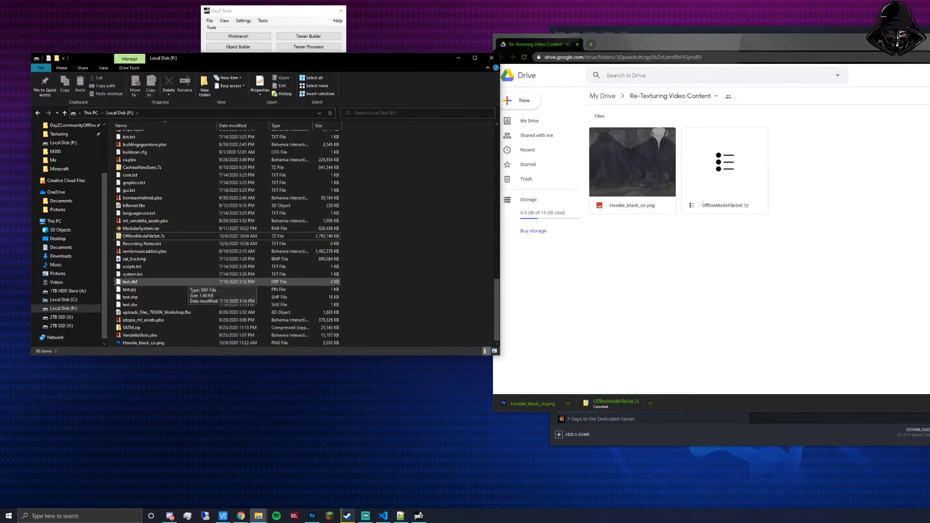
scroll(146, 278, "up", 10)
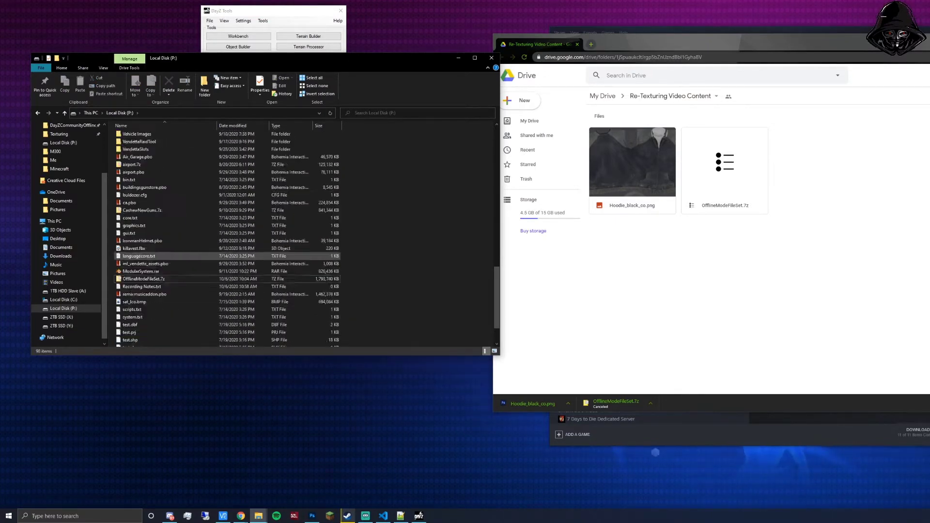
scroll(146, 262, "up", 2)
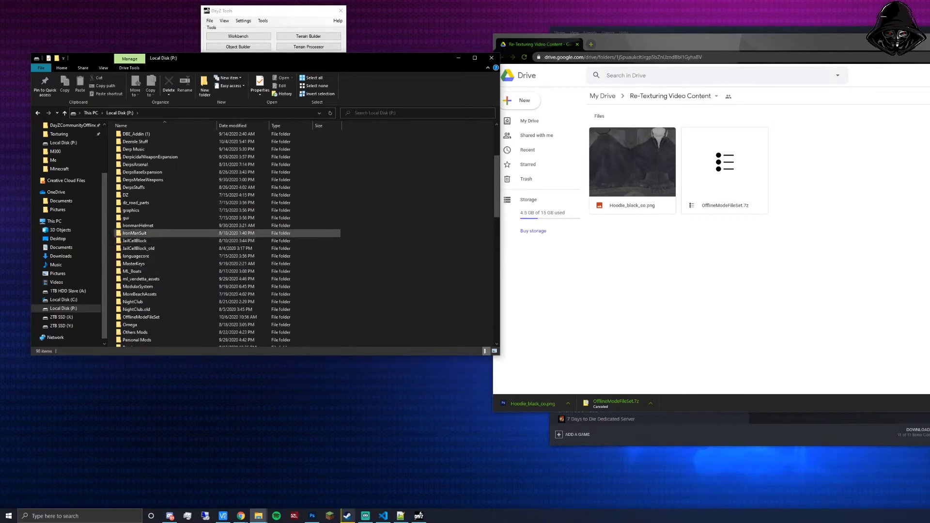
scroll(146, 197, "up", 1)
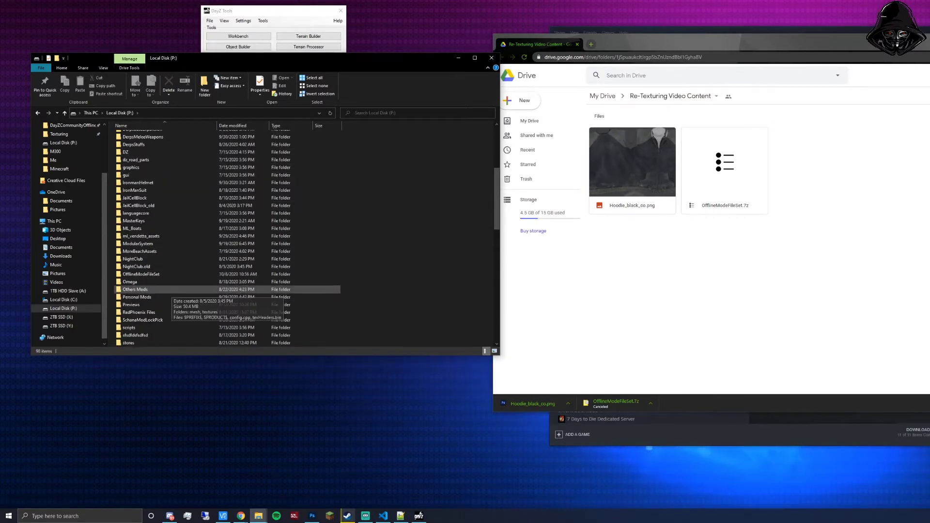
double_click(141, 297)
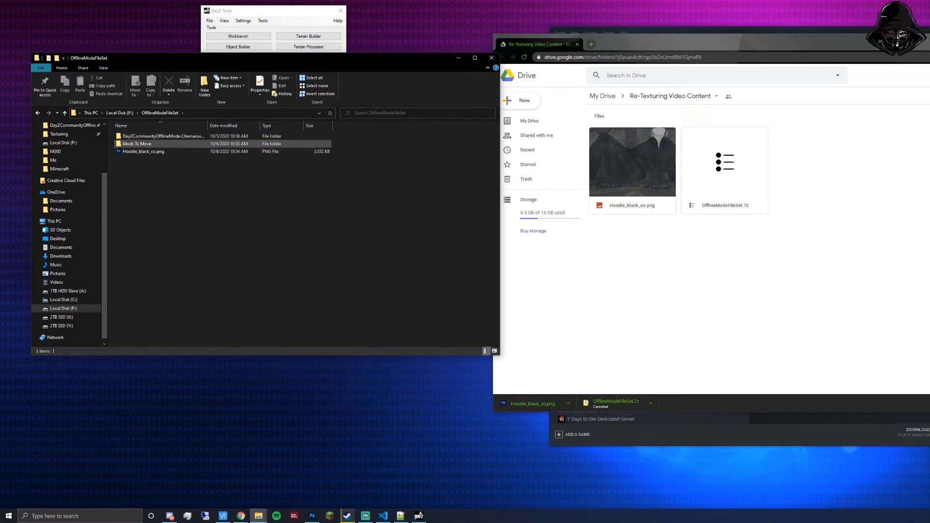
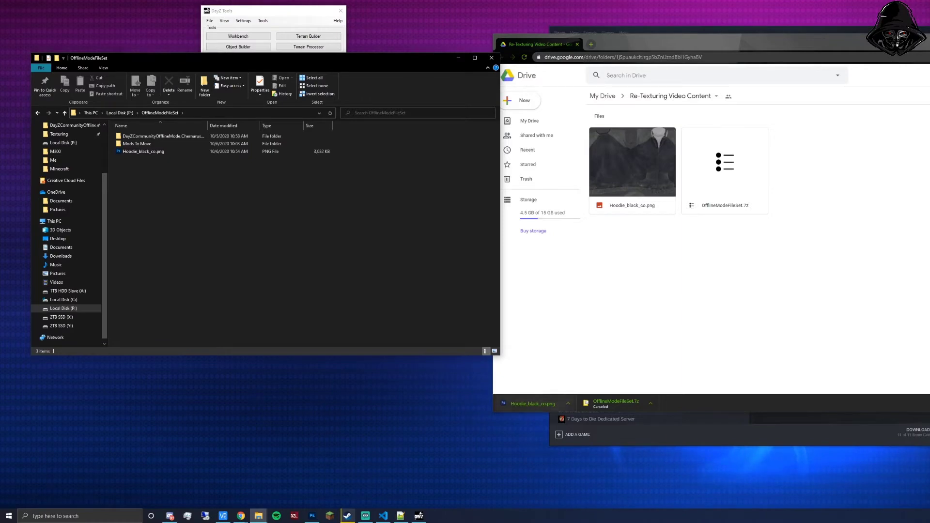
left_click(120, 112)
Delete the OfflineModeFileSet.7z archive from the root of drive P.
scroll(177, 327, "down", 3)
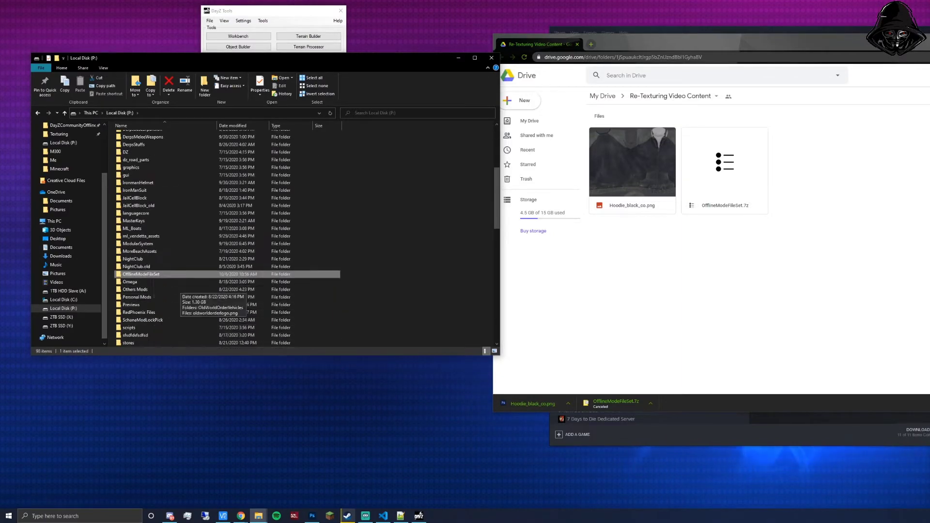
scroll(184, 266, "down", 10)
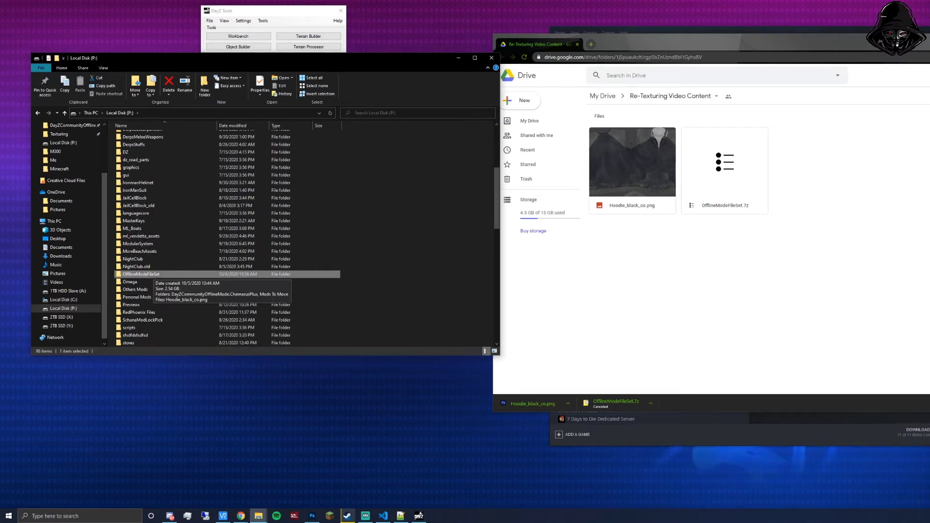
right_click(138, 244)
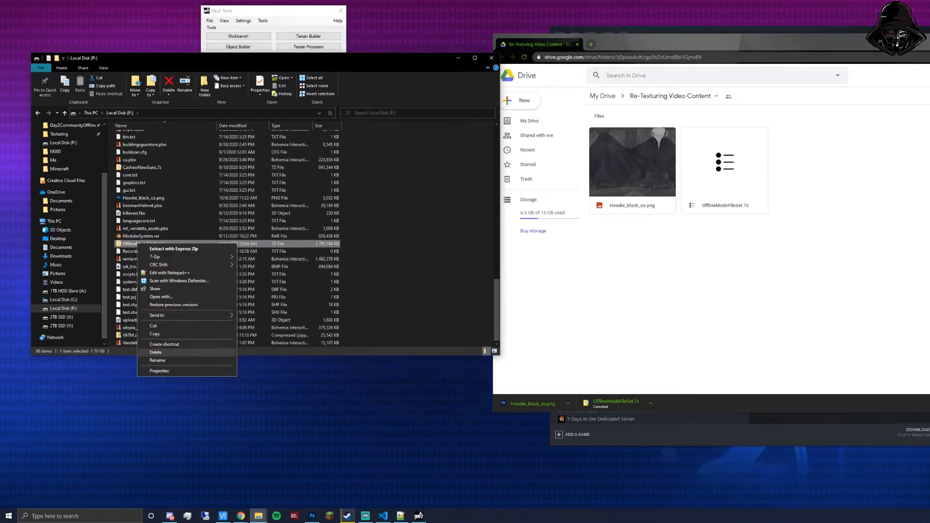
left_click(156, 352)
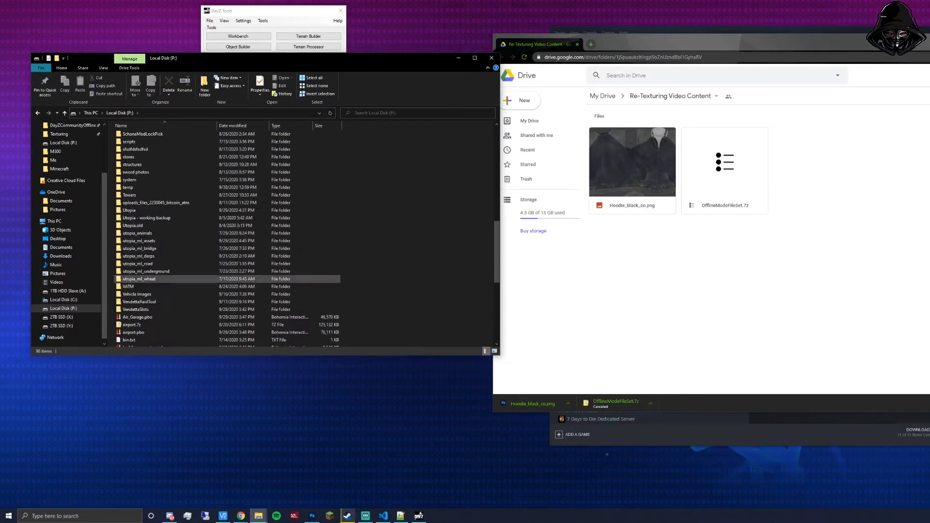
Try to move Hoodie_black_co.png from the root of drive P into the OfflineModeFileSet folder, skipping the file in the name conflict.
scroll(145, 266, "down", 2)
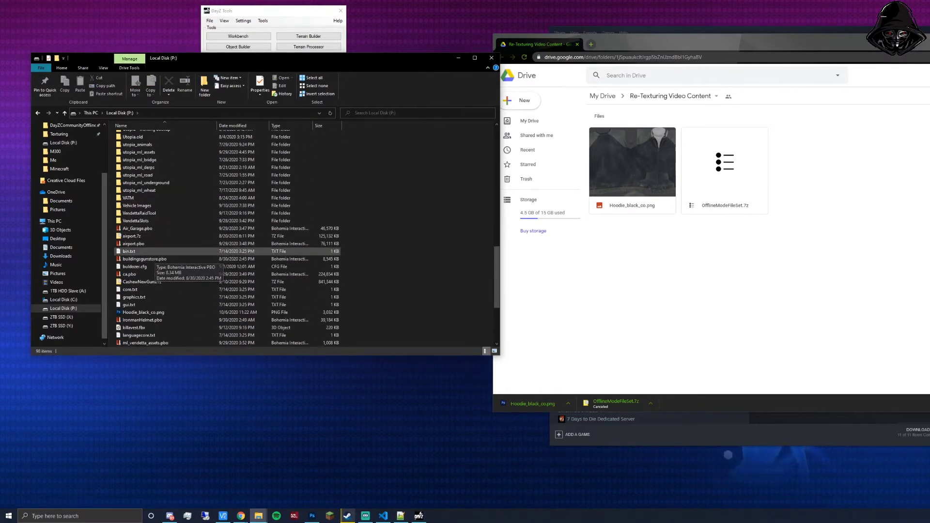
left_click_drag(142, 312, 153, 145)
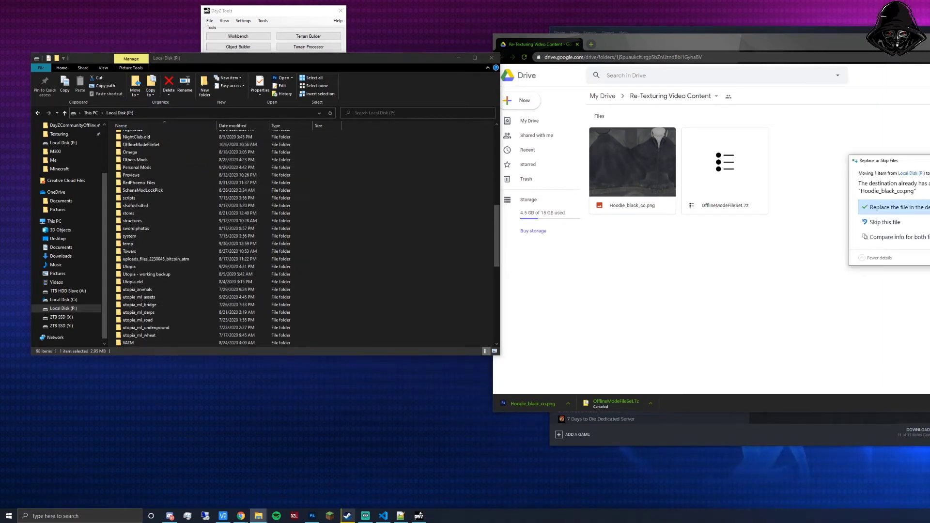
left_click(887, 222)
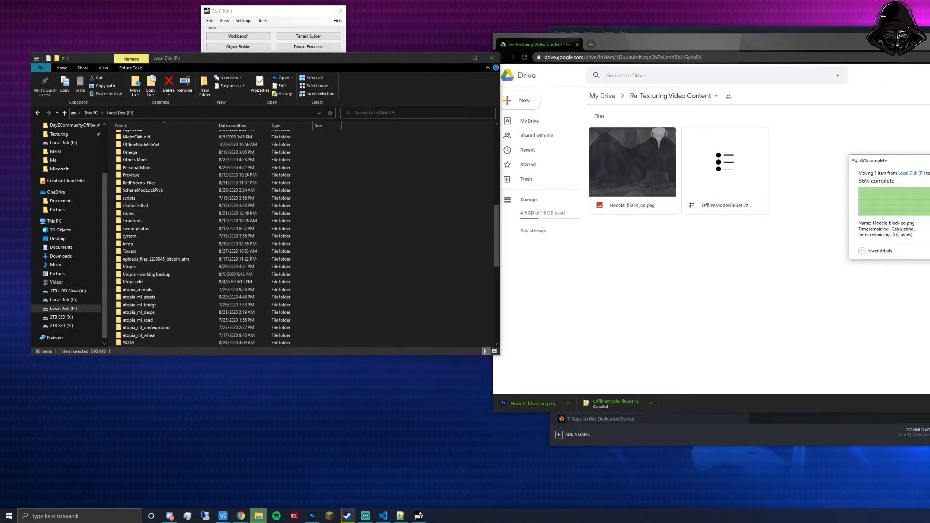
double_click(154, 144)
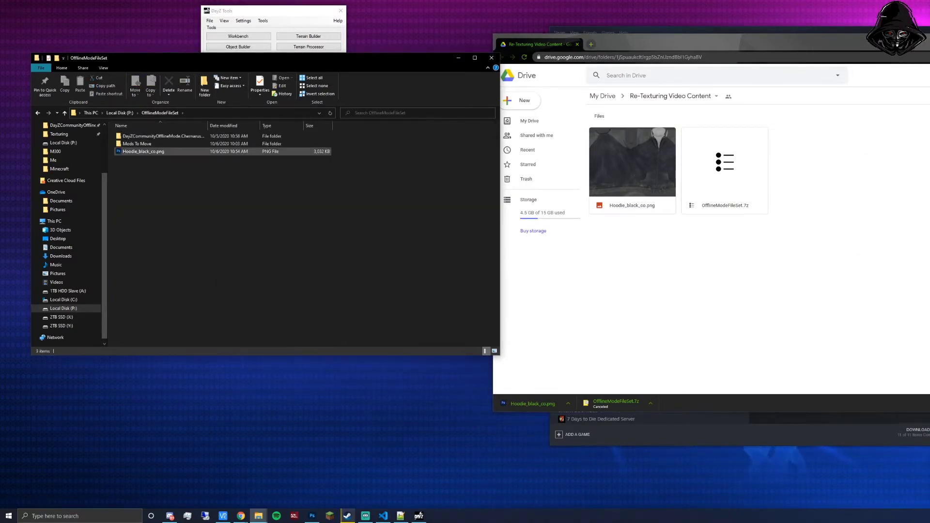
left_click_drag(153, 194, 142, 133)
left_click(153, 193)
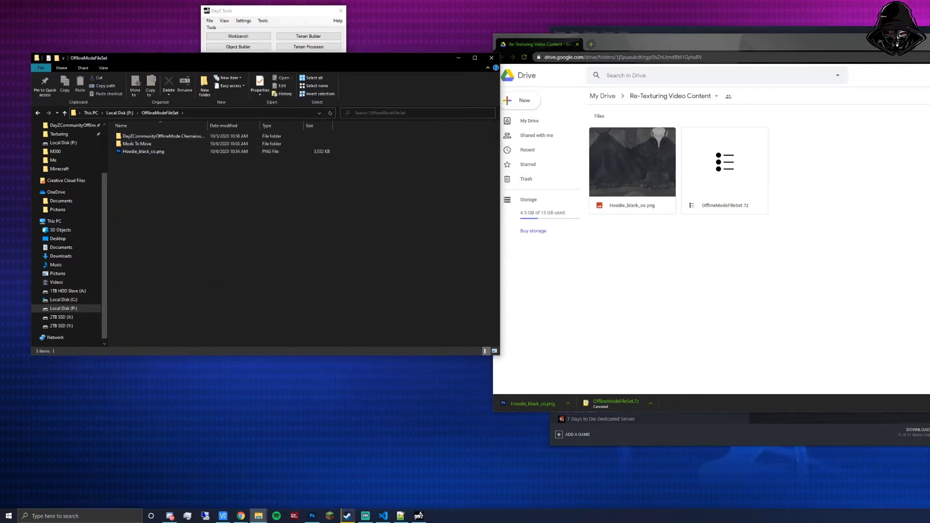
left_click(144, 151)
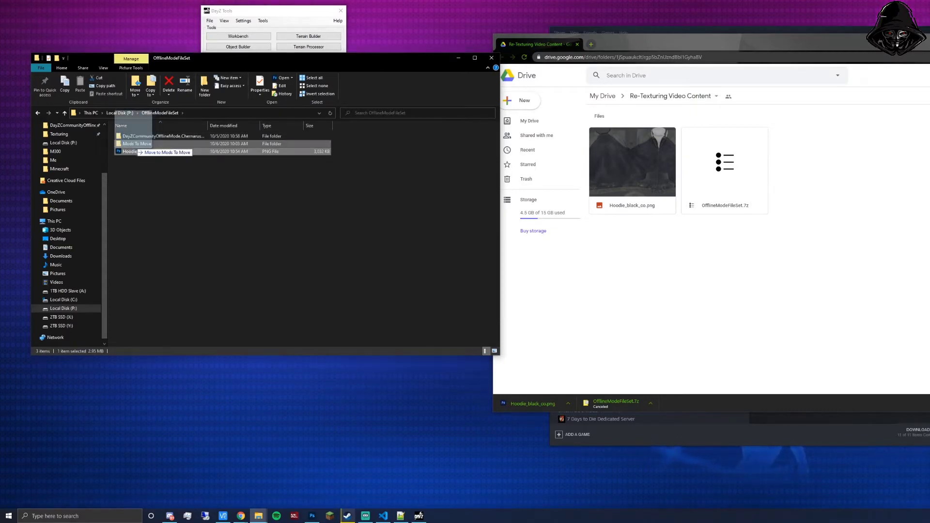
key("Delete")
double_click(137, 144)
mouse_move(130, 174)
left_mouse_down()
mouse_move(145, 169)
mouse_move(122, 170)
mouse_move(137, 168)
left_mouse_up()
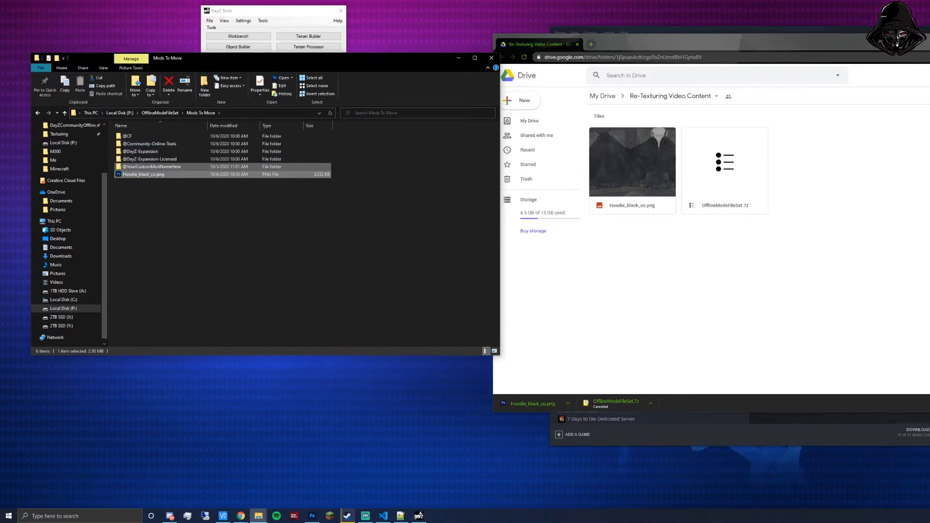
double_click(138, 166)
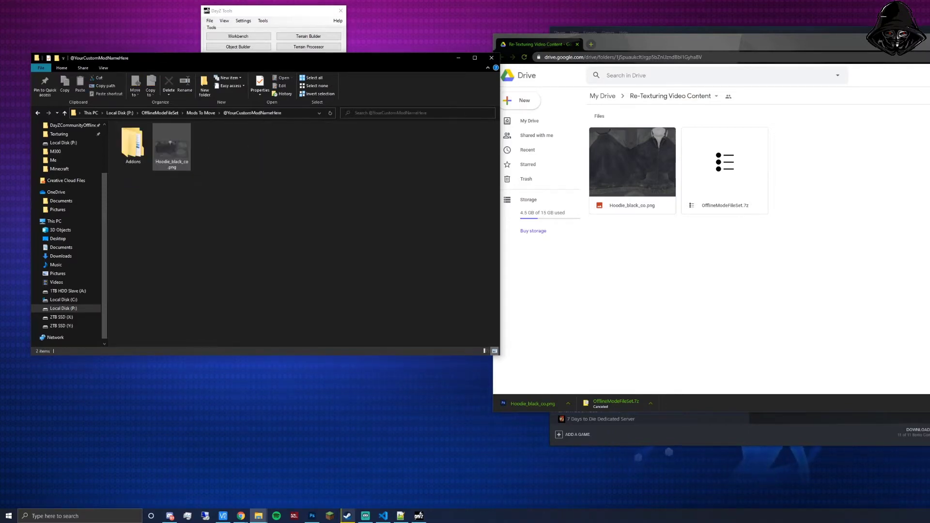
double_click(133, 143)
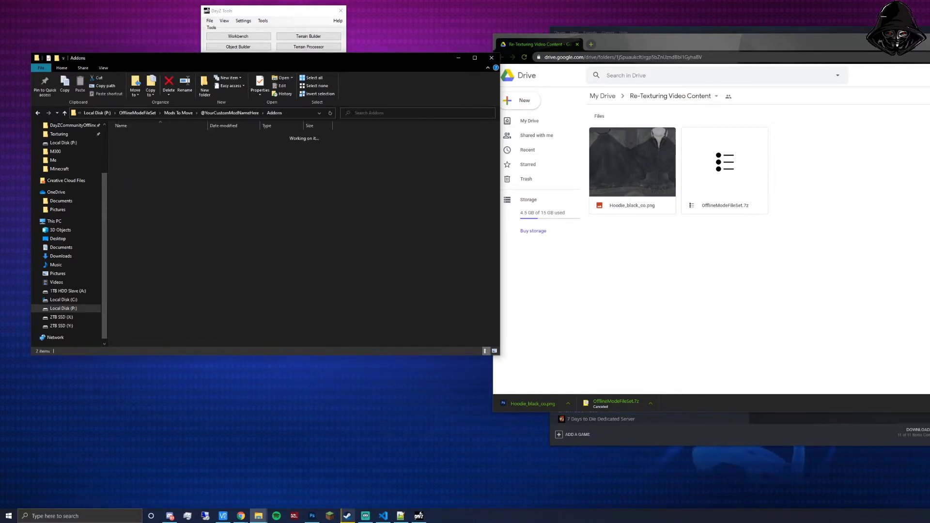
left_click_drag(172, 146, 129, 136)
double_click(133, 143)
double_click(133, 142)
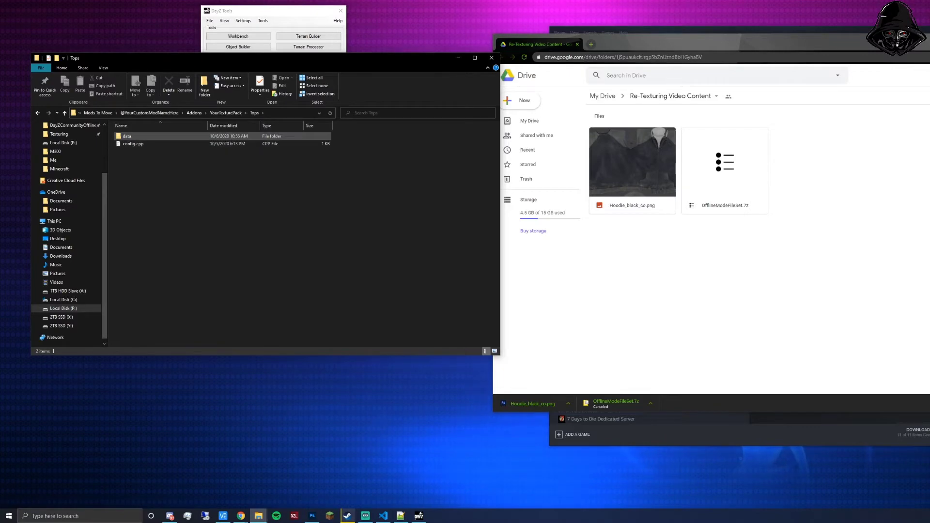
double_click(127, 137)
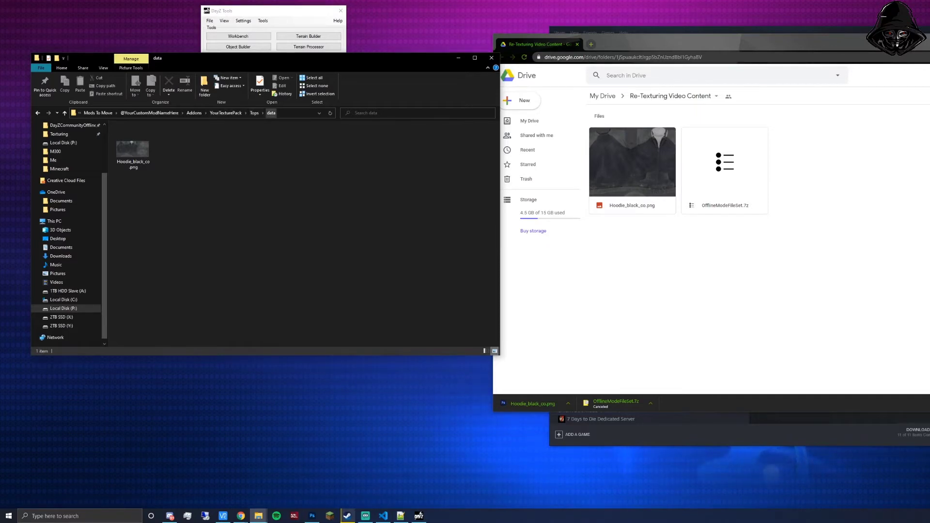
Open config.cpp from the Tops folder in Visual Studio Code, examine its class and texture path definitions, and close the editor.
left_click(254, 113)
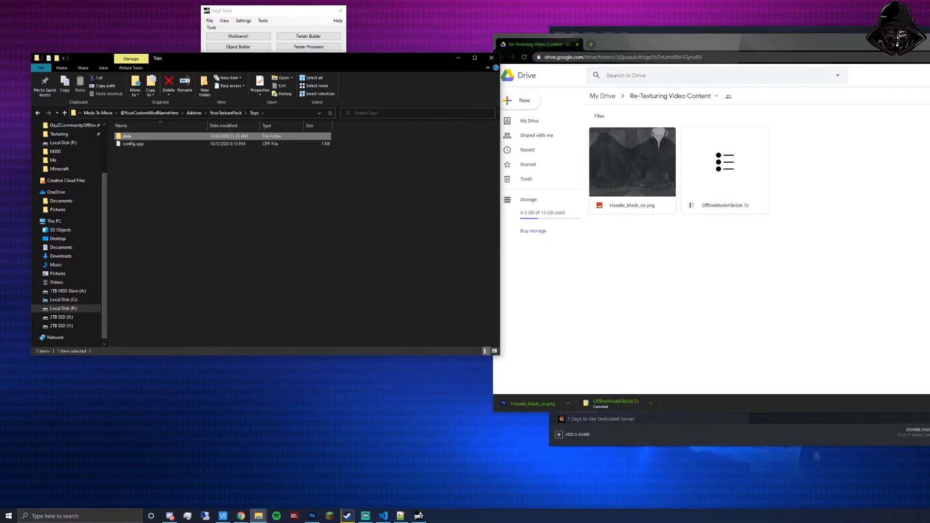
left_click(232, 175)
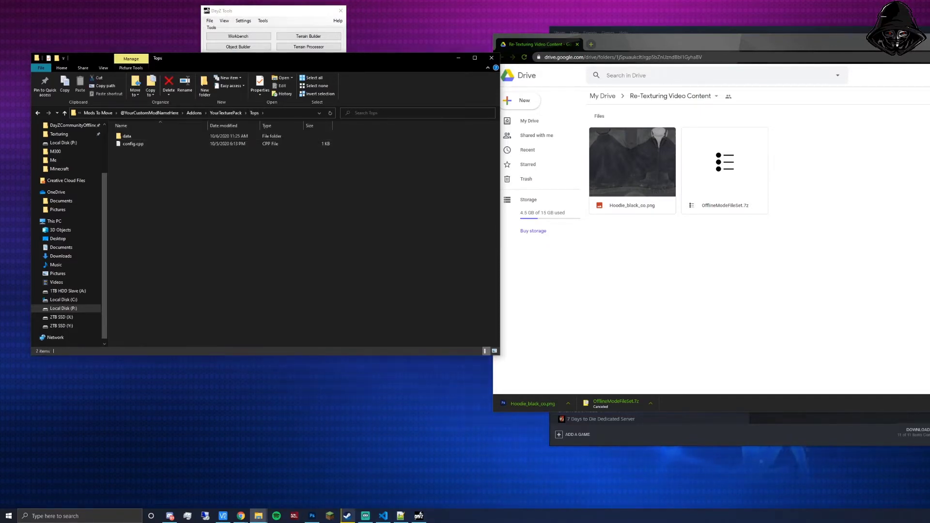
left_click(223, 144)
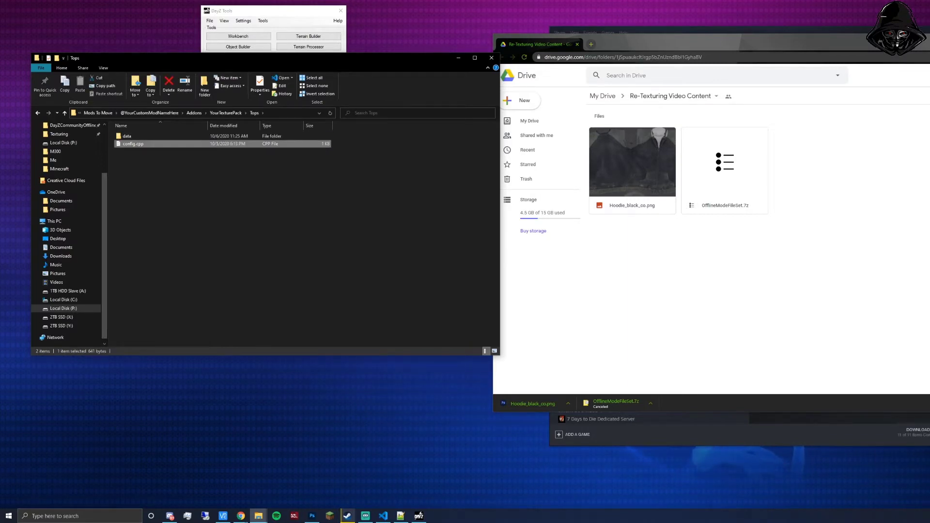
key("Return")
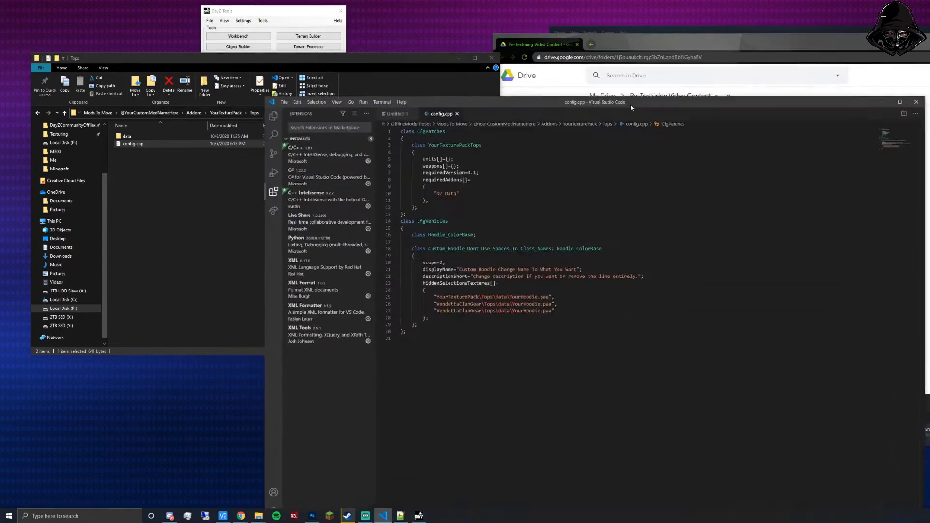
left_click_drag(630, 104, 686, 44)
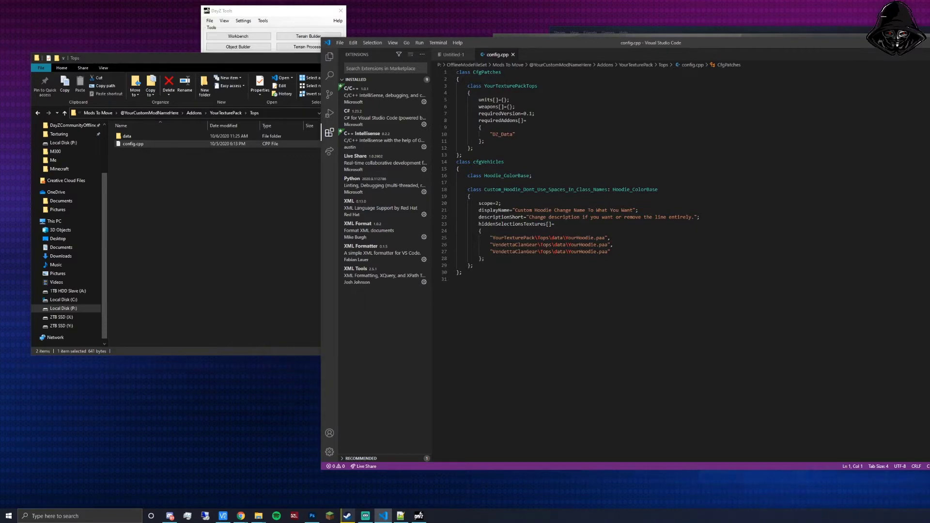
key("alt+F4")
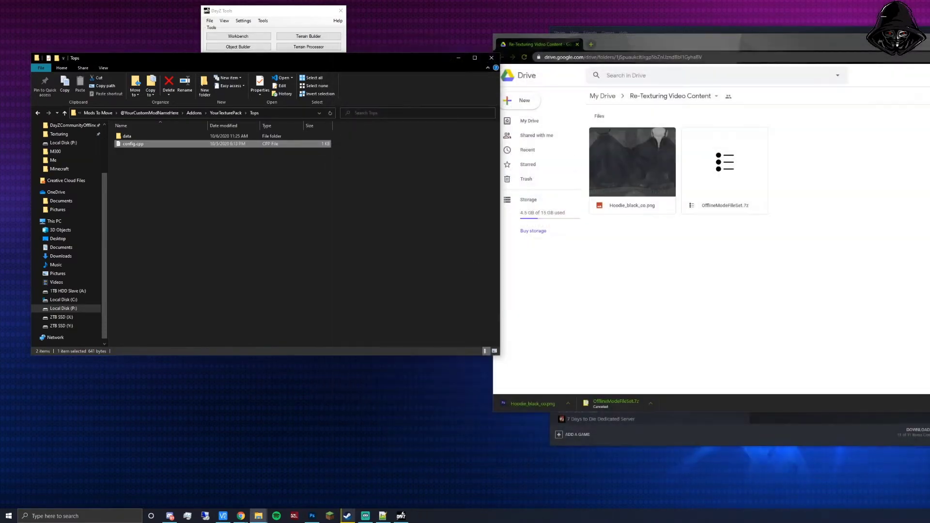
left_click(223, 184)
left_click(133, 144)
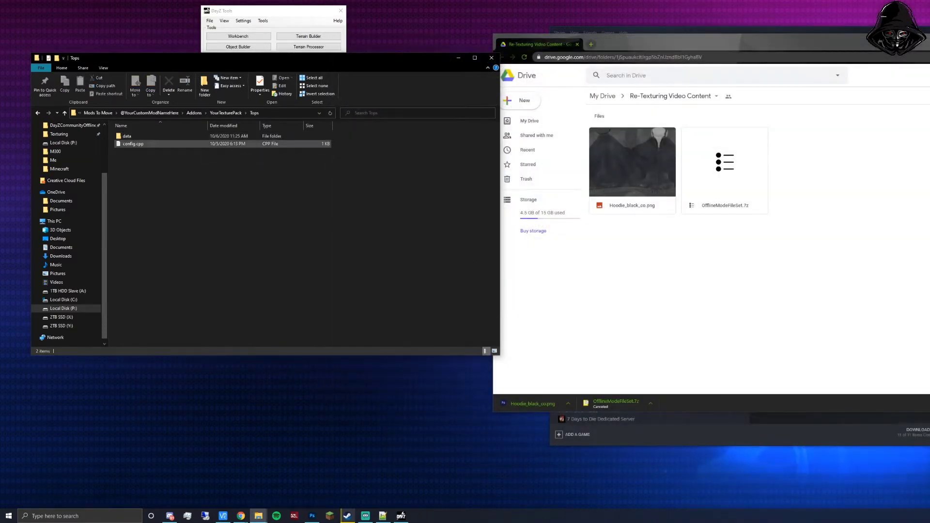
left_click(132, 144)
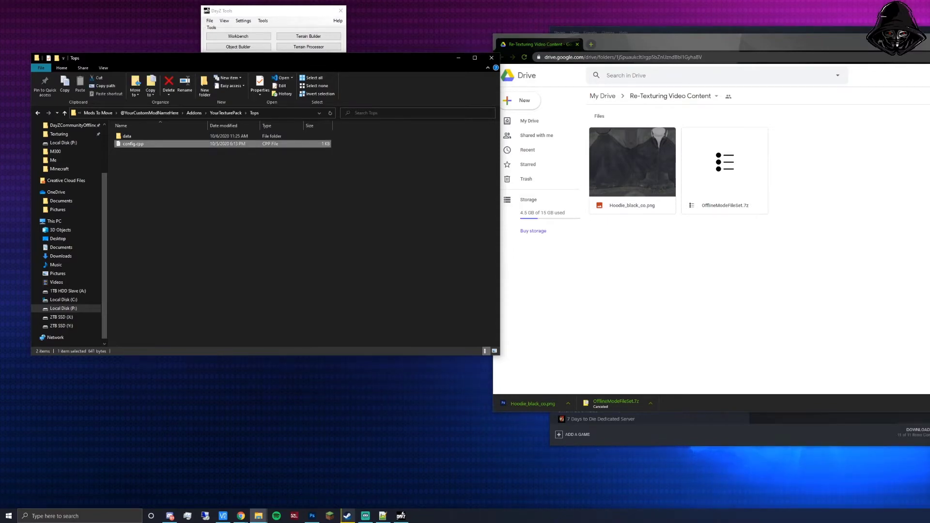
Bring the Visual Studio Code download page at code.visualstudio.com into view in the browser, look at it and close its window.
key("alt+Tab")
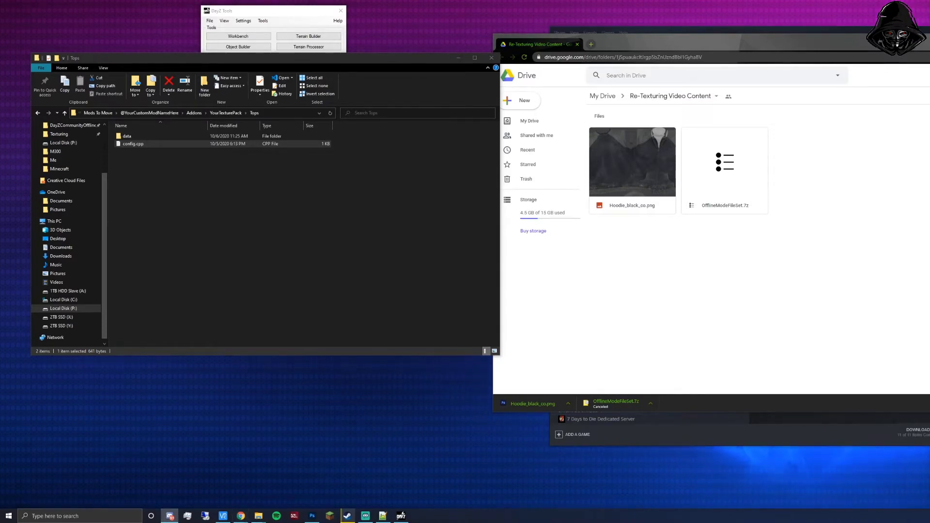
key("alt+Tab")
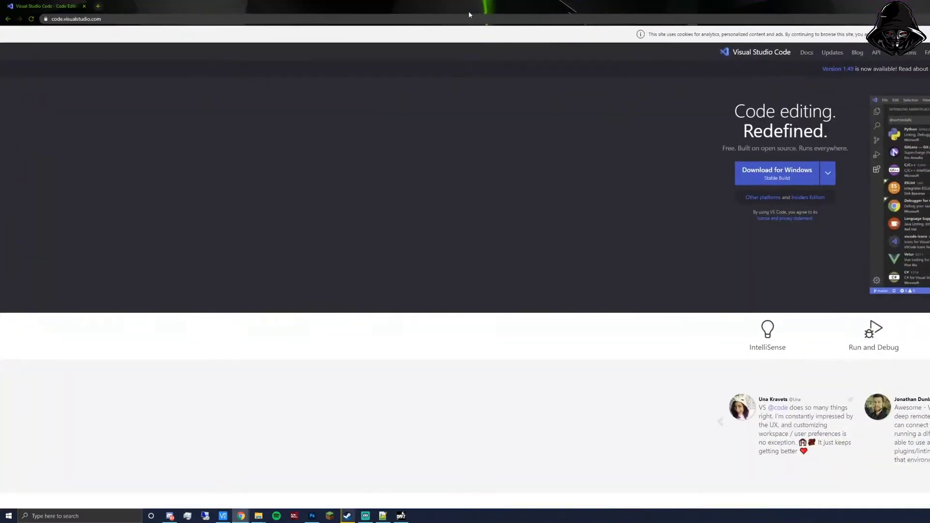
left_click_drag(469, 11, 496, 43)
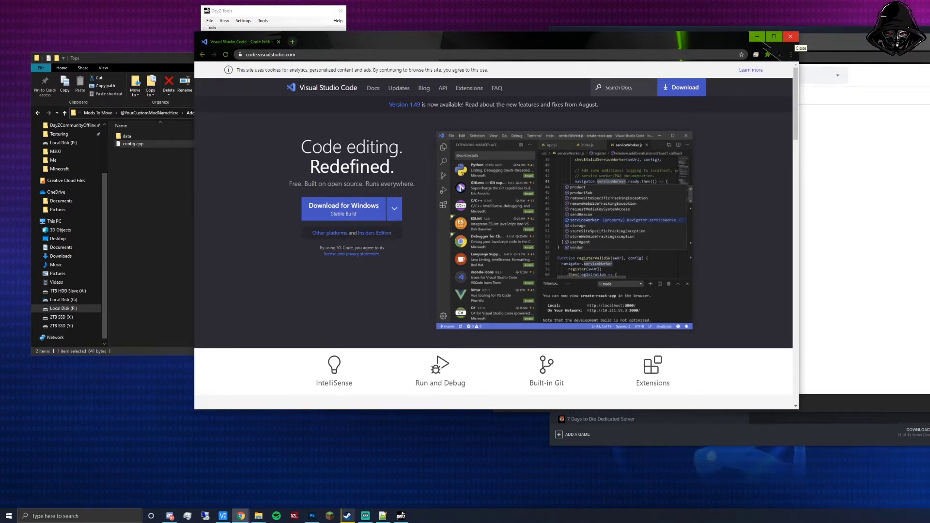
left_click(790, 37)
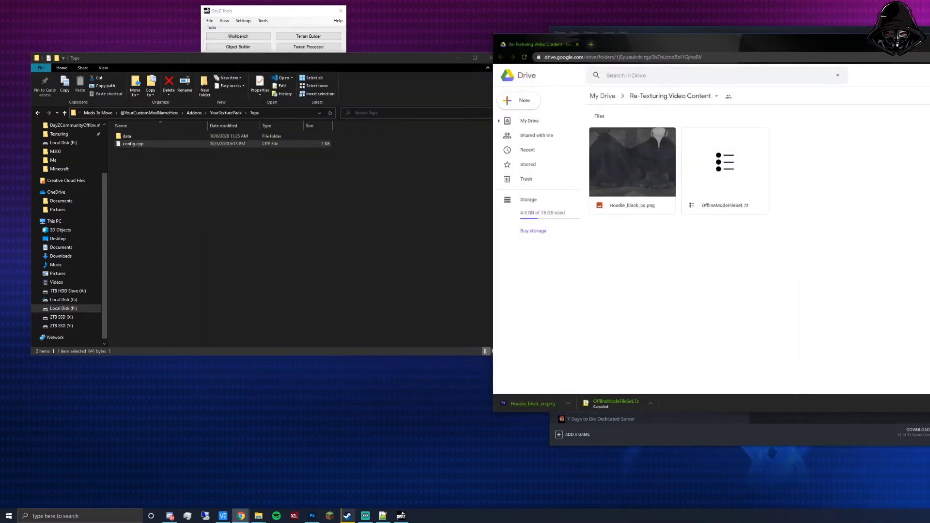
Set Visual Studio Code as the default program for opening .cpp files through the properties of config.cpp.
right_click(140, 145)
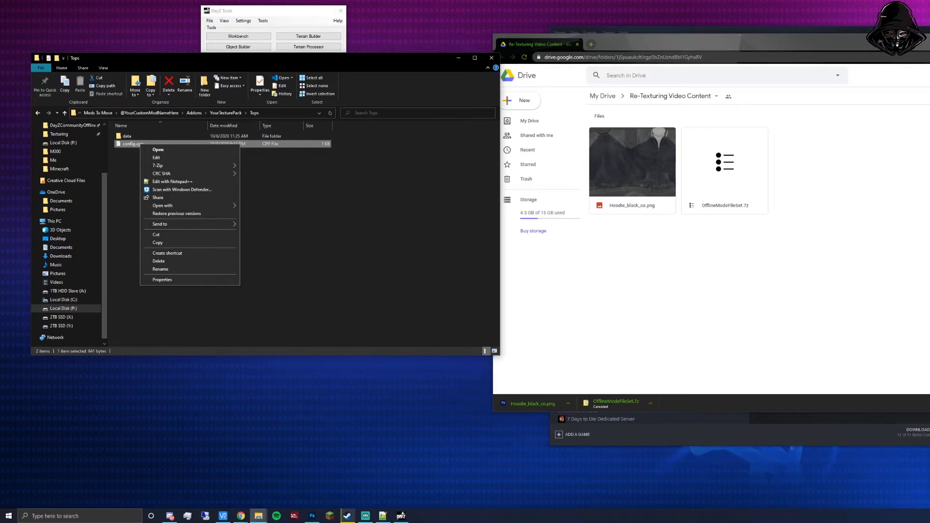
left_click(128, 160)
right_click(128, 146)
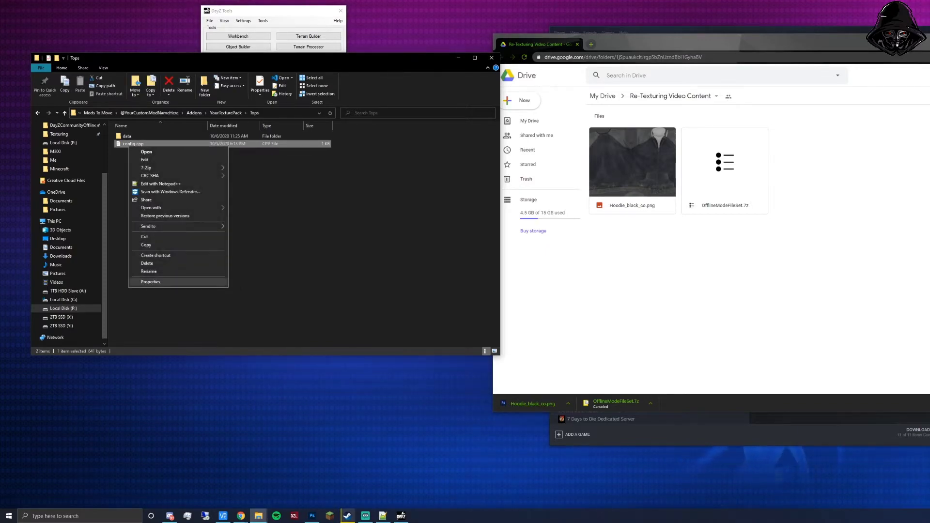
left_click(151, 281)
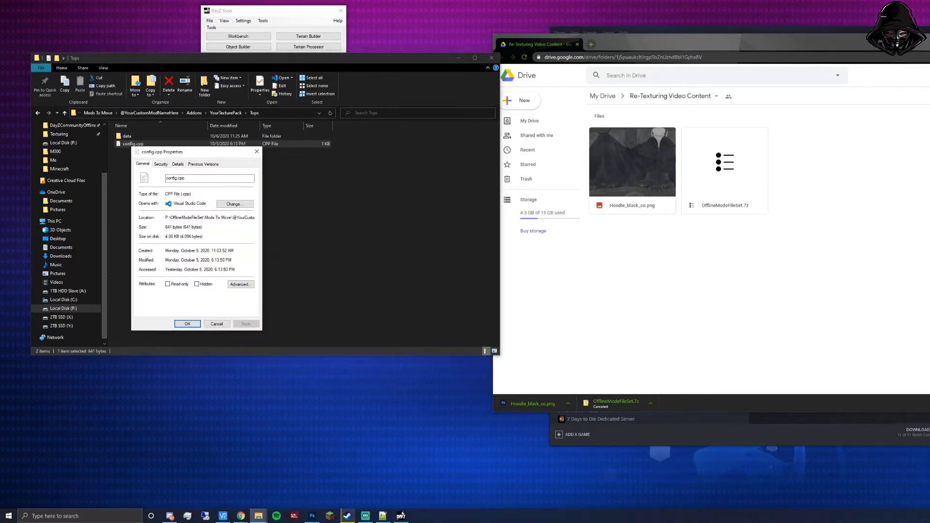
left_click(235, 204)
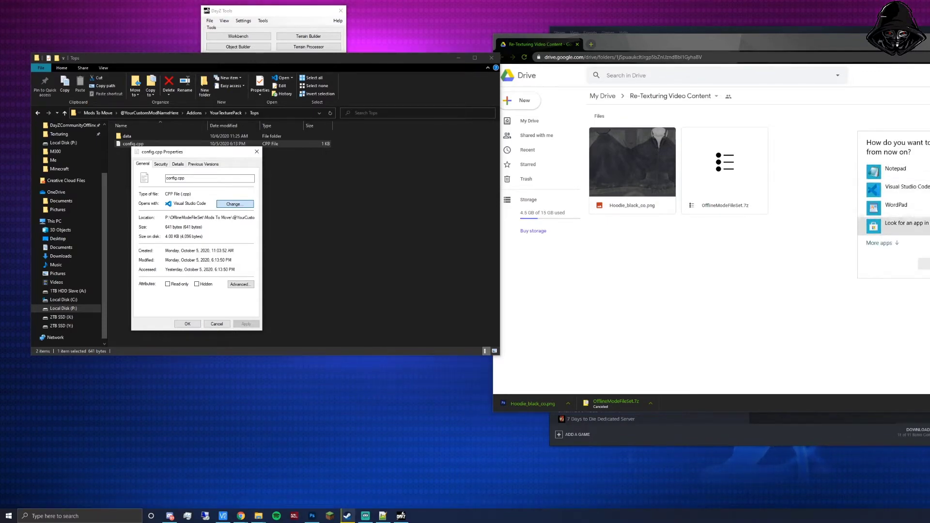
left_click(882, 243)
scroll(893, 218, "down", 5)
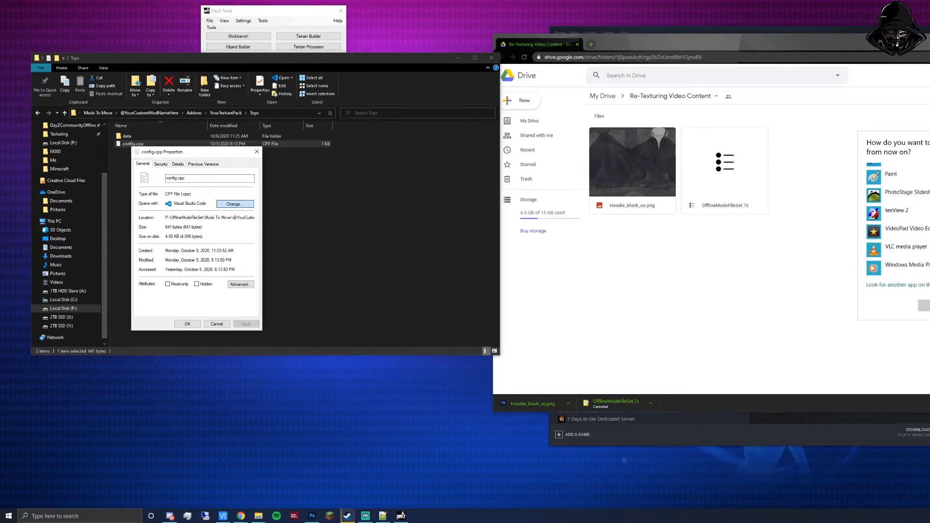
scroll(893, 227, "up", 3)
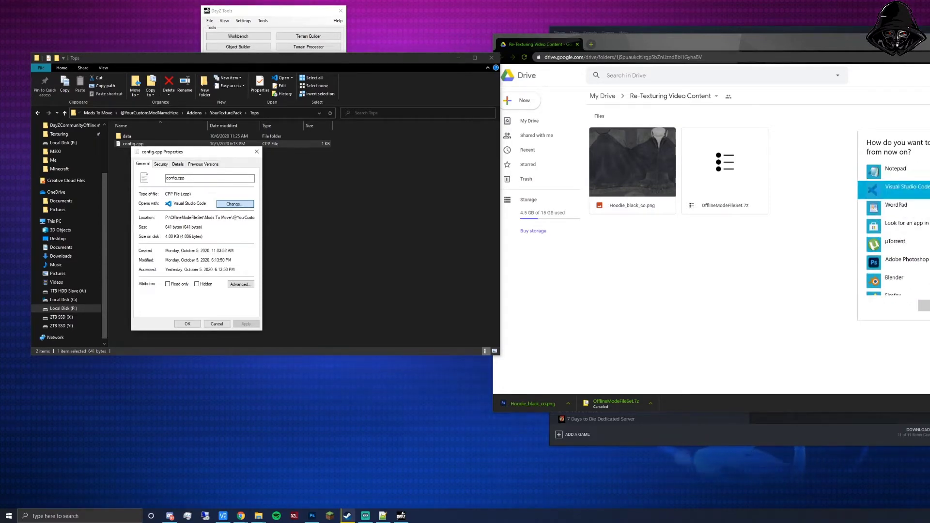
key("Return")
left_click(245, 323)
left_click(187, 323)
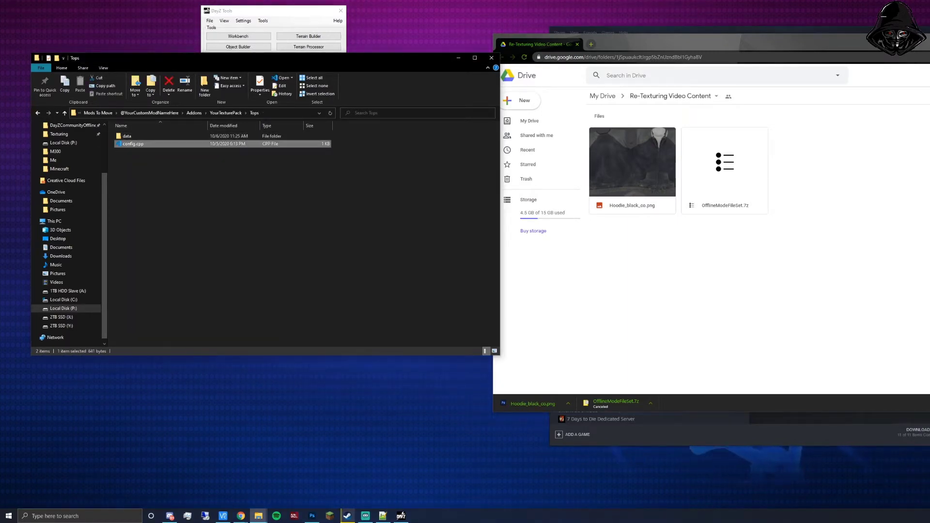
Open config.cpp from the Tops folder in Visual Studio Code and place the editor window beside the folder window.
key("Return")
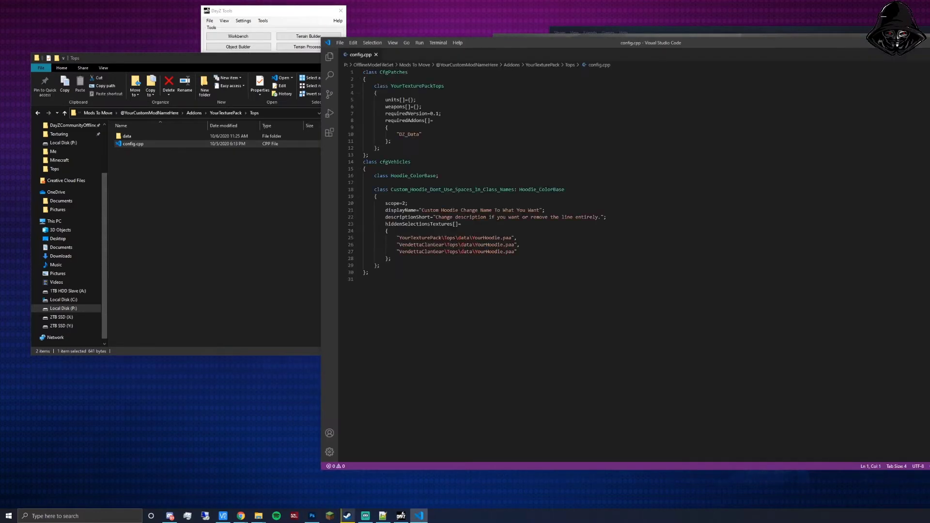
key("ctrl+a")
key("Escape")
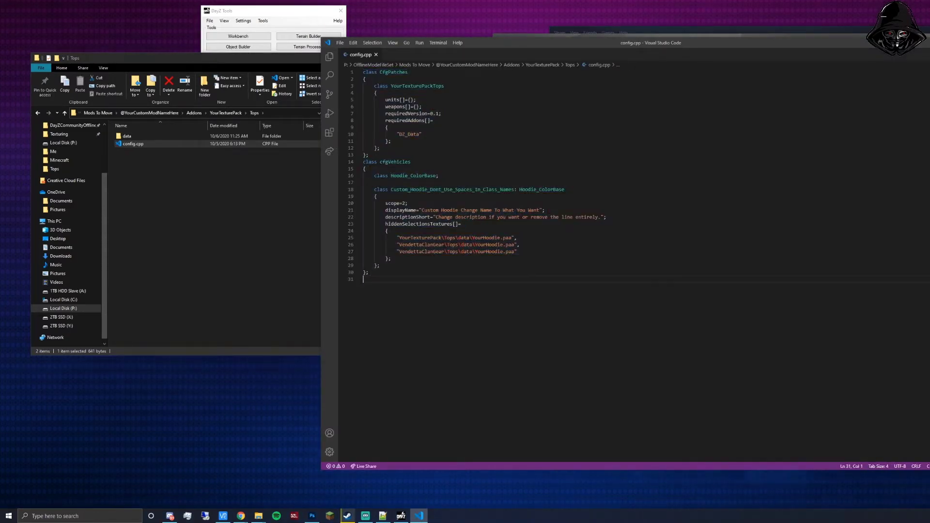
key("alt+Tab")
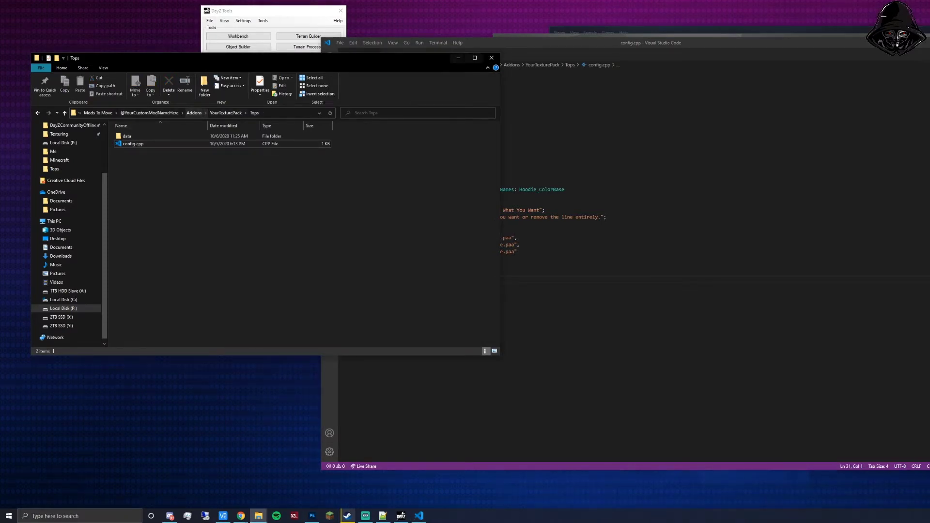
left_click_drag(511, 43, 531, 7)
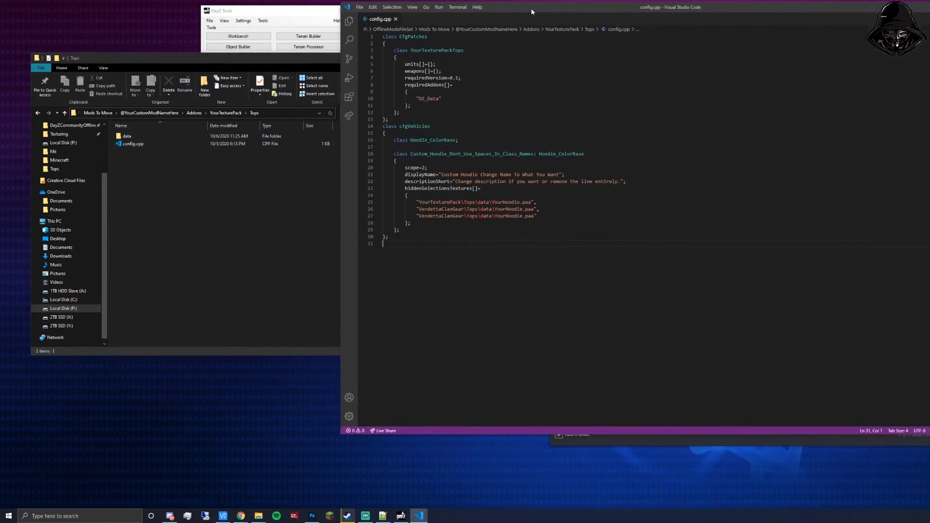
left_click(538, 209)
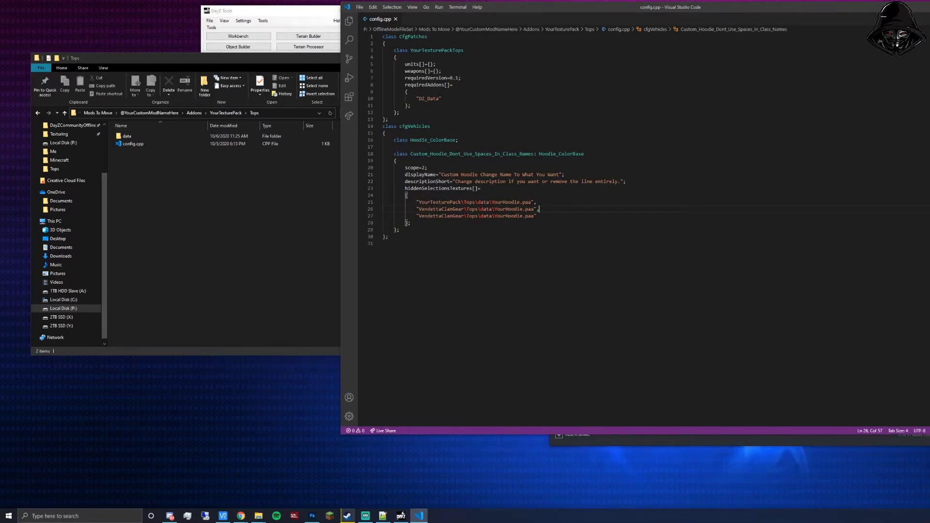
Arrange the DayZ Tools window above the Tops folder window, both beside the code editor.
left_click_drag(206, 58, 176, 54)
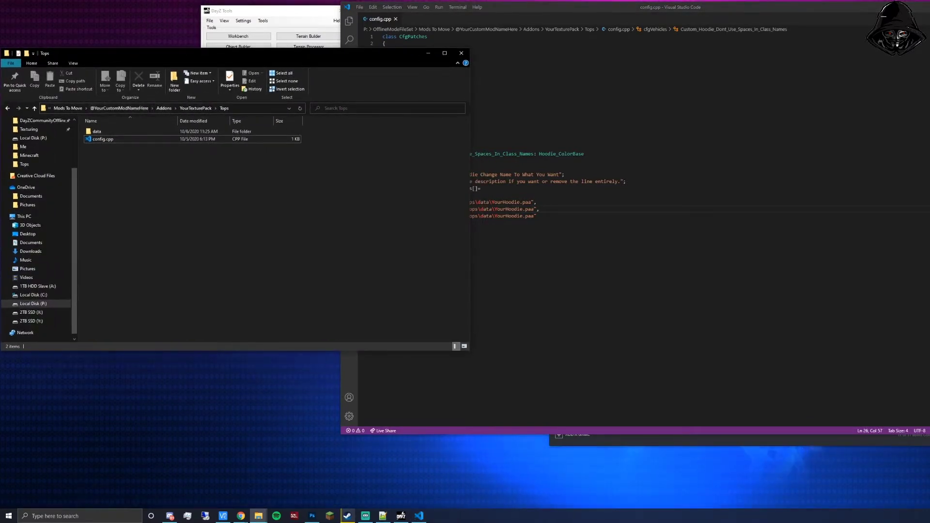
left_click(539, 209)
left_click_drag(242, 11, 91, 11)
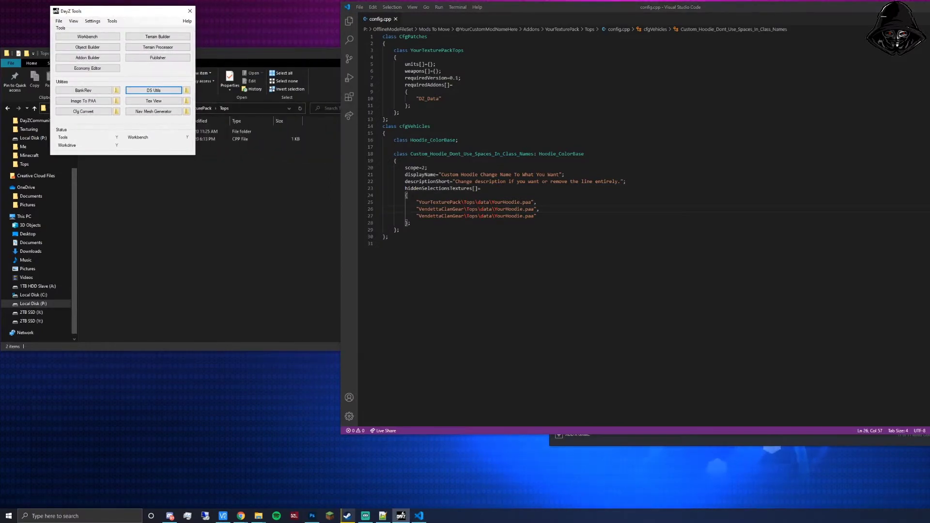
left_click(218, 174)
left_click_drag(147, 55, 168, 175)
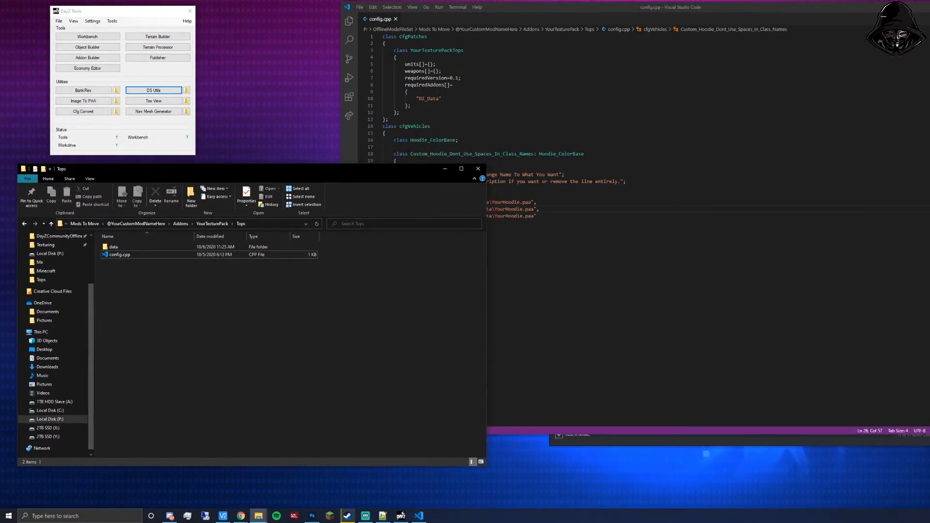
Close the Re-Texturing Video Content page in Google Drive and reposition the config.cpp editor window.
key("alt+Tab")
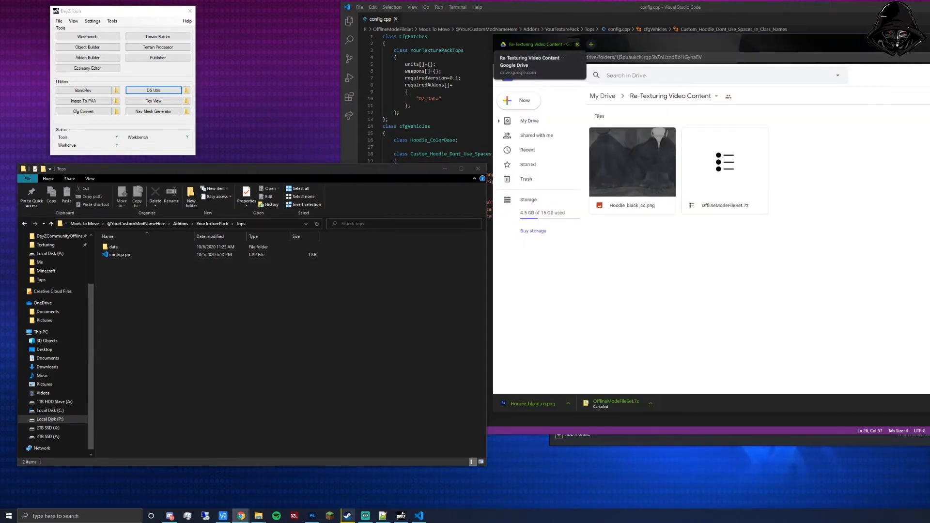
left_click(576, 44)
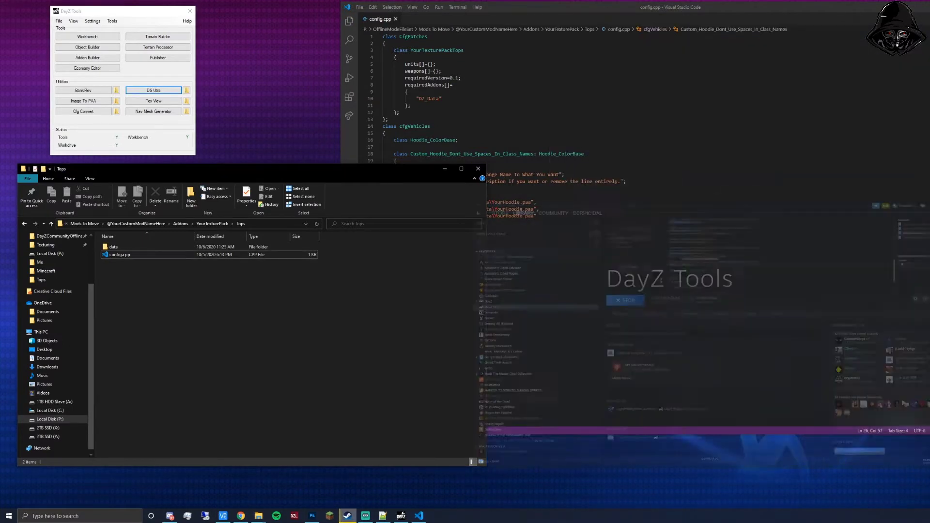
left_click_drag(560, 7, 575, 31)
Examine the CfgPatches and cfgVehicles classes, the Hoodie_ColorBase references and the texture paths in config.cpp, and close the editor.
left_click(411, 182)
left_click(210, 255)
left_click(403, 141)
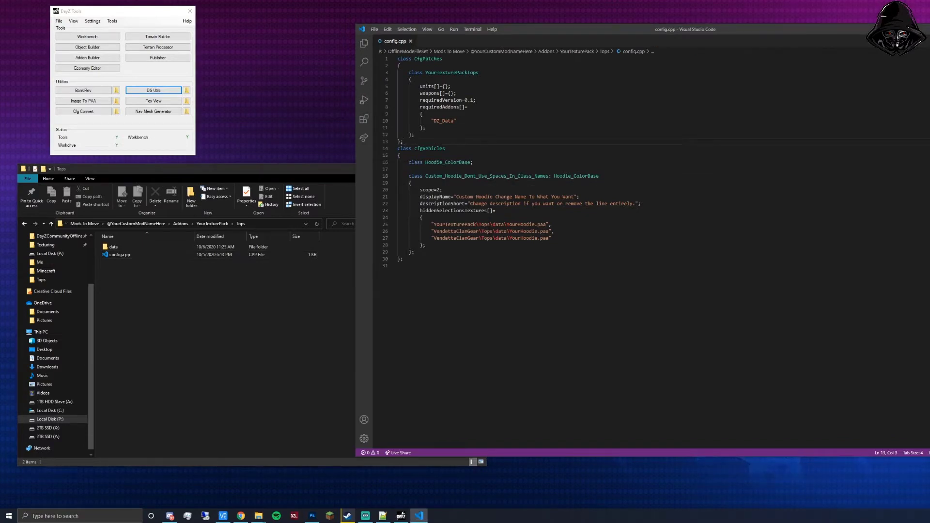
left_click(400, 155)
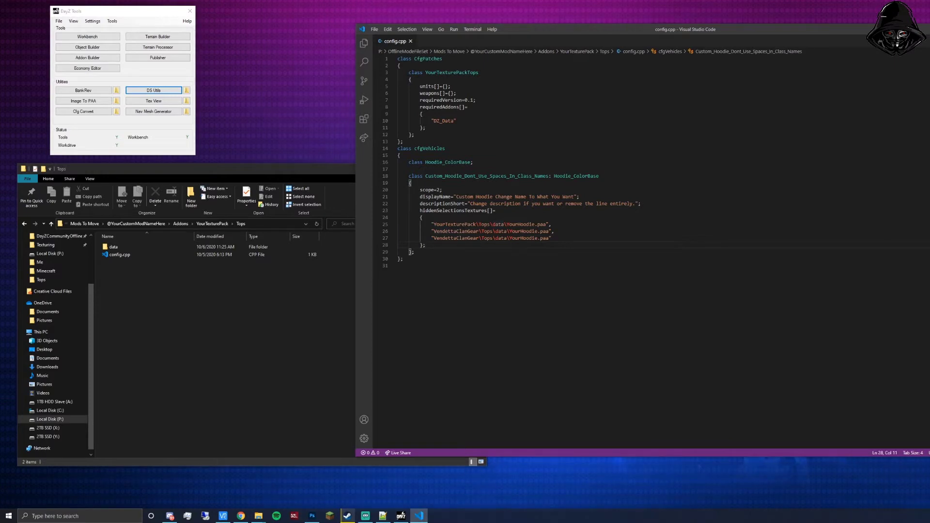
key("alt+Tab")
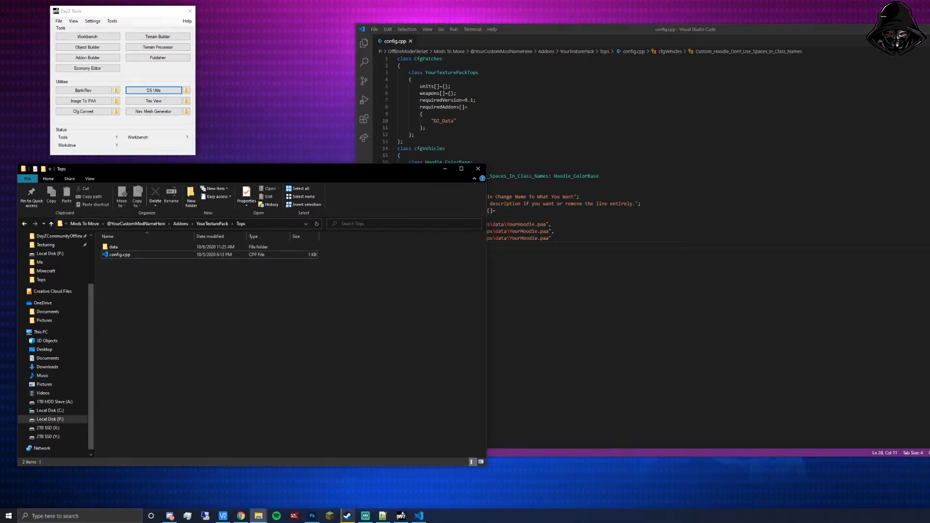
left_click_drag(257, 169, 261, 163)
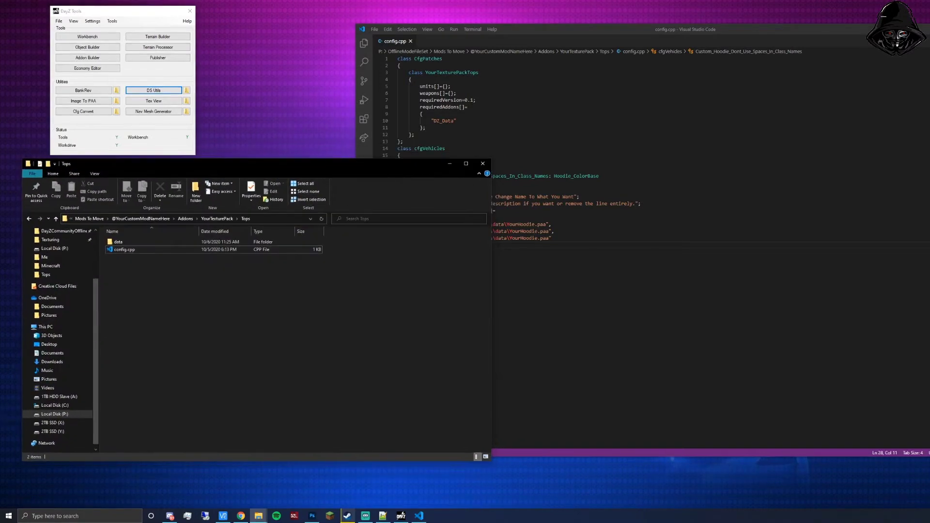
left_click_drag(499, 169, 484, 162)
left_click_drag(613, 36, 592, 35)
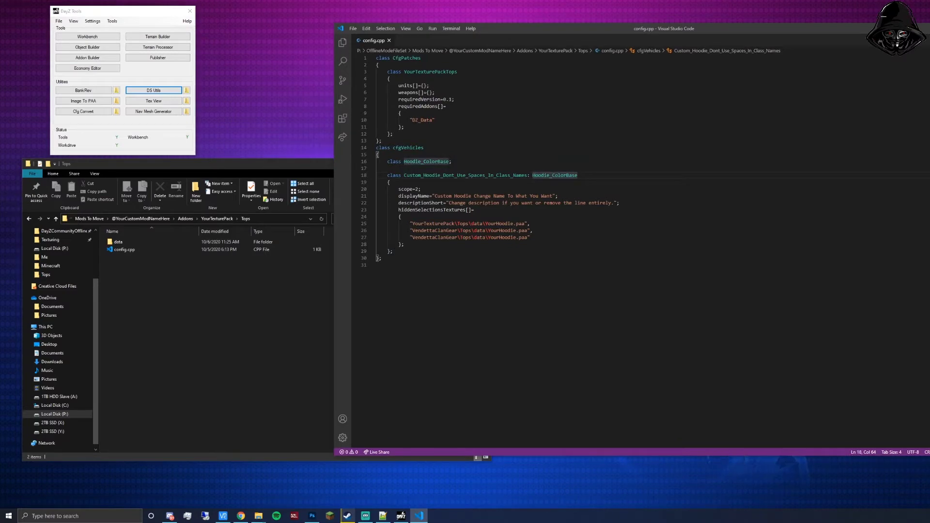
key("alt+F4")
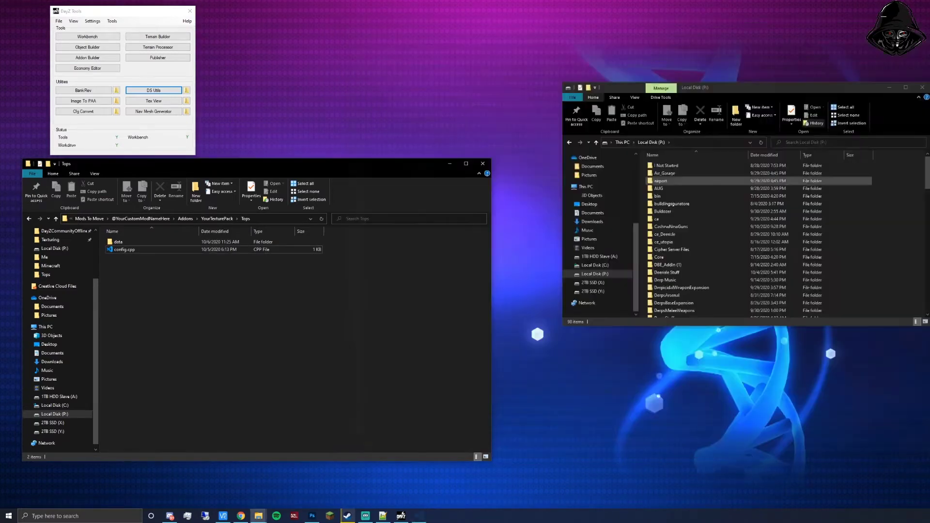
Go from the Tops folder back up through Mods To Move to the OfflineModeFileSet folder on drive P.
left_click_drag(354, 166, 421, 168)
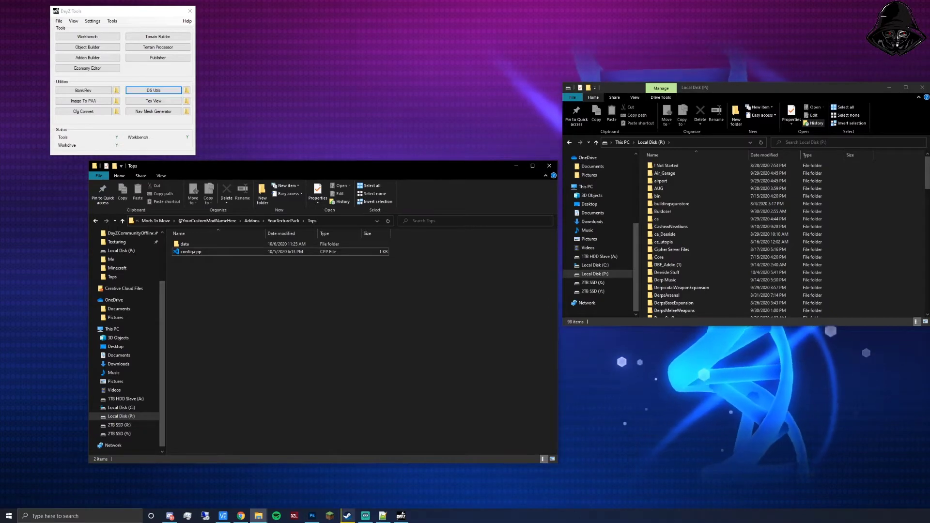
left_click(155, 220)
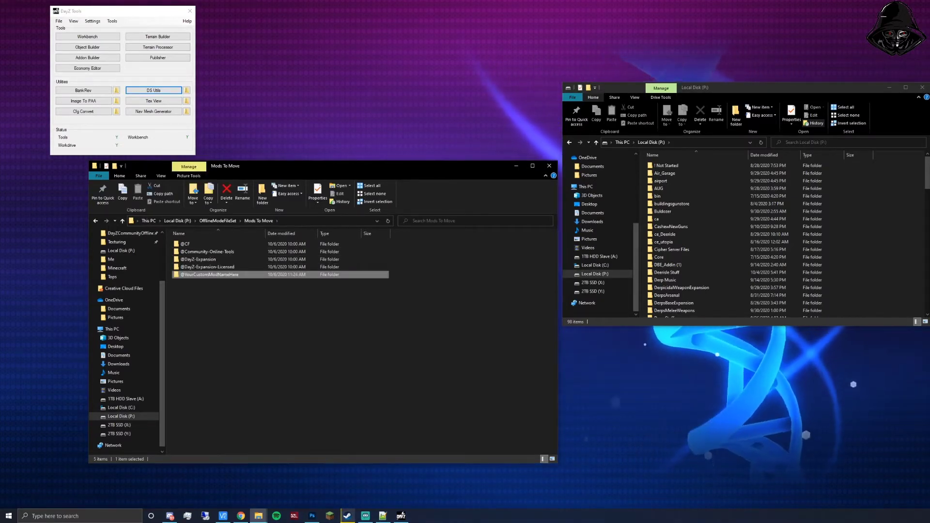
key("alt+Up")
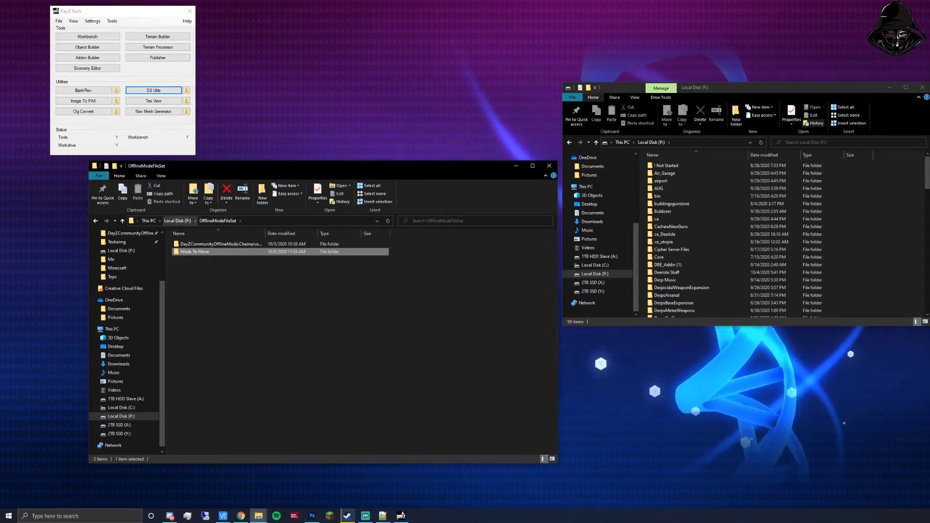
key("alt+Up")
scroll(217, 405, "down", 1)
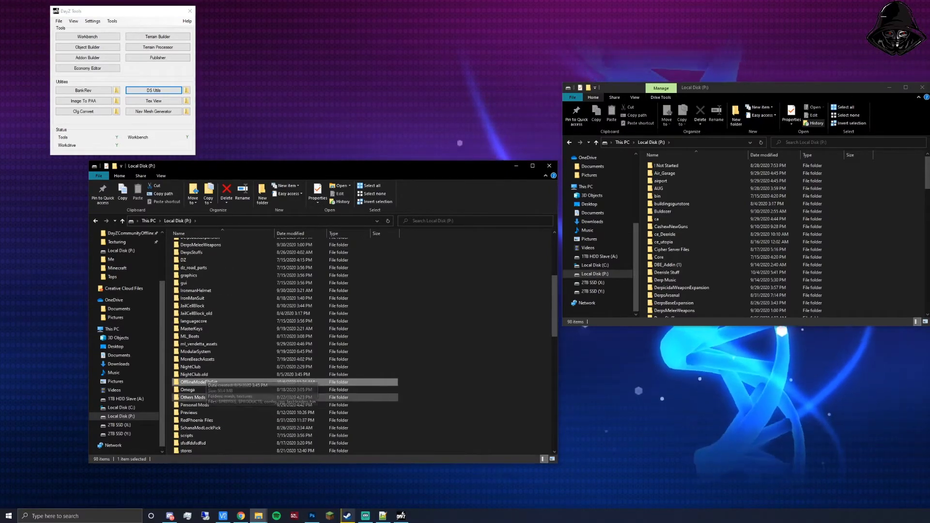
double_click(208, 382)
Look through the contents of the DayZCommunityOfflineMode.ChernarusPlus folder, return to OfflineModeFileSet and select Mods To Move.
left_click(218, 244)
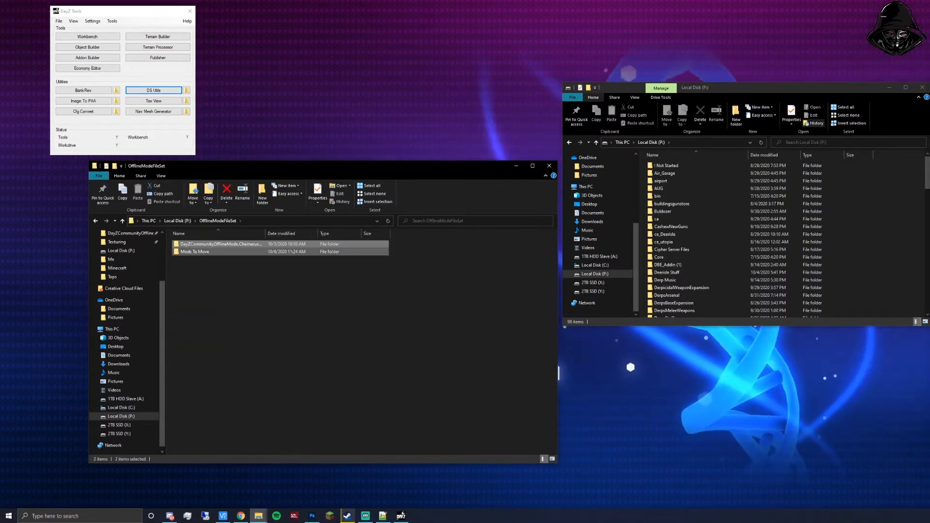
key("Up")
key("Return")
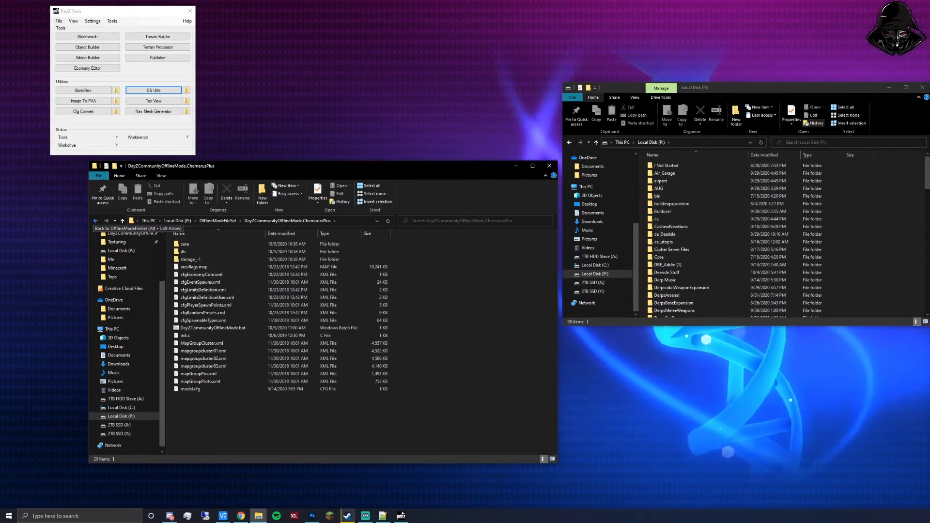
left_click(95, 220)
left_click(194, 252)
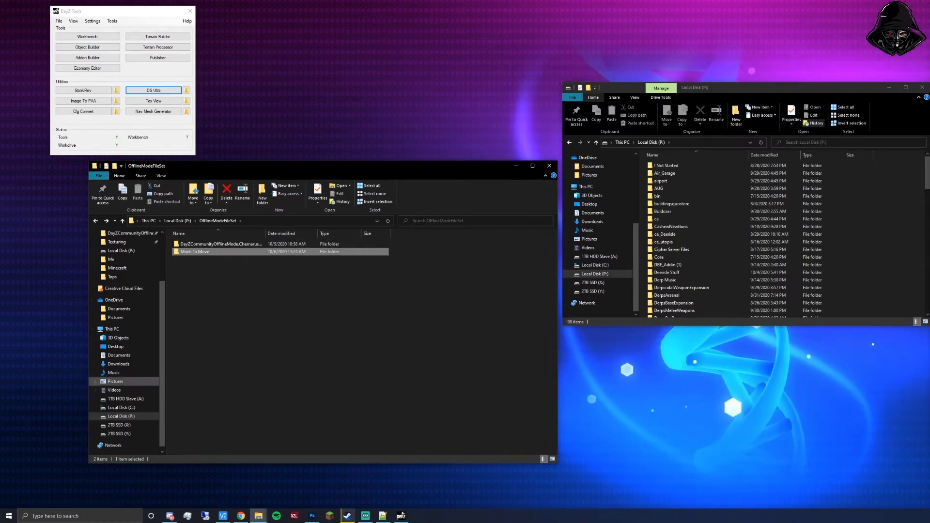
Switch to Steam, open DayZ's local game files folder from the game's properties, and close the properties window.
left_click_drag(768, 88, 754, 209)
left_click(347, 515)
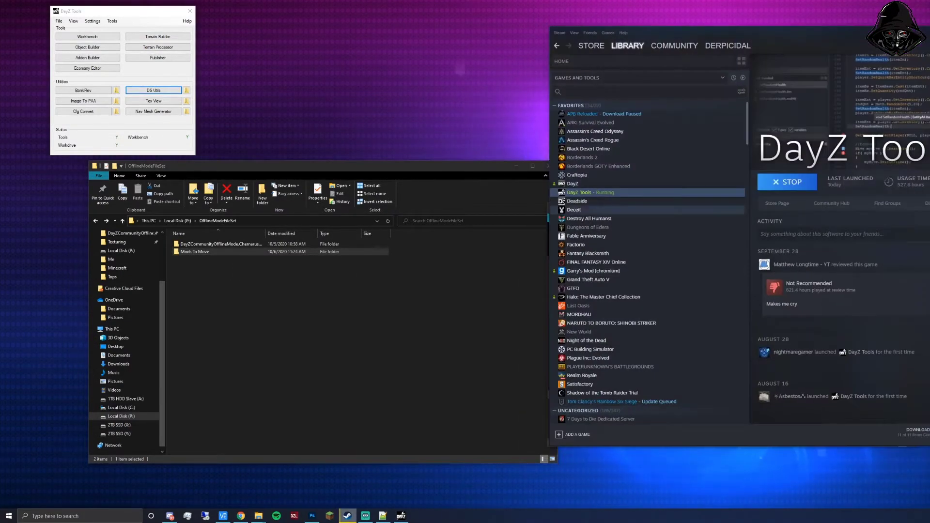
right_click(606, 186)
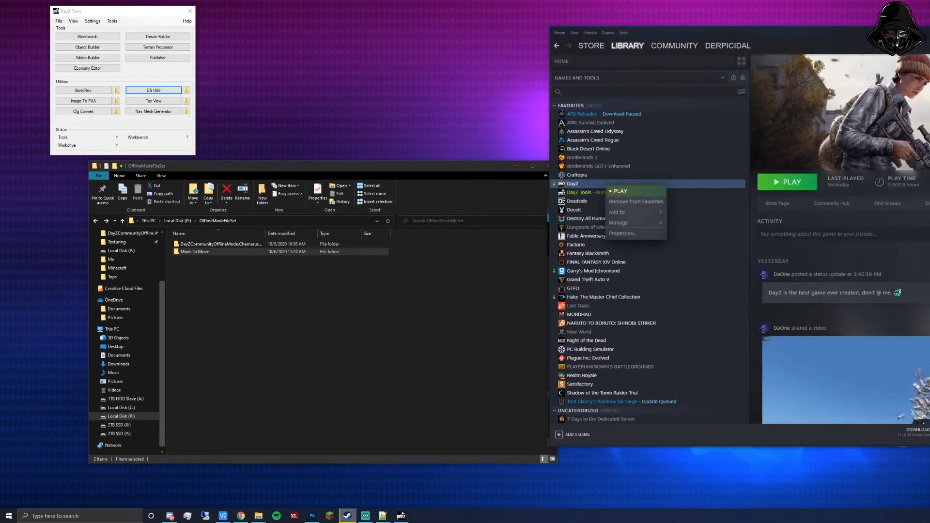
left_click(625, 233)
left_click(585, 112)
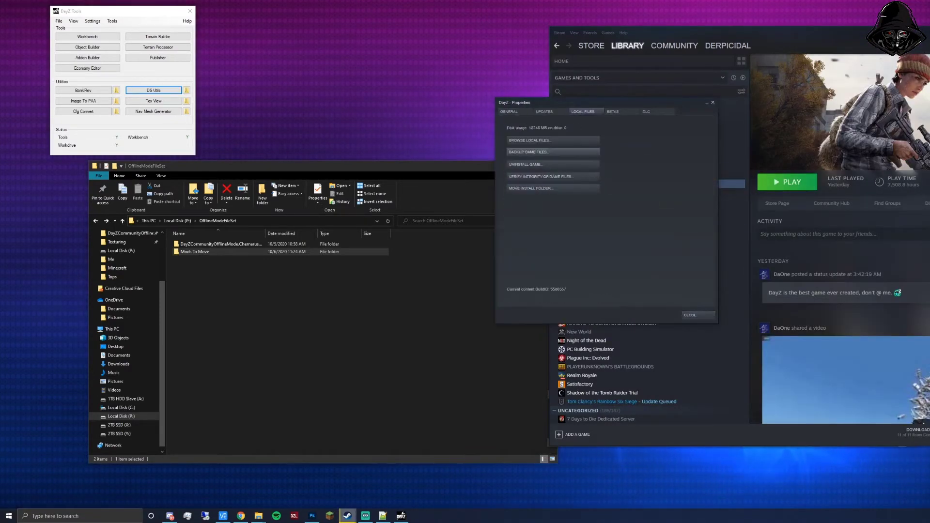
left_click(553, 140)
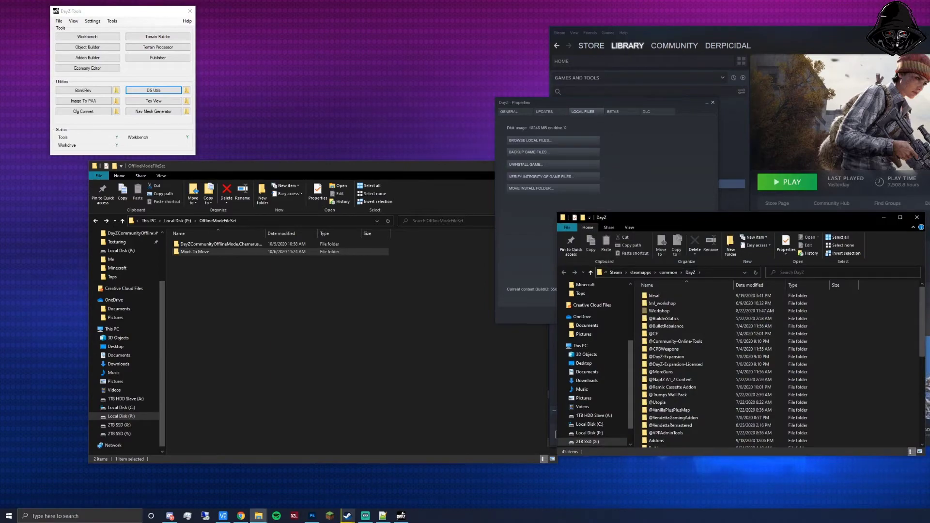
left_click(712, 102)
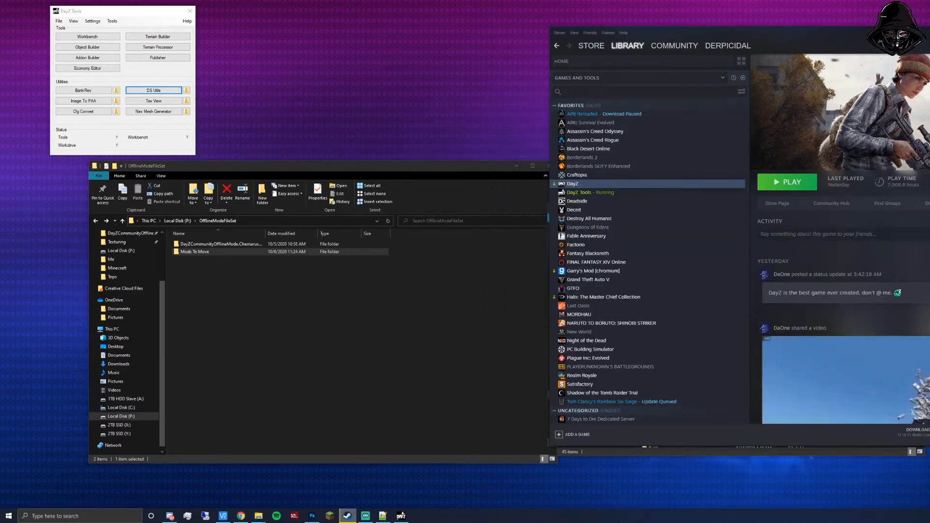
Open the Mods To Move folder and arrange its window side by side with the DayZ game folder window.
left_click_drag(699, 221, 698, 62)
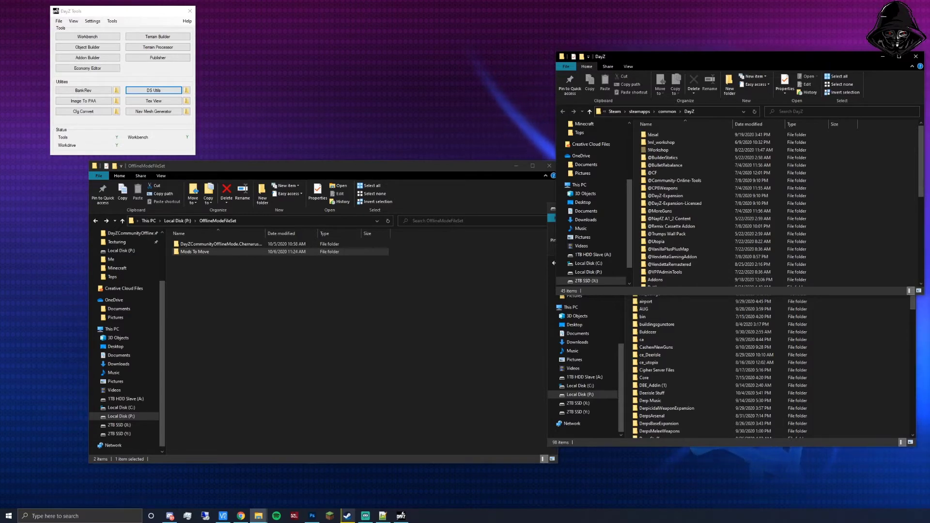
left_click(290, 315)
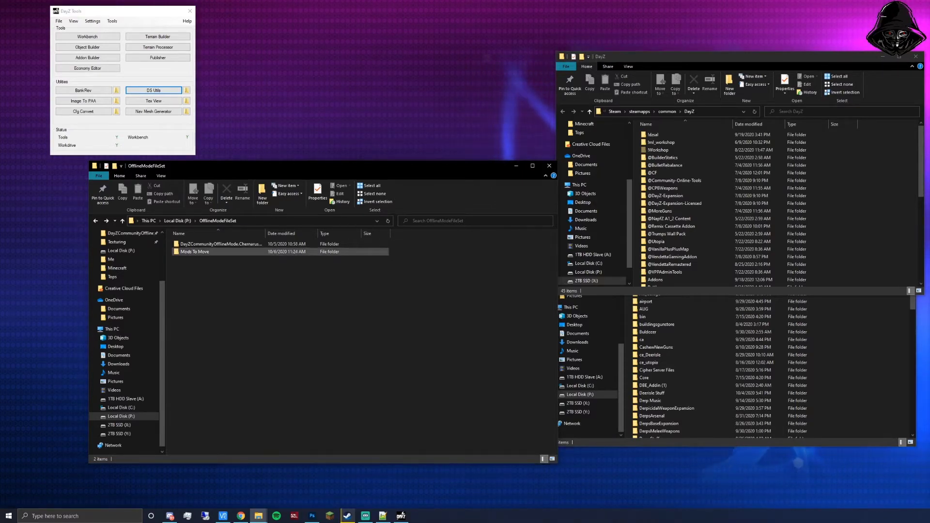
double_click(194, 251)
left_click_drag(270, 164, 217, 147)
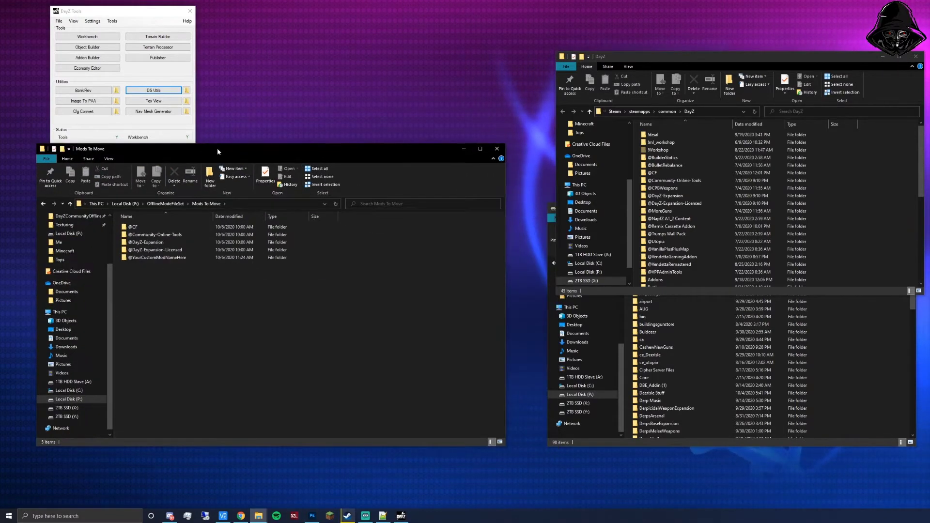
left_click_drag(634, 58, 628, 205)
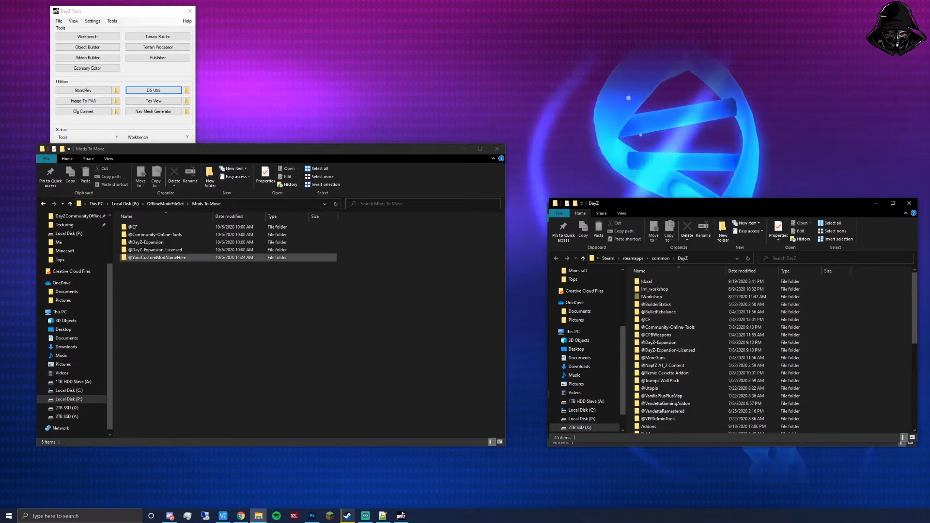
left_click(227, 276)
key("ctrl+a")
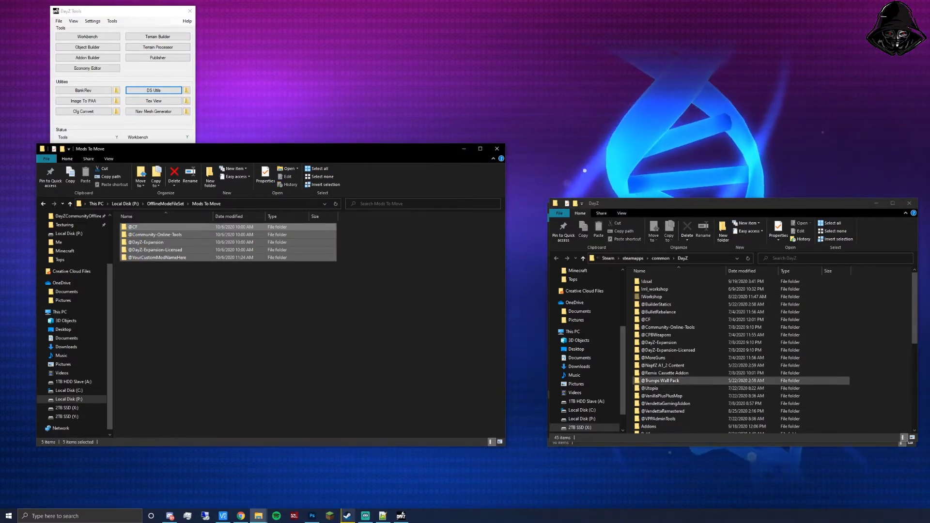
left_click(156, 257)
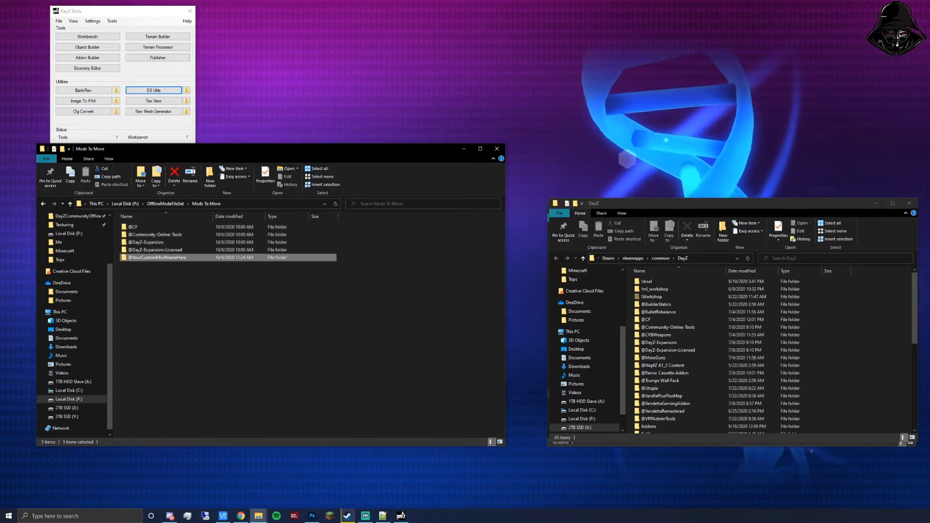
left_click(153, 226)
left_click_drag(354, 253, 330, 226)
left_click(353, 242)
left_click(157, 257)
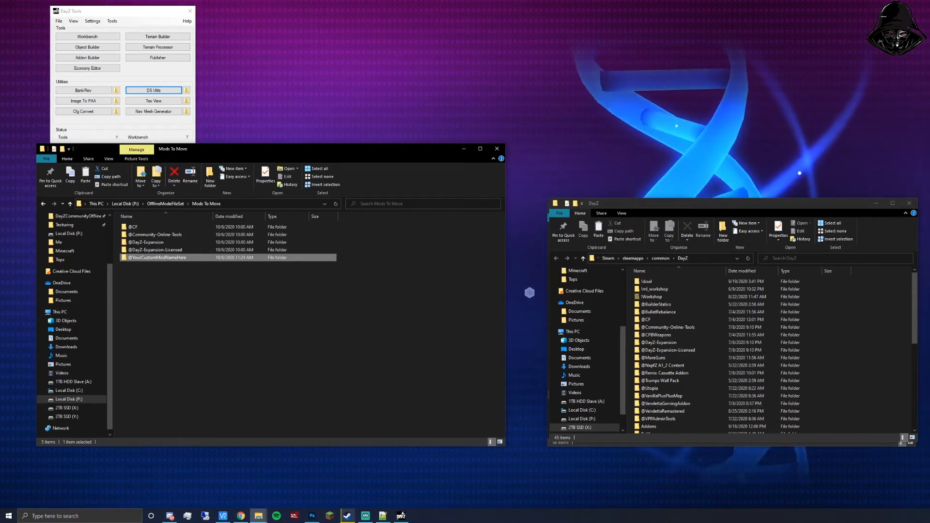
left_click(871, 320)
left_click_drag(156, 257, 882, 364)
left_click_drag(233, 309, 197, 269)
left_click(197, 269)
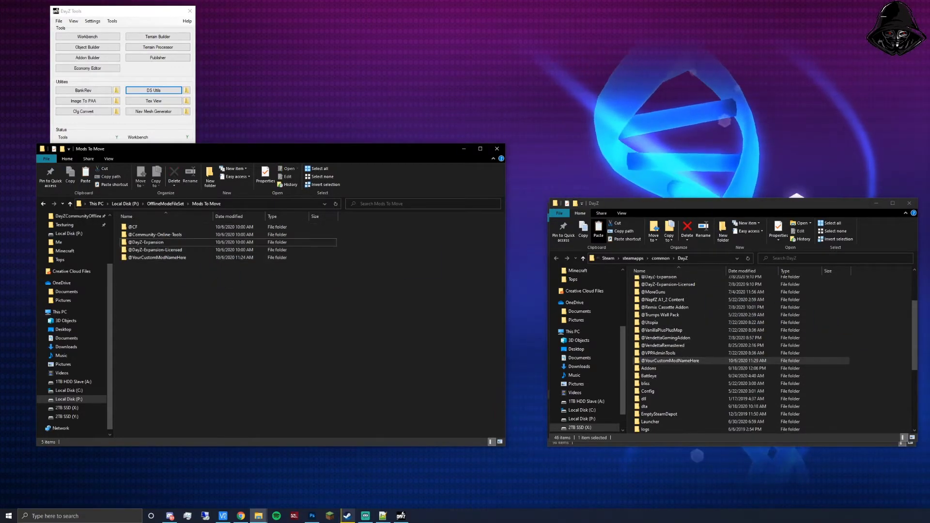
left_click(678, 360)
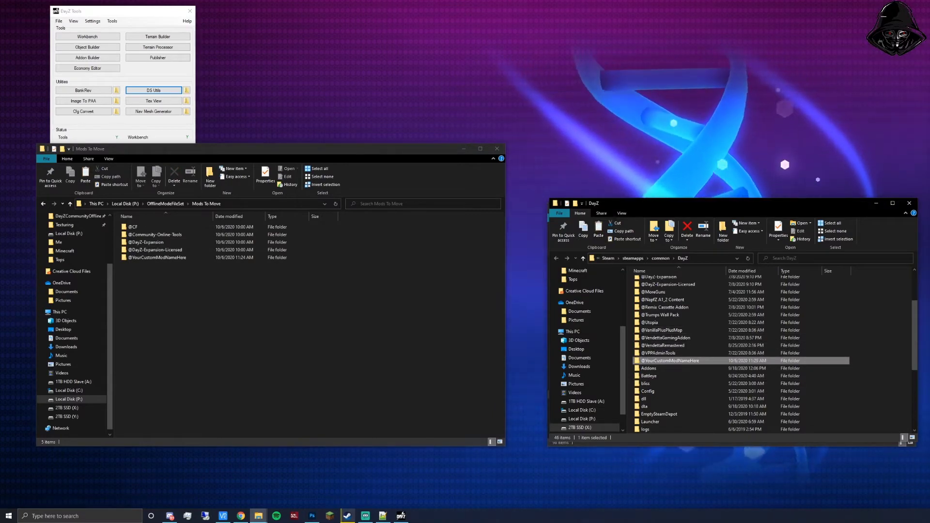
left_click(872, 353)
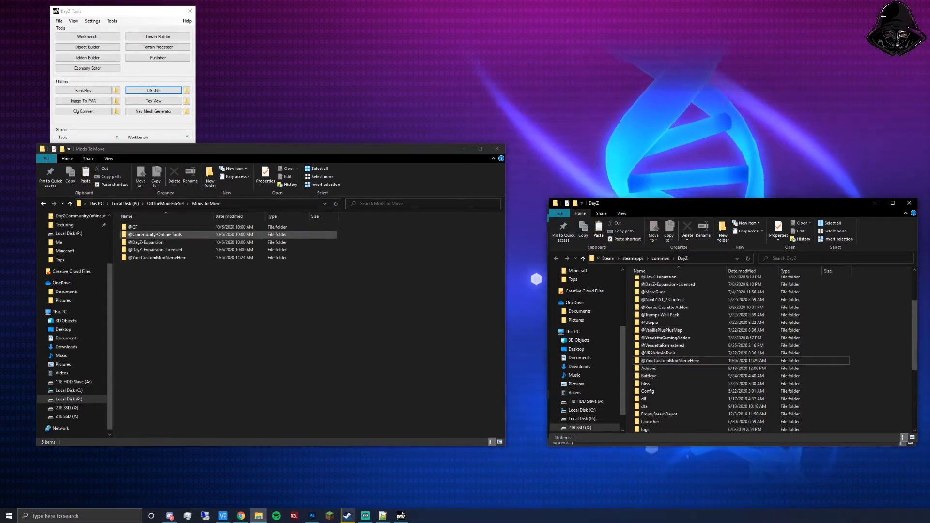
left_click(155, 249)
left_click(145, 242)
left_click(155, 235)
left_click(133, 227)
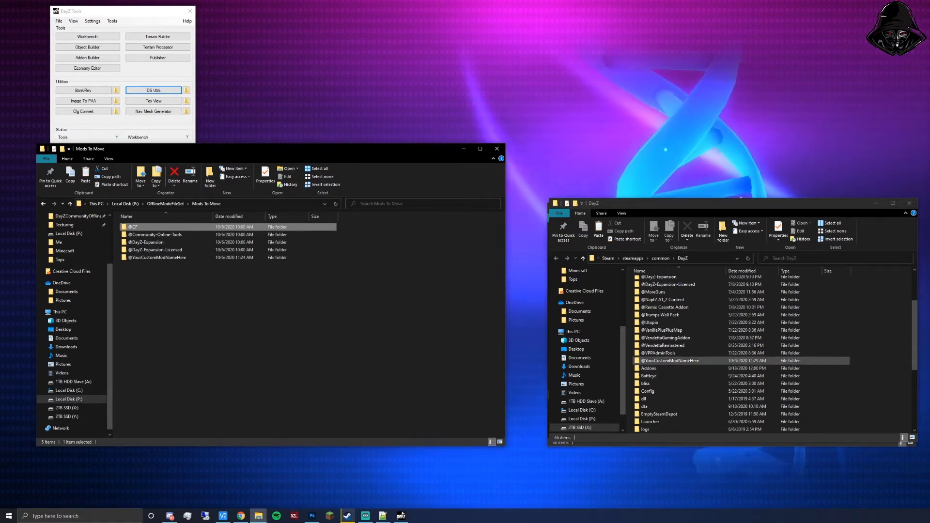
left_click(670, 360)
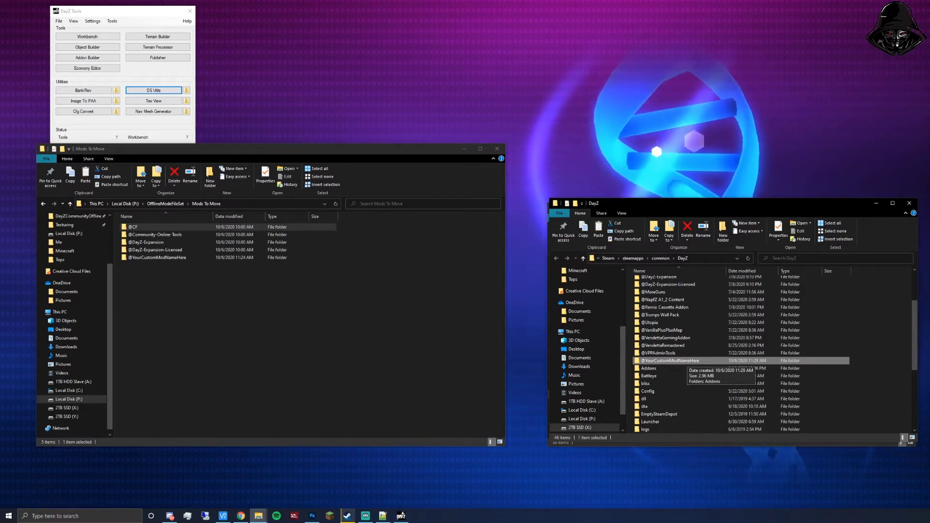
key("F2")
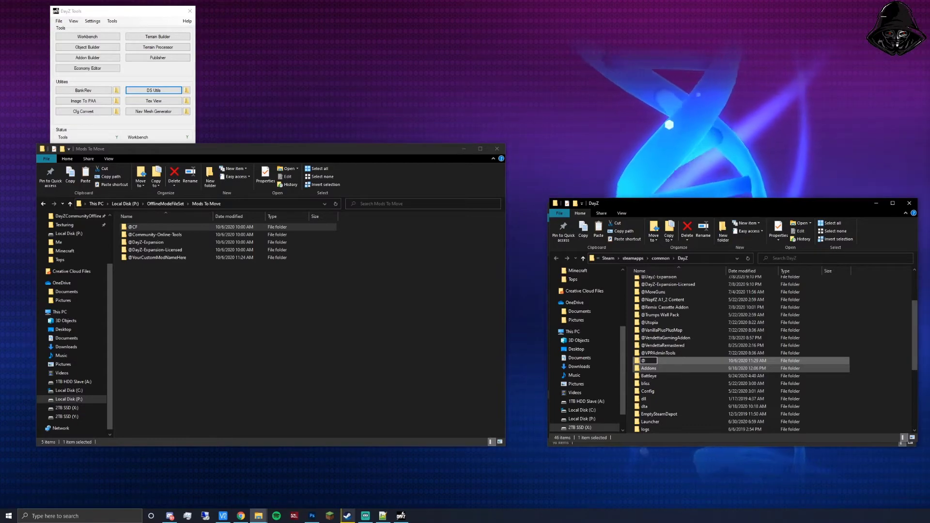
type("@Derps")
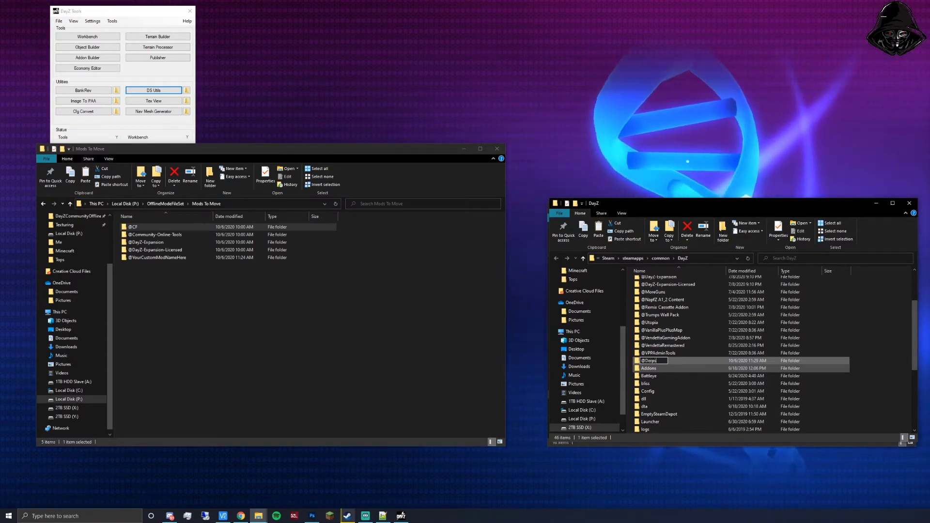
type("RetextureSet")
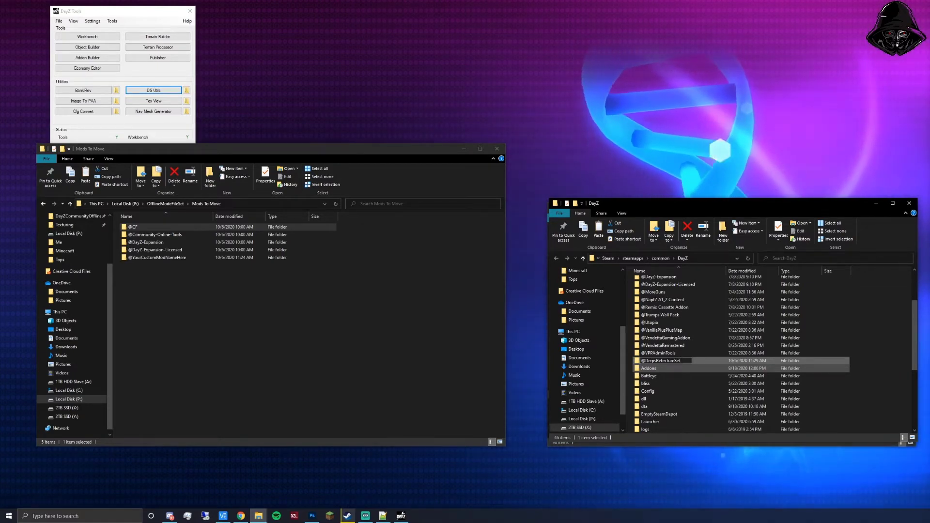
key("Return")
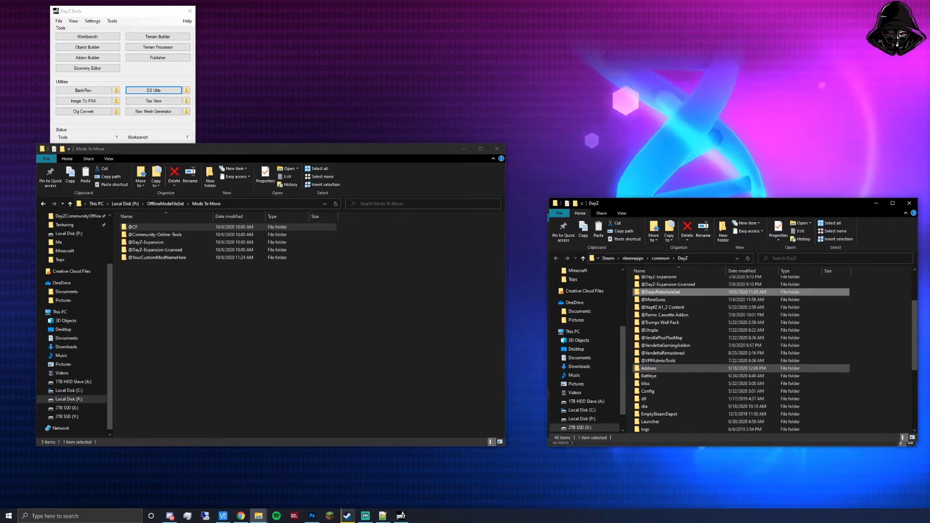
key("Return")
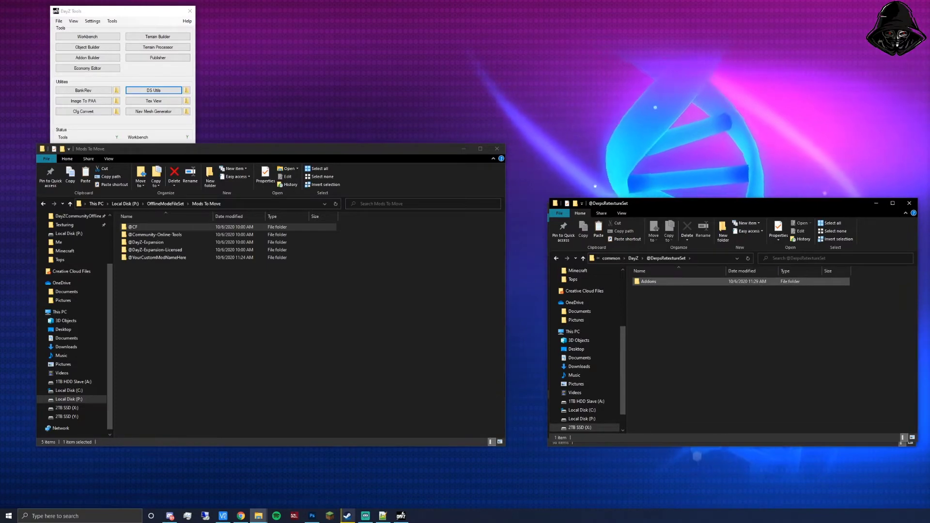
double_click(648, 281)
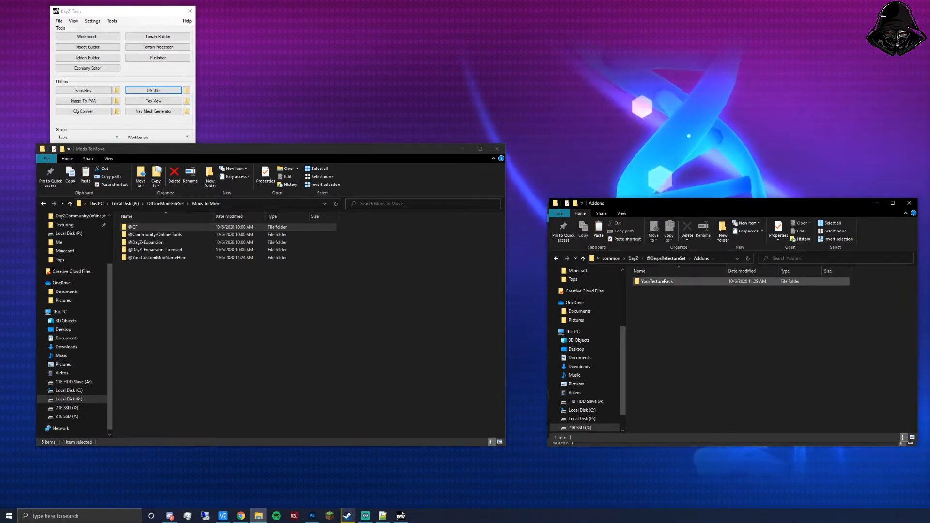
left_click(656, 281)
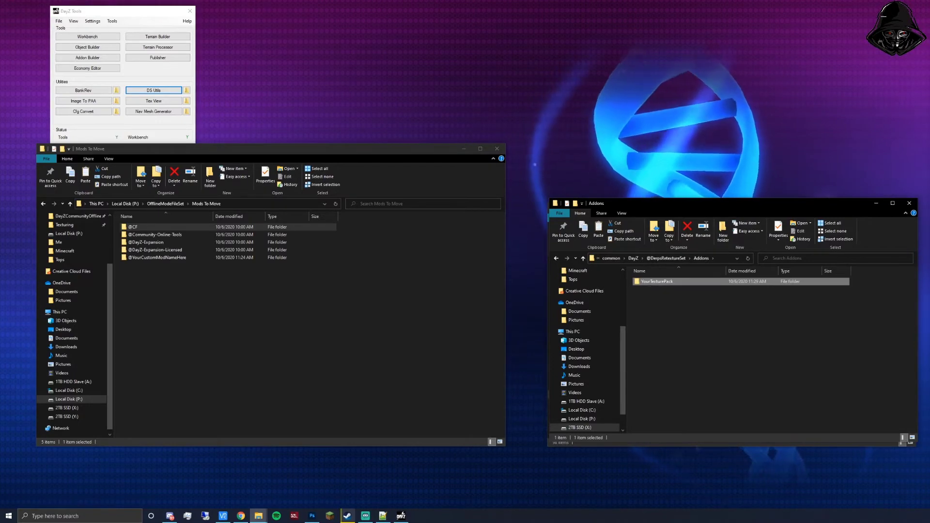
key("F2")
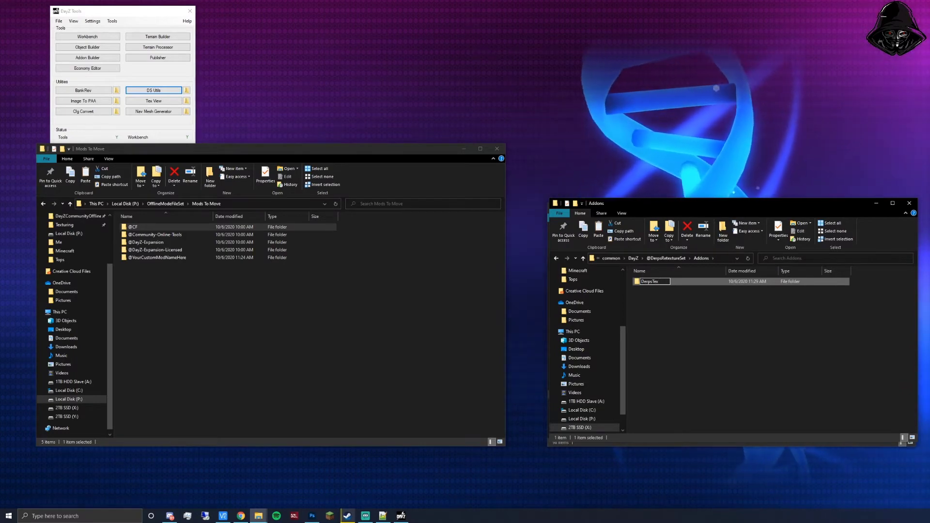
type("DerpsTex")
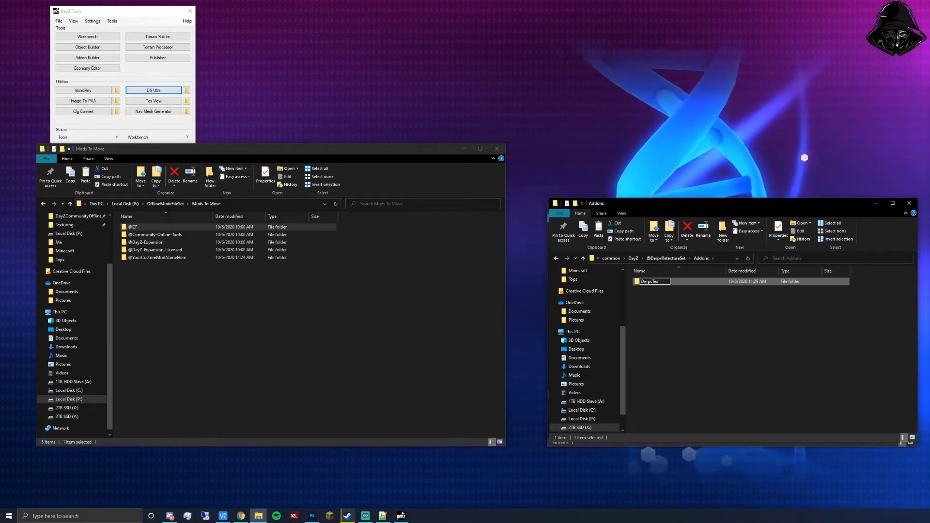
type("tures")
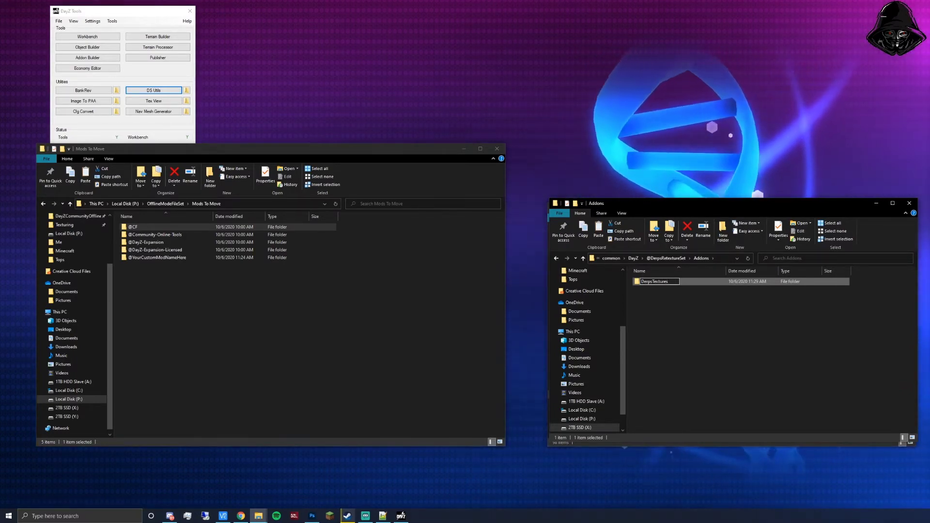
key("Return")
key("Return")
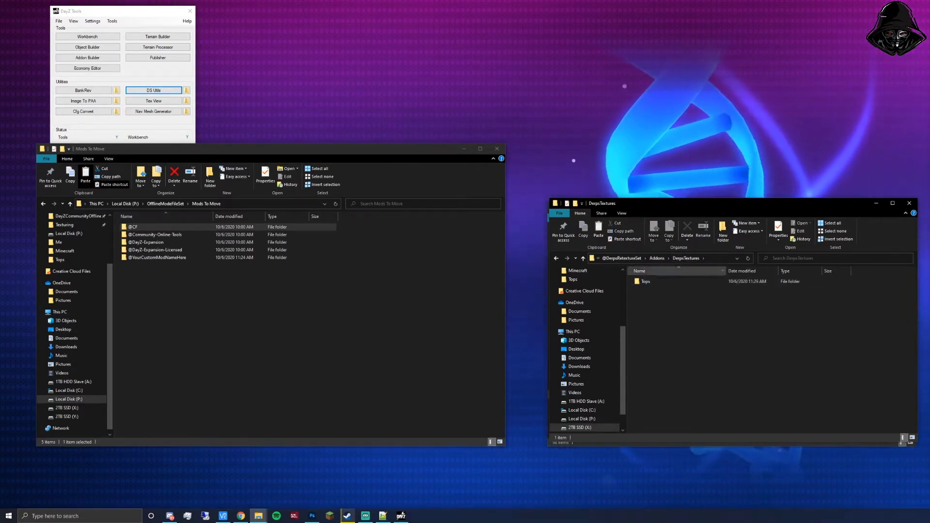
Create an extra folder beside Tops in DerpsTextures and delete it again.
left_click(656, 281)
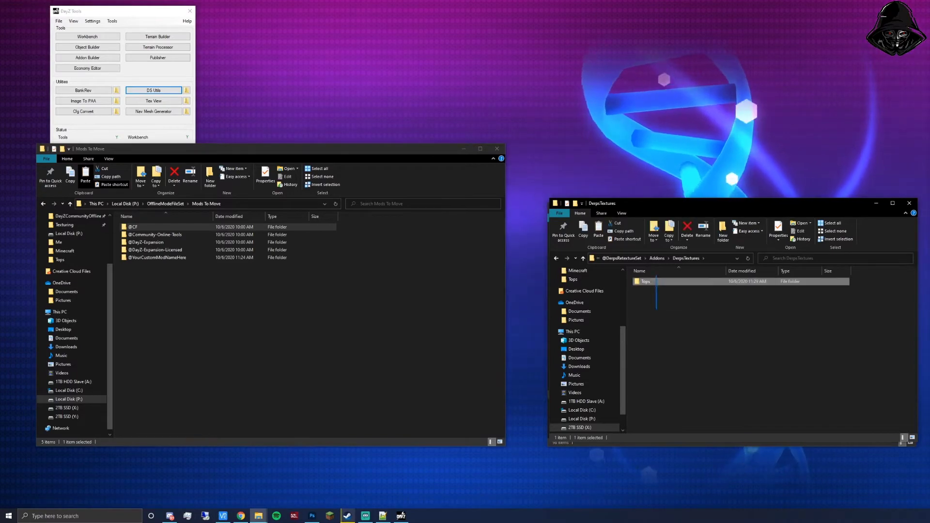
left_click(656, 300)
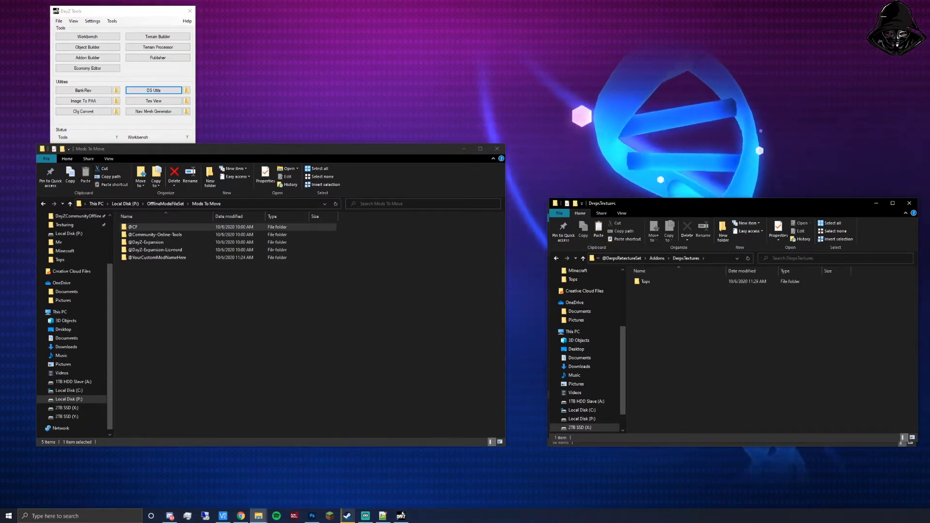
key("ctrl+shift+n")
key("Return")
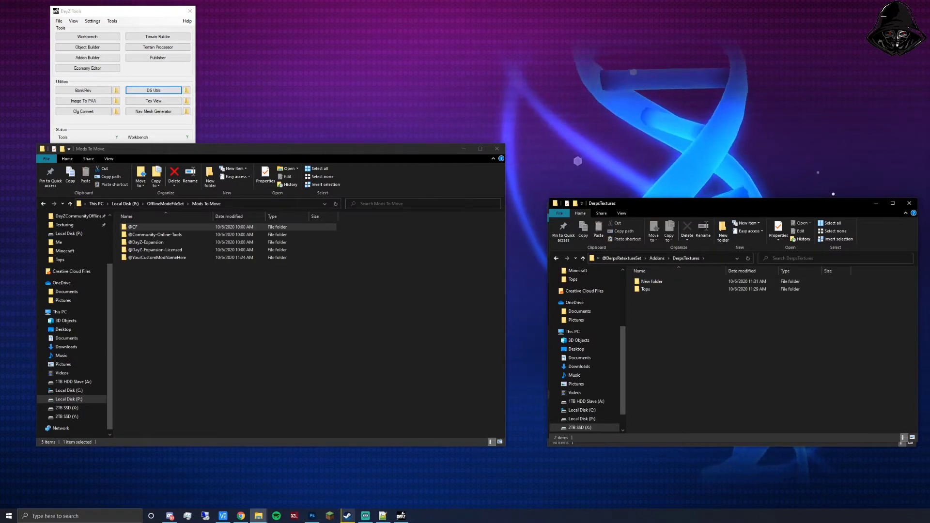
right_click(667, 285)
right_click(656, 280)
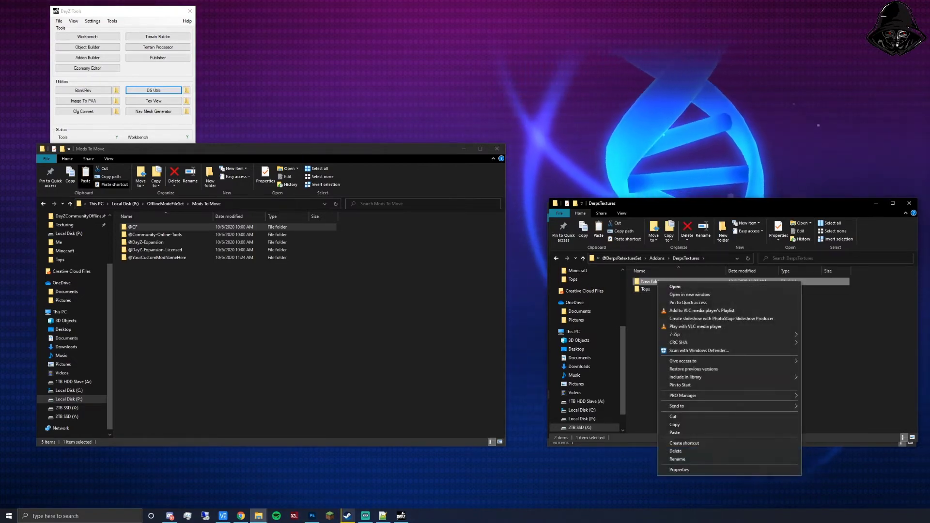
left_click(675, 451)
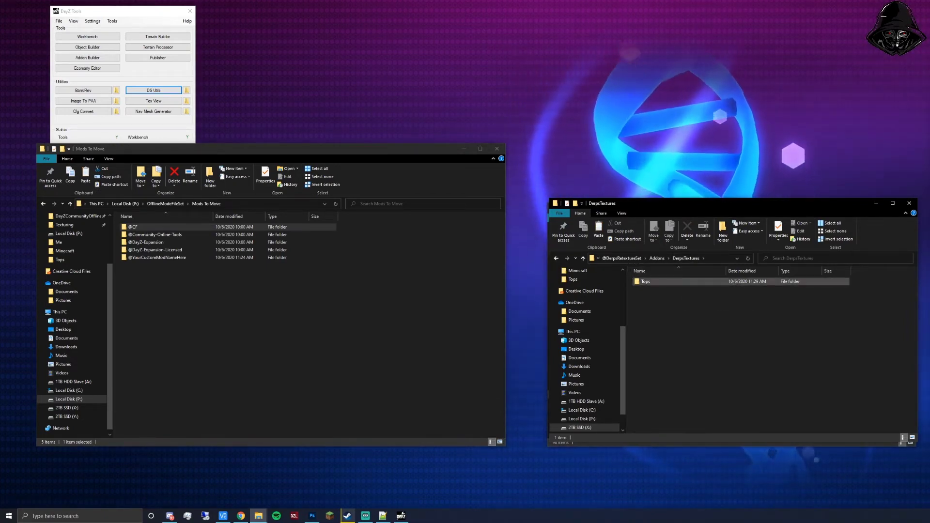
Go into the data folder inside Tops and open Hoodie_black_co.png in Photoshop.
double_click(646, 282)
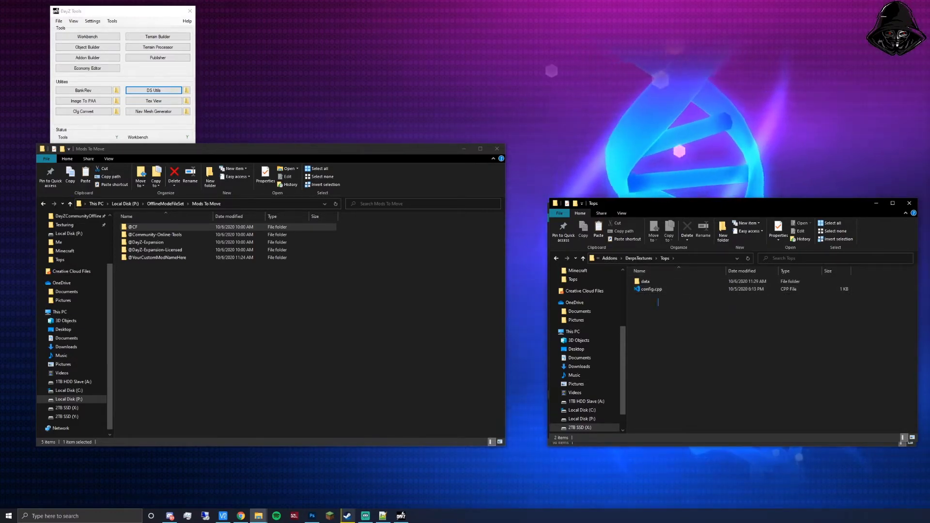
left_click_drag(682, 207, 680, 133)
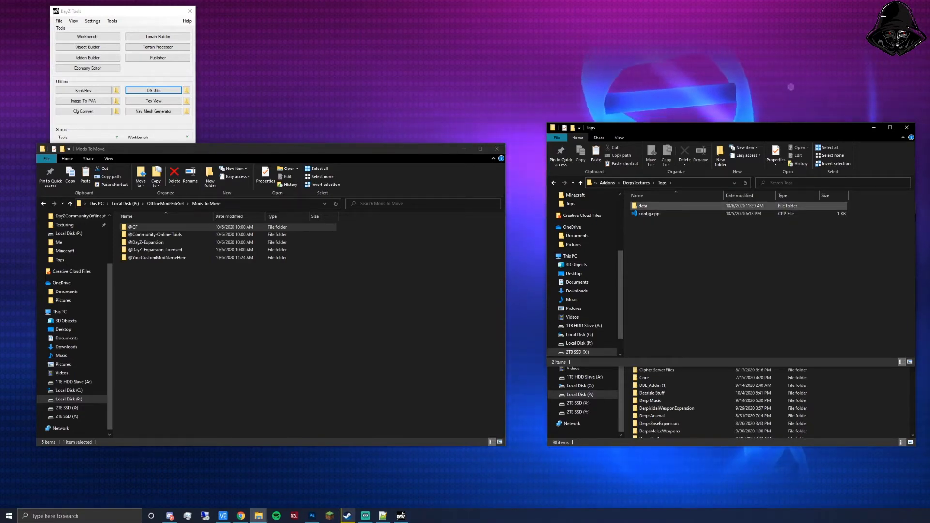
double_click(642, 205)
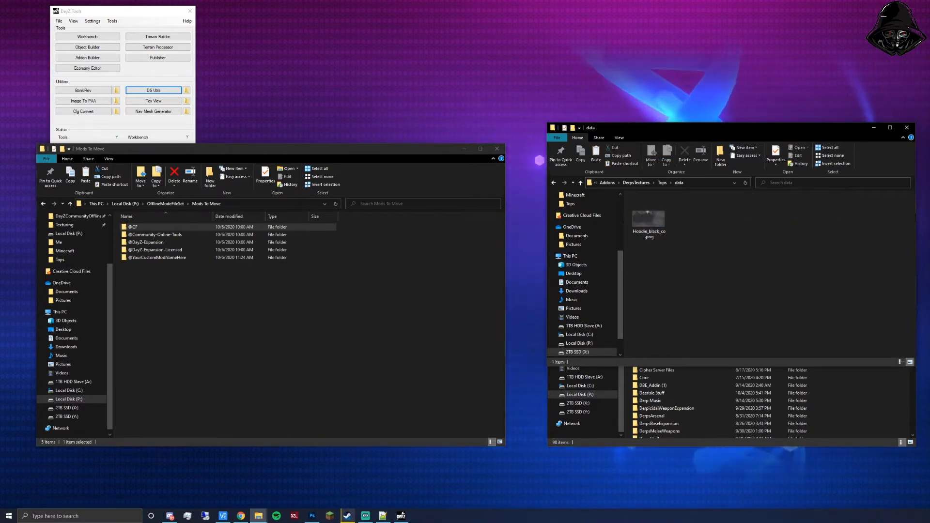
left_click(648, 218)
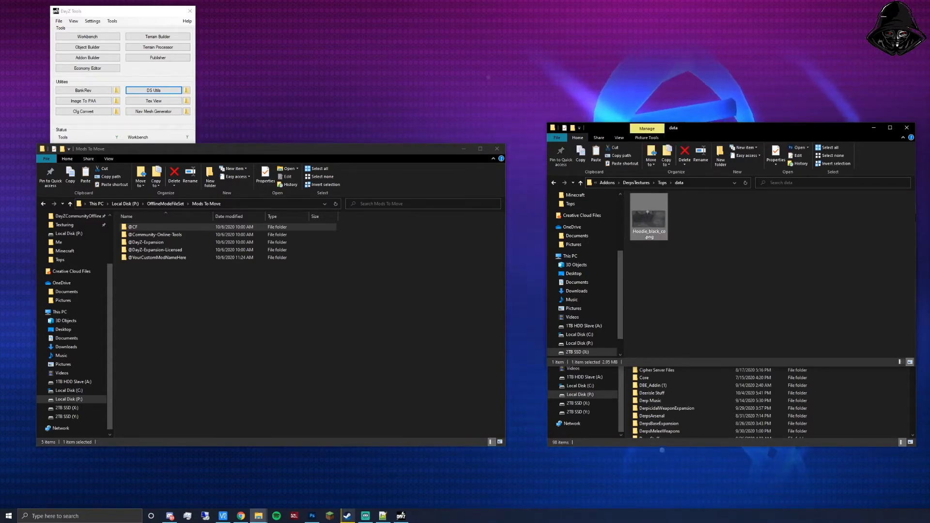
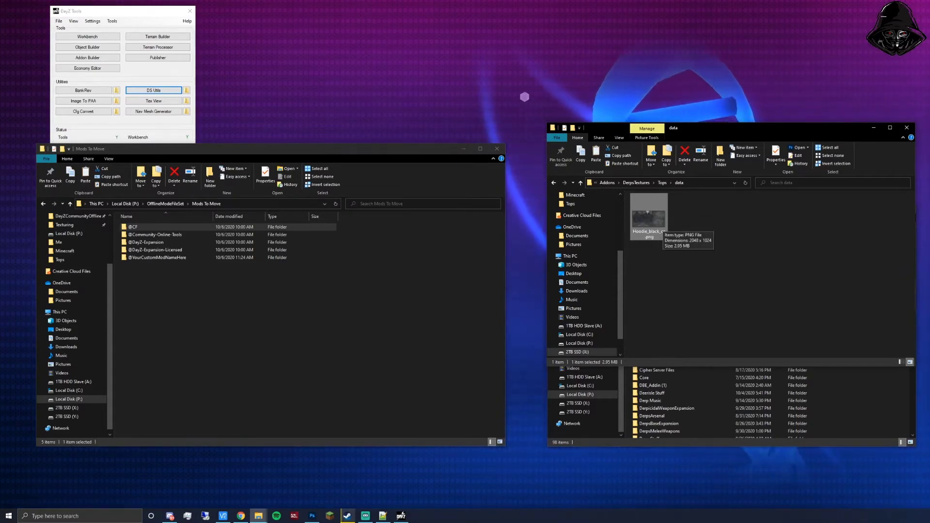
double_click(648, 216)
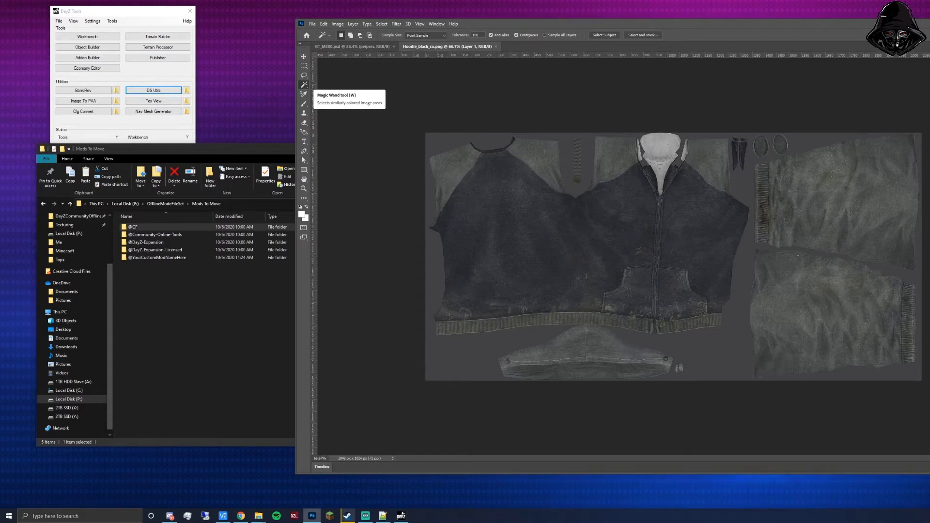
Choose the Magic Wand tool and test lower tolerances on the grey background around the hoodie pieces, ending at 5.
right_click(304, 85)
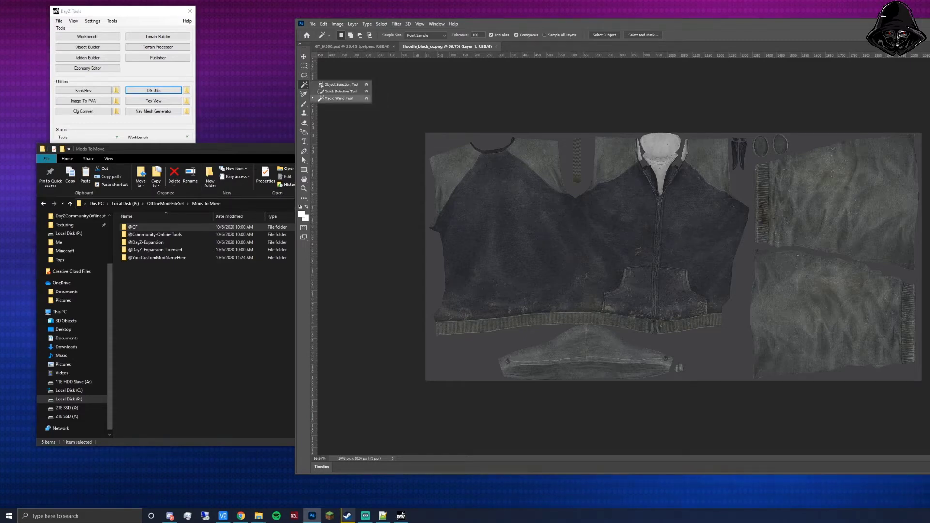
left_click(339, 98)
left_click(661, 145)
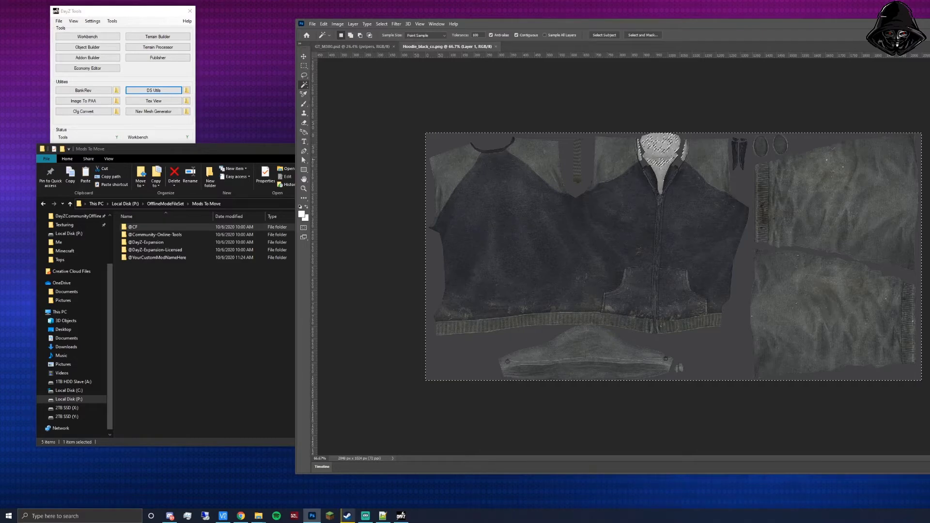
key("ctrl+d")
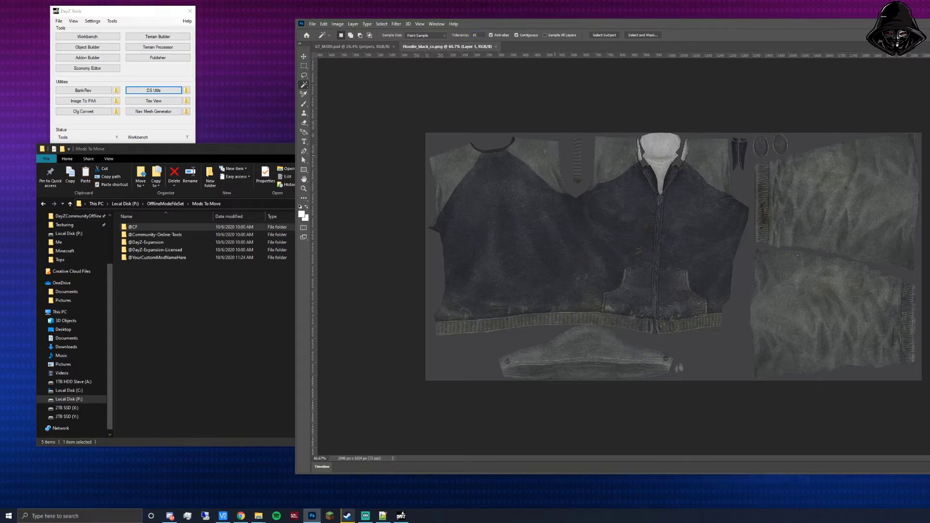
left_click(567, 160)
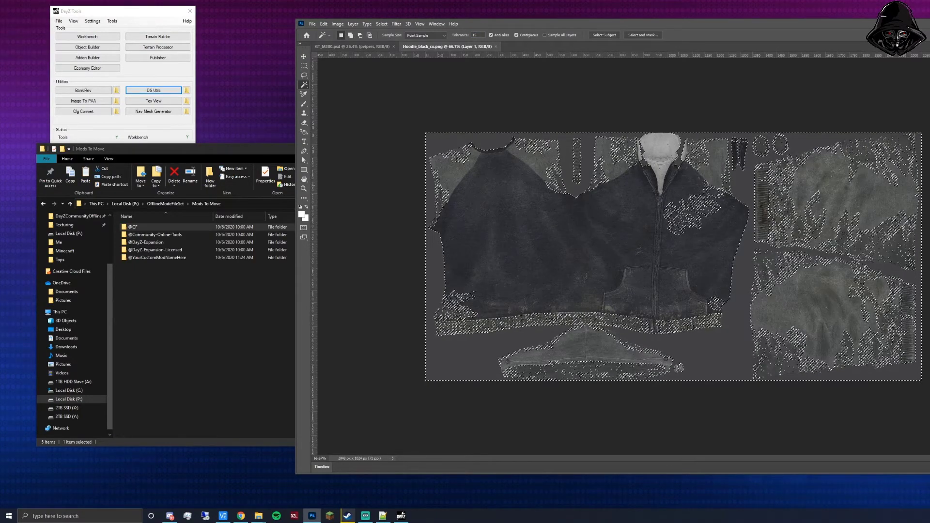
double_click(476, 35)
type("10")
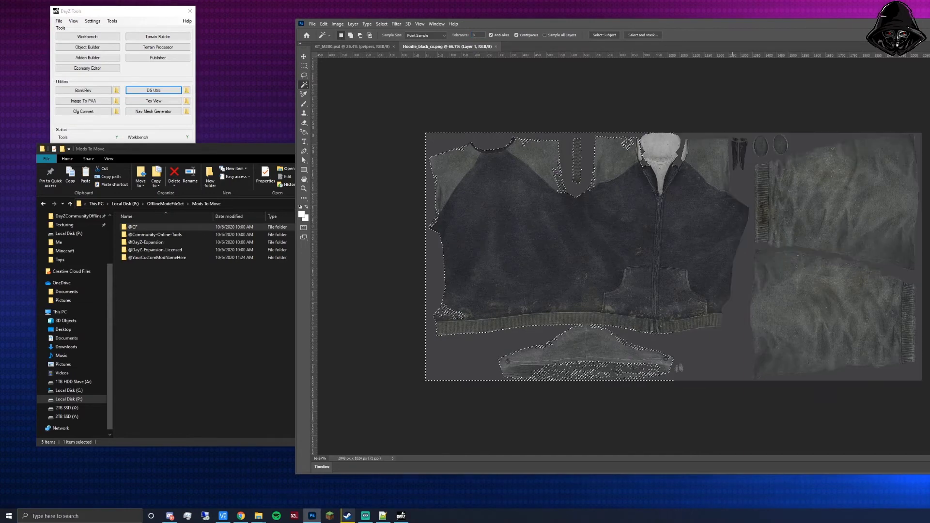
type("5")
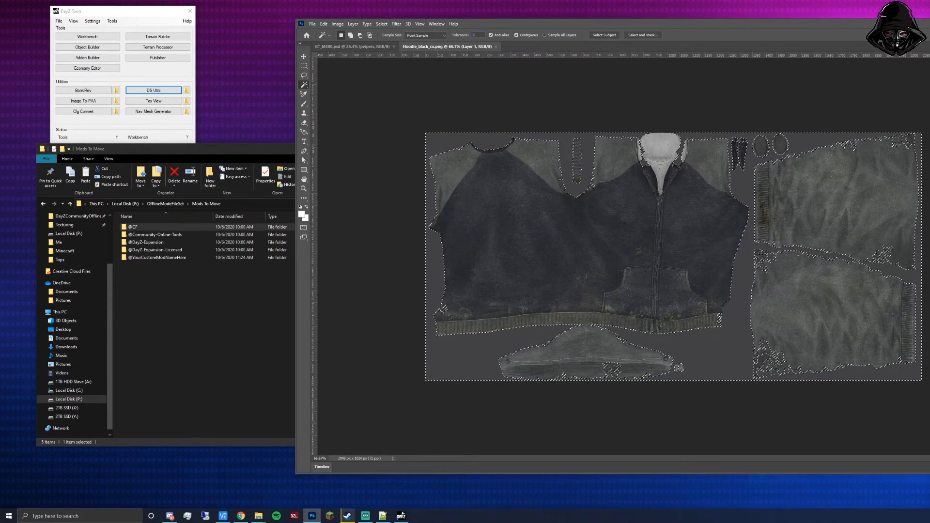
Select all of the grey background around the hoodie pieces with the Magic Wand and copy it to a new layer.
key("ctrl+d")
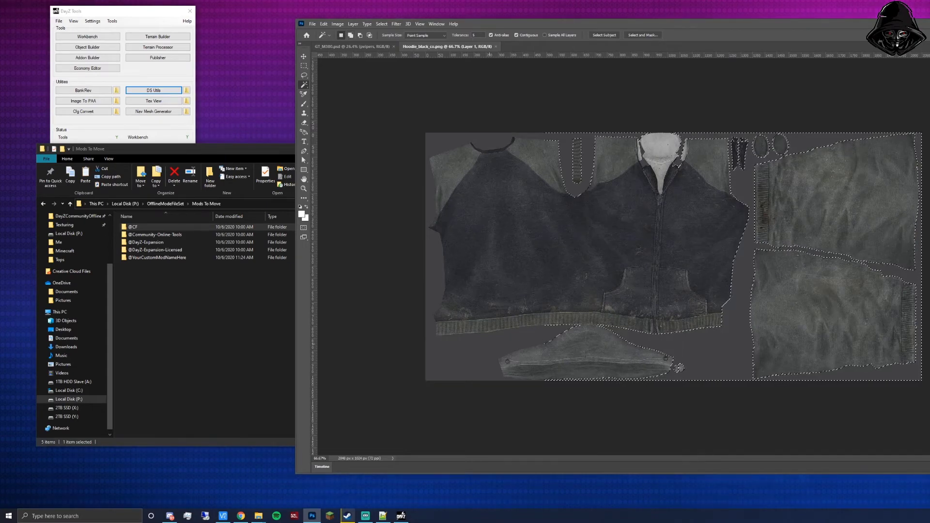
left_click(460, 358, "shift")
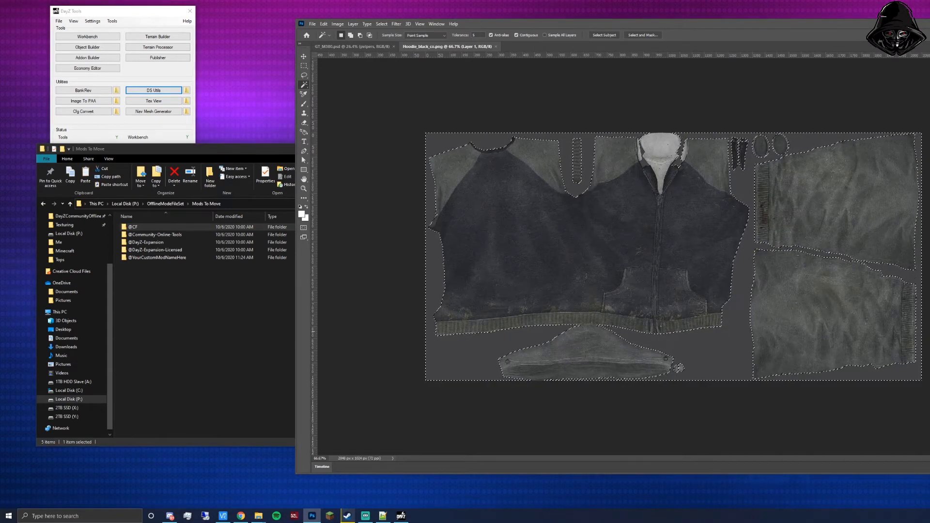
key("ctrl+d")
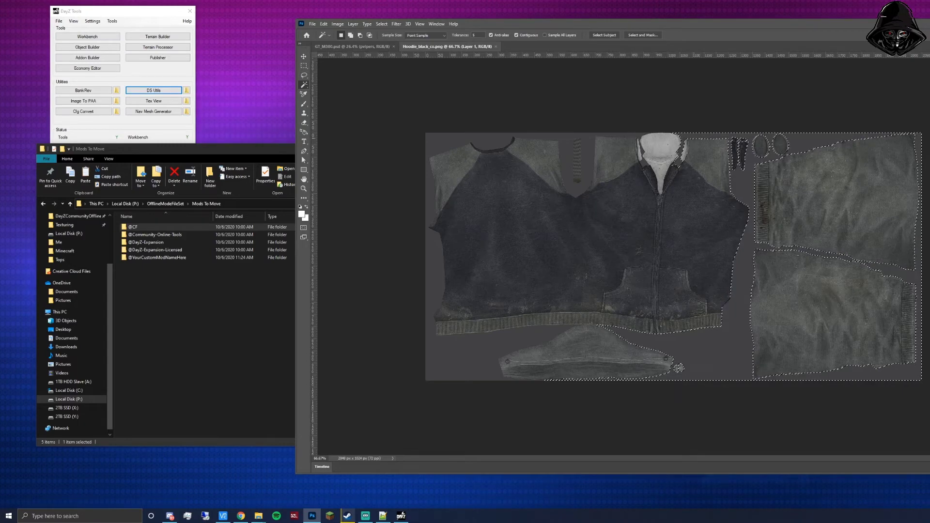
key("shift")
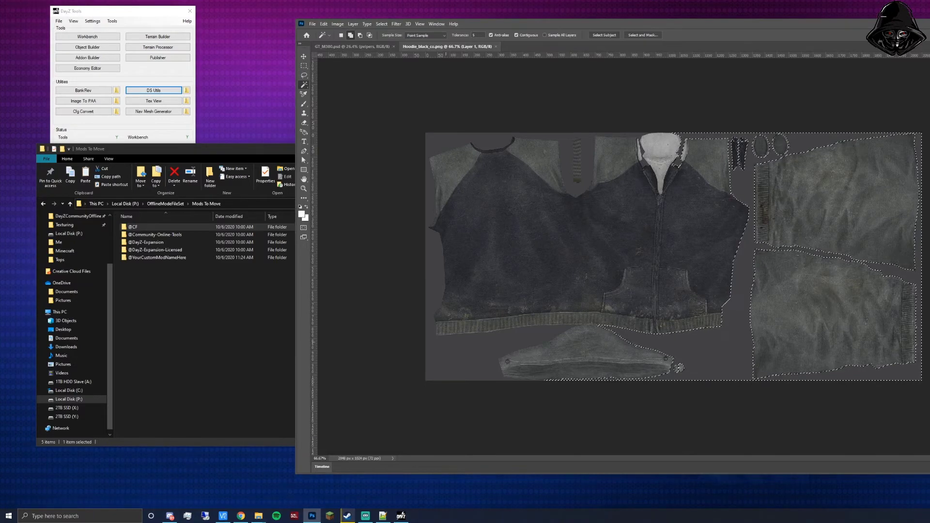
left_click(439, 137, "shift")
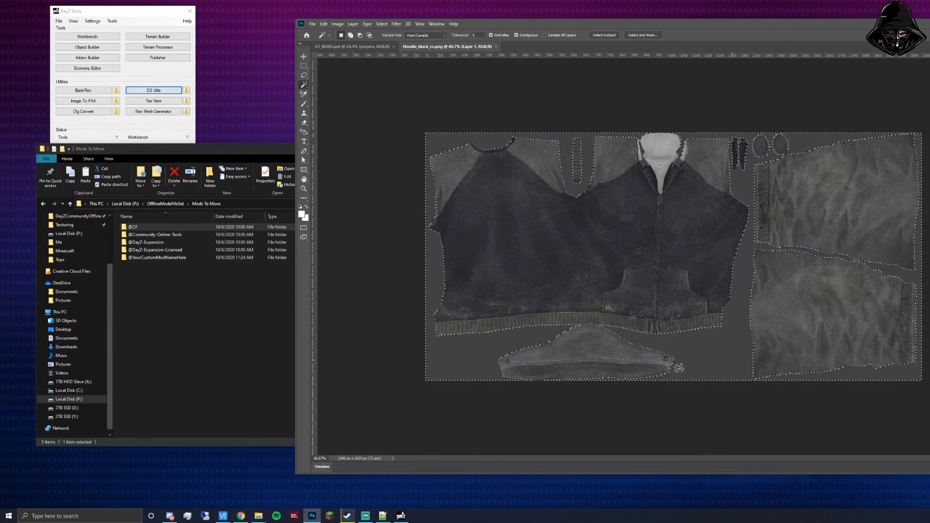
right_click(727, 186)
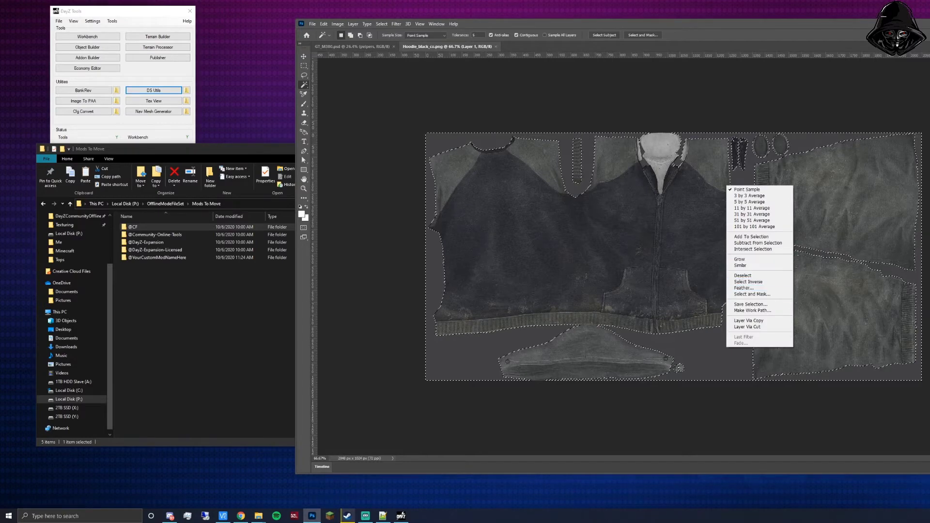
left_click(748, 320)
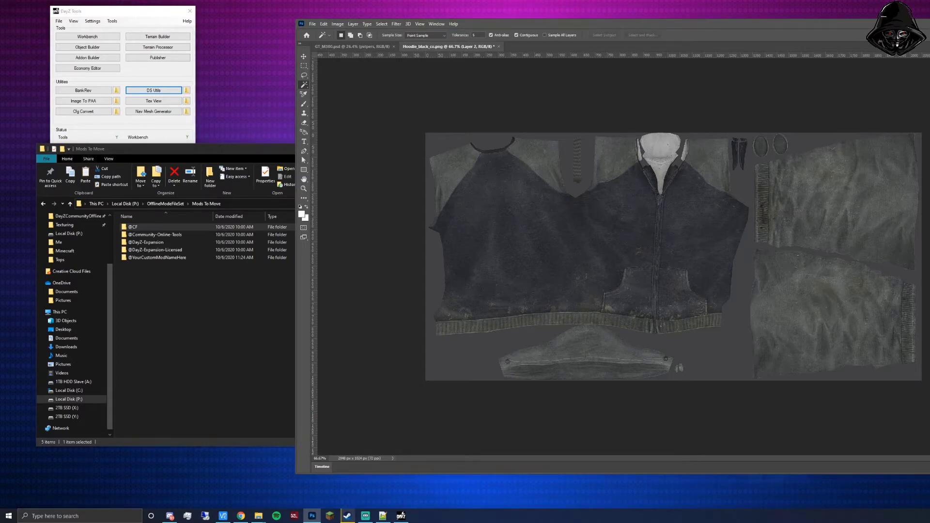
Name the layer holding the copied grey area Background and make Layer 1 the active layer again.
key("Delete")
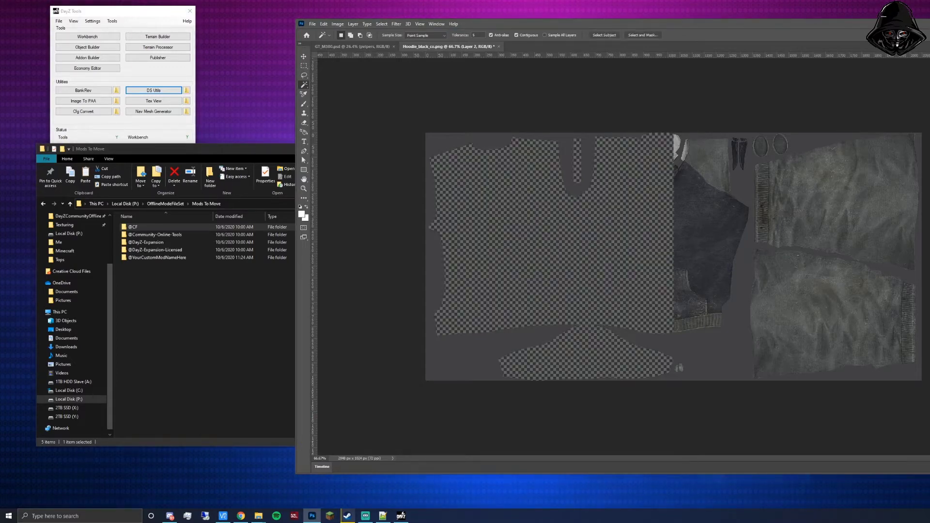
key("ctrl+z")
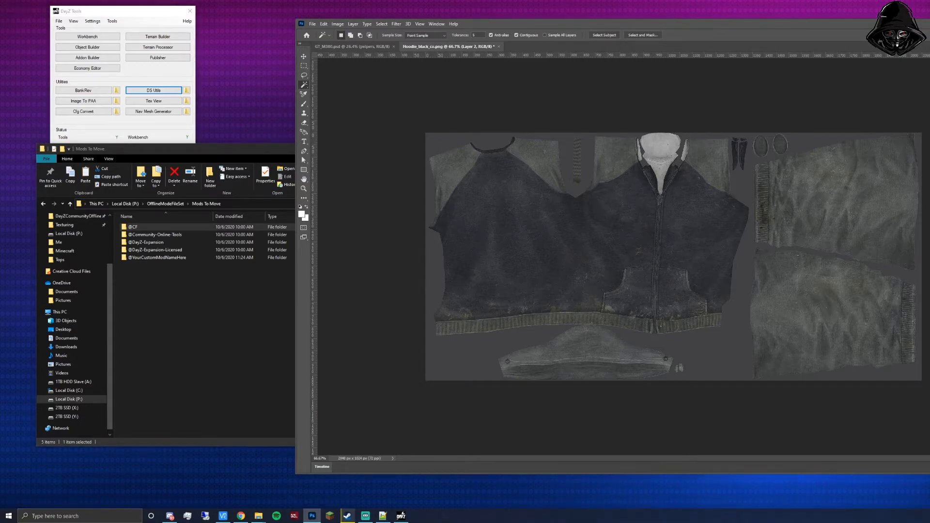
key("ctrl+e")
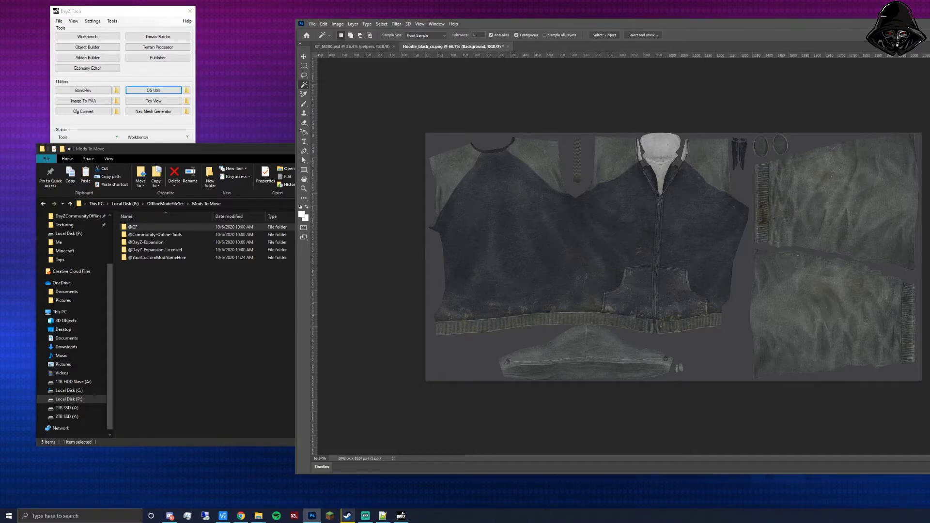
key("Escape")
key("w")
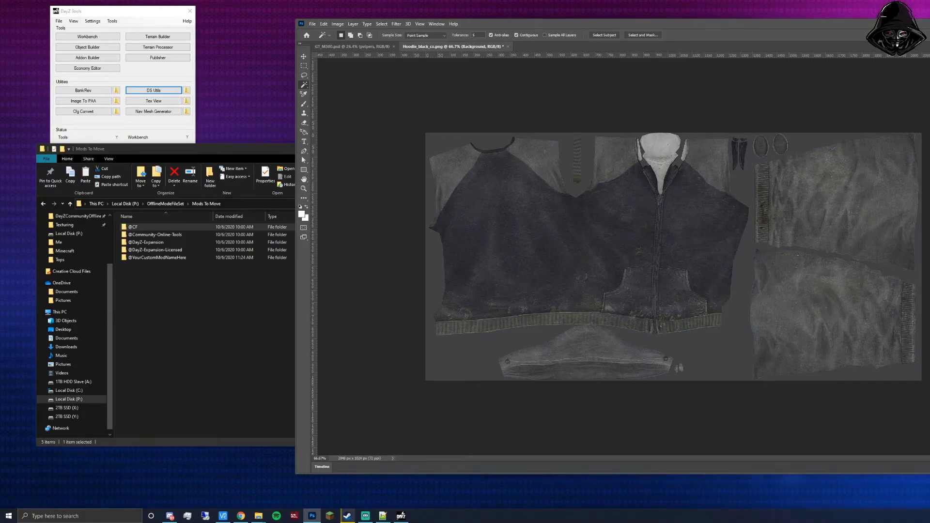
key("ctrl+alt+a")
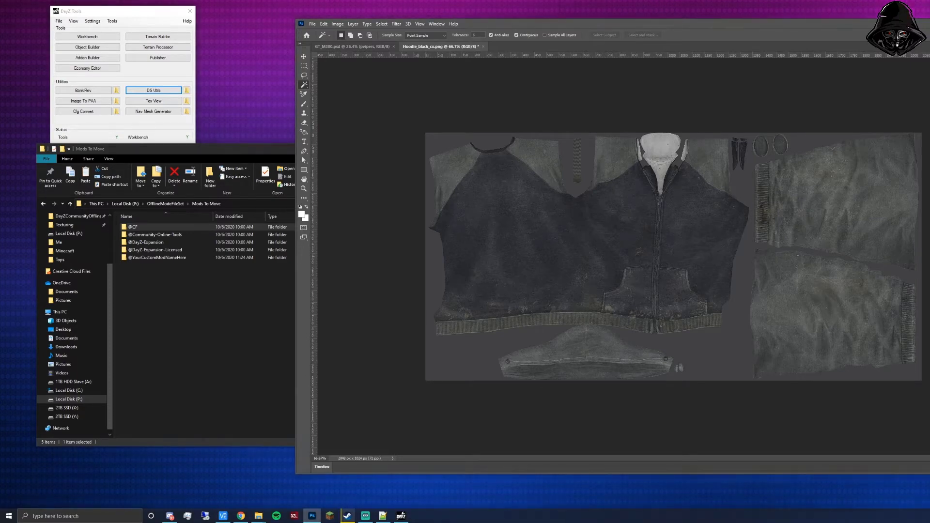
key("ctrl+j")
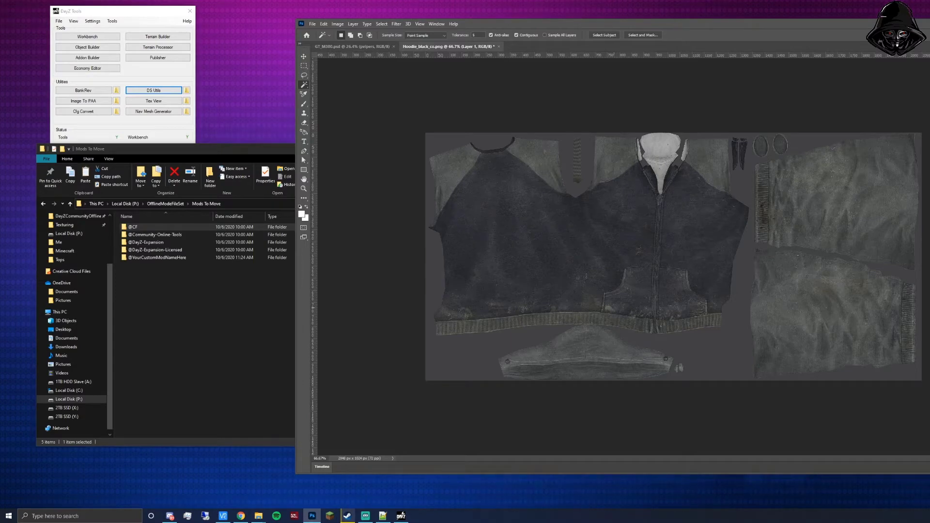
Place the DayZ logo image over the lower front of the hoodie, just above the pocket, and commit the placement.
mouse_move(258, 516)
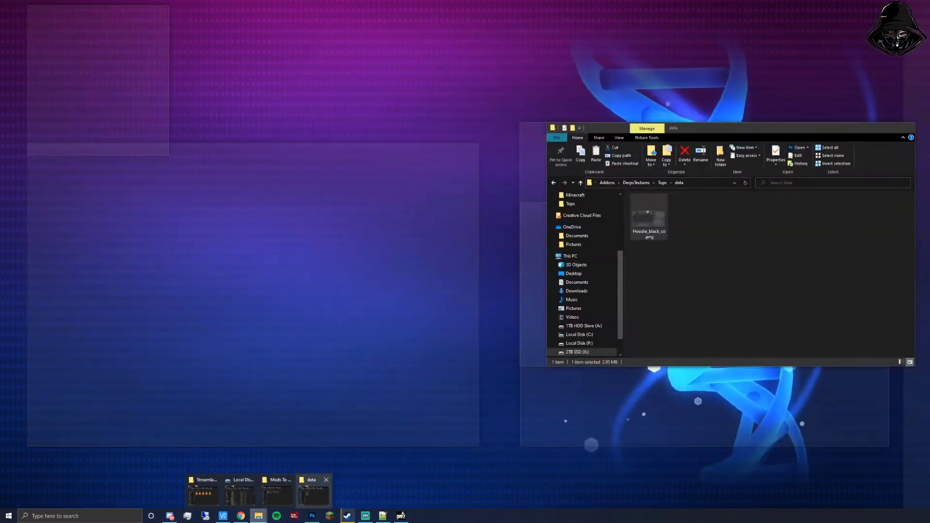
left_click(312, 490)
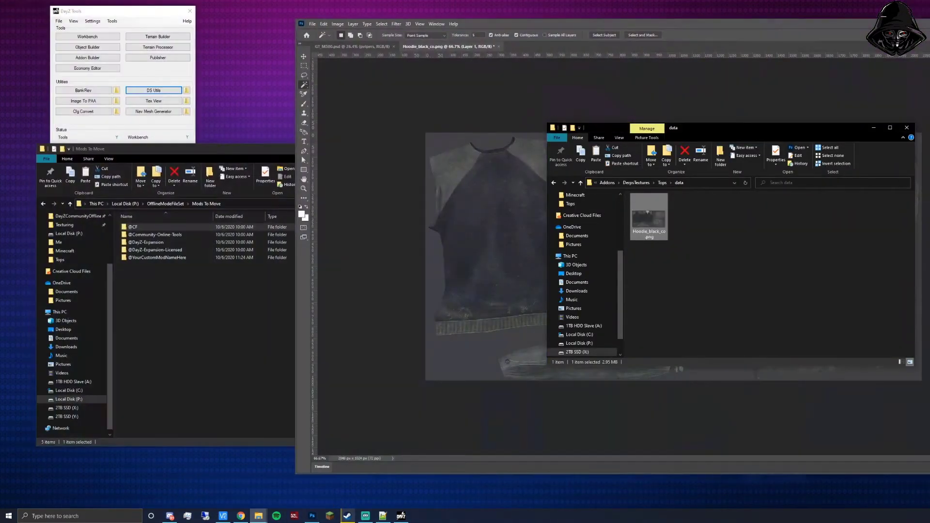
left_click_drag(727, 127, 929, 153)
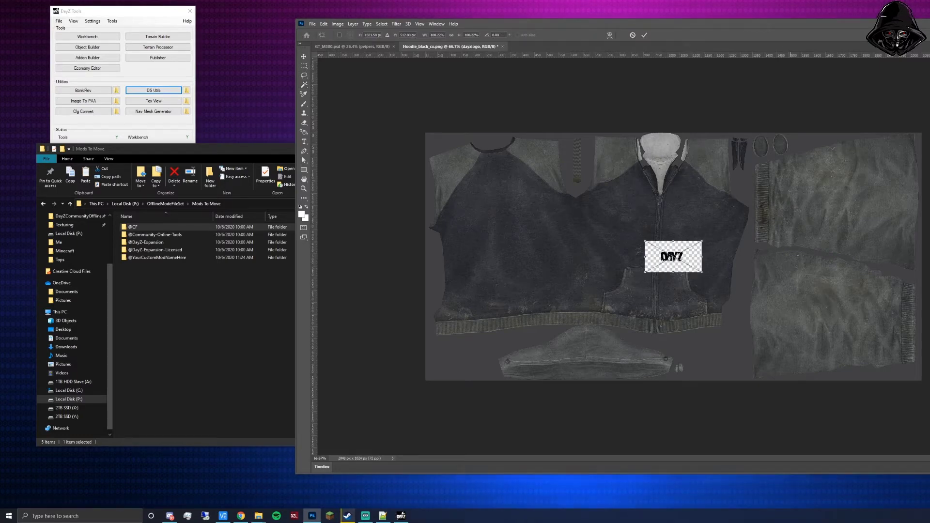
left_click(644, 35)
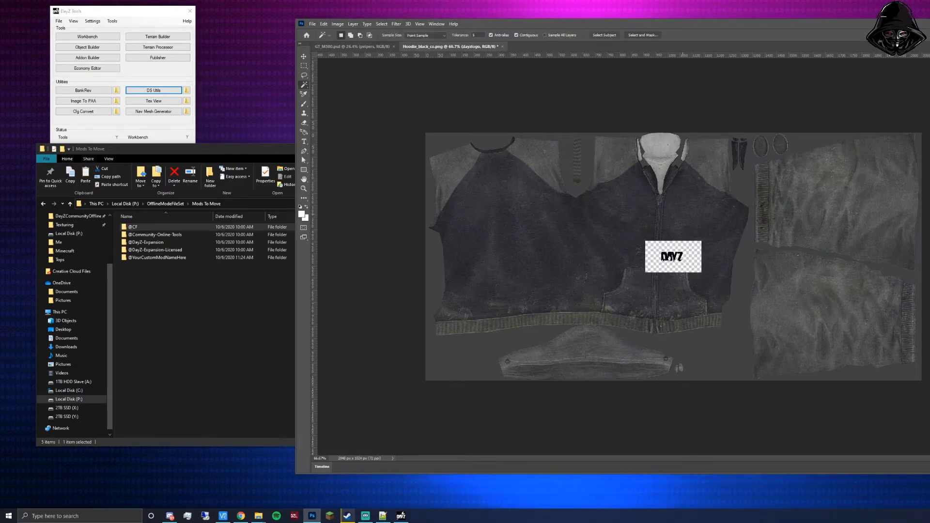
scroll(635, 249, "up", 1)
scroll(674, 264, "up", 4)
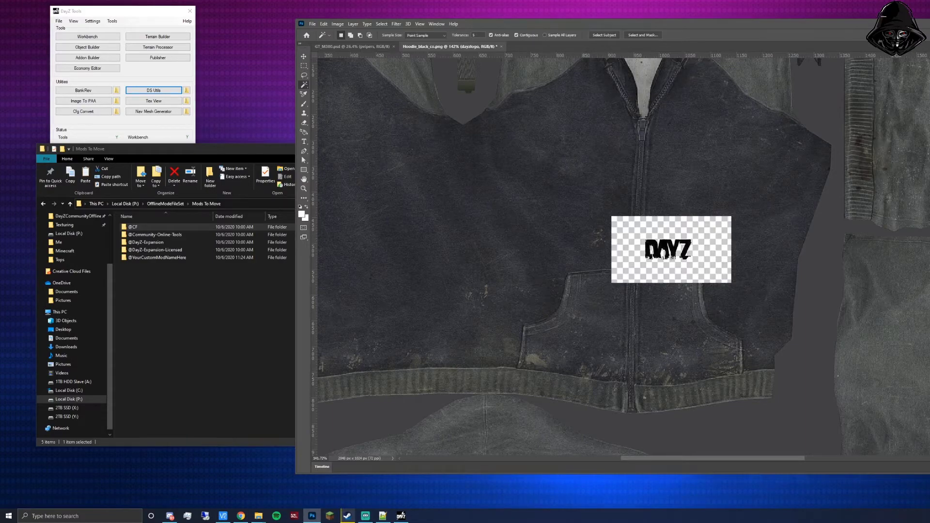
left_click(201, 151)
left_click_drag(200, 151, 232, 124)
key("alt+Tab")
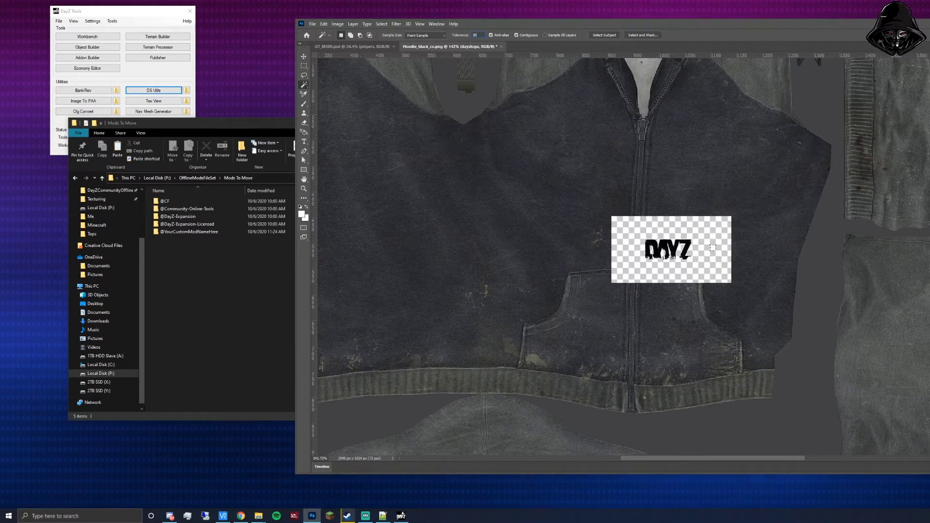
Set the Magic Wand tolerance to 30 and select the checkerboard around the DayZ lettering, including the gaps within it.
type("30")
key("Return")
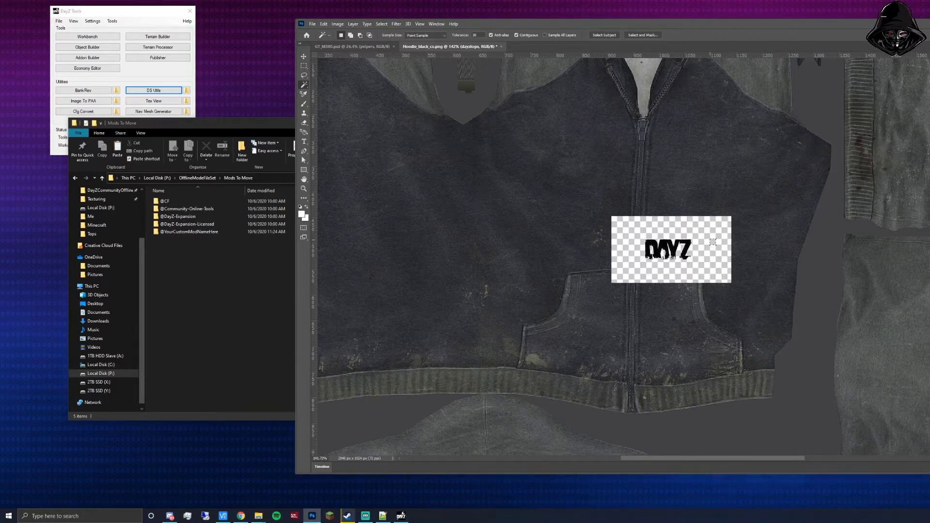
left_click(712, 246, "shift")
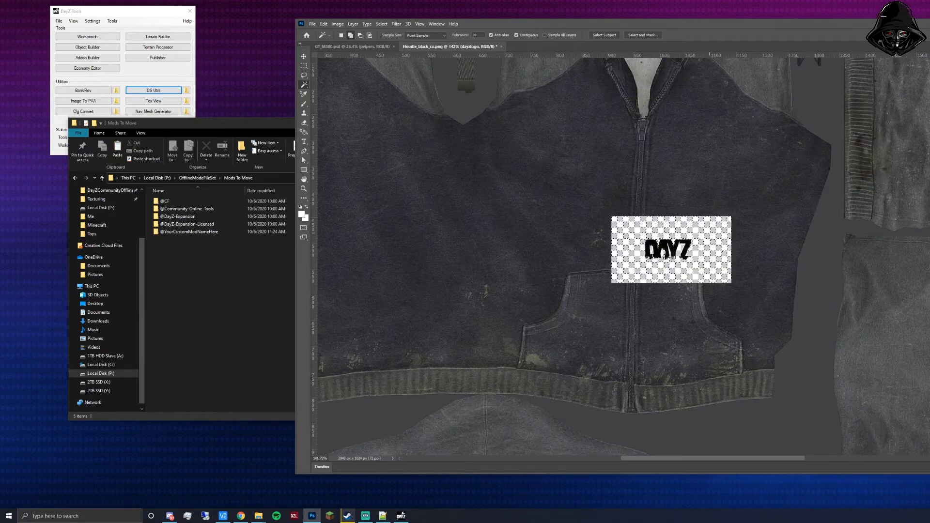
left_click(710, 235, "shift")
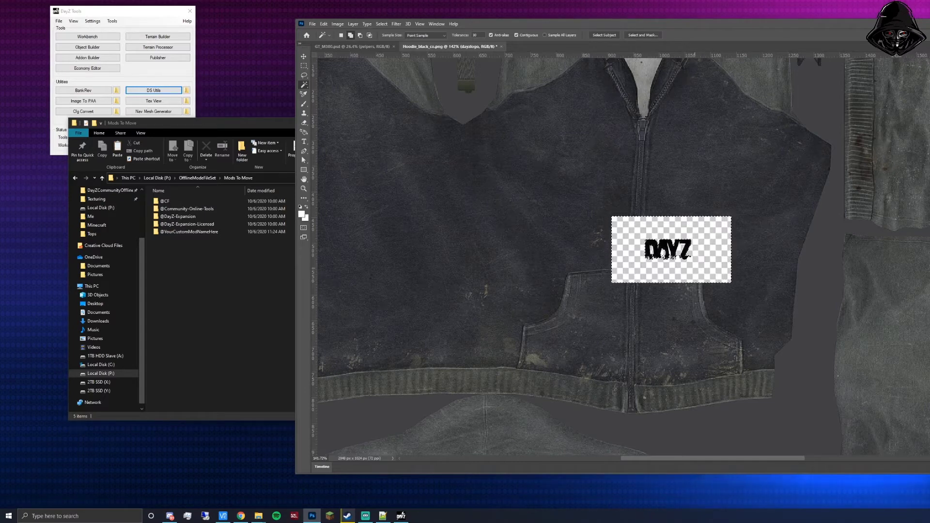
scroll(661, 250, "up", 3)
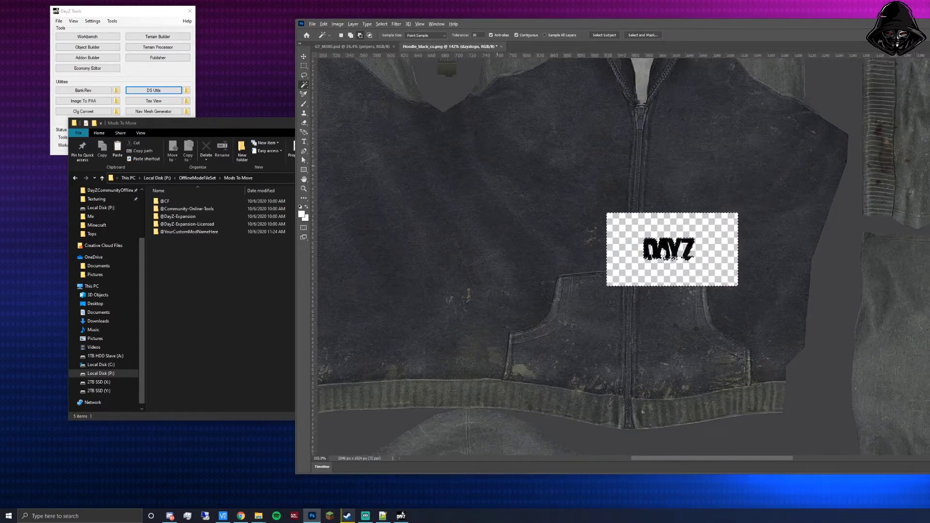
scroll(673, 249, "up", 4)
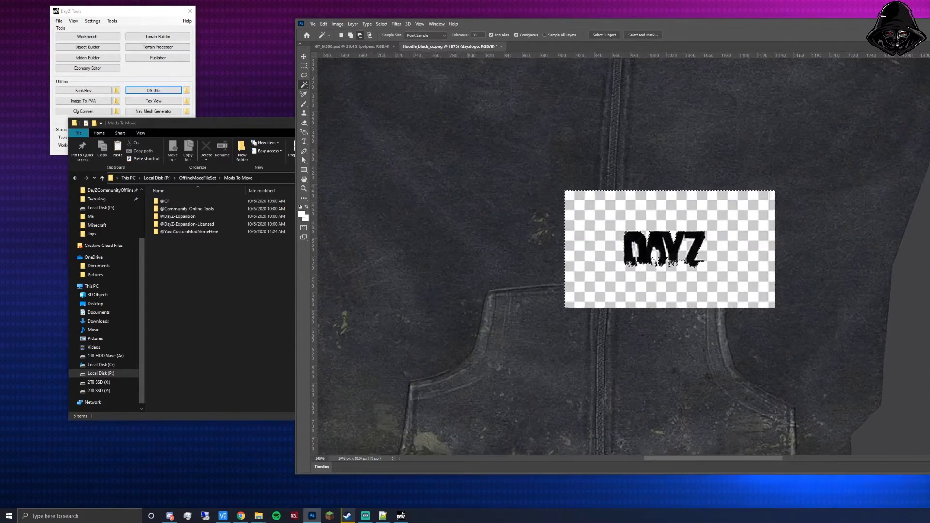
scroll(725, 247, "up", 2)
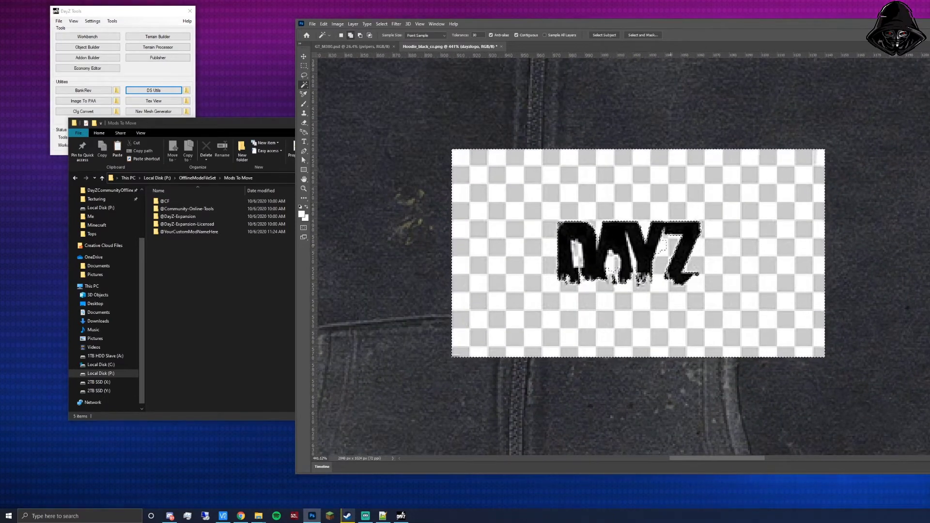
key("shift")
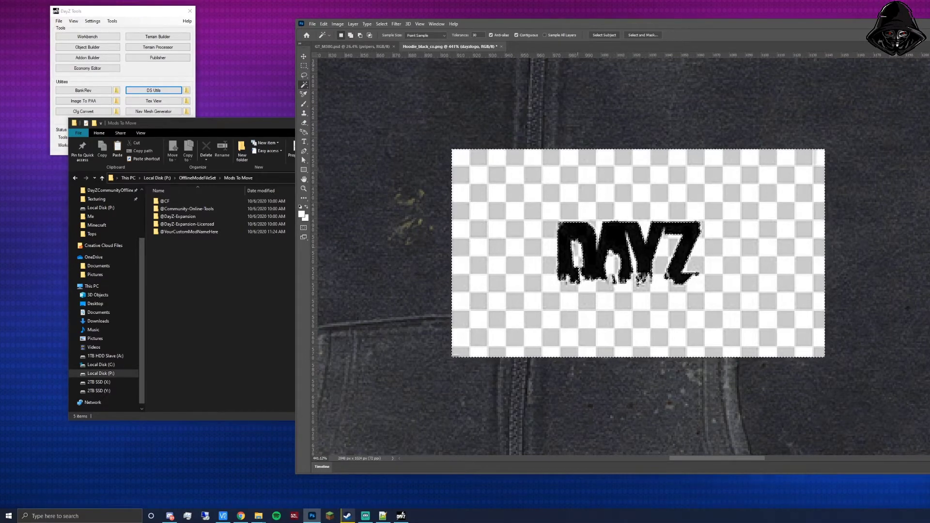
Delete the selected checkerboard around the DayZ lettering from the logo layer and clear the selection.
right_click(748, 316)
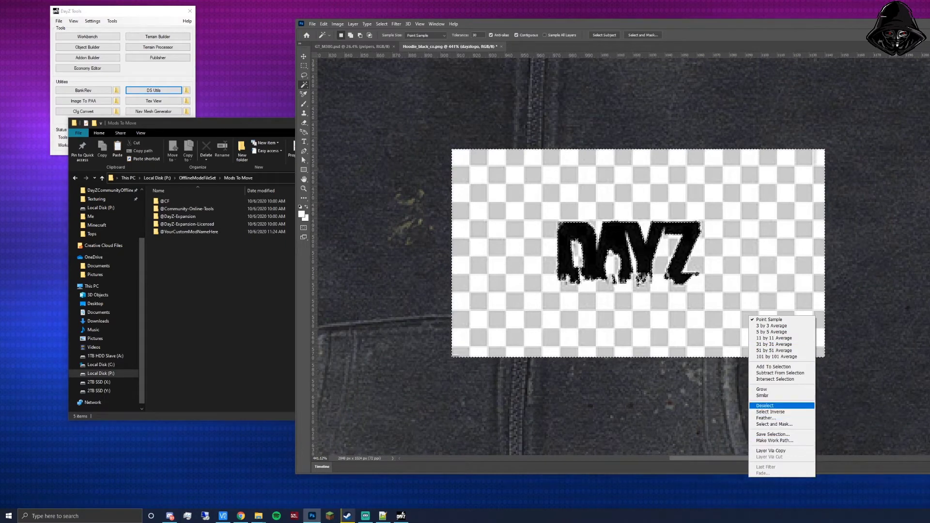
key("Escape")
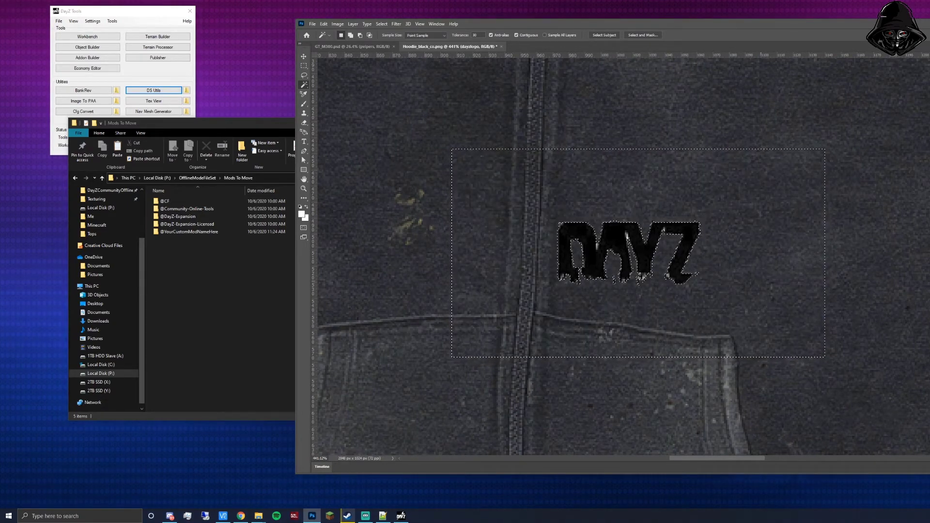
right_click(767, 265)
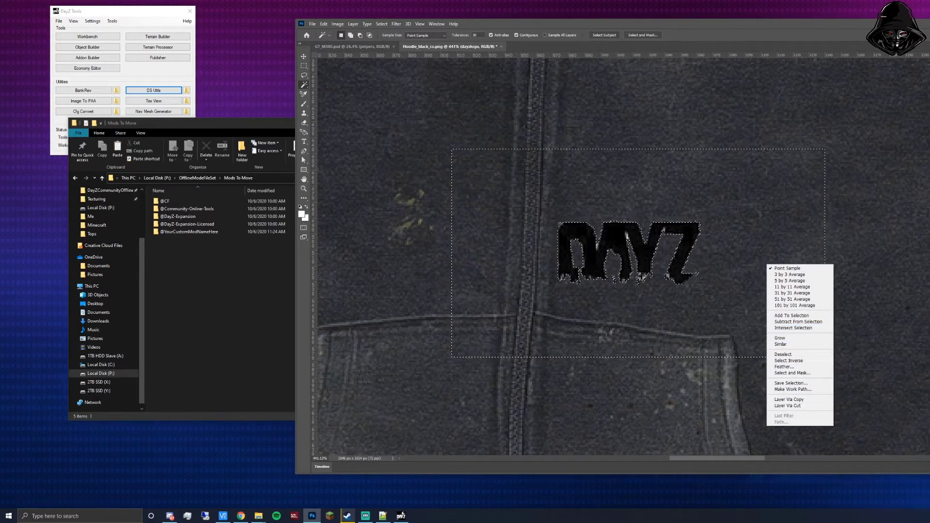
left_click(629, 259)
left_click(629, 258)
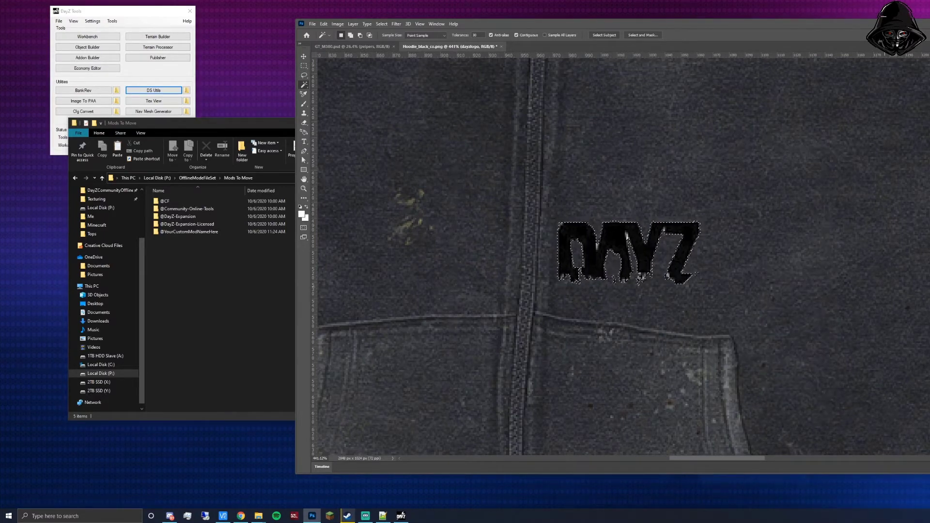
scroll(630, 259, "down", 4)
scroll(654, 254, "down", 4)
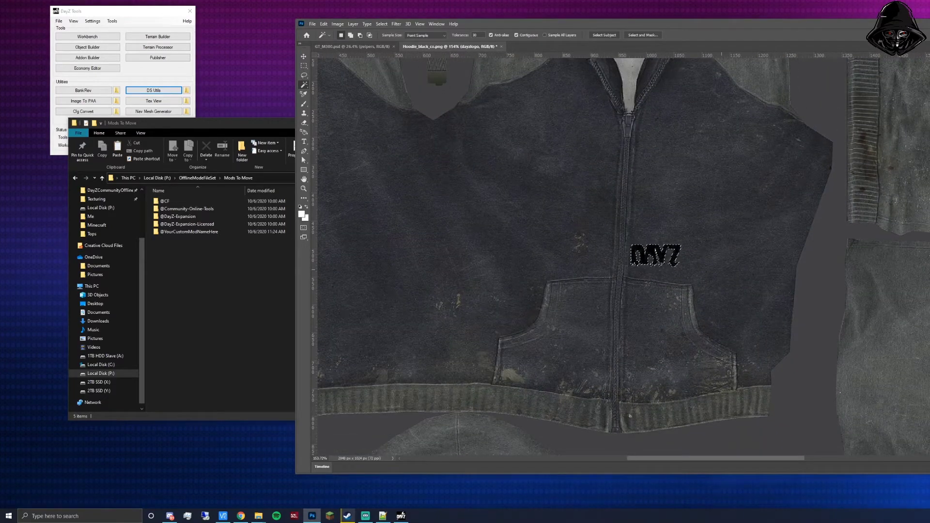
scroll(721, 269, "down", 3)
scroll(766, 206, "down", 3)
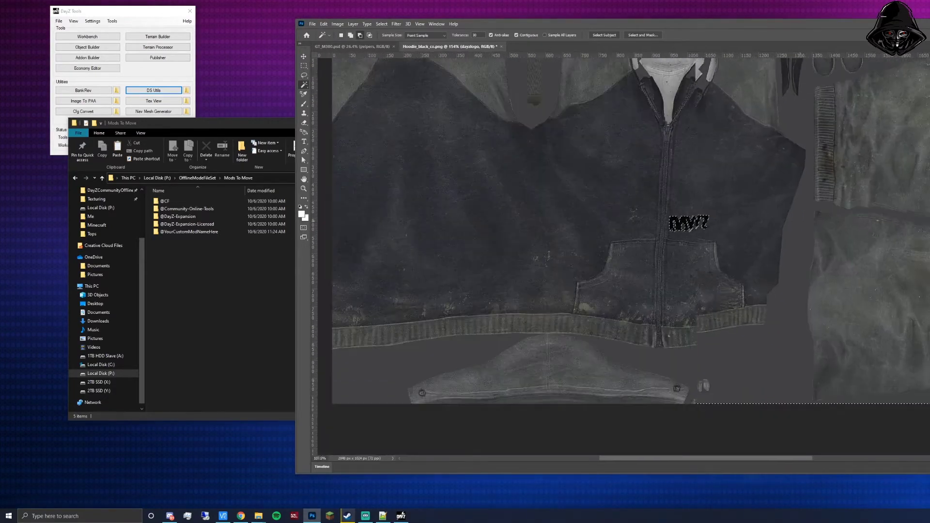
scroll(620, 257, "down", 2)
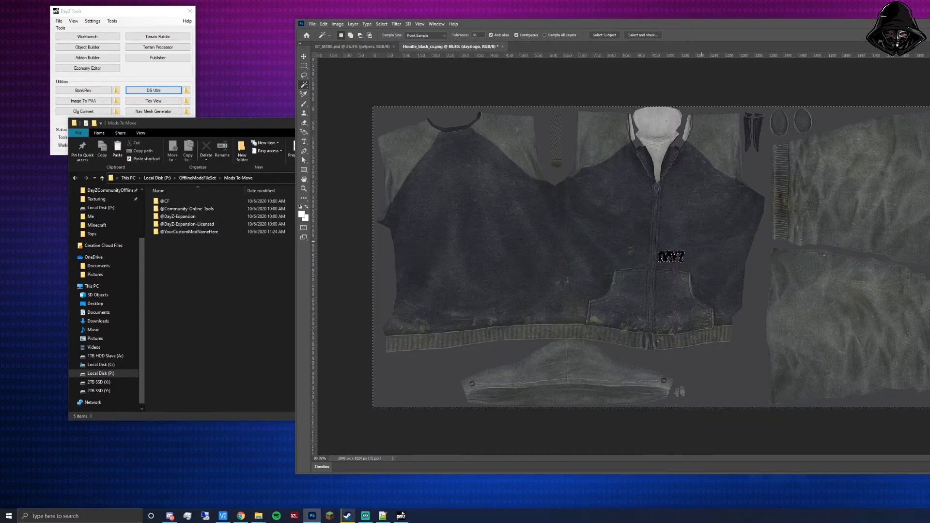
key("ctrl+d")
Move the DayZ logo up to the chest of the hoodie, beside the top of the zipper, and commit the transform.
key("ctrl+t")
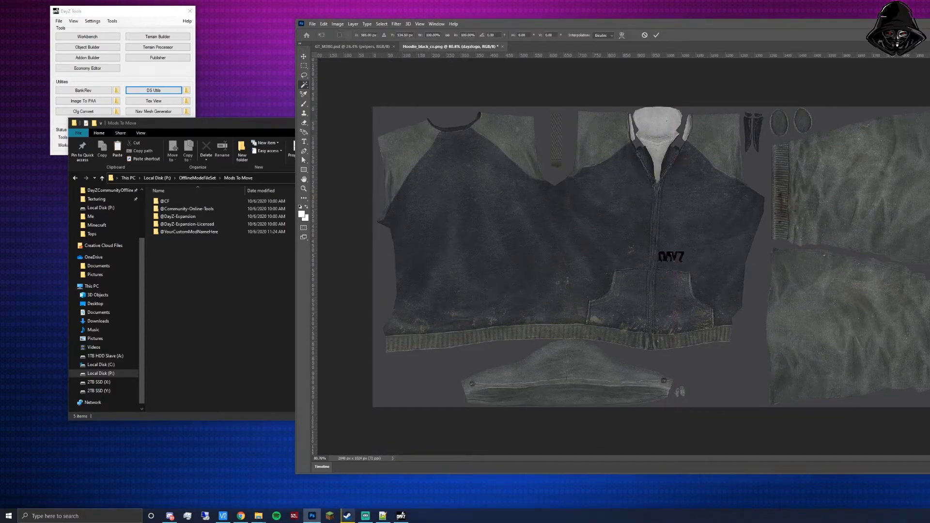
left_click_drag(661, 263, 673, 189)
scroll(674, 191, "up", 3)
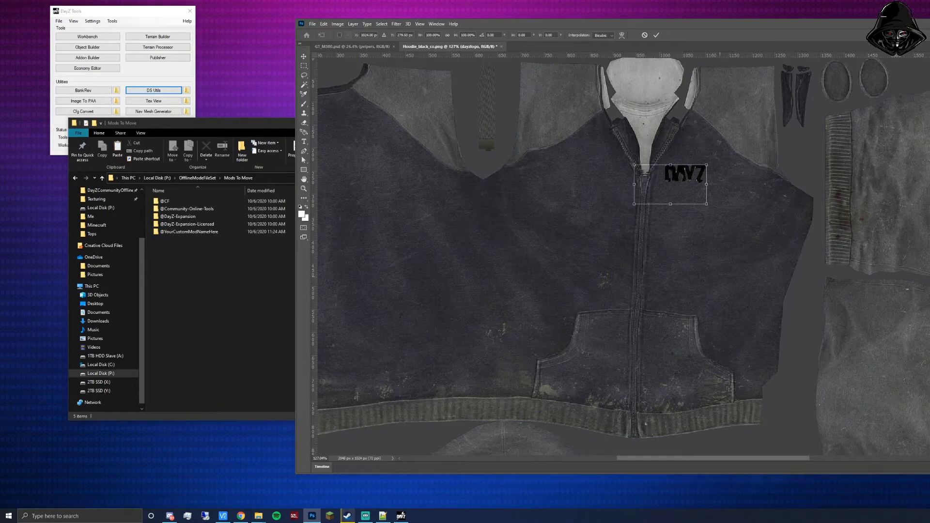
scroll(673, 191, "down", 3)
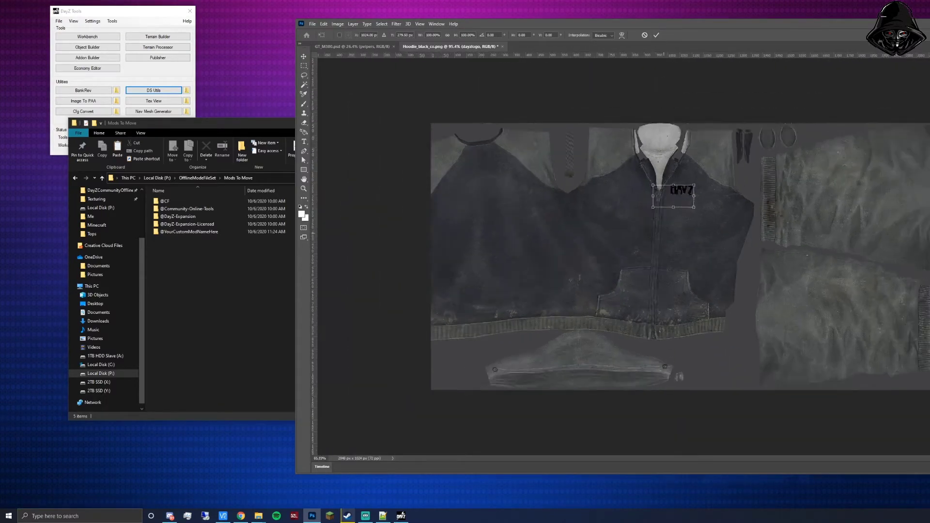
scroll(673, 196, "down", 2)
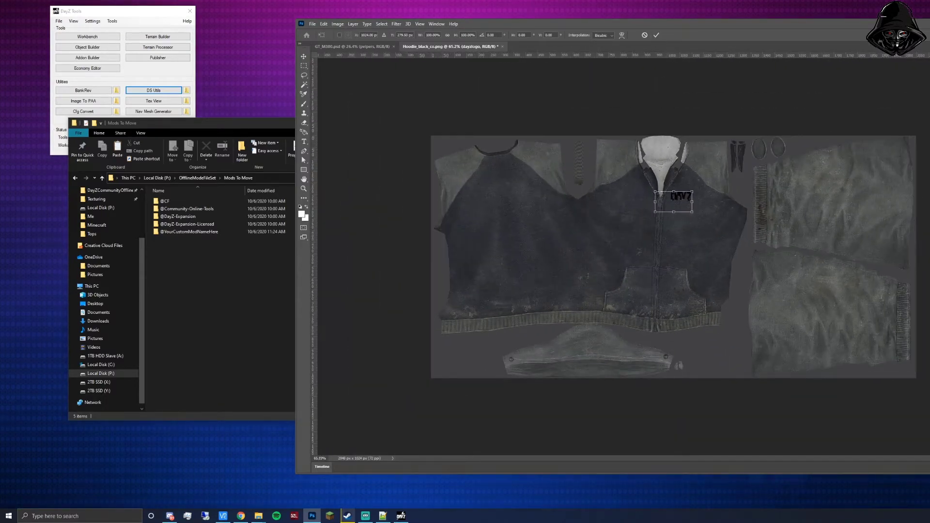
left_click(656, 35)
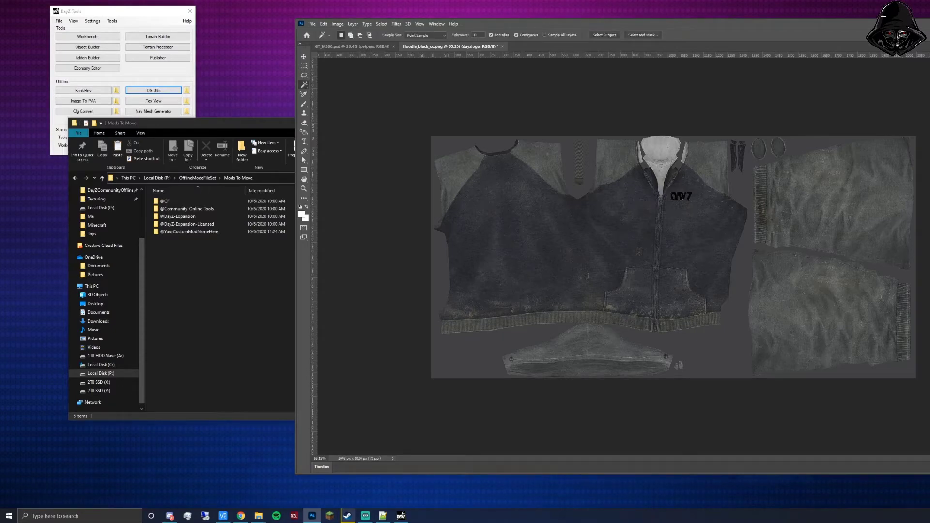
Enlarge the DayZ logo to fill more of the chest panel beside the zipper and commit the transform.
key("ctrl+t")
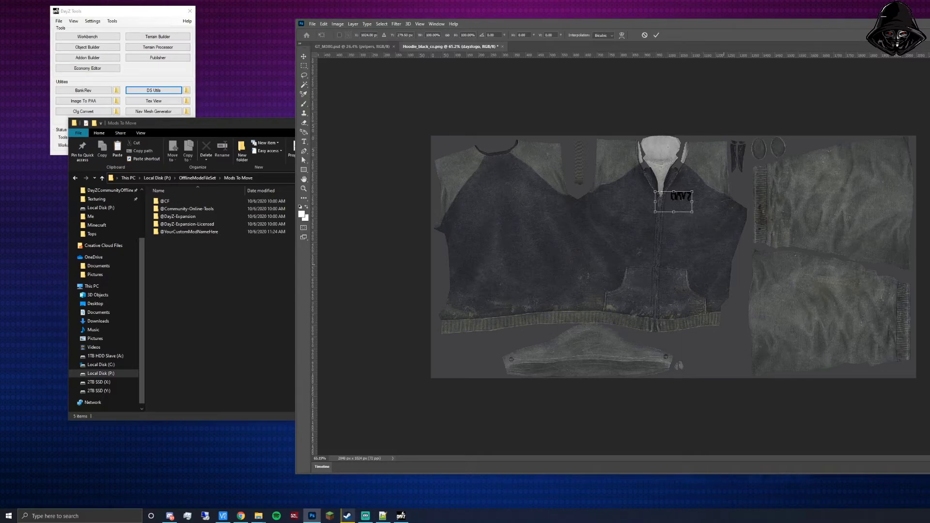
left_click_drag(673, 199, 727, 228)
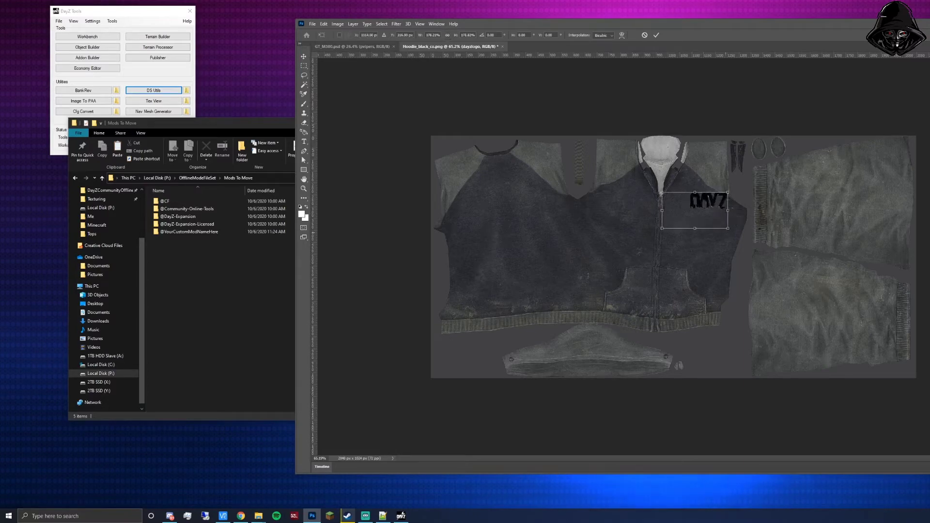
left_click_drag(661, 193, 639, 193)
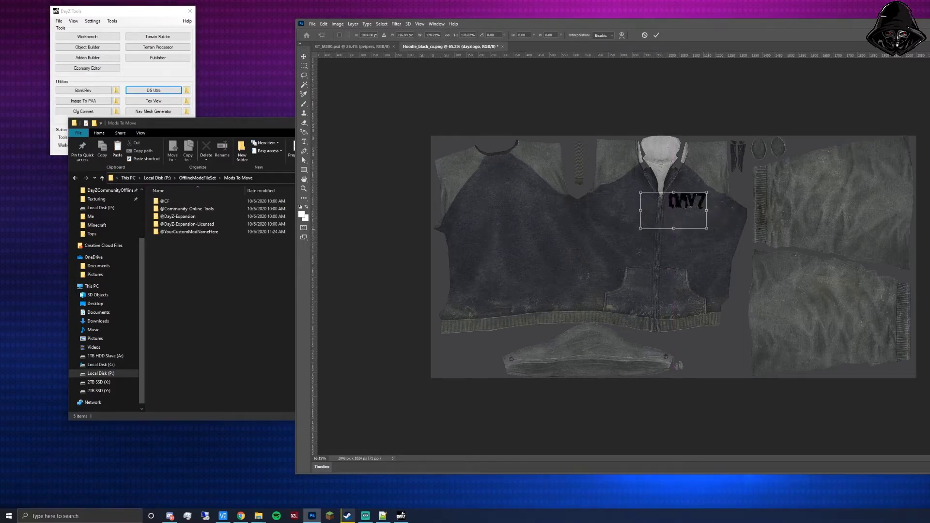
left_click_drag(707, 228, 691, 200)
key("Return")
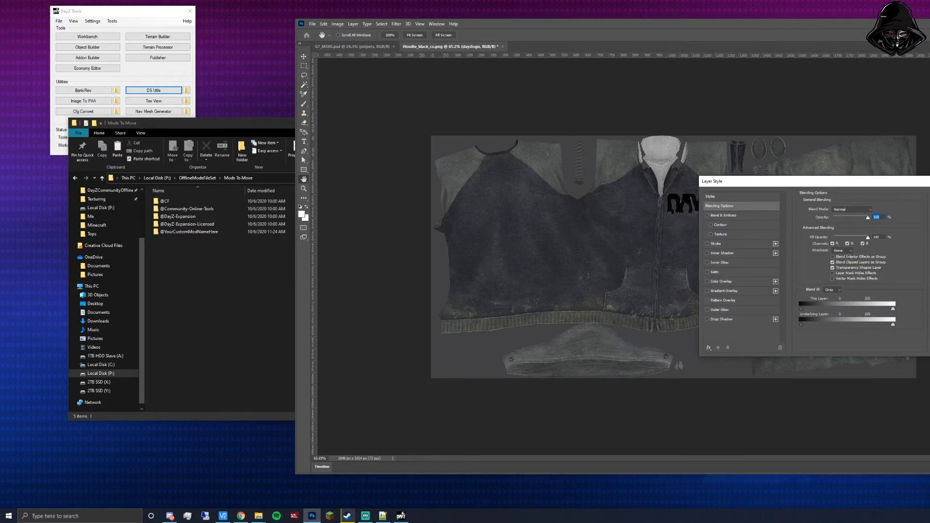
Apply a dark red Color Overlay to the DayZ logo layer.
left_click(720, 281)
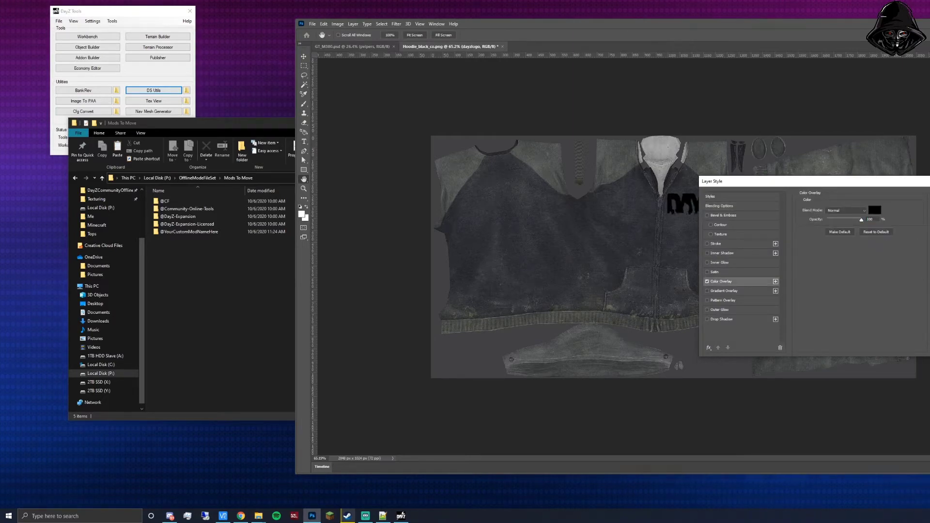
left_click(874, 210)
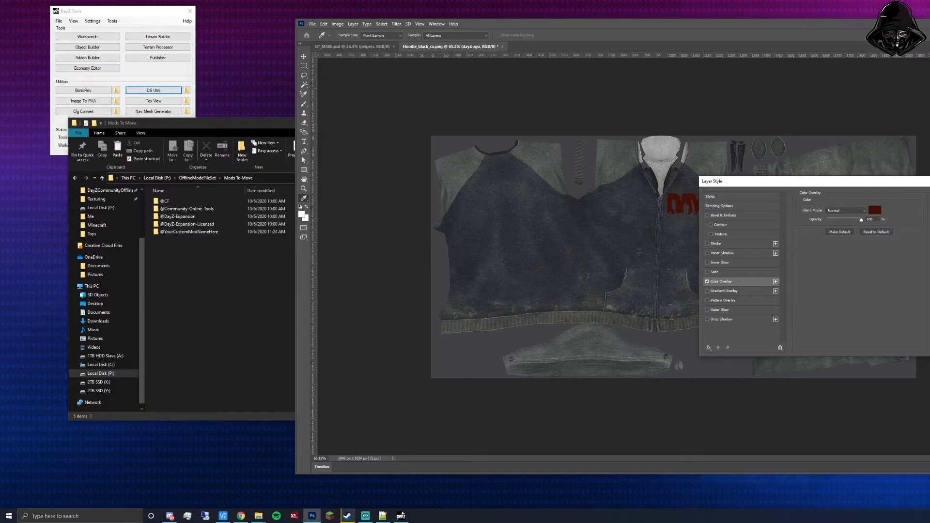
key("Return")
key("Return")
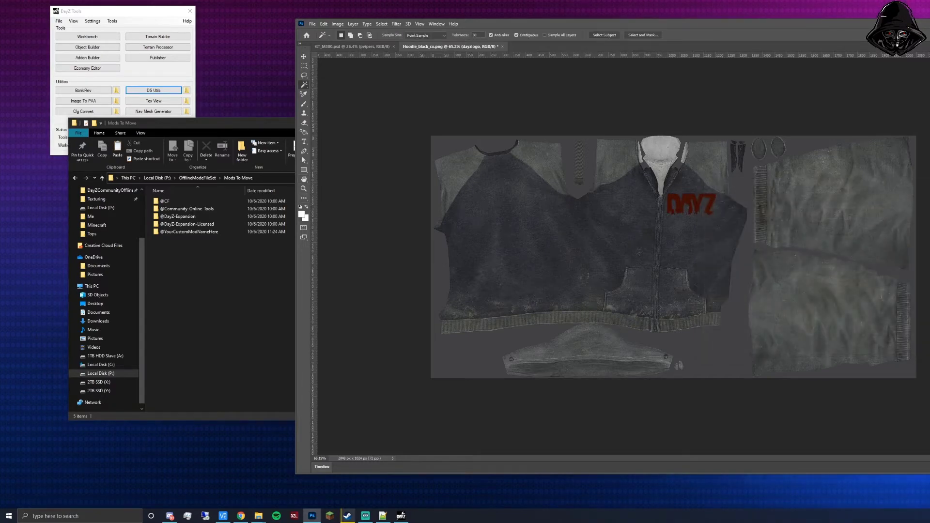
Apply a black Color Overlay to Layer 1, the hoodie texture, with Outer Glow left off.
key("alt+bracketleft")
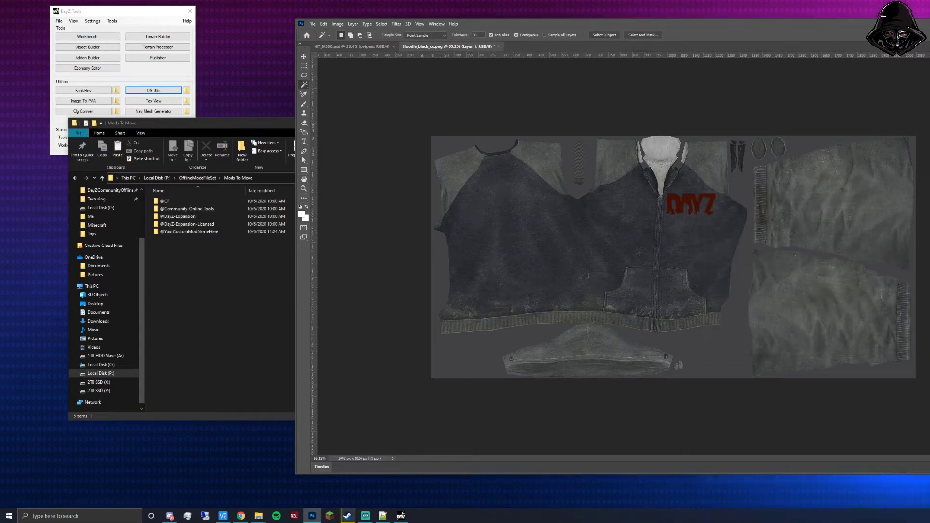
key("ctrl+alt+b")
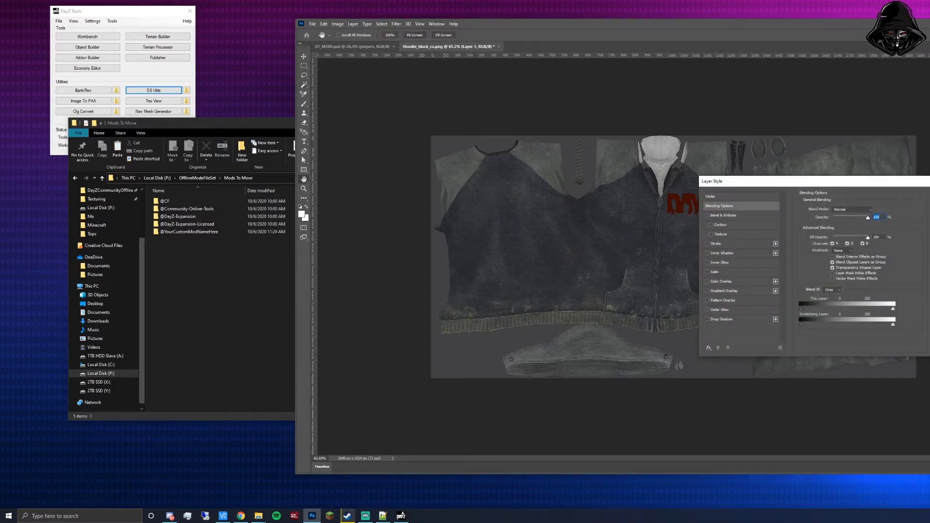
left_click(719, 310)
left_click(706, 309)
left_click(707, 281)
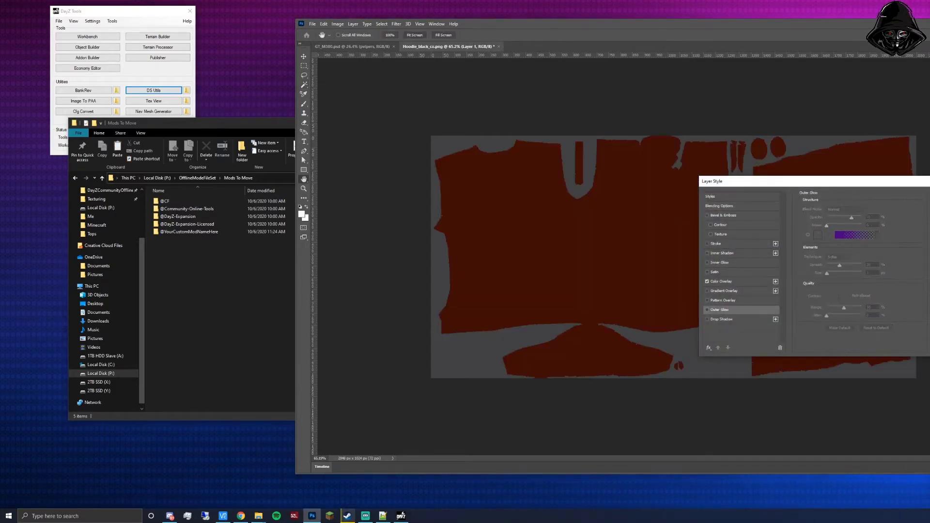
left_click(720, 281)
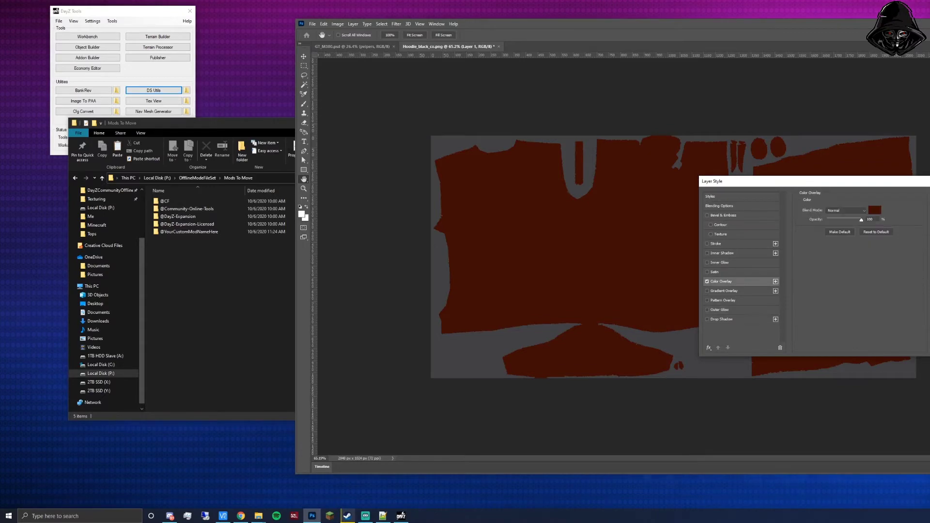
left_click(874, 210)
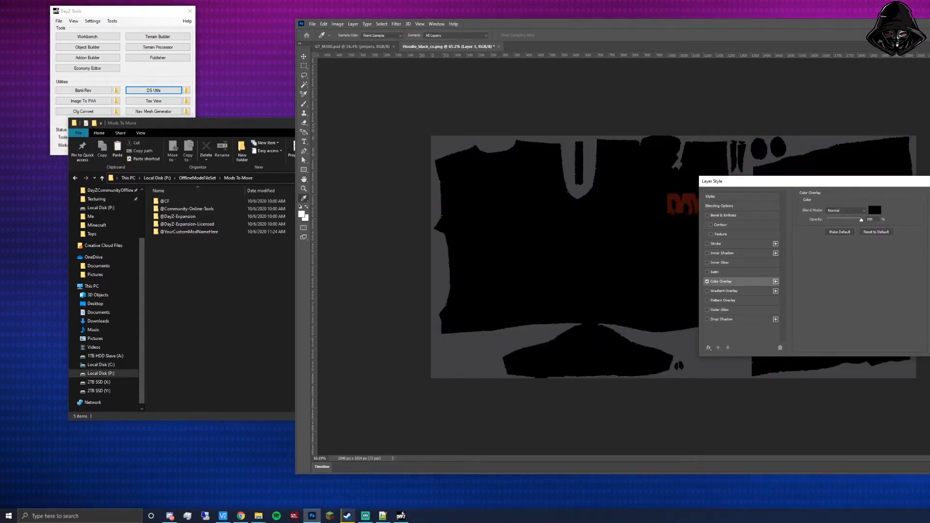
key("h")
key("Return")
Select the white checkerboard background of the digital pattern image with the Magic Wand, delete it and deselect.
key("w")
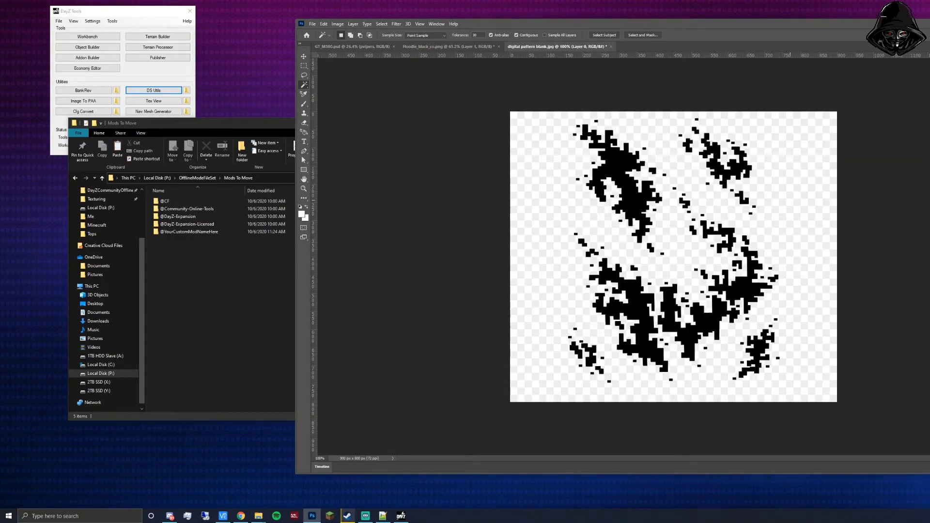
left_click(790, 200)
key("Delete")
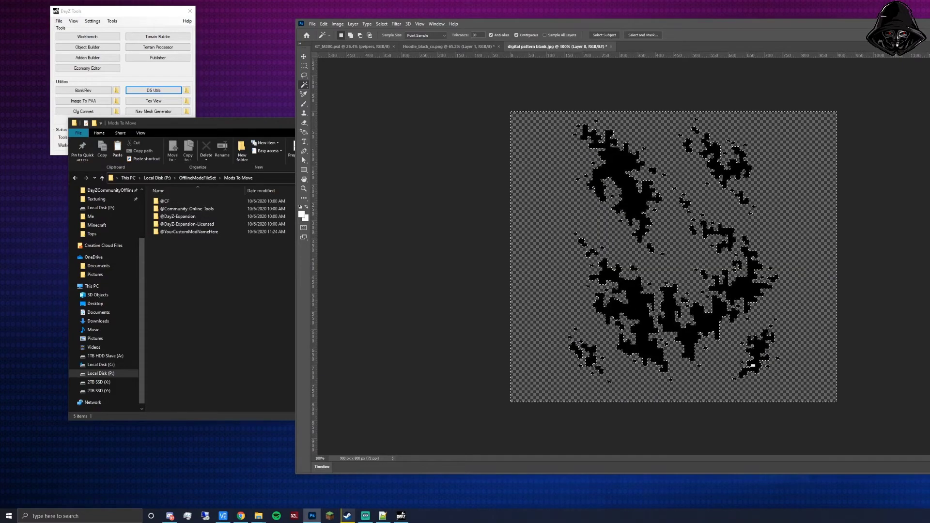
key("ctrl+d")
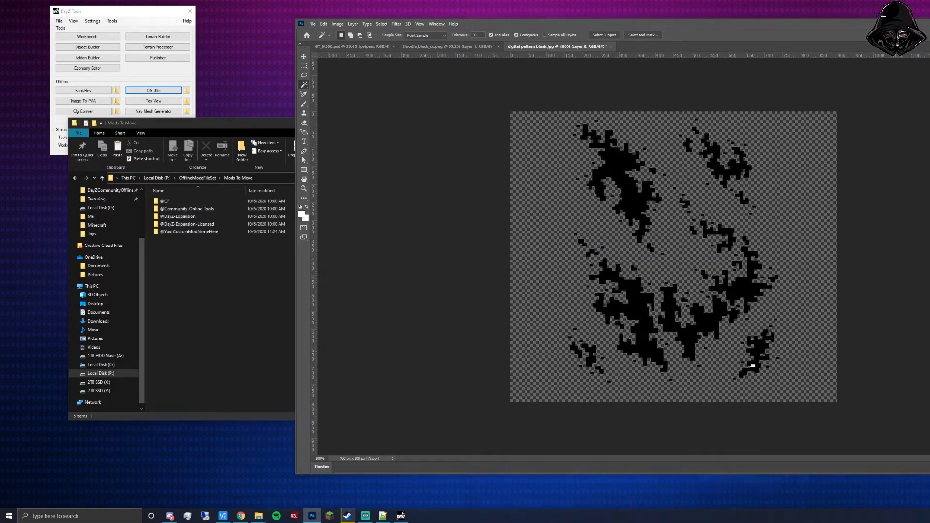
left_click(720, 282)
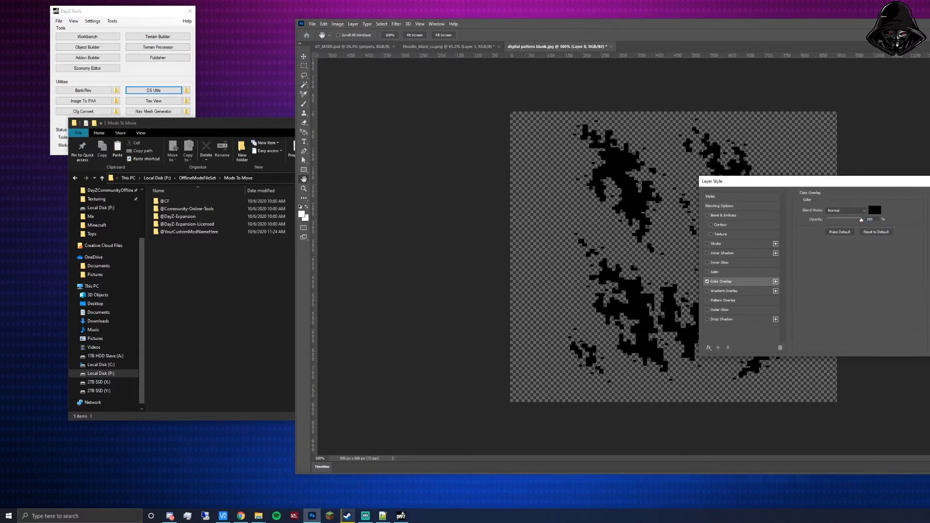
left_click(874, 210)
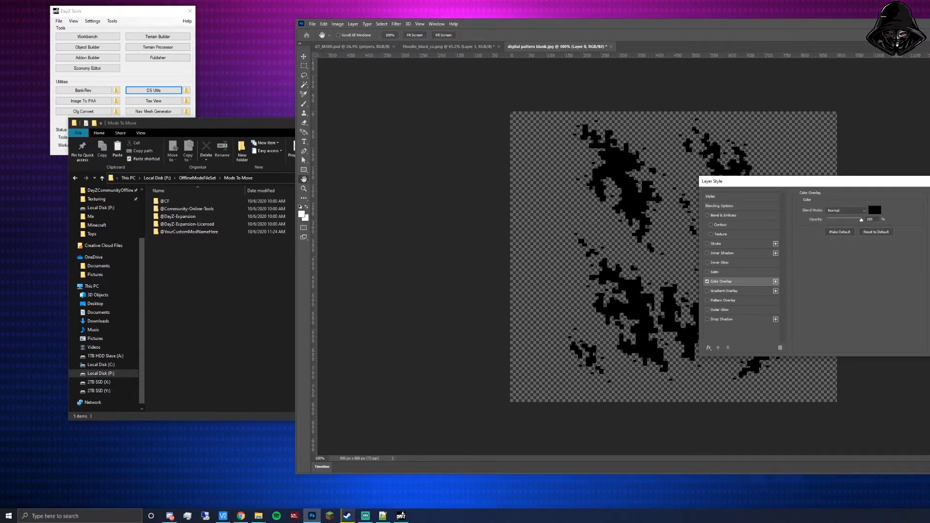
left_click(706, 281)
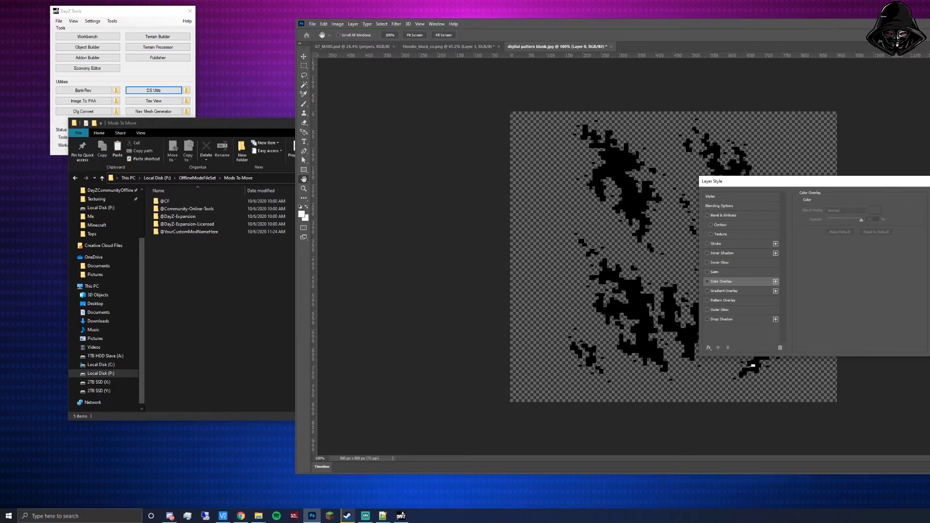
Give the digital pattern layer a dark red Outer Glow with a size of 7 px.
left_click(720, 309)
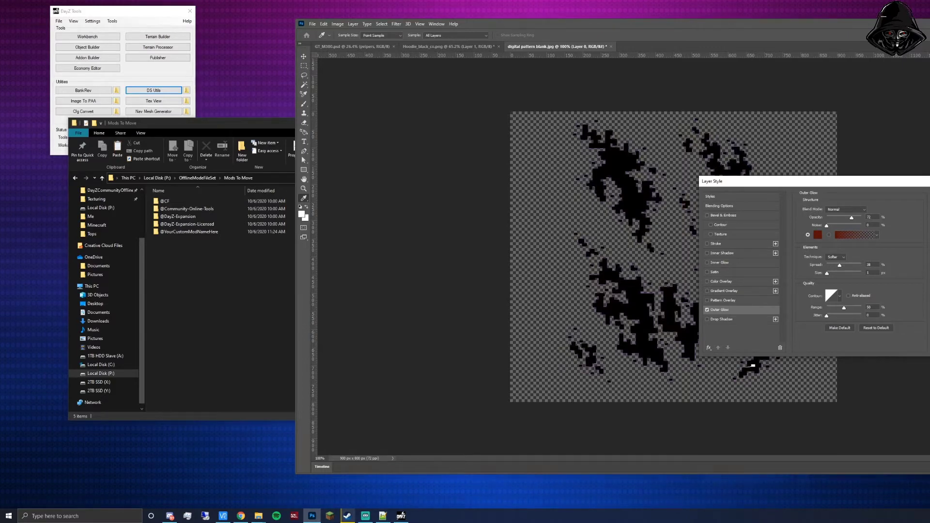
key("Return")
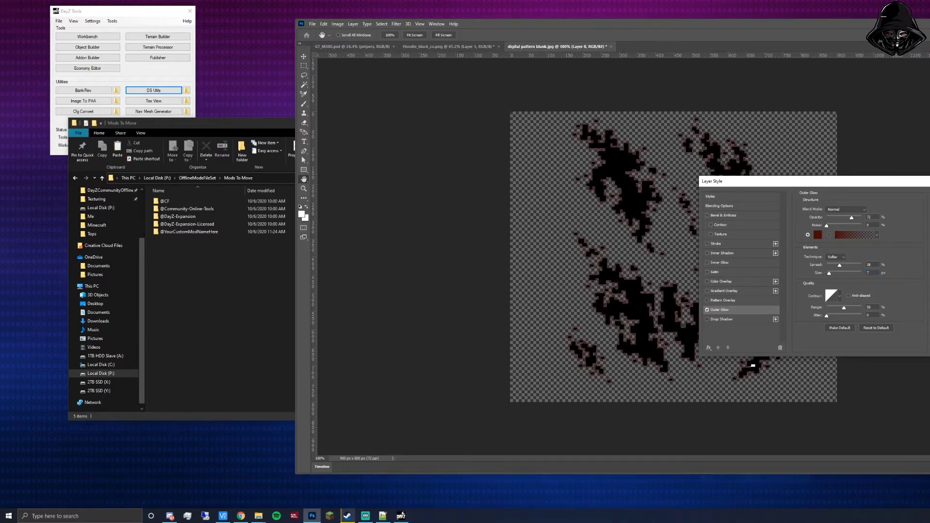
key("Return")
Bring the glowing digital pattern into the hoodie document and place it over the back body piece.
left_click_drag(929, 291, 561, 310)
key("ctrl+t")
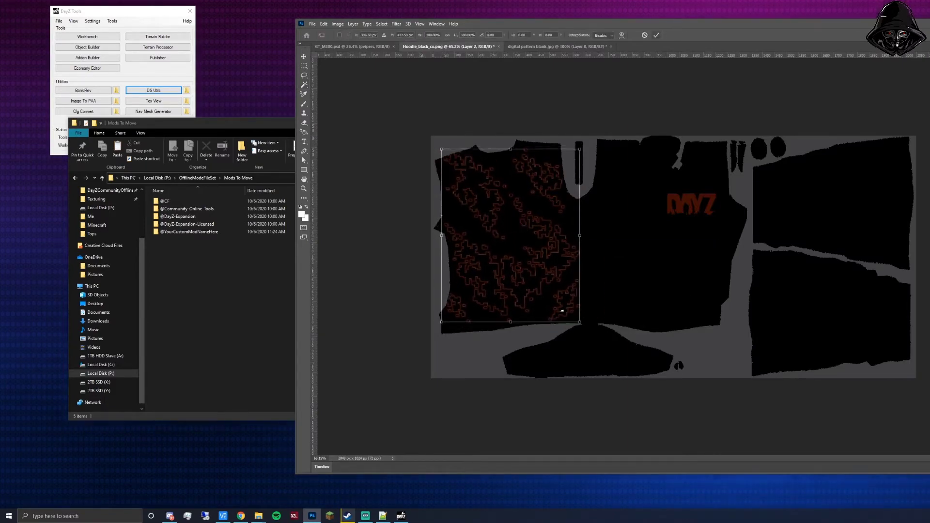
key("Return")
Paste another copy of the glowing pattern, rotate it about 90° and place it over the upper part of the front body piece.
key("ctrl+v")
key("ctrl+t")
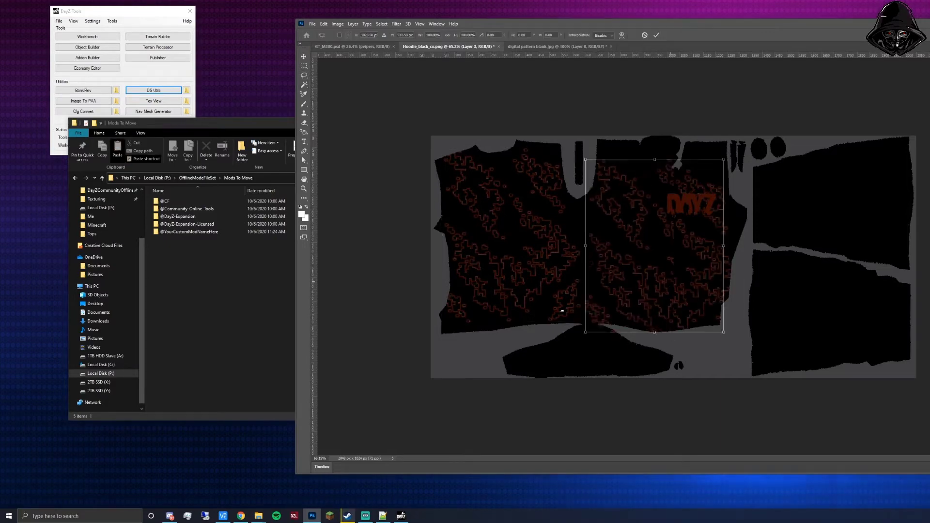
left_click_drag(562, 311, 578, 188)
left_click_drag(688, 145, 687, 150)
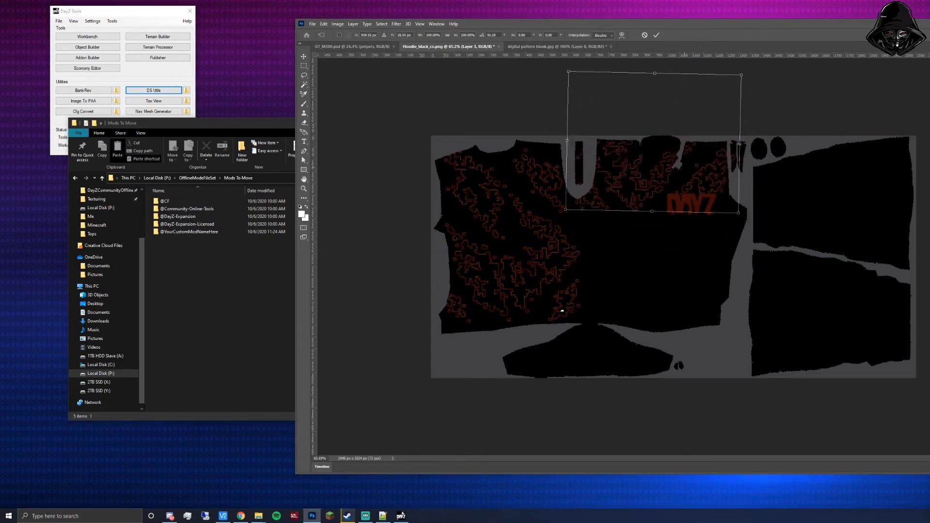
key("Return")
key("w")
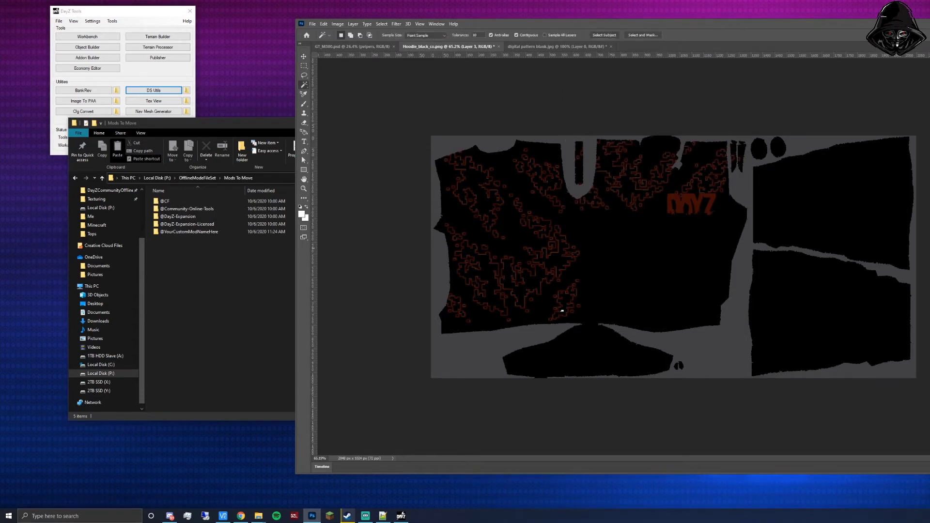
Paste a copy of the pattern and place it over the lower part of the front body piece.
key("ctrl+v")
key("ctrl+t")
left_click_drag(658, 256, 644, 282)
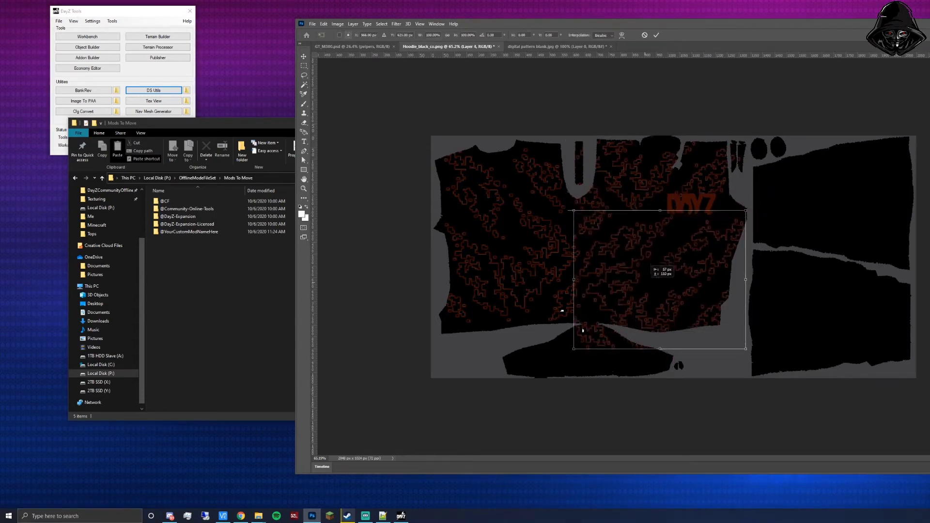
left_click_drag(582, 329, 589, 337)
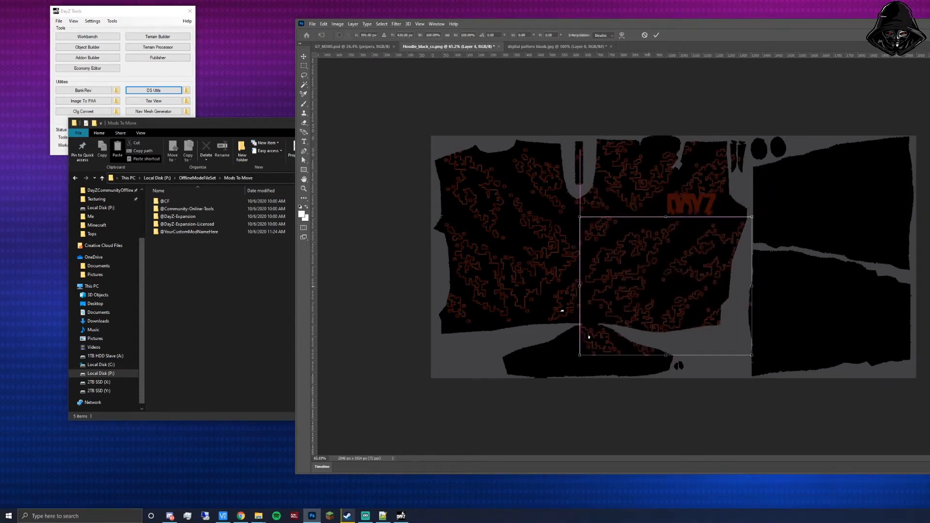
key("Return")
key("w")
Paste a copy of the pattern over the upper sleeve piece, rotated about 15° and enlarged to about 116%.
key("ctrl+v")
key("ctrl+t")
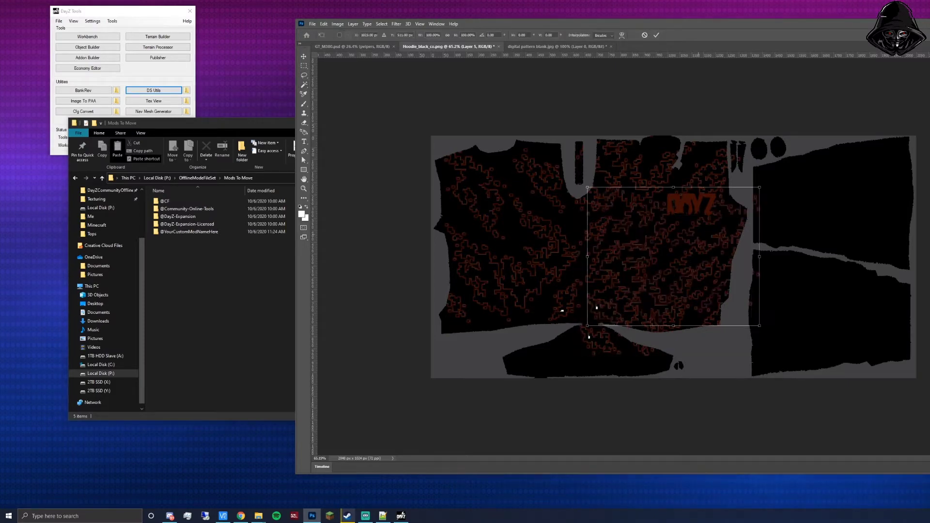
left_click_drag(687, 251, 844, 182)
left_click_drag(924, 182, 924, 207)
left_click_drag(746, 217, 756, 224)
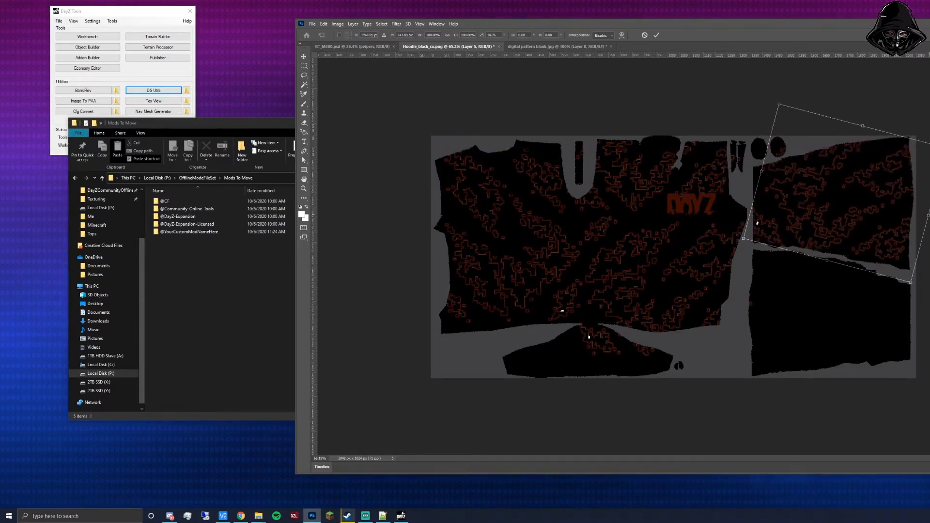
left_click_drag(928, 215, 929, 223)
left_click_drag(881, 201, 881, 173)
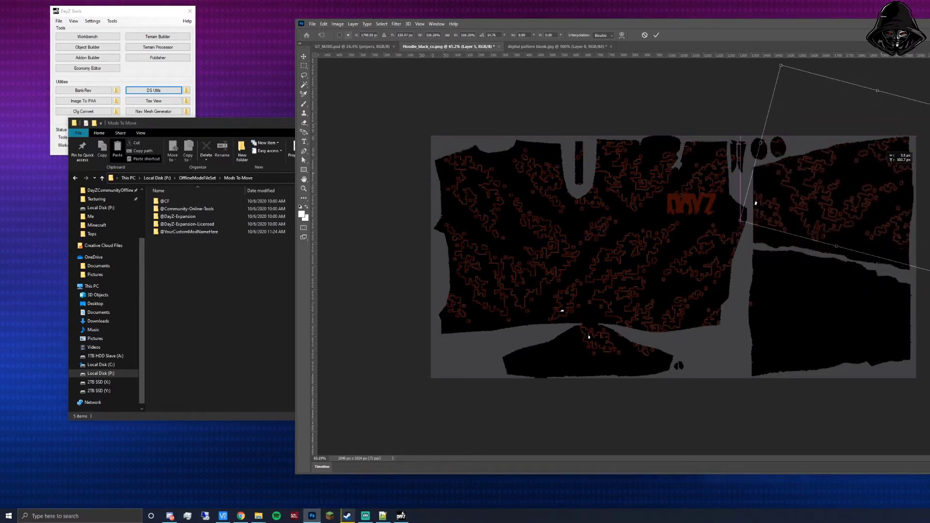
left_click_drag(755, 203, 742, 190)
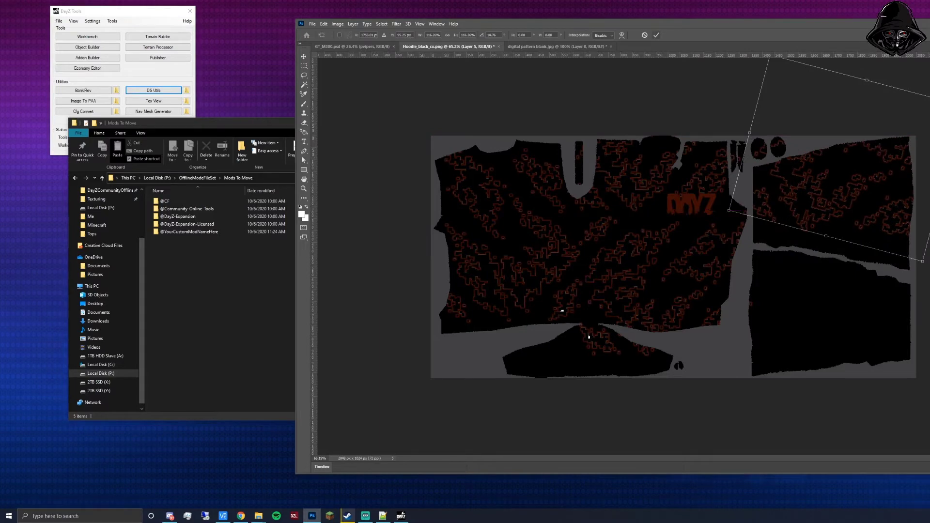
key("Return")
Paste a copy of the pattern over the lower sleeve piece and rotate it counterclockwise to cover the whole piece.
key("ctrl+v")
key("ctrl+t")
left_click_drag(705, 259, 866, 305)
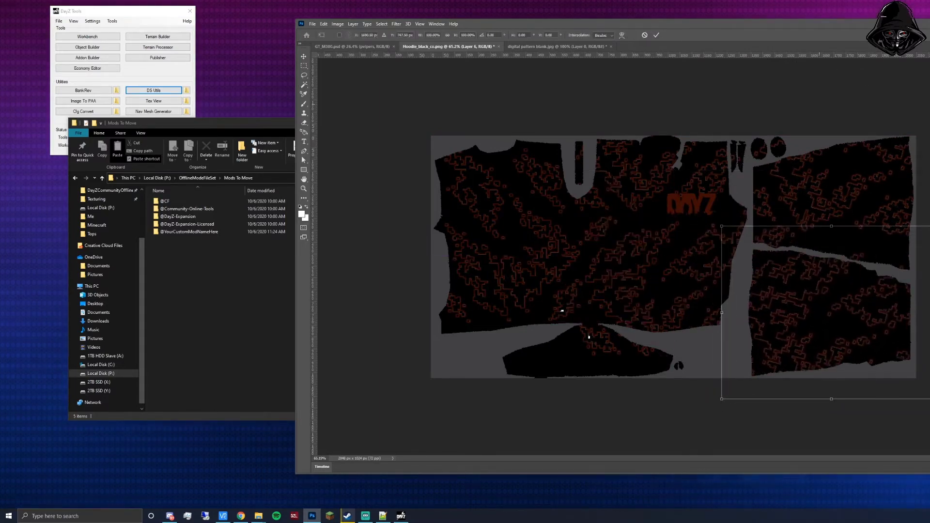
key("Return")
key("w")
key("ctrl+t")
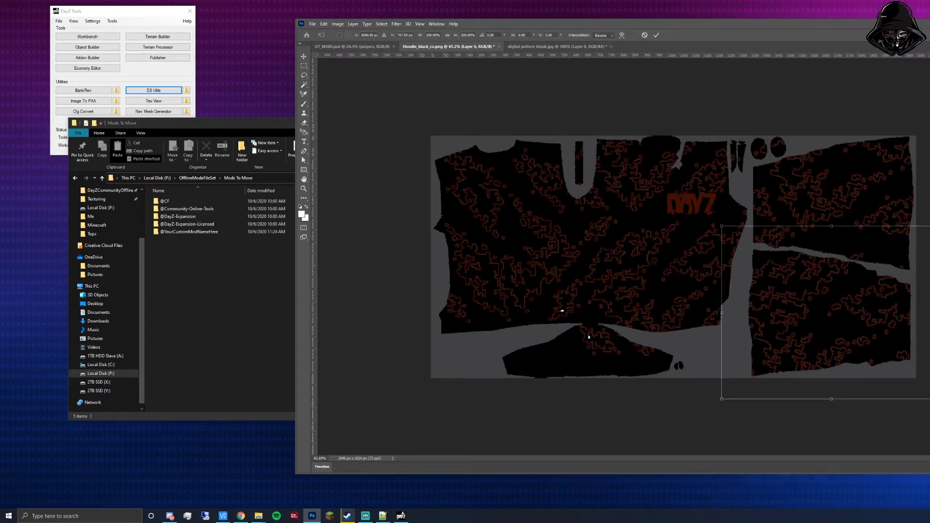
left_click_drag(920, 218, 875, 192)
left_click_drag(867, 310, 871, 297)
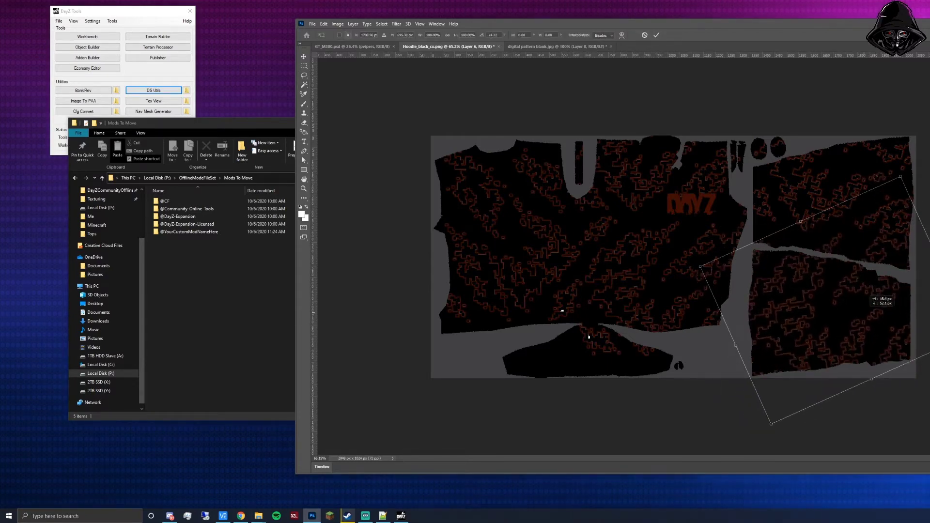
left_click_drag(798, 153, 823, 137)
left_click(656, 35)
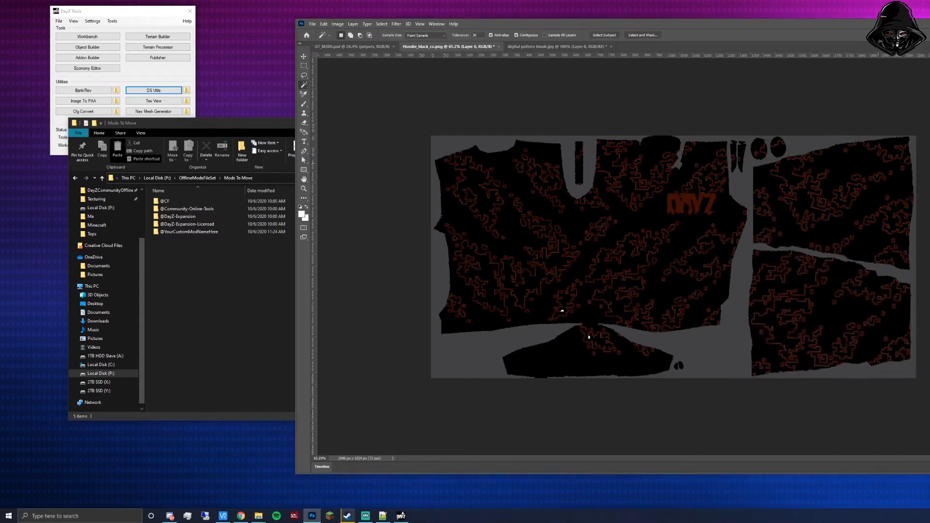
Paste a copy of the pattern over the small piece below the body pieces, then rotate and shift it to cover that piece.
key("ctrl+v")
key("ctrl+t")
left_click_drag(667, 266, 589, 412)
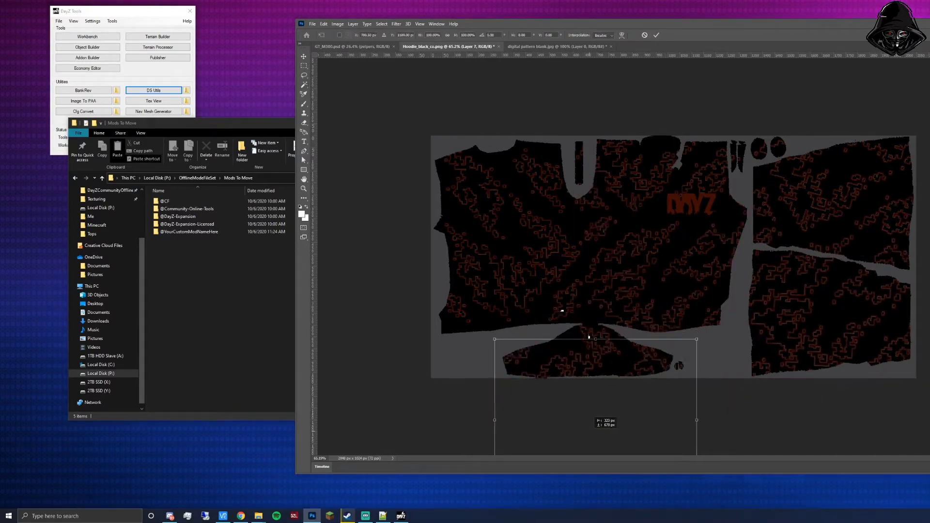
left_click_drag(558, 324, 579, 318)
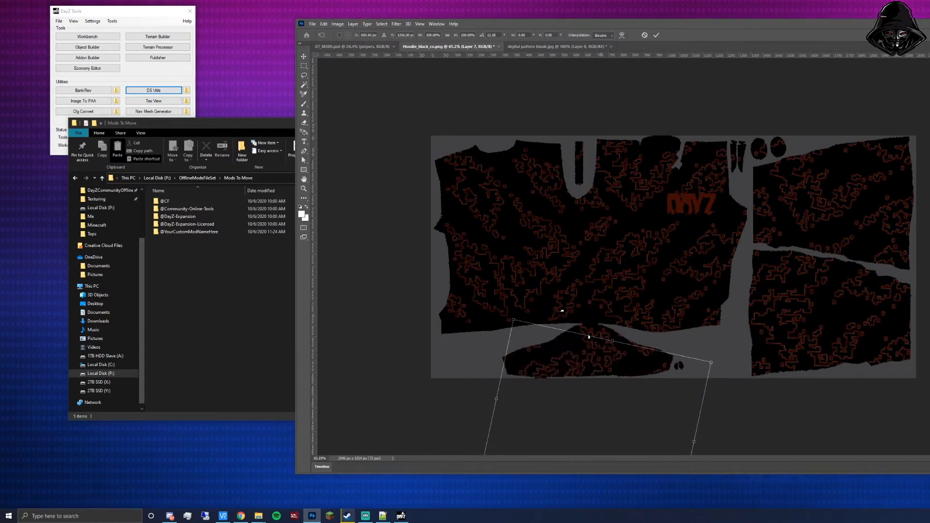
left_click_drag(614, 376, 544, 362)
key("Return")
key("w")
key("ctrl+t")
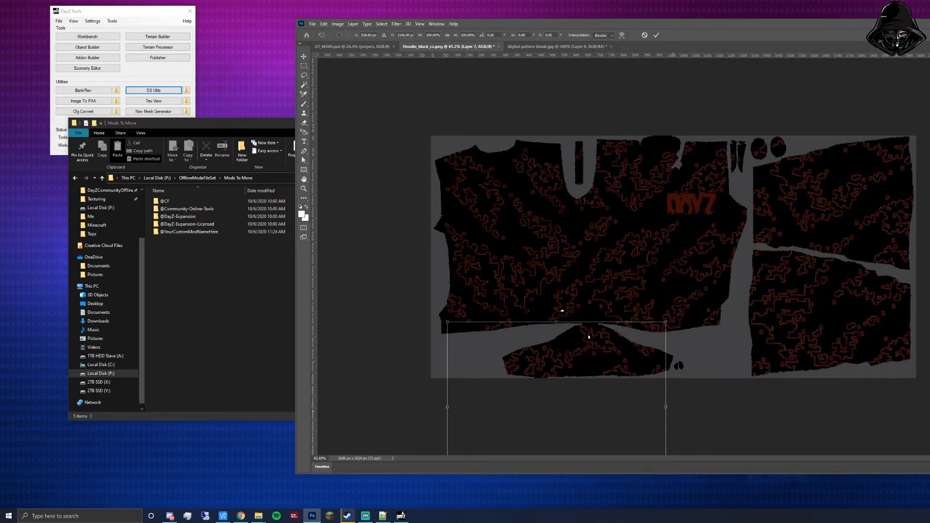
left_click_drag(678, 384, 677, 376)
left_click_drag(602, 402, 601, 401)
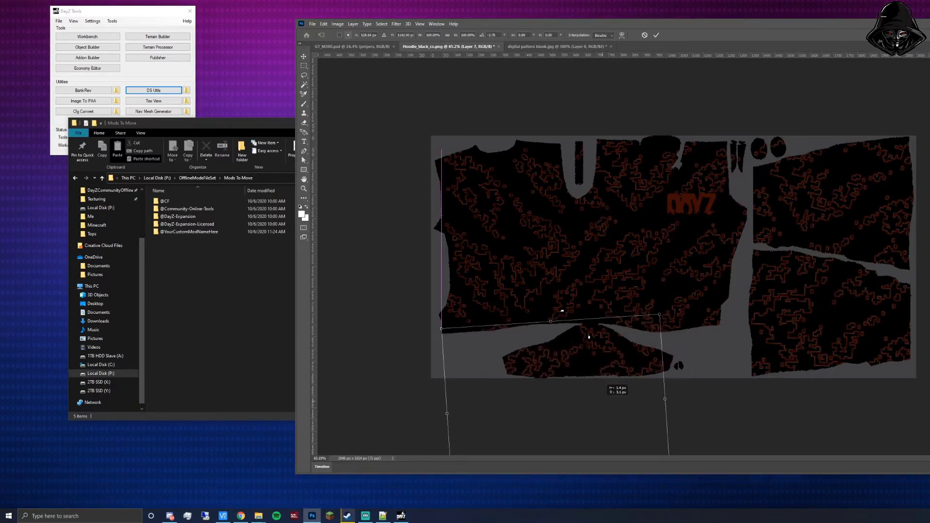
key("Return")
key("w")
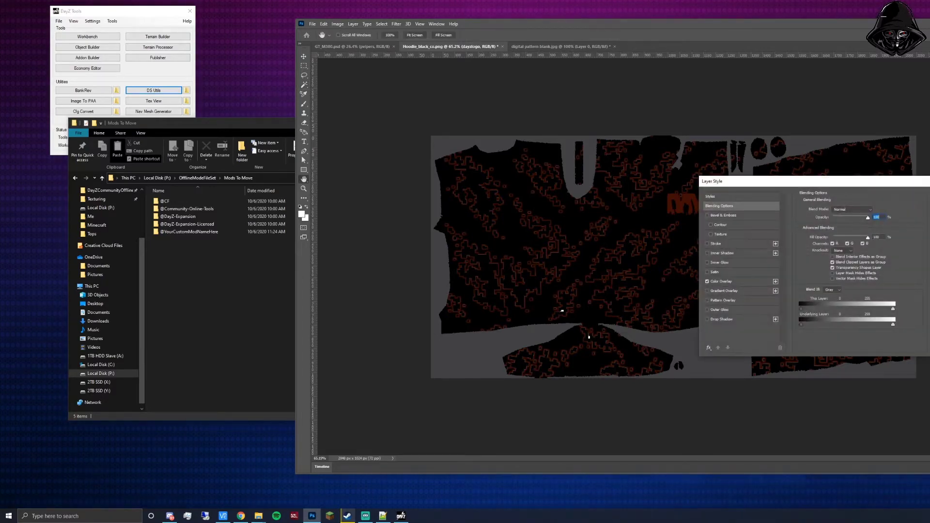
Give the DayZ logo layer a dark red Color Overlay and a red Outer Glow.
left_click(736, 280)
left_click(874, 209)
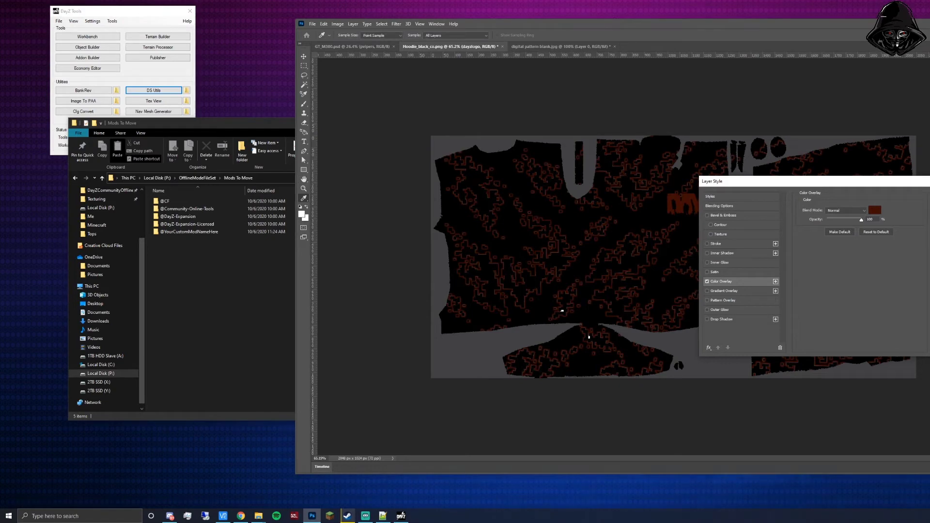
key("Return")
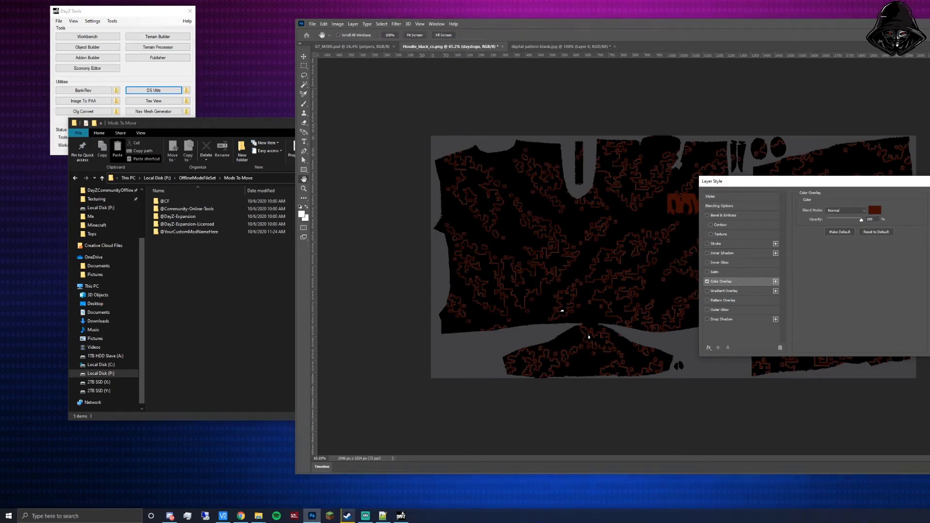
left_click_drag(756, 182, 912, 184)
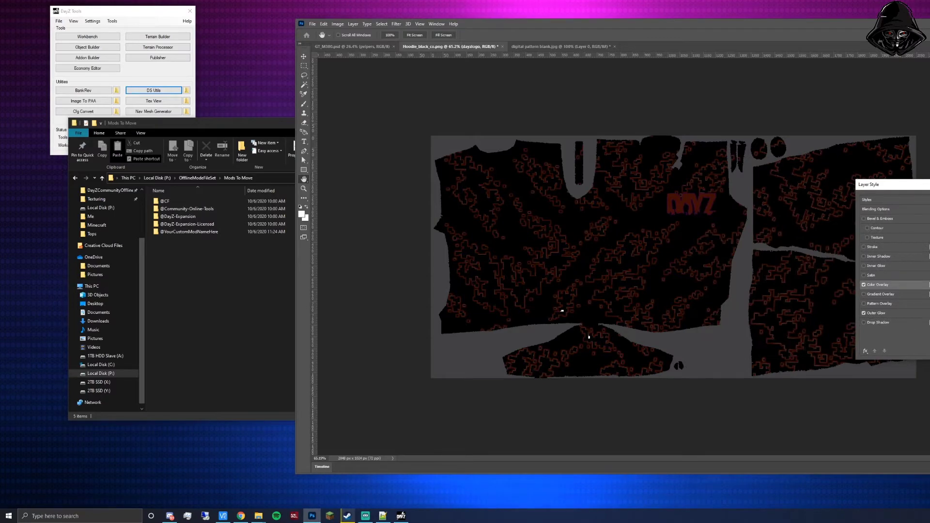
left_click(876, 313)
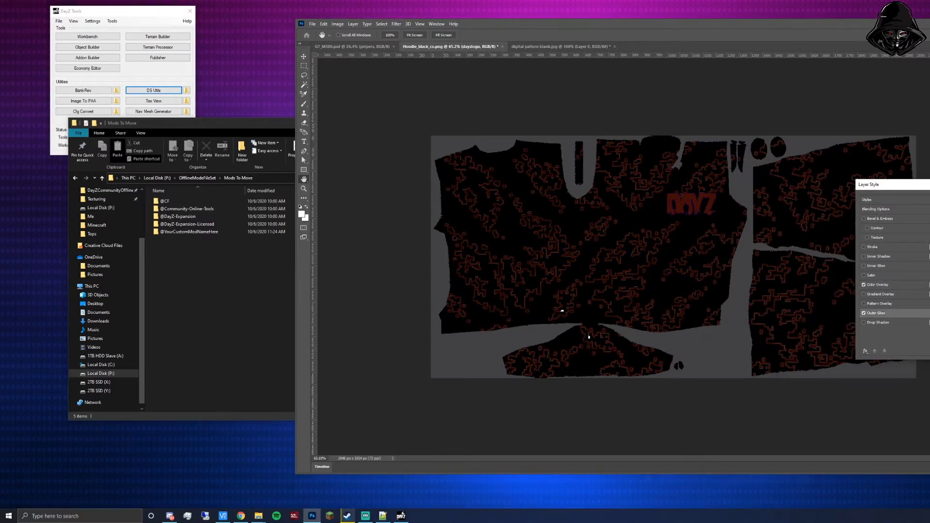
left_click(876, 284)
left_click(876, 313)
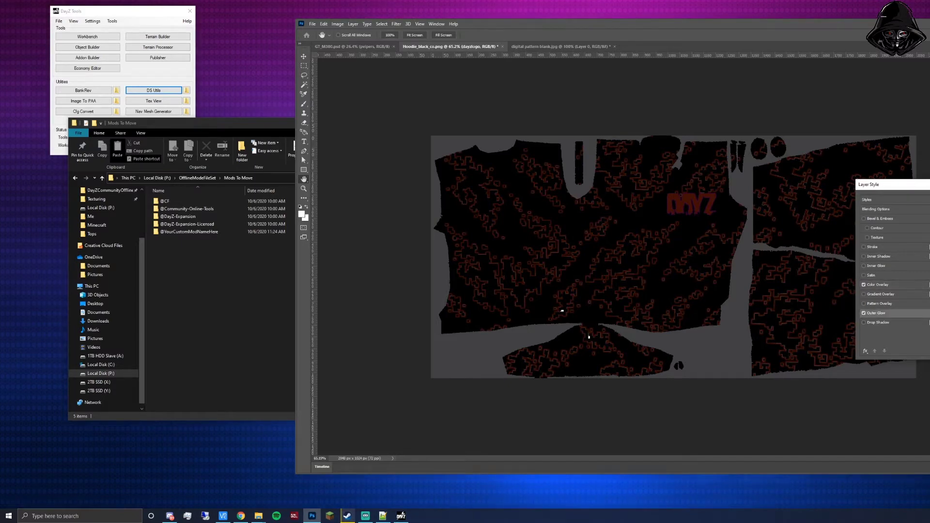
key("i")
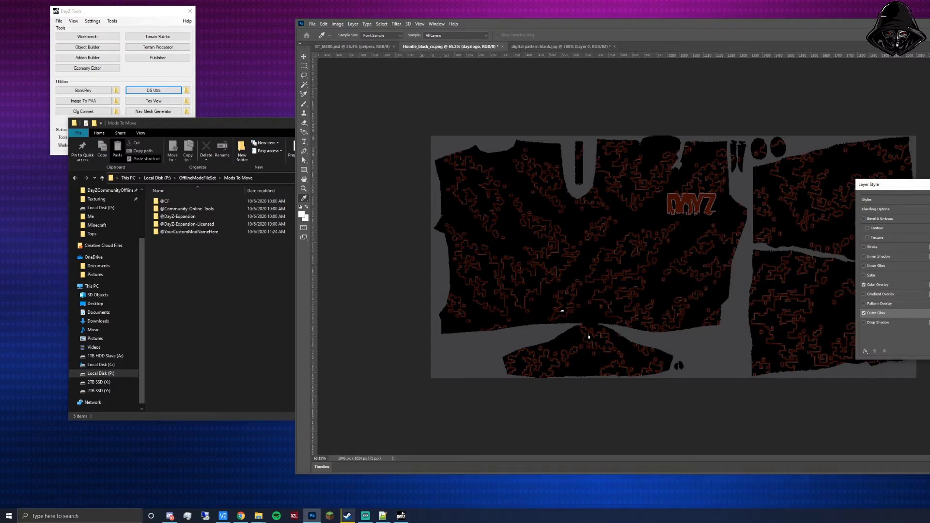
key("h")
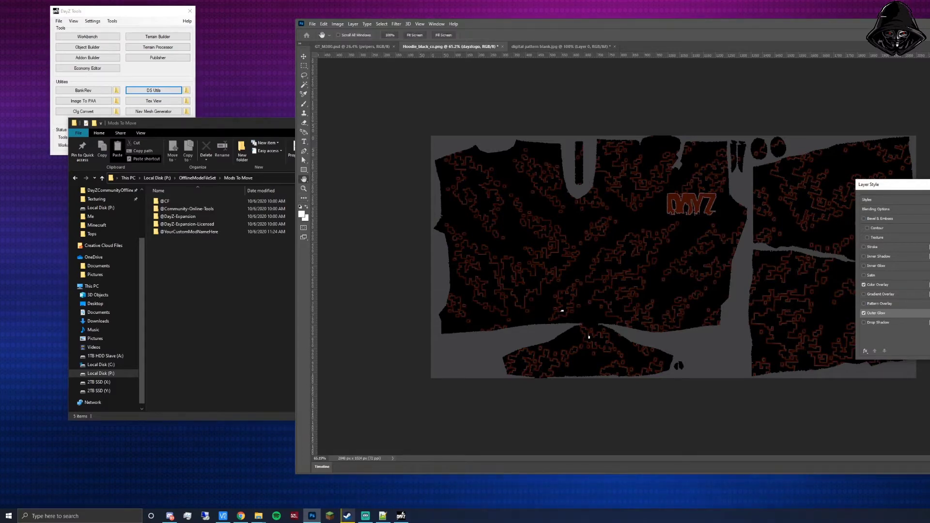
key("w")
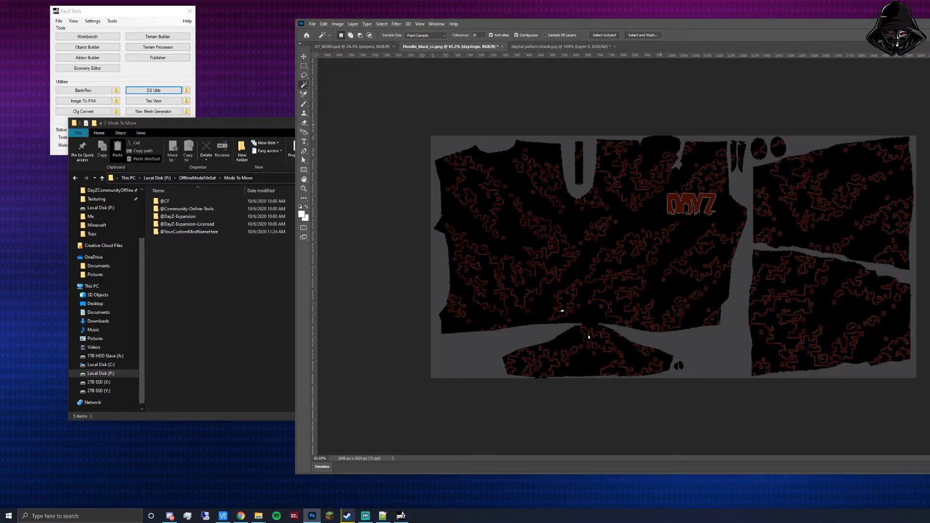
Save the hoodie document as TutorialHoodie.psd in the mod's DerpsTextures\Tops\data folder.
left_click_drag(732, 26, 720, 22)
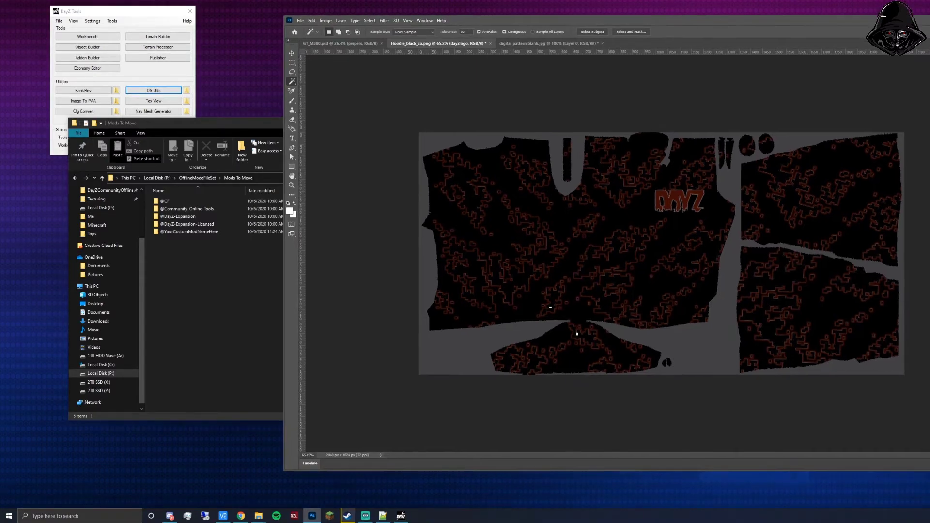
key("ctrl+shift+s")
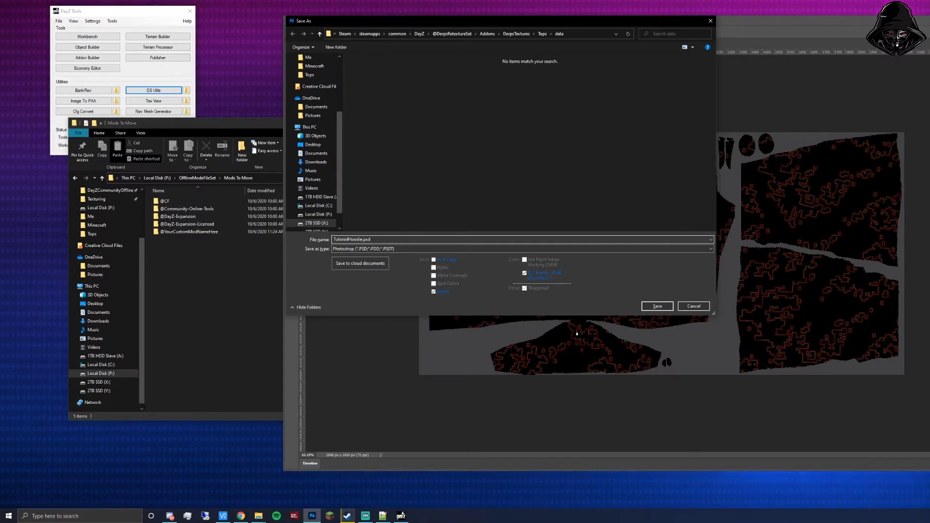
key("Return")
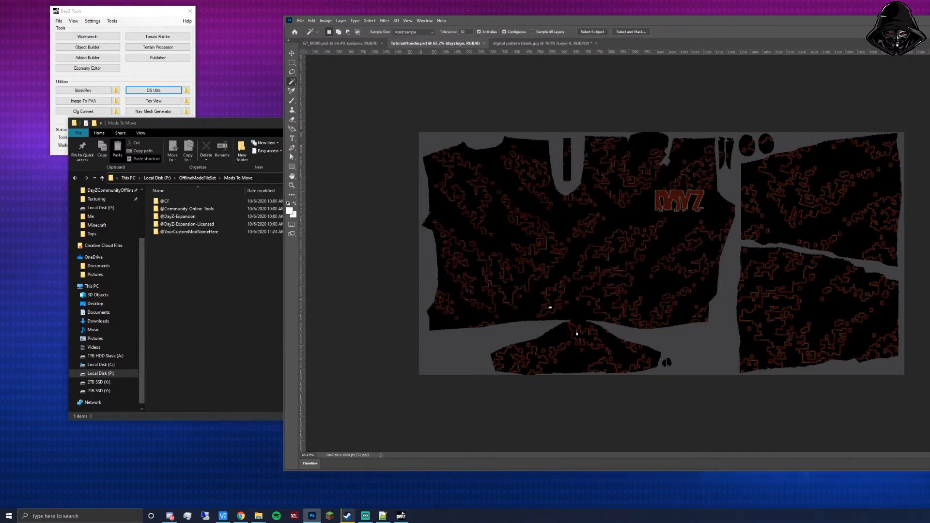
Save a PNG version of the texture as TutorialHoodie.png in the same data folder, using the large file size option.
key("ctrl+shift+s")
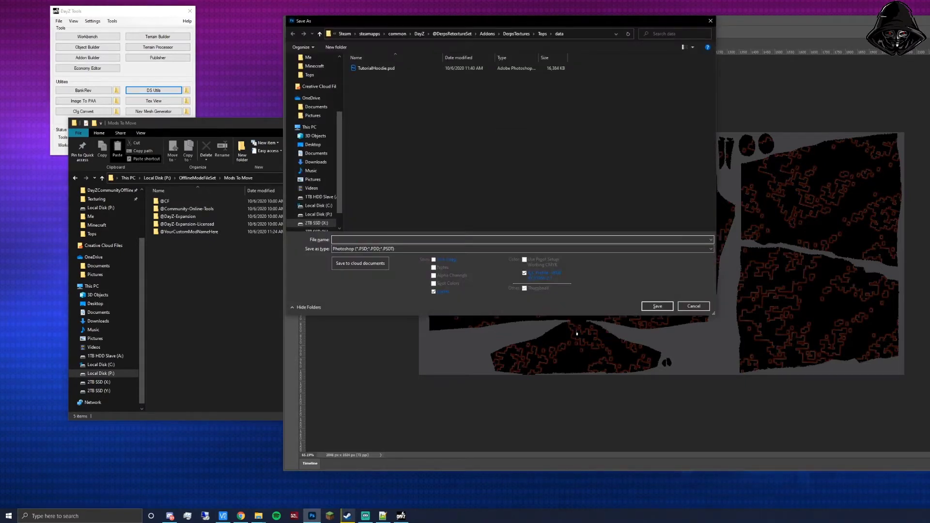
left_click(376, 68)
left_click(388, 248)
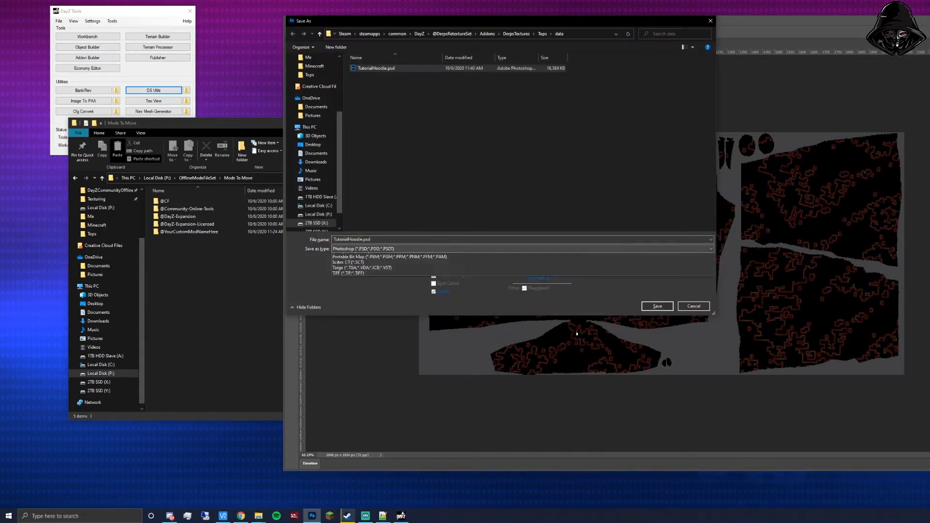
left_click(577, 348)
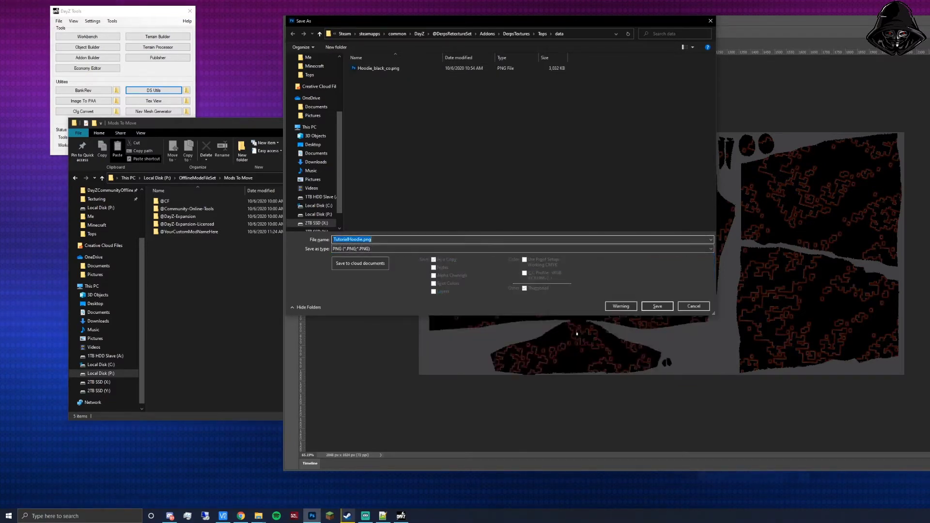
key("Return")
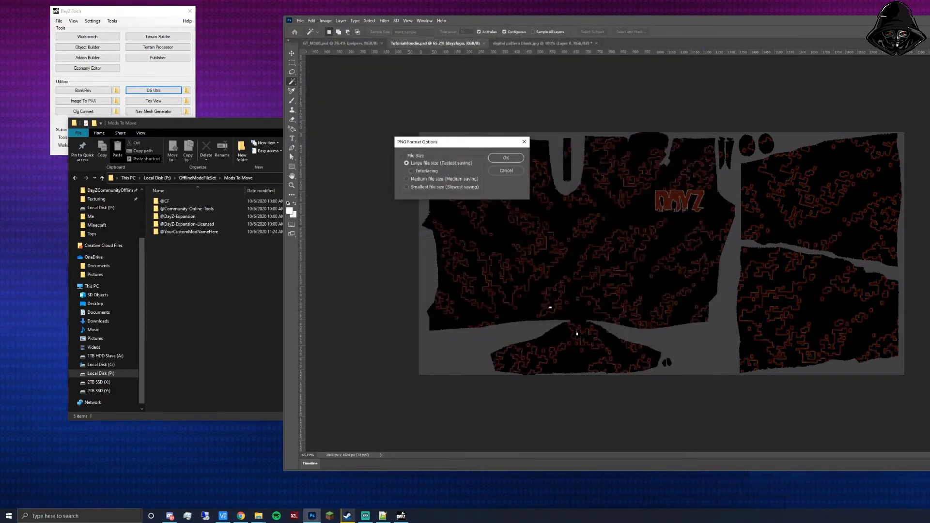
key("Return")
Leave Photoshop, look through the folders on Local Disk (P:) for the mod files and open the OfflineModeFileSet folder.
key("super+Down")
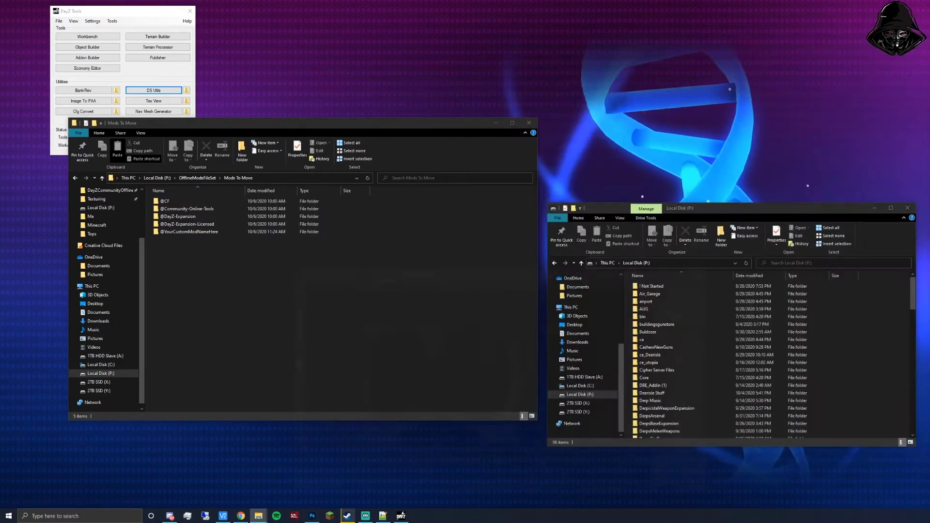
left_click_drag(743, 209, 770, 87)
scroll(718, 236, "down", 3)
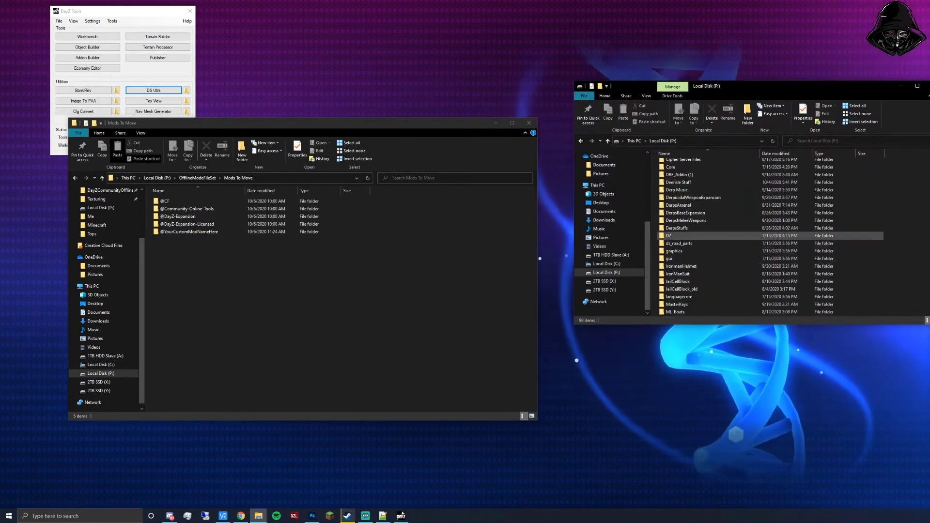
scroll(717, 237, "down", 4)
left_click_drag(731, 86, 720, 172)
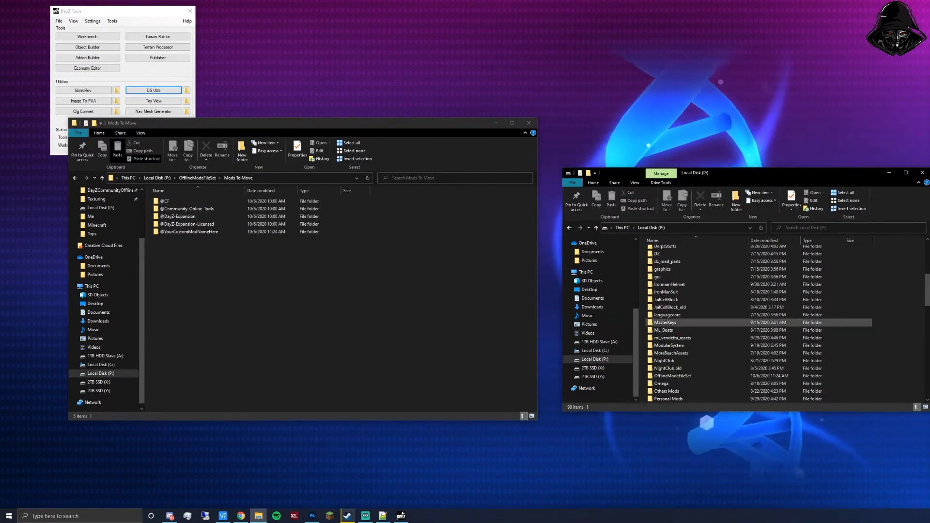
left_click_drag(719, 172, 702, 154)
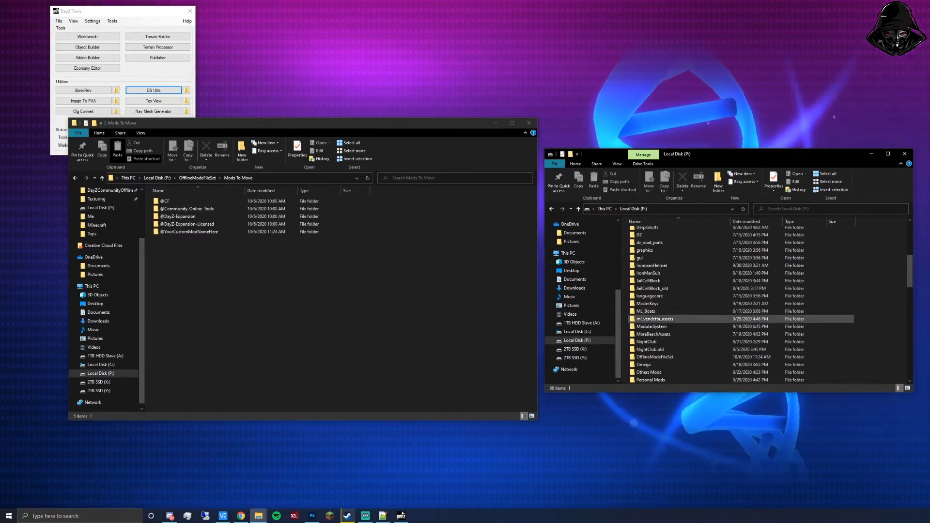
scroll(741, 302, "down", 2)
scroll(741, 290, "down", 4)
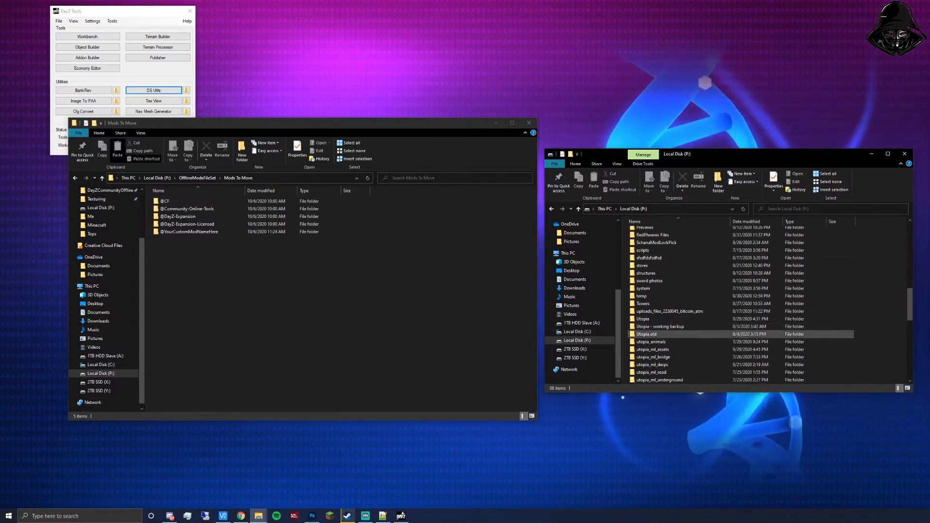
scroll(740, 300, "up", 4)
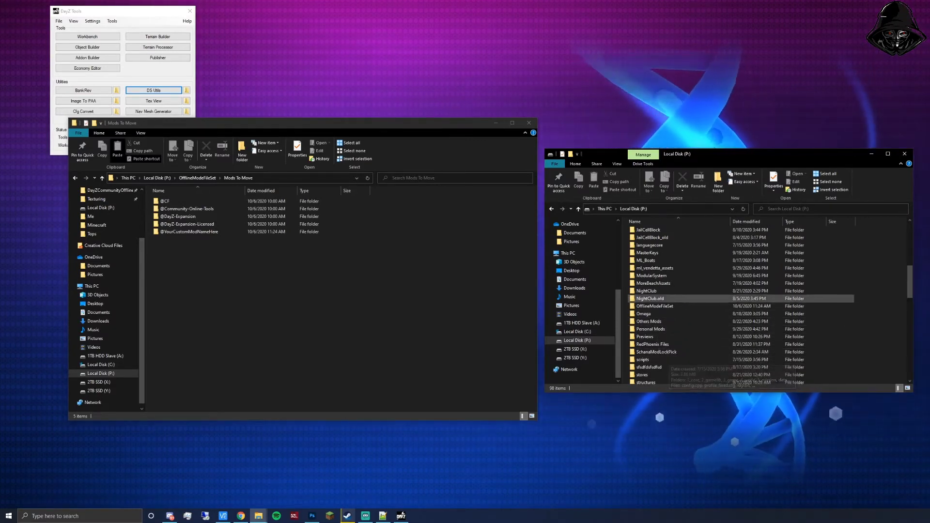
double_click(653, 306)
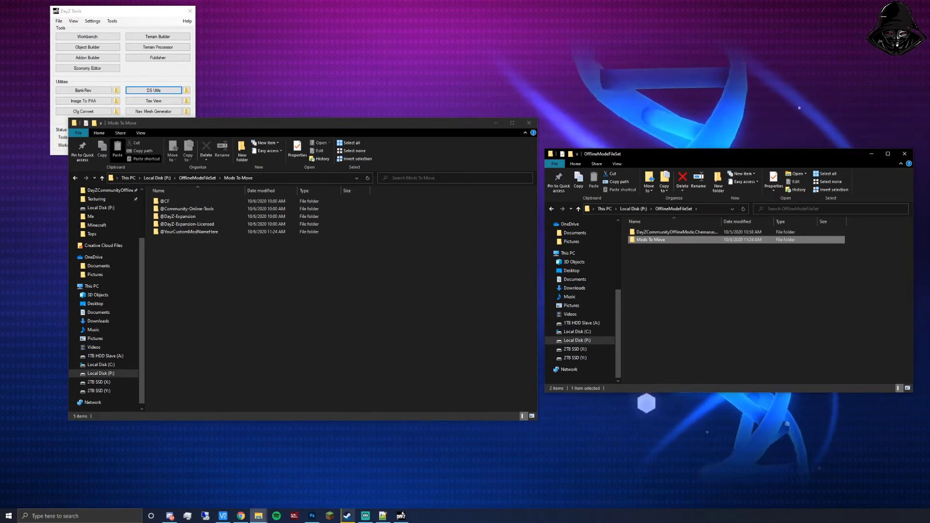
Open the DayZ game folder on drive X: under GameLibrary\Steam\steamapps\common.
left_click(575, 349)
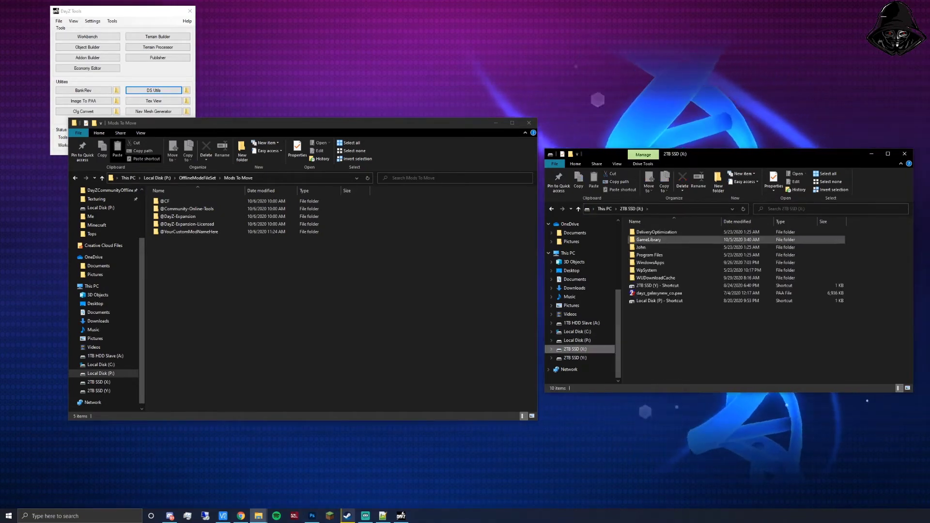
double_click(649, 239)
double_click(647, 285)
left_click(647, 232)
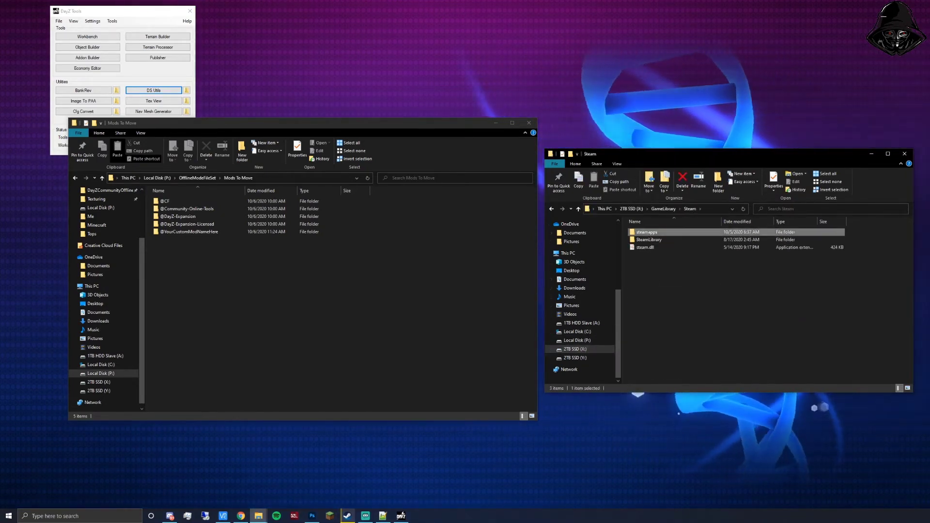
double_click(647, 232)
double_click(647, 232)
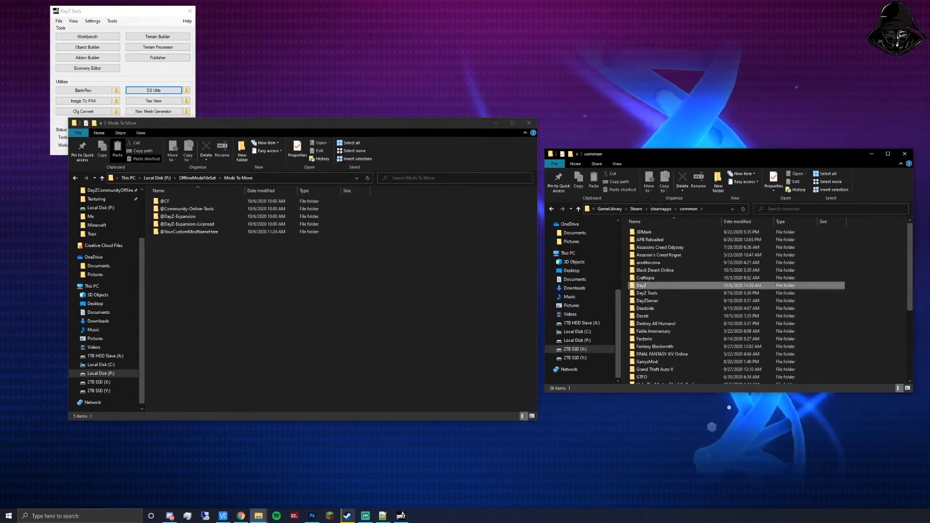
double_click(647, 285)
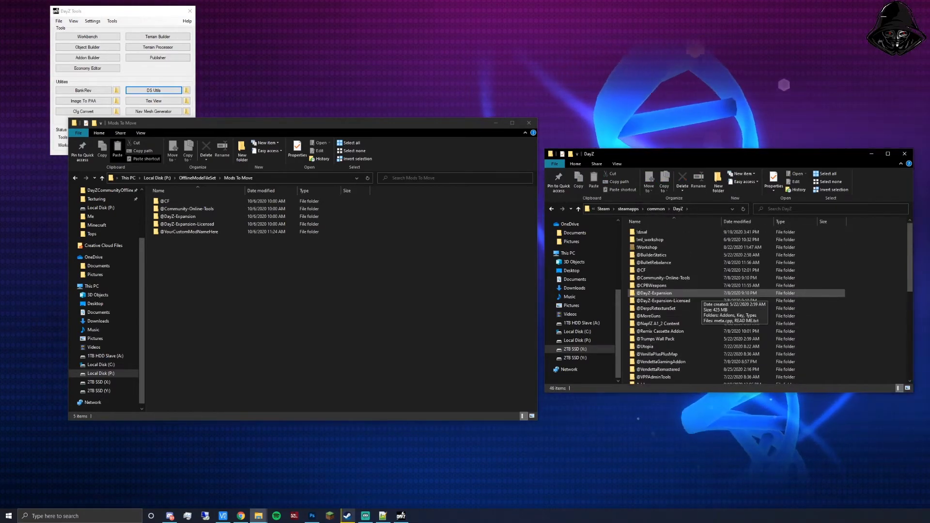
double_click(656, 308)
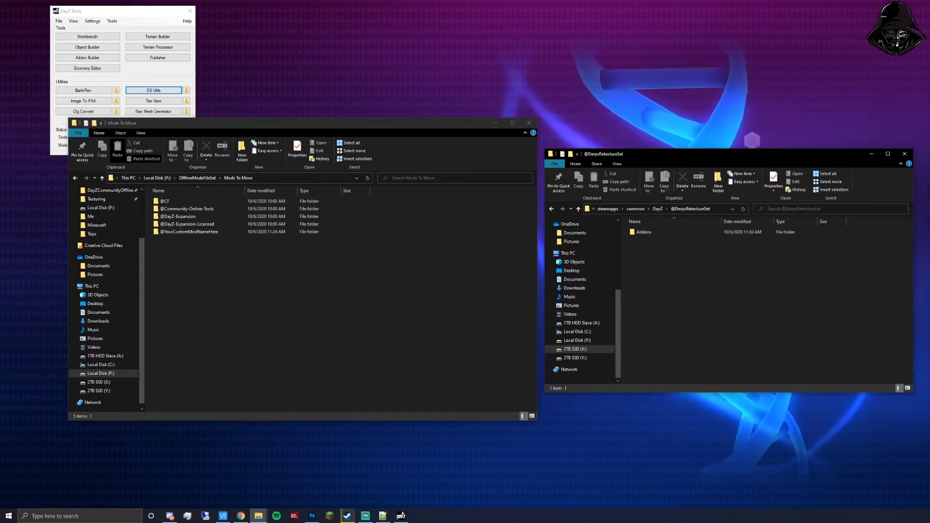
double_click(643, 232)
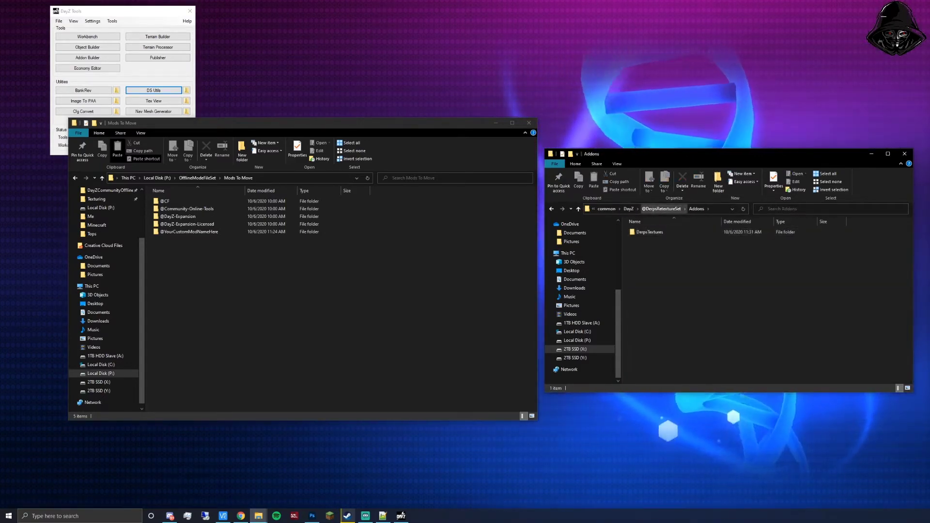
double_click(648, 232)
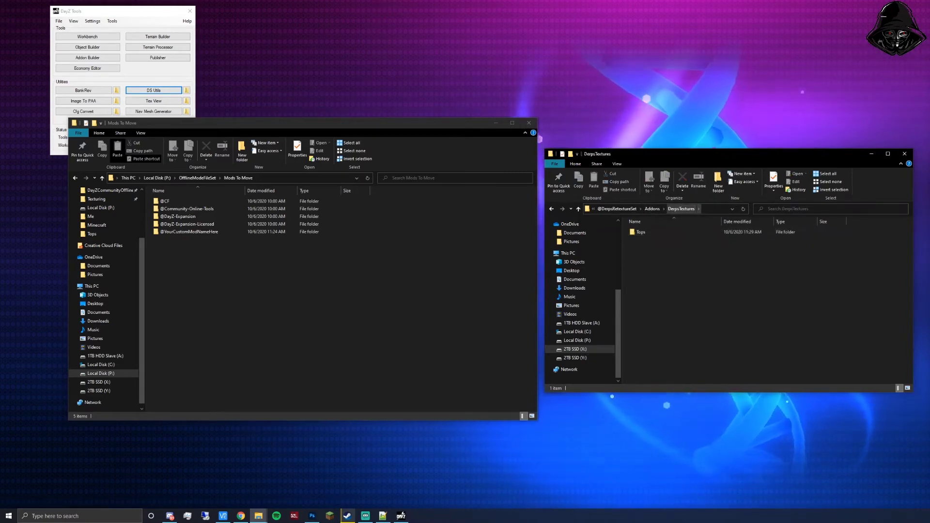
double_click(648, 232)
double_click(649, 232)
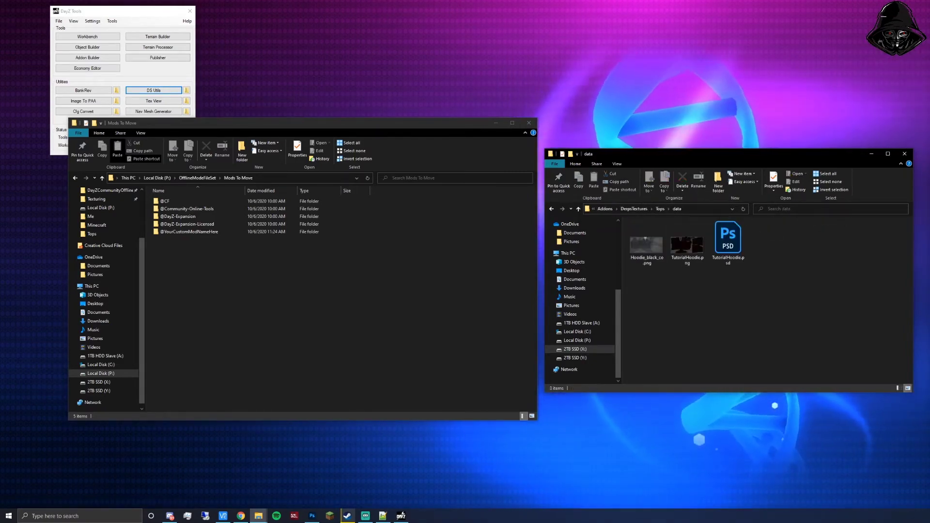
left_click_drag(634, 317, 778, 265)
mouse_move(783, 229)
left_mouse_down()
mouse_move(653, 264)
mouse_move(626, 284)
mouse_move(786, 240)
left_mouse_up()
left_click(628, 289)
left_click(727, 242)
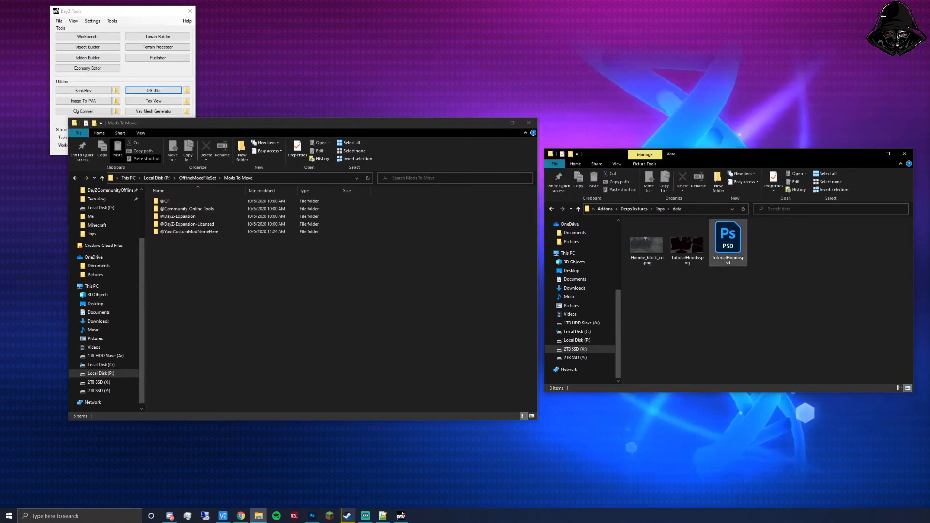
left_click(775, 252)
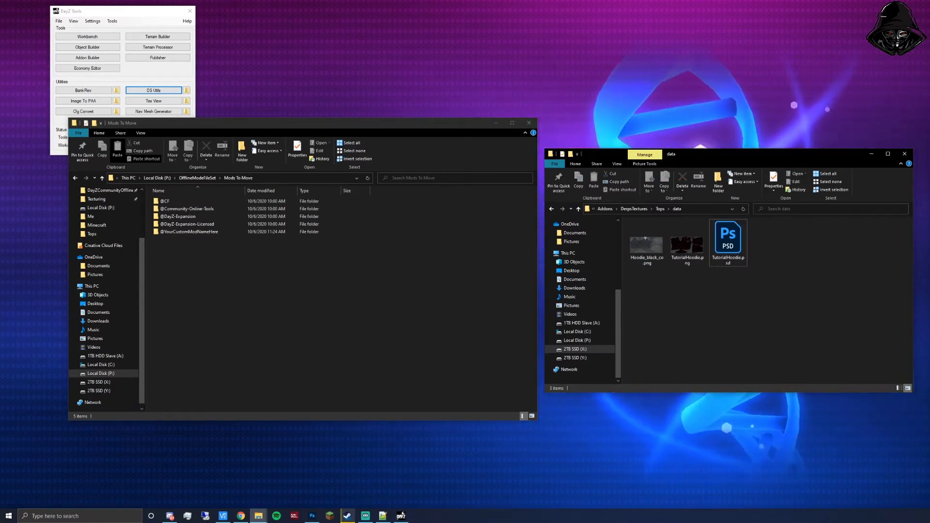
left_click(727, 240, "ctrl")
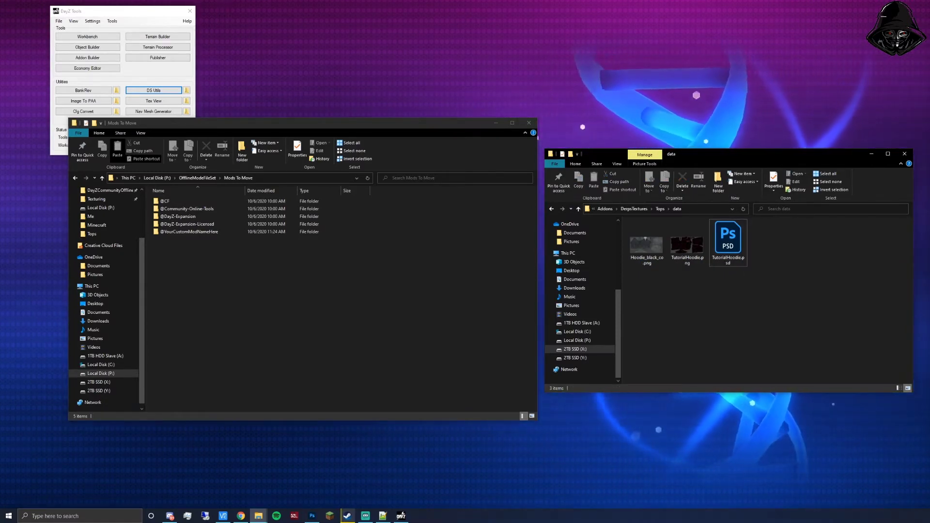
left_click(728, 240)
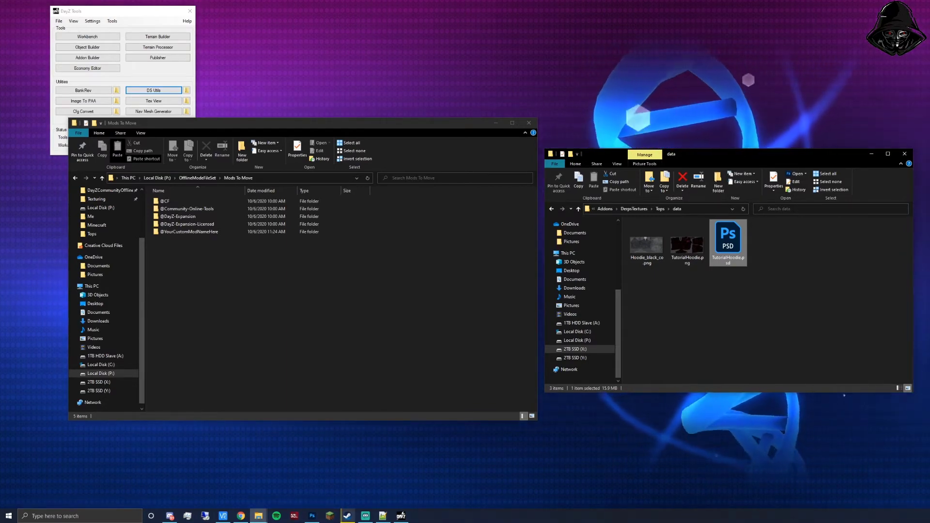
key("Escape")
Delete TutorialHoodie.psd and Hoodie_black_co.png from the mod's data folder.
left_click(727, 242)
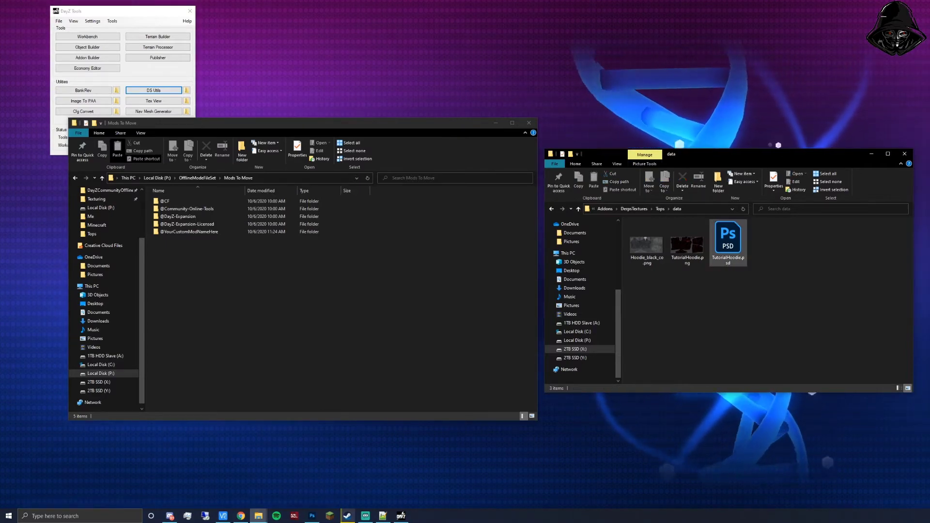
key("Escape")
key("ctrl+space")
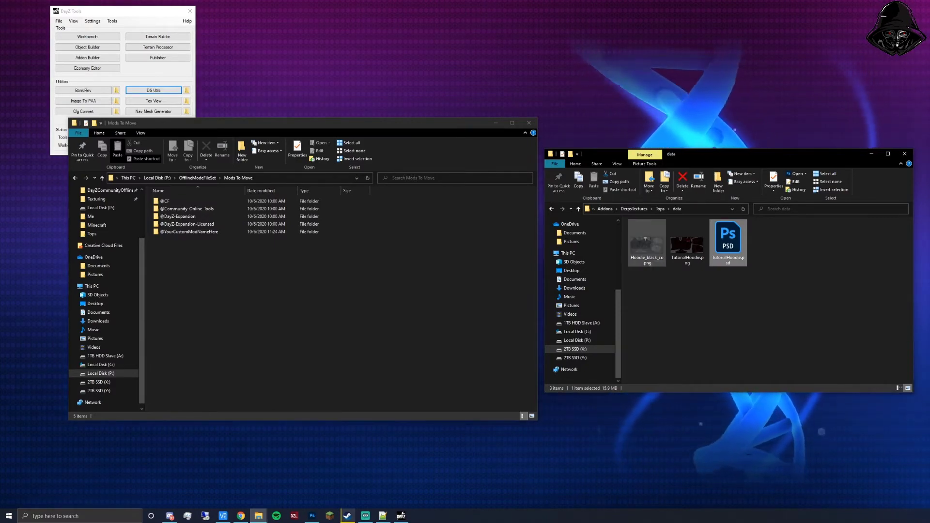
left_click(646, 242, "ctrl")
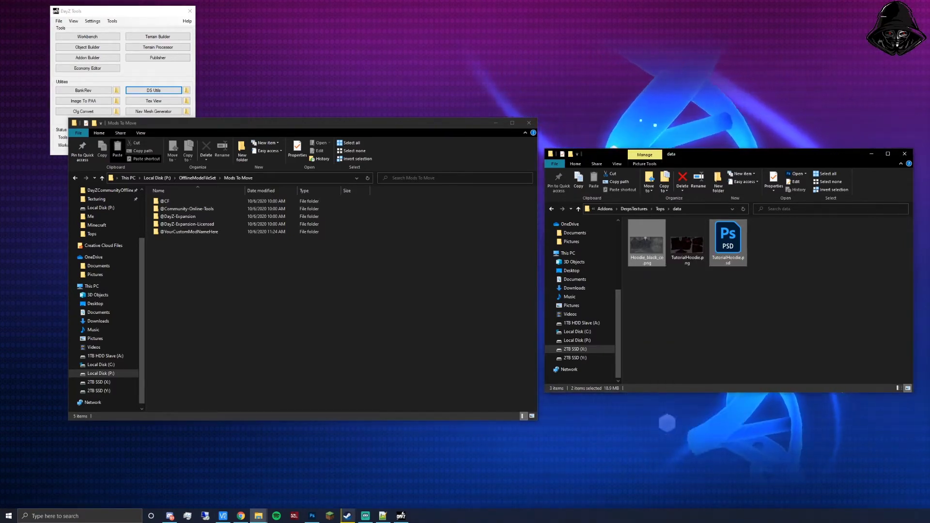
key("Delete")
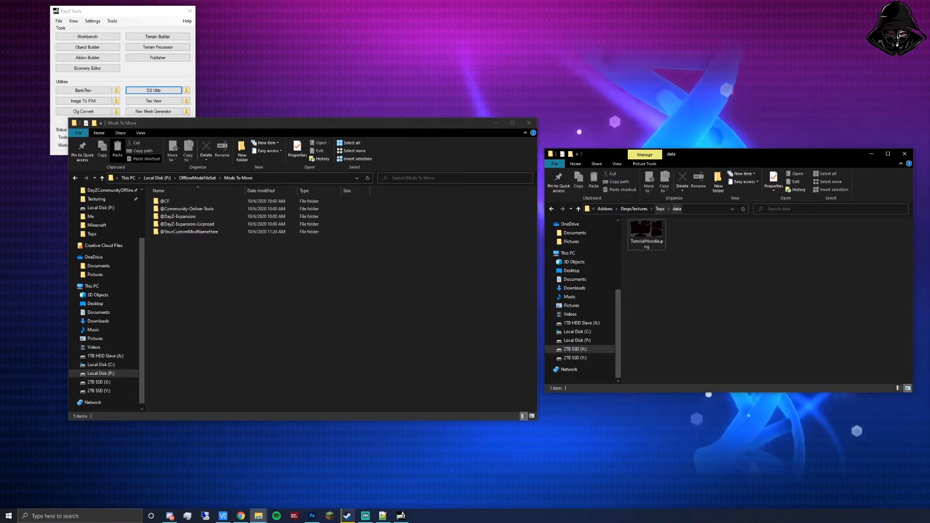
Launch Tex View from DayZ Tools and narrow its window so the data folder is accessible beside it.
key("alt+Tab")
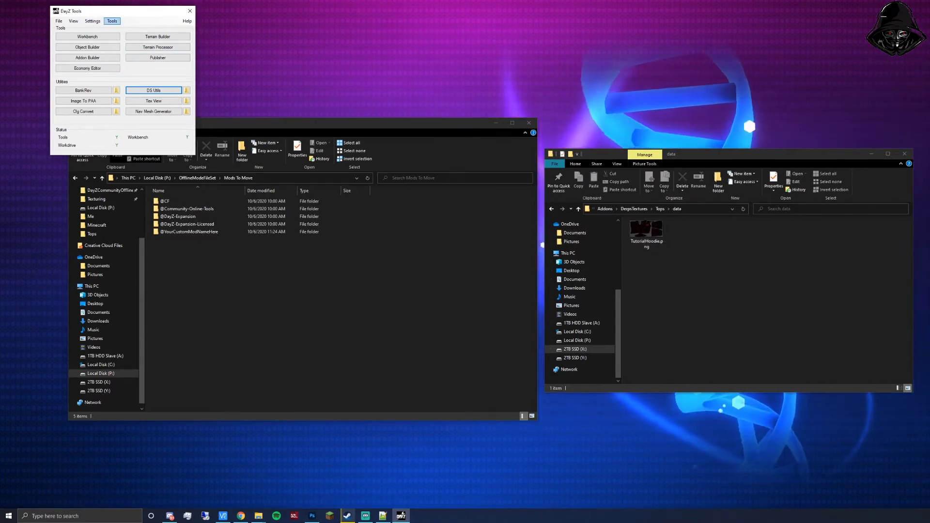
left_click(153, 101)
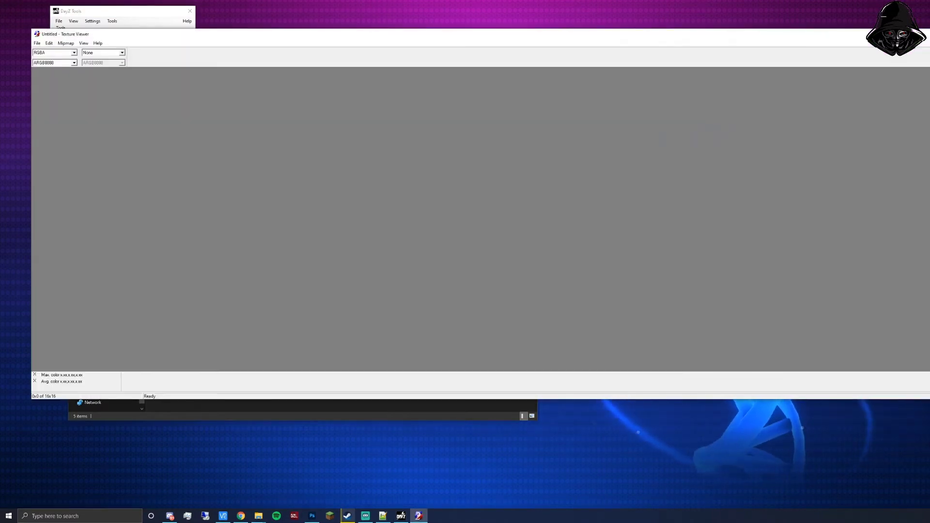
left_click_drag(929, 297, 521, 297)
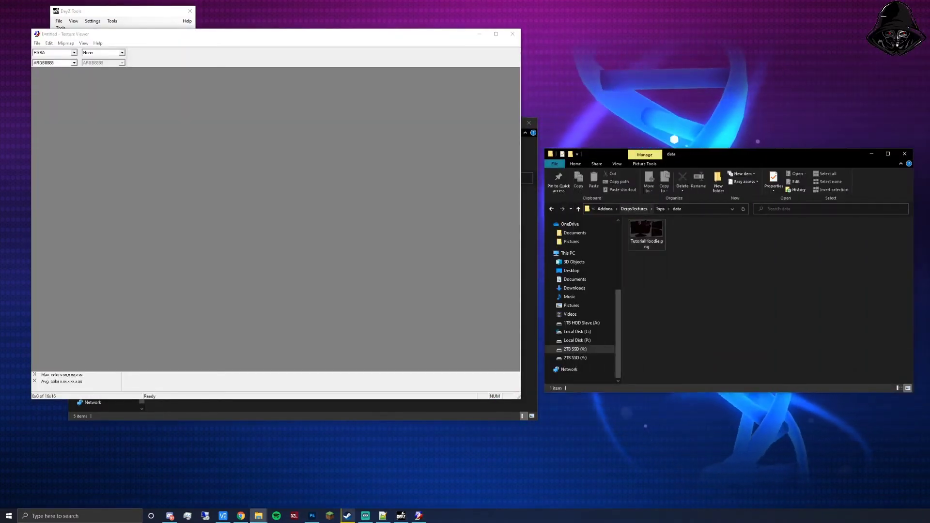
Load TutorialHoodie.png from the data folder into Texture Viewer and fit the whole hoodie texture in view.
left_click_drag(705, 158, 714, 70)
left_click(655, 145)
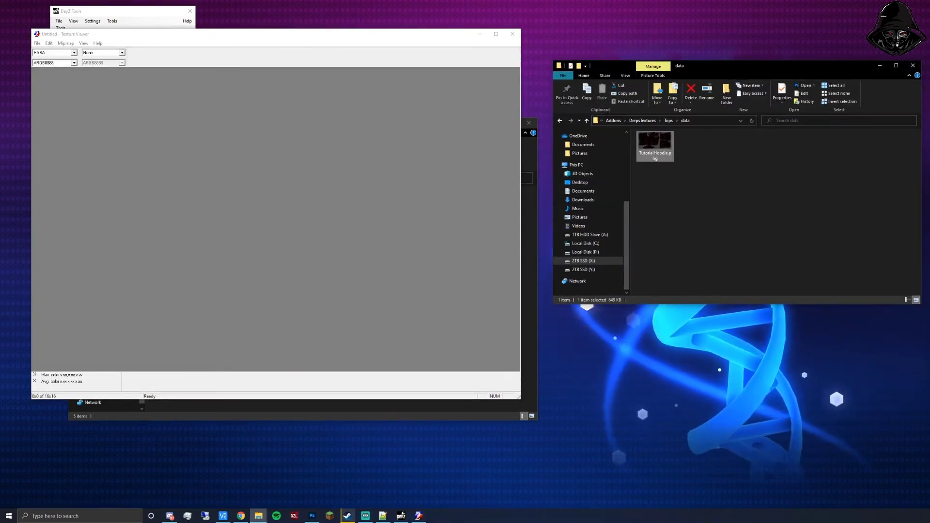
left_click_drag(655, 145, 330, 215)
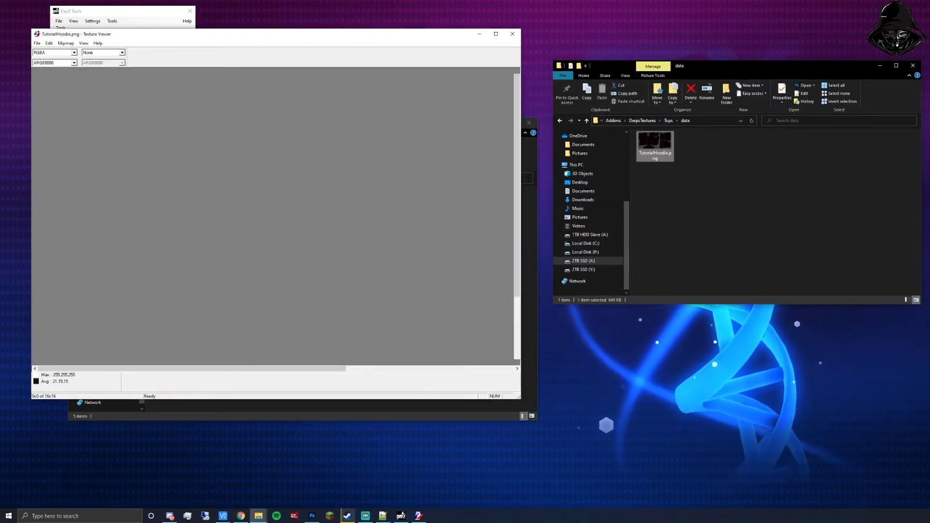
scroll(329, 216, "down", 1)
scroll(181, 141, "up", 2)
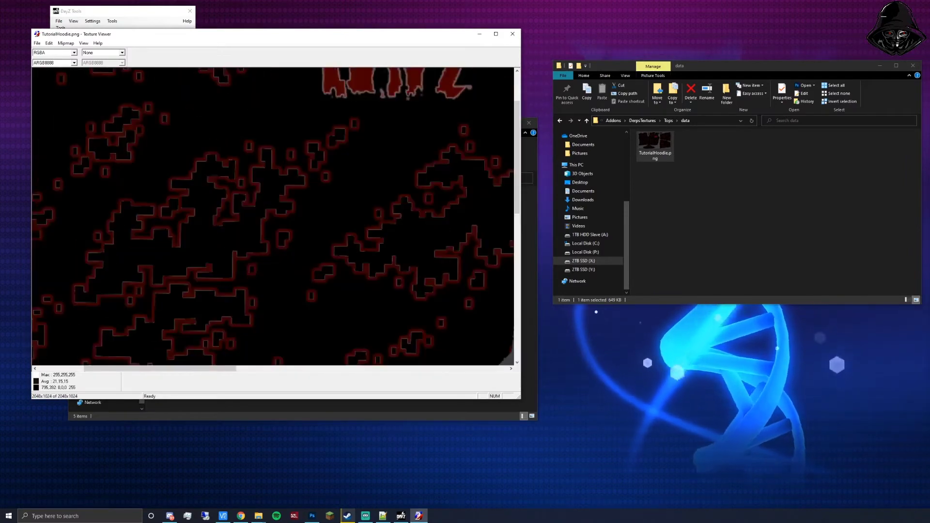
scroll(179, 143, "down", 3)
scroll(177, 143, "up", 2)
scroll(276, 218, "down", 2)
scroll(276, 218, "up", 1)
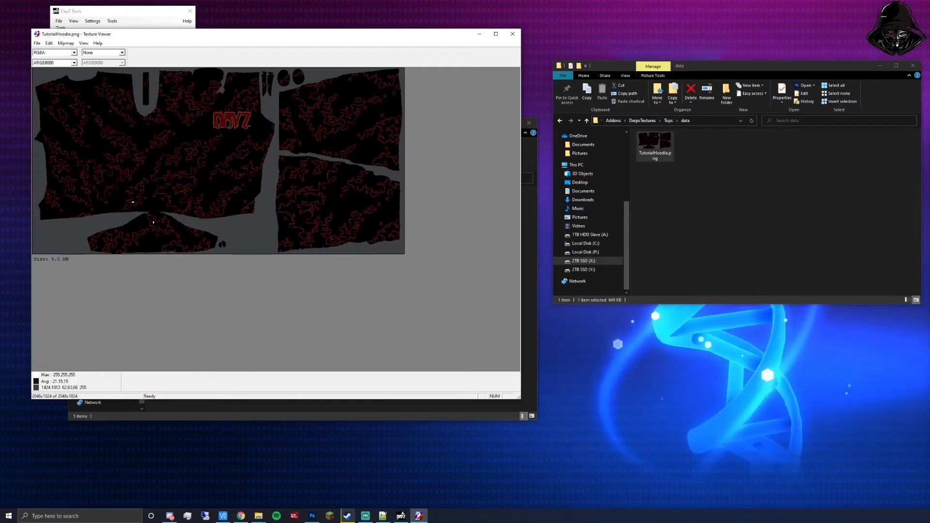
Save the hoodie texture in the data folder as TutorialHoodie.paa and close Texture Viewer.
key("ctrl+s")
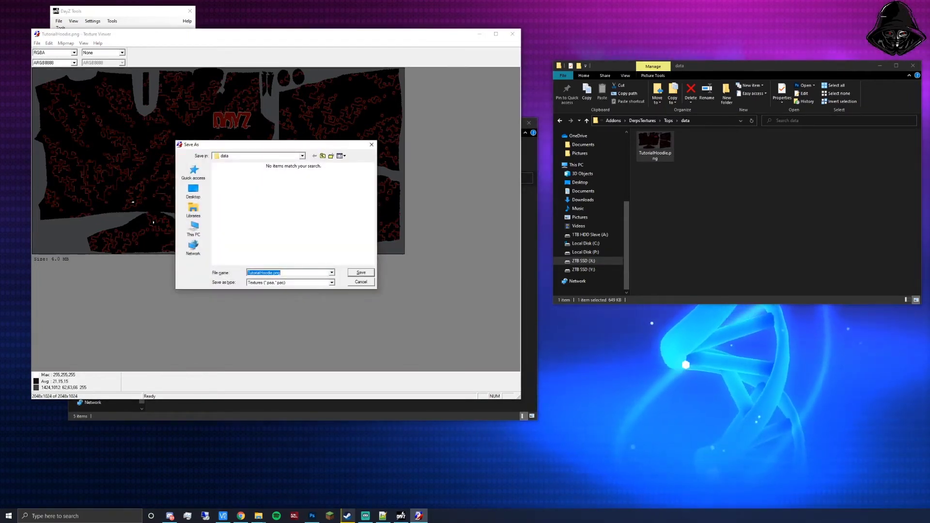
left_click(37, 43)
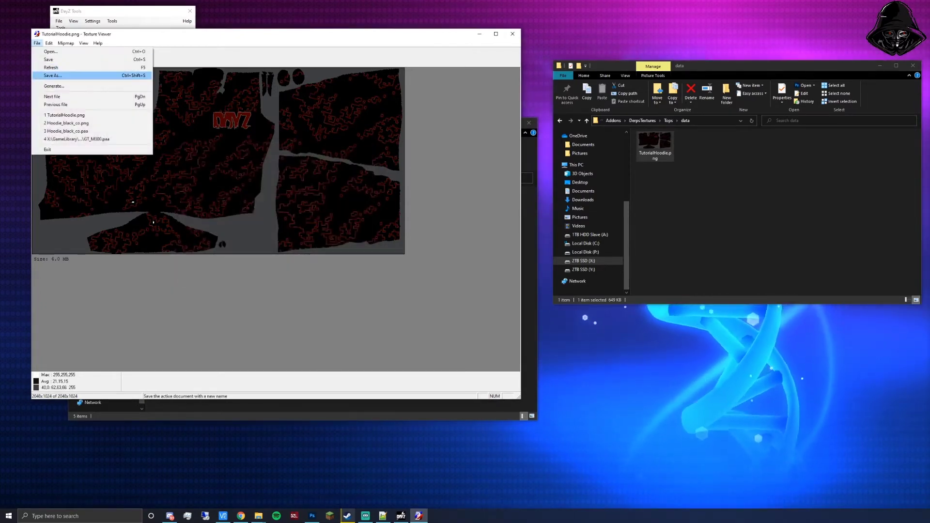
left_click(58, 75)
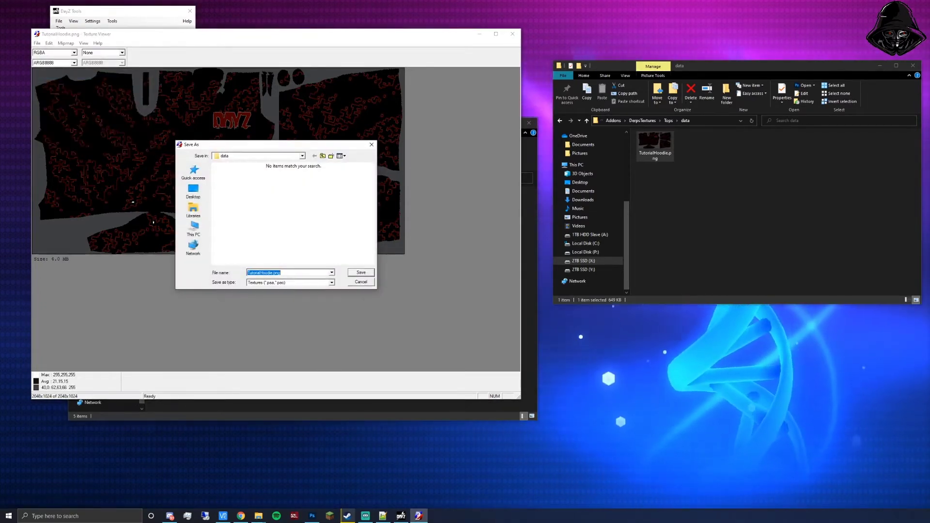
left_click(281, 272)
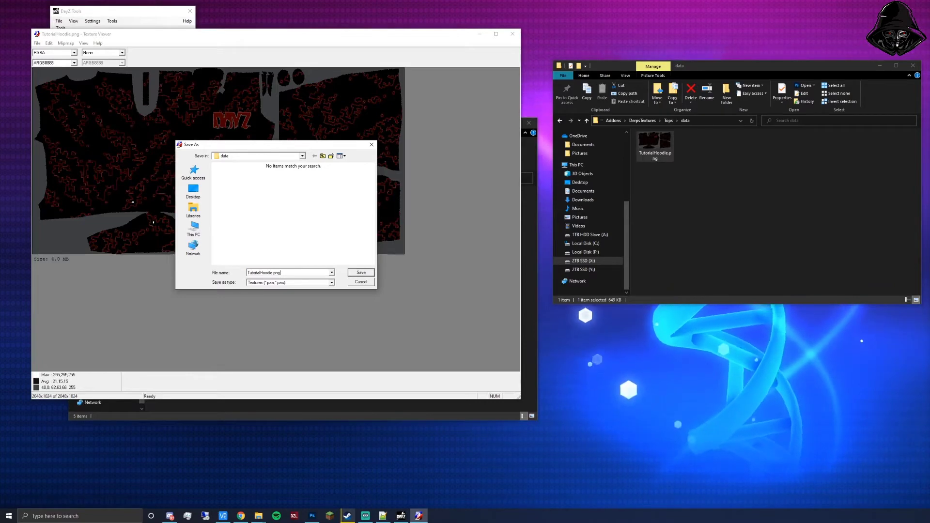
key("BackSpace")
key("BackSpace")
key("BackSpace")
type("paa")
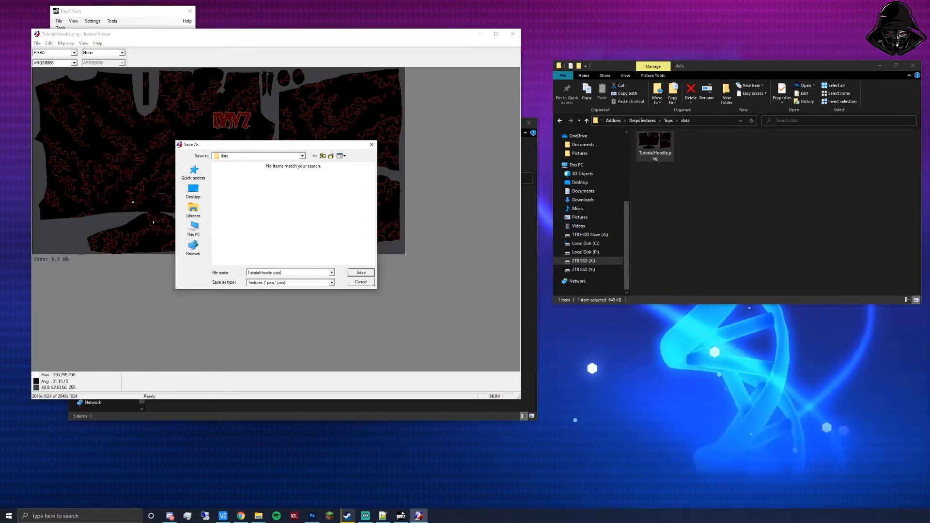
key("Return")
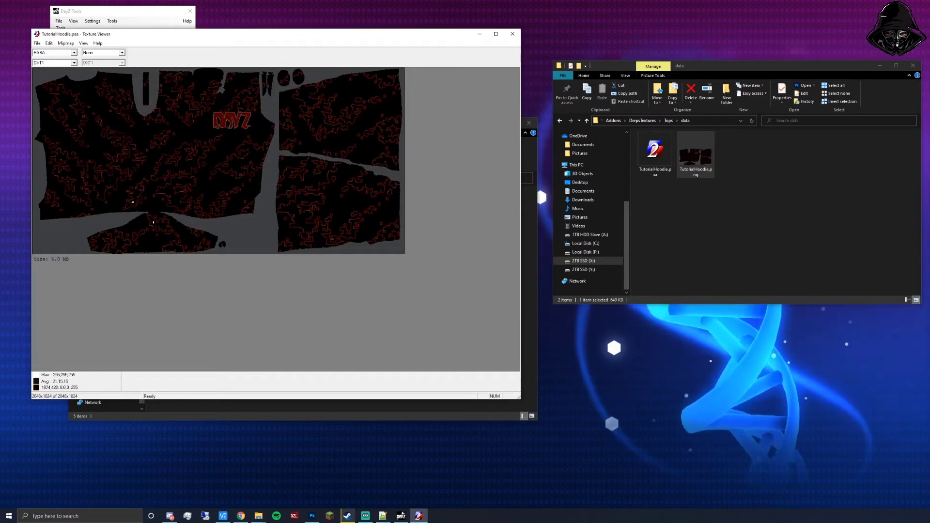
left_click(513, 34)
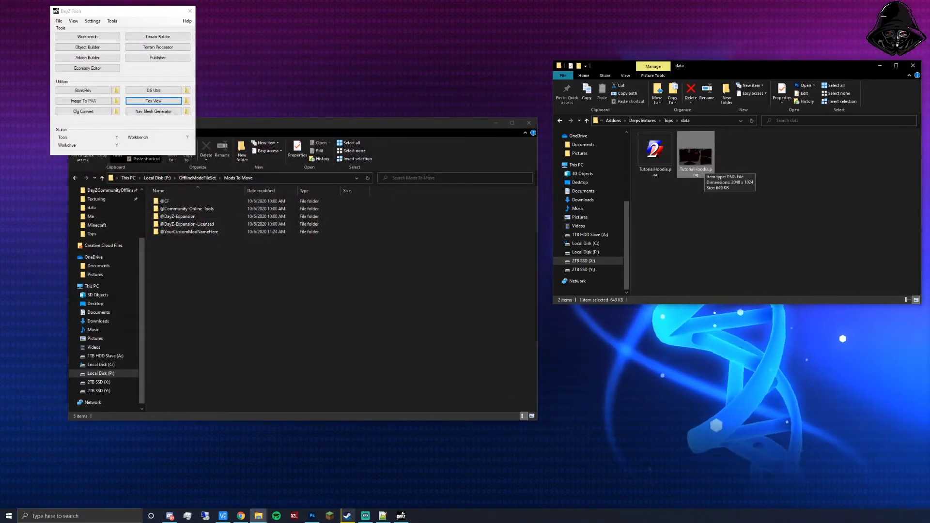
Delete TutorialHoodie.png from the data folder and open TutorialHoodie.paa briefly to check the converted texture.
right_click(705, 161)
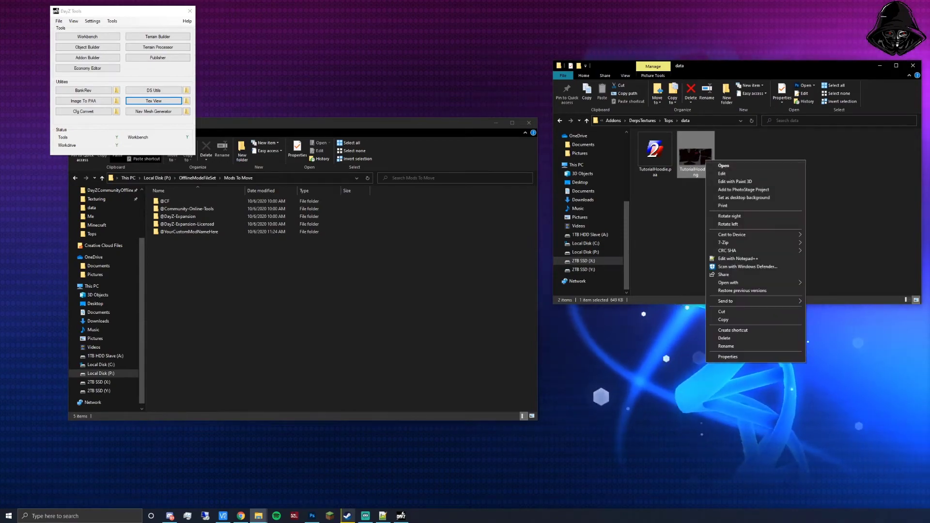
left_click(726, 333)
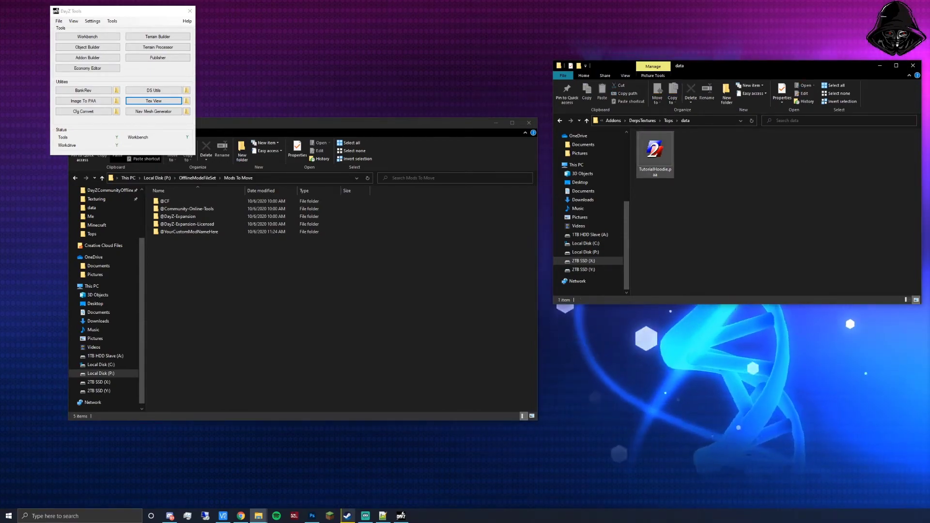
double_click(655, 150)
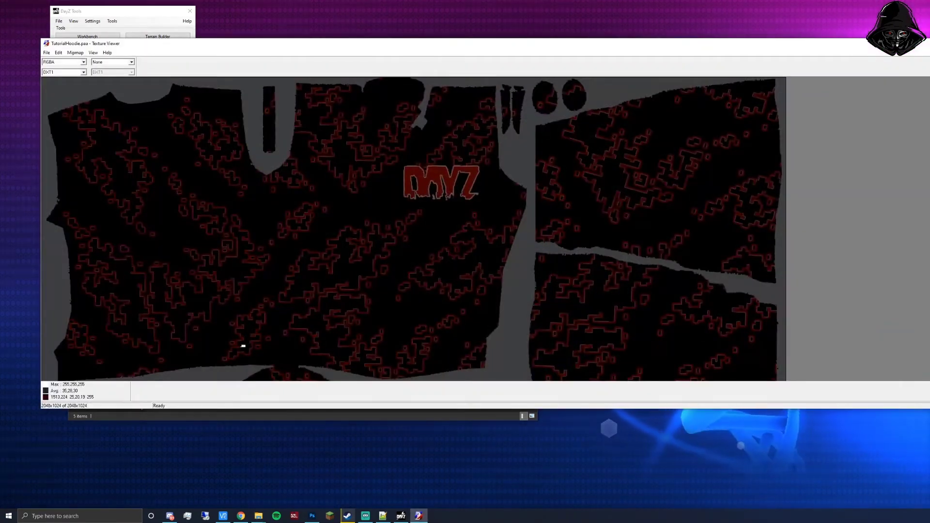
key("alt+F4")
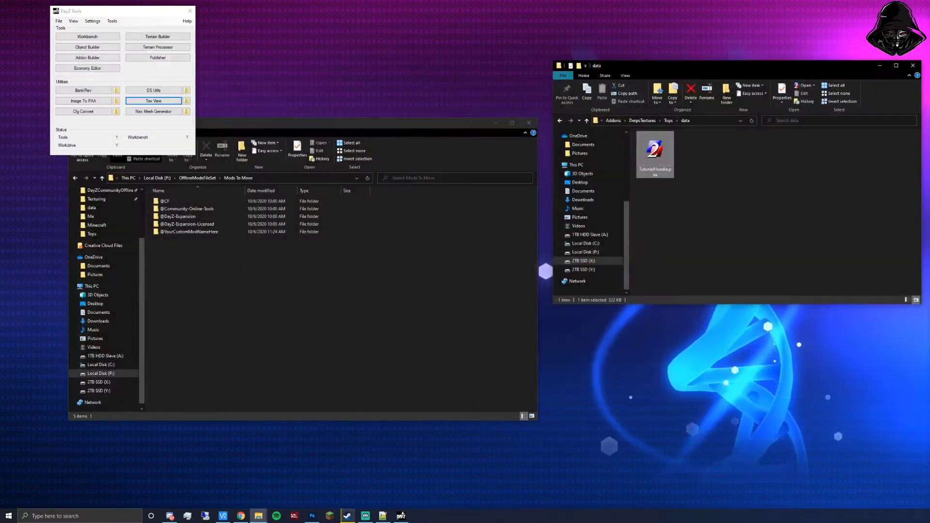
Check which program opens TutorialHoodie.paa in its file properties and view the alternative apps, leaving the association as is.
right_click(661, 151)
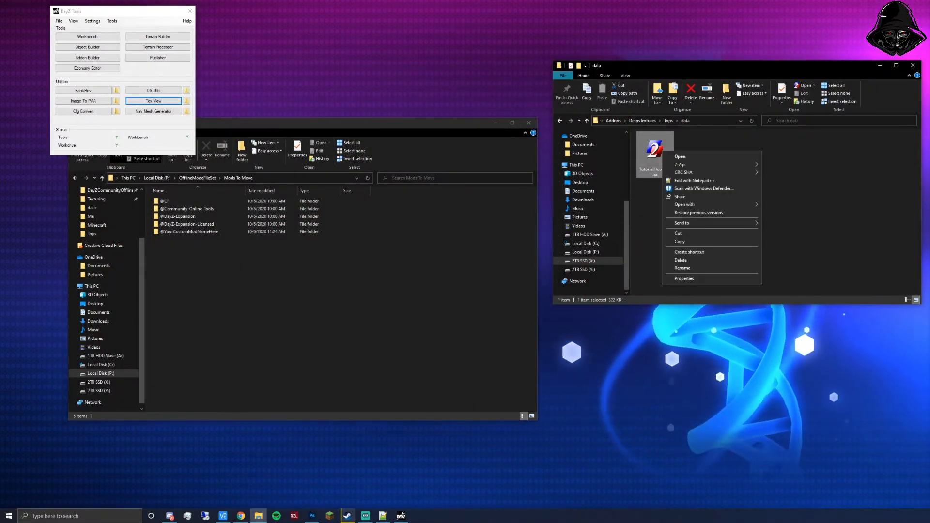
left_click(684, 279)
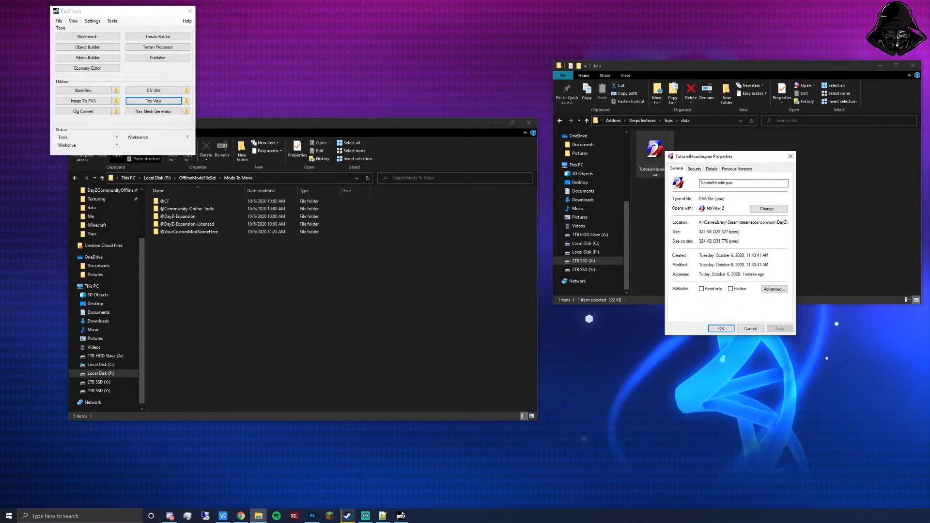
left_click_drag(750, 157, 813, 148)
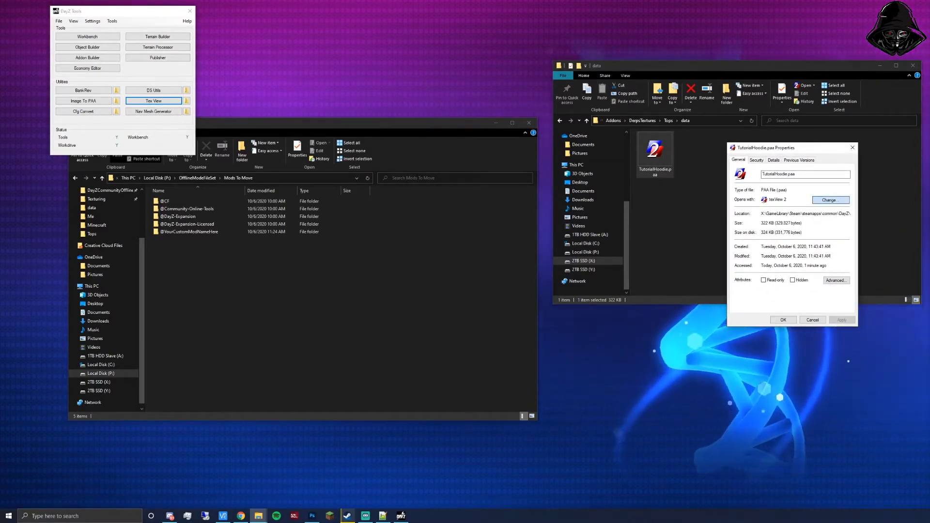
left_click(828, 200)
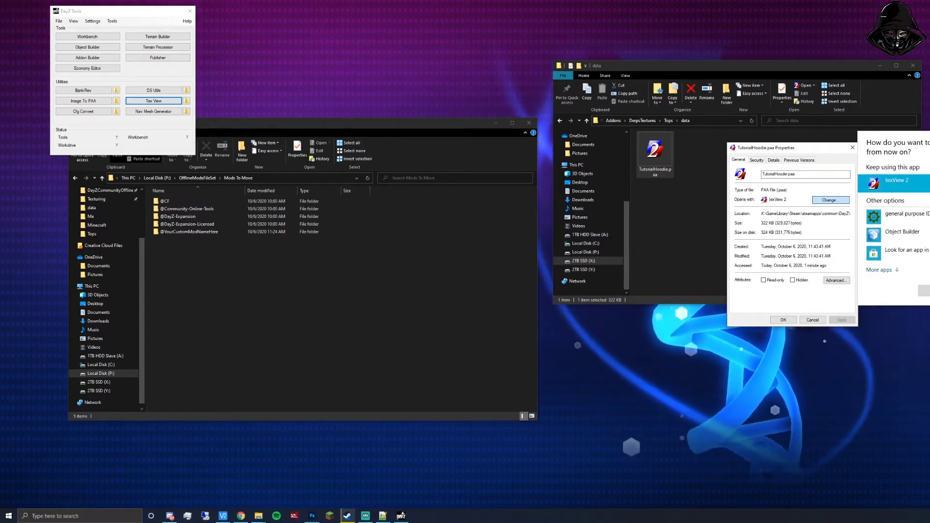
key("Escape")
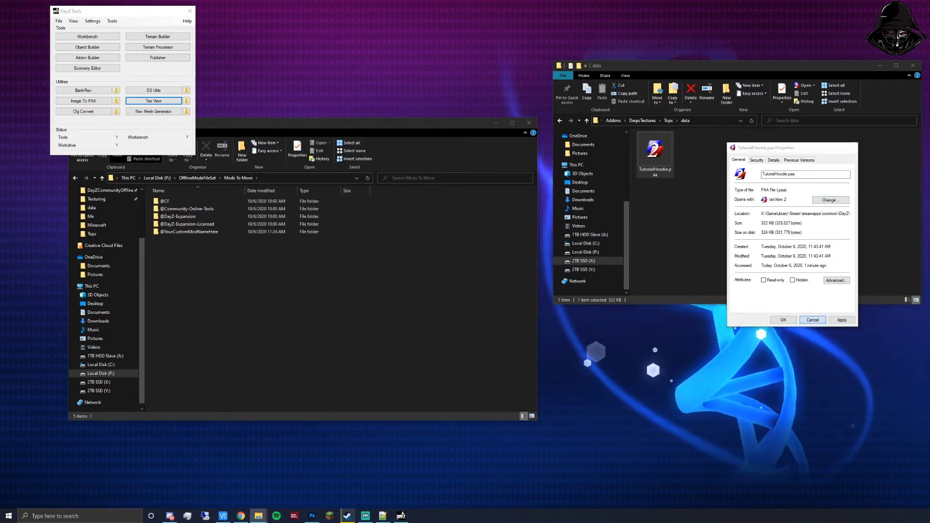
key("Escape")
key("alt+Up")
key("alt+Up")
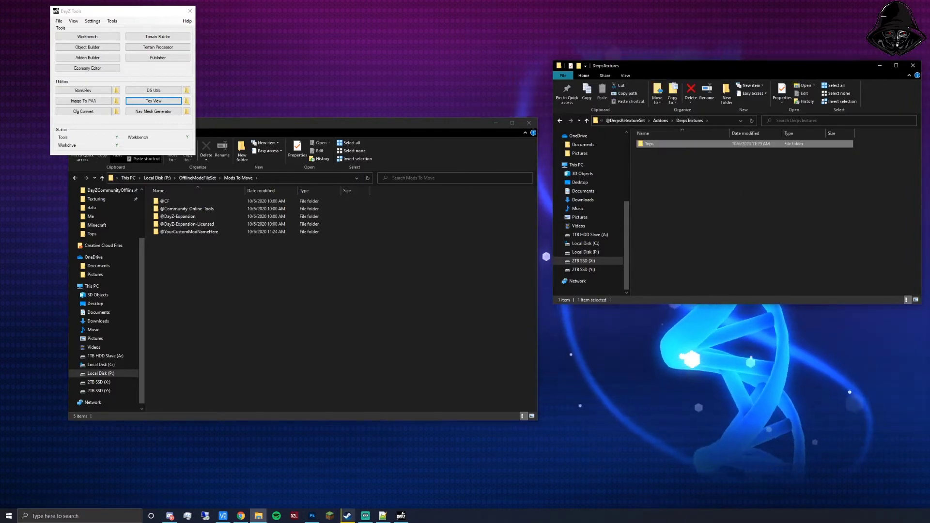
key("alt+Up")
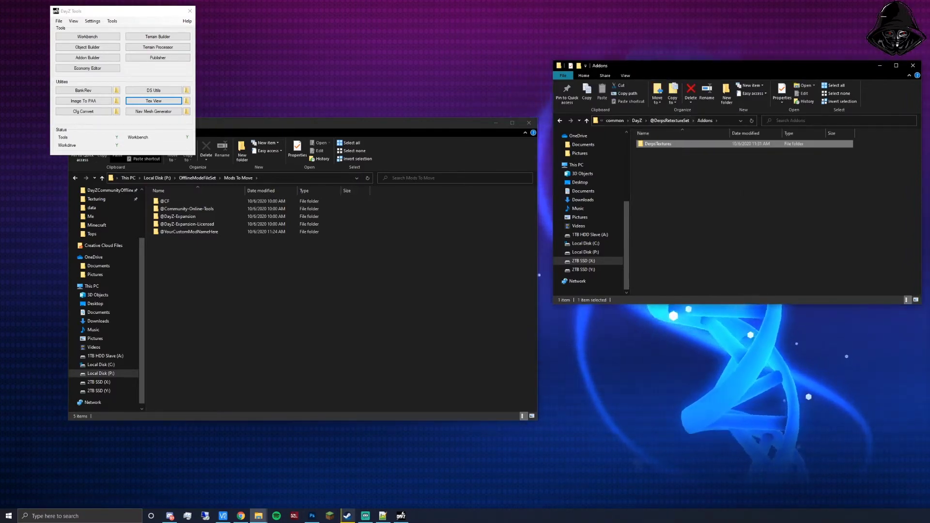
key("alt+Up")
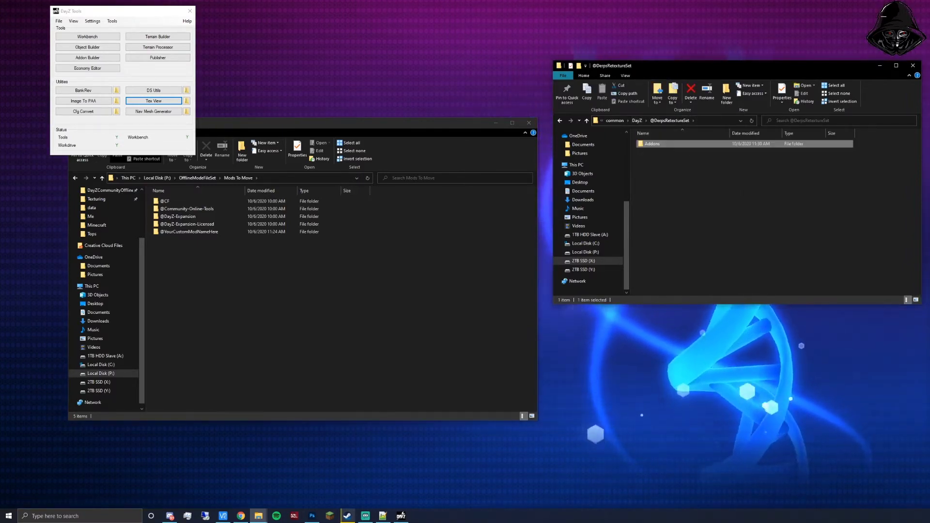
key("alt+Up")
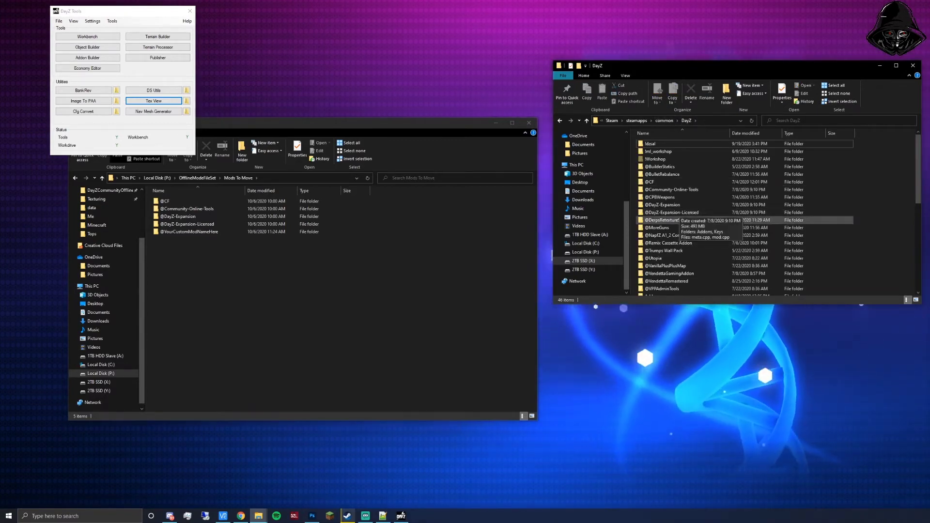
double_click(677, 220)
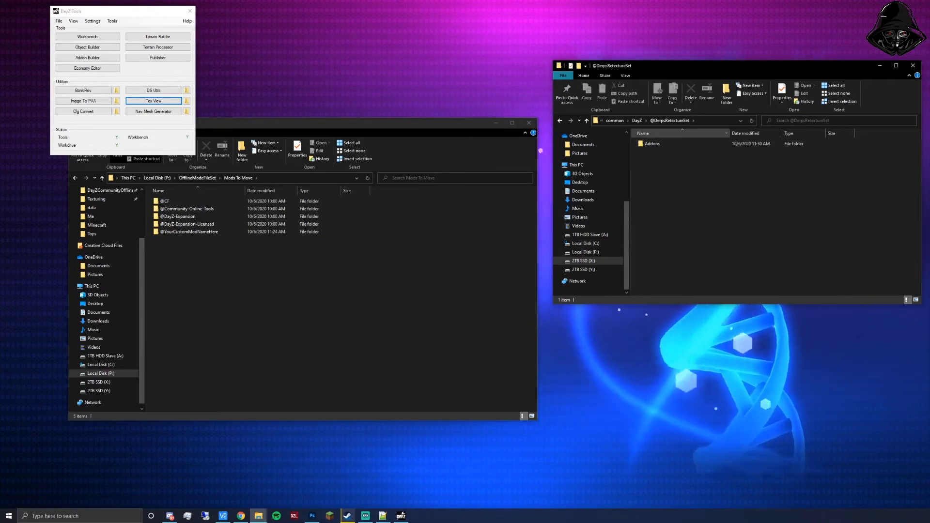
double_click(677, 144)
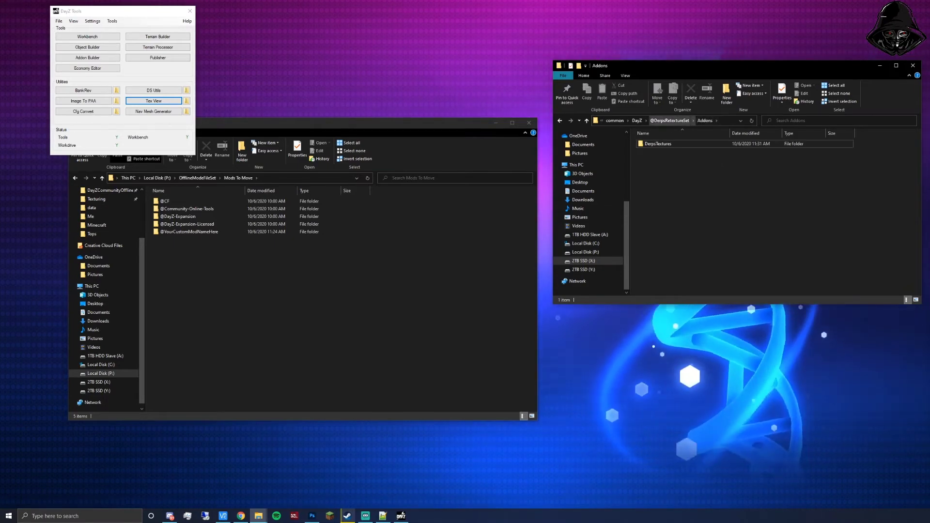
left_click(669, 121)
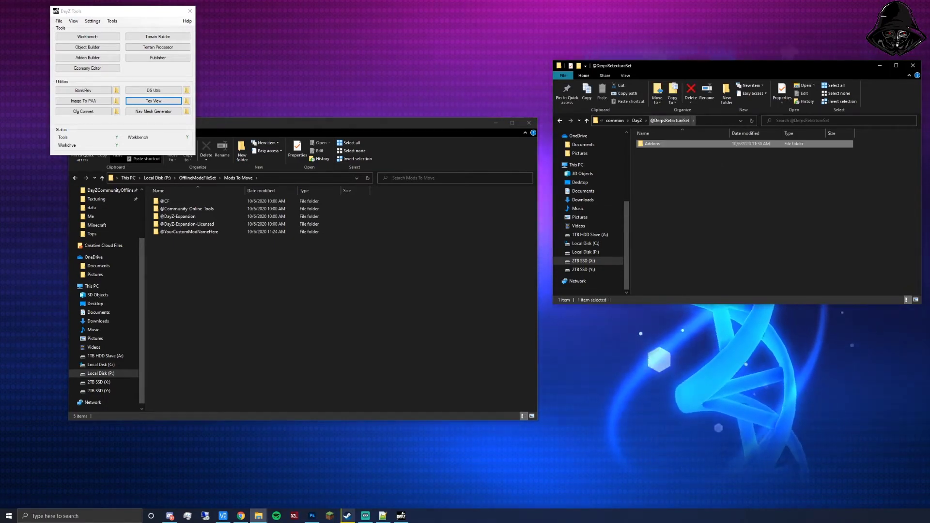
double_click(660, 144)
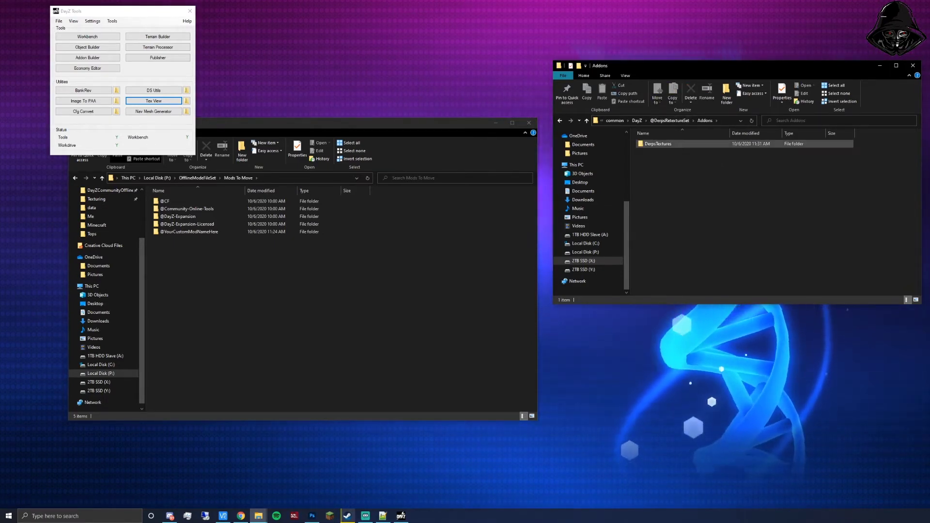
right_click(660, 145)
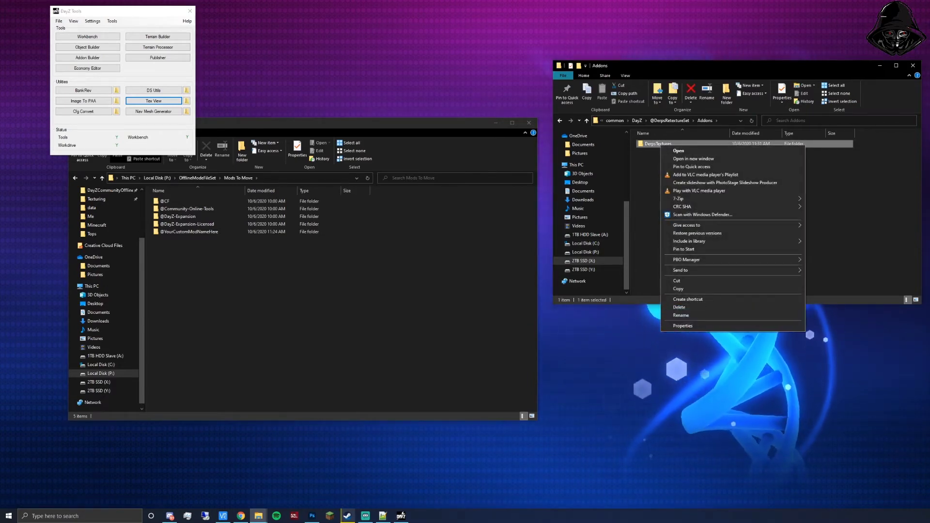
key("Escape")
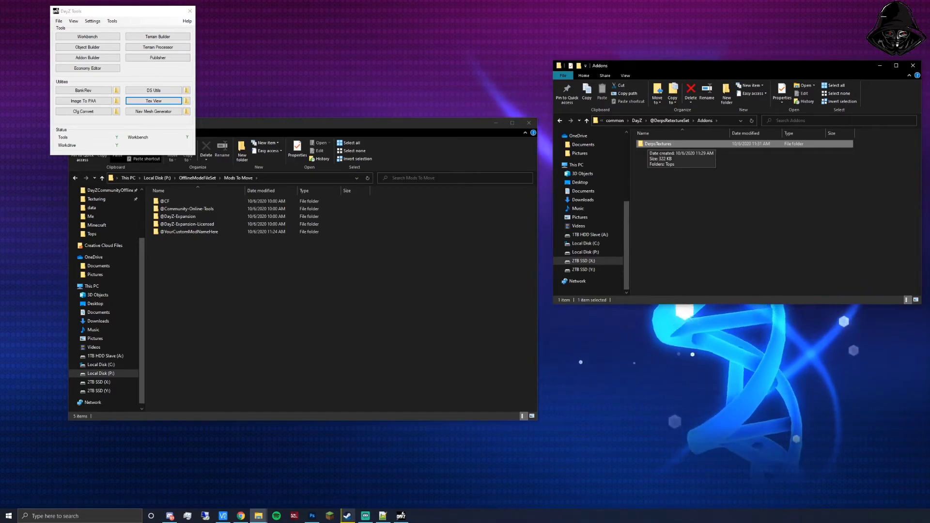
Open config.cpp from DerpsTextures\Tops in Visual Studio Code and narrow the editor window so it sits beside the Tops folder.
key("Return")
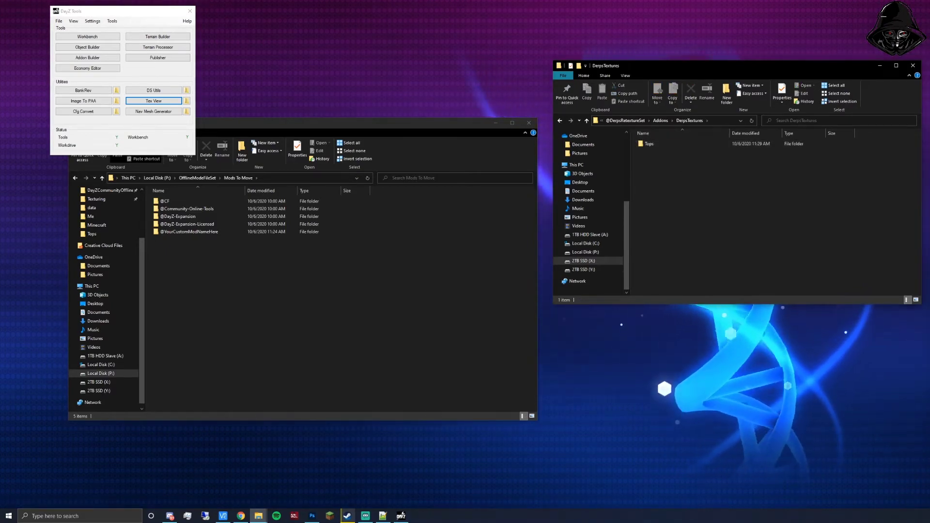
left_click(649, 144)
double_click(649, 144)
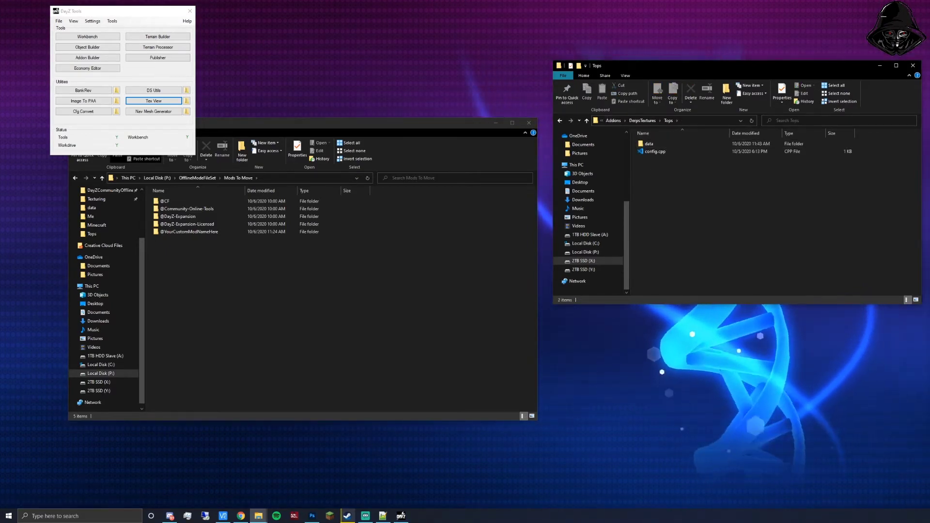
left_click(654, 151)
key("Return")
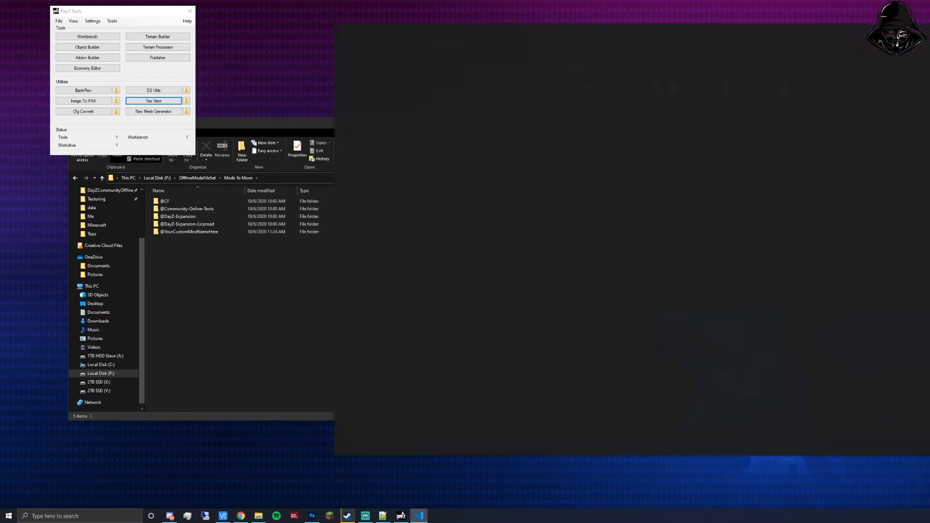
left_click_drag(785, 37, 581, 61)
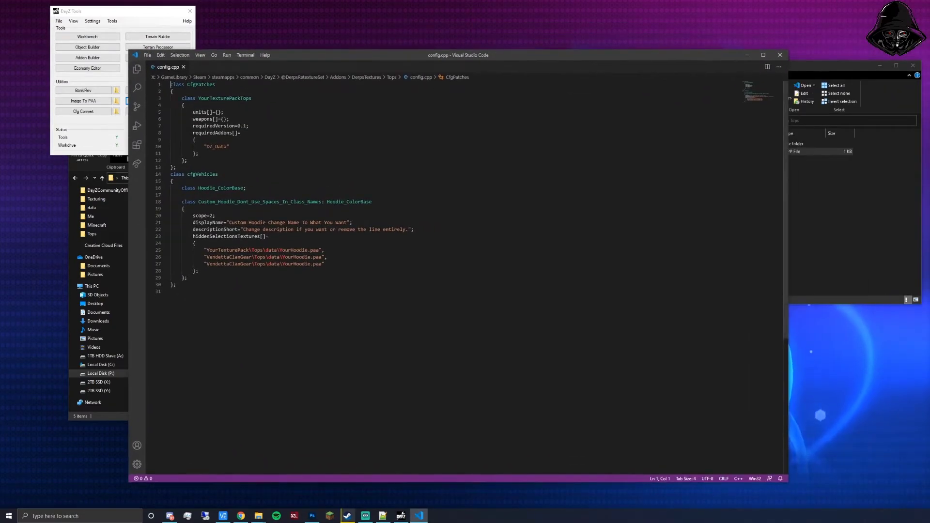
left_click_drag(784, 148, 559, 150)
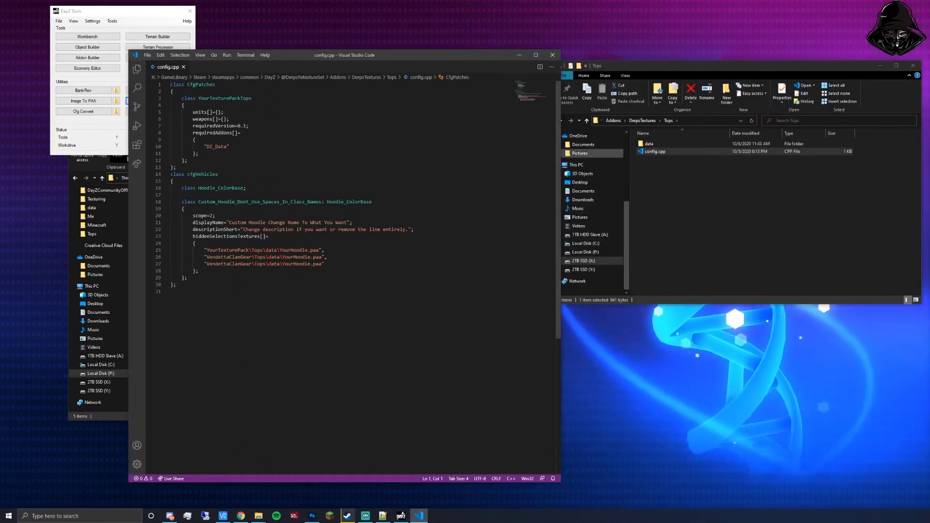
Open the Tops data folder and replace YourTexturePack with DerpsTextures in the first hiddenSelectionsTextures path.
left_click_drag(769, 69, 785, 55)
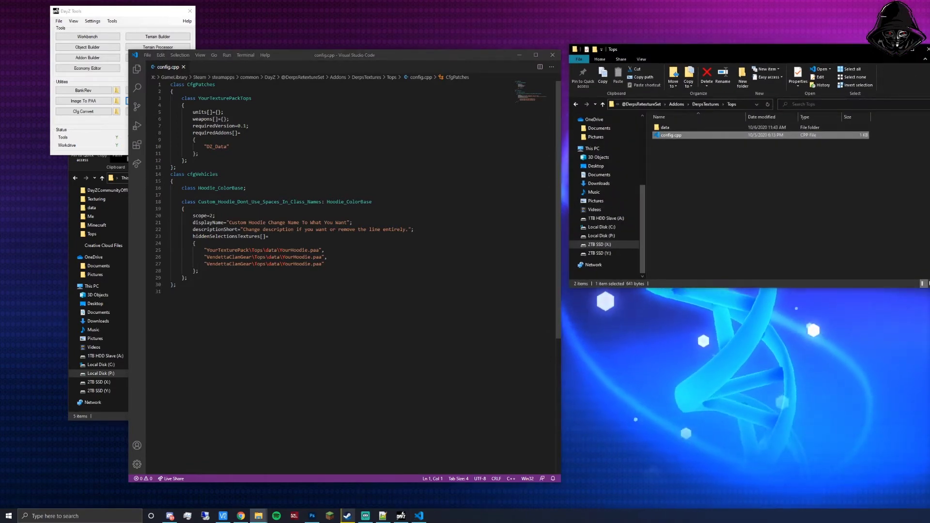
left_click(269, 243)
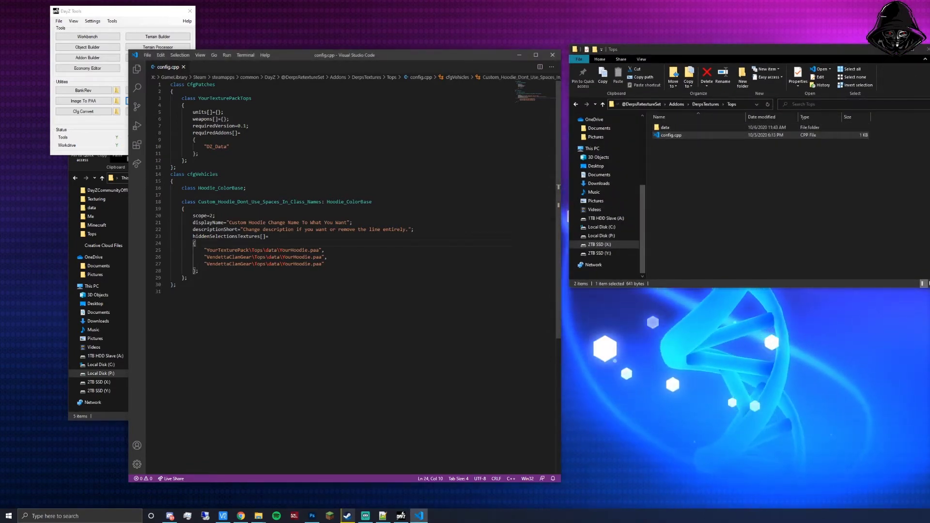
double_click(665, 127)
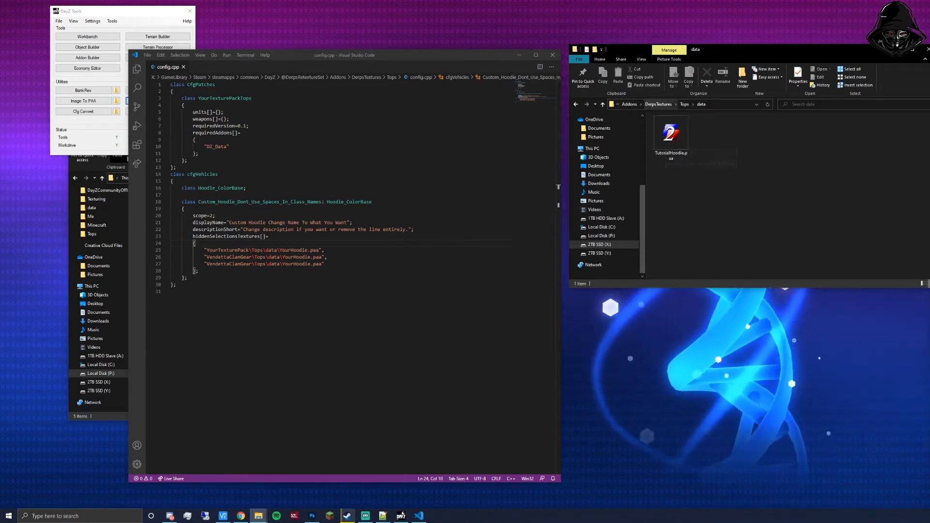
double_click(228, 250)
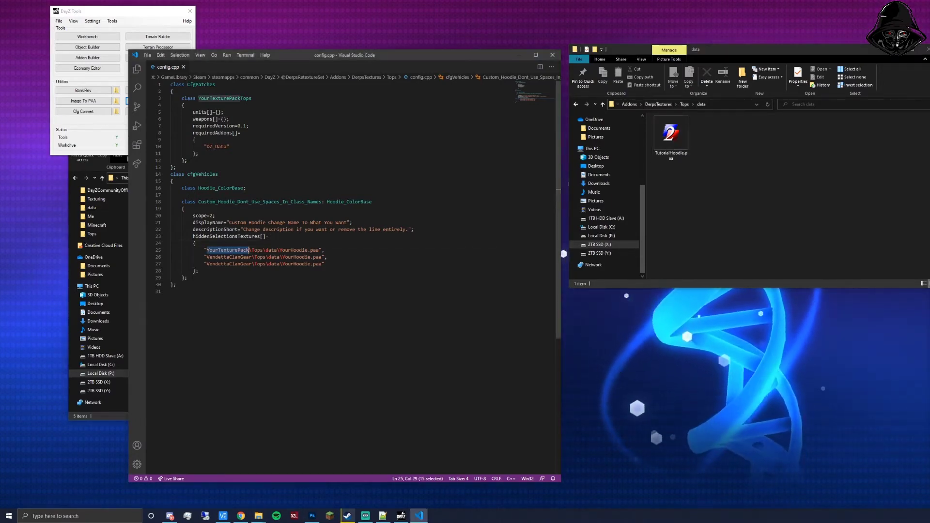
type("sTextures")
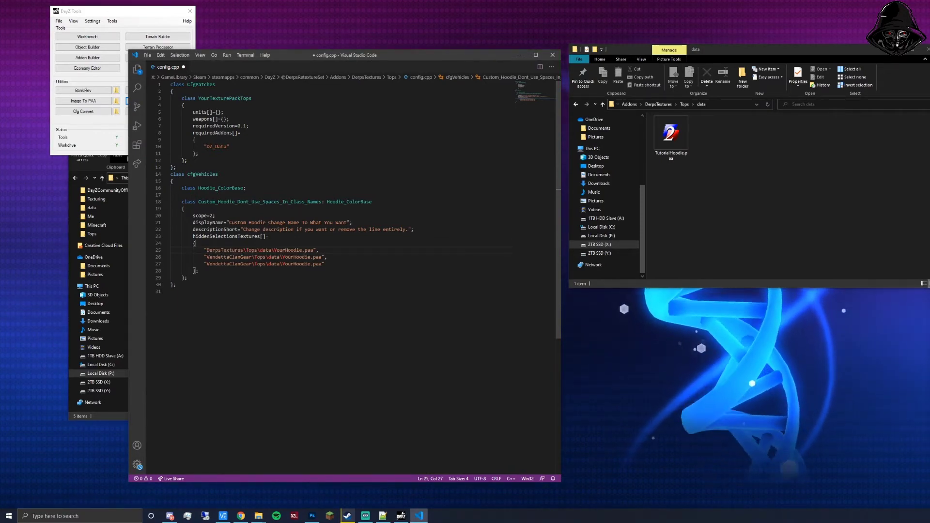
Copy DerpsTextures over VendettaClanGear in the second and third hiddenSelectionsTextures paths.
left_click_drag(193, 236, 260, 236)
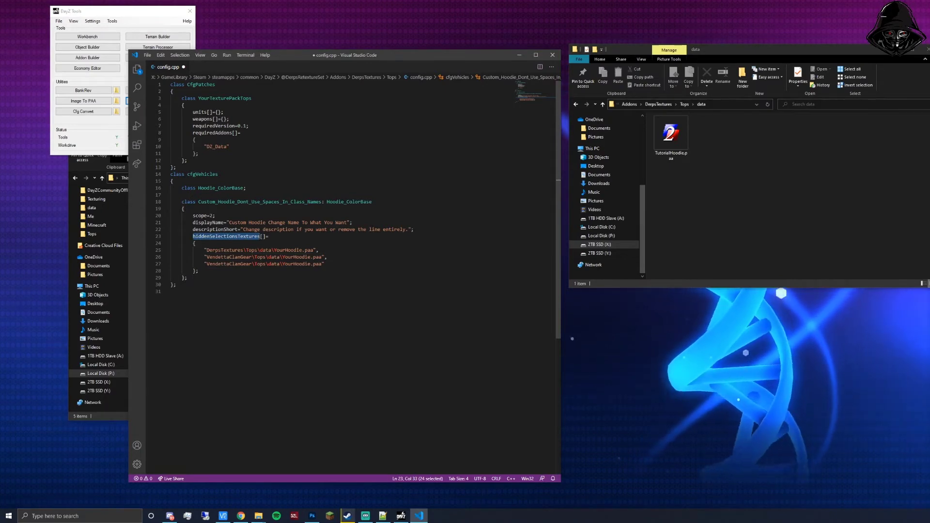
left_click_drag(206, 250, 243, 250)
key("ctrl+c")
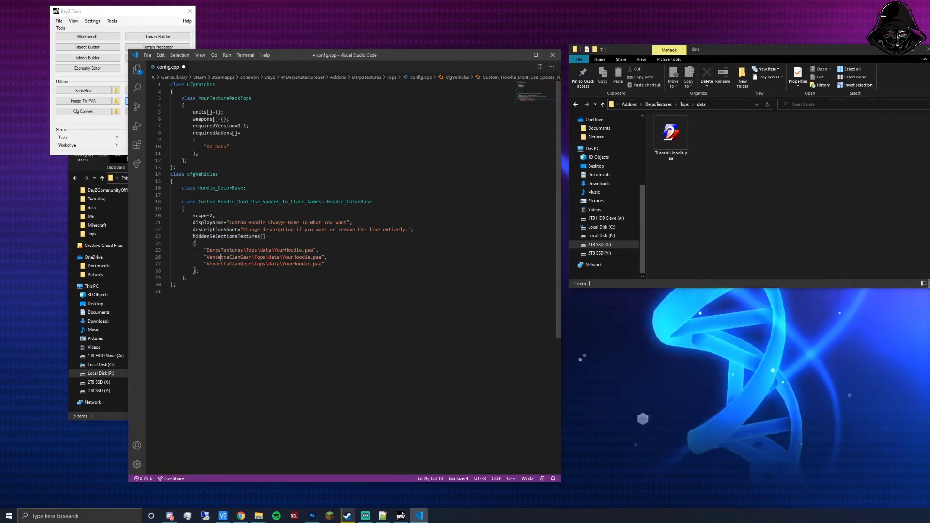
double_click(224, 257)
key("ctrl+v")
double_click(224, 263)
key("ctrl+v")
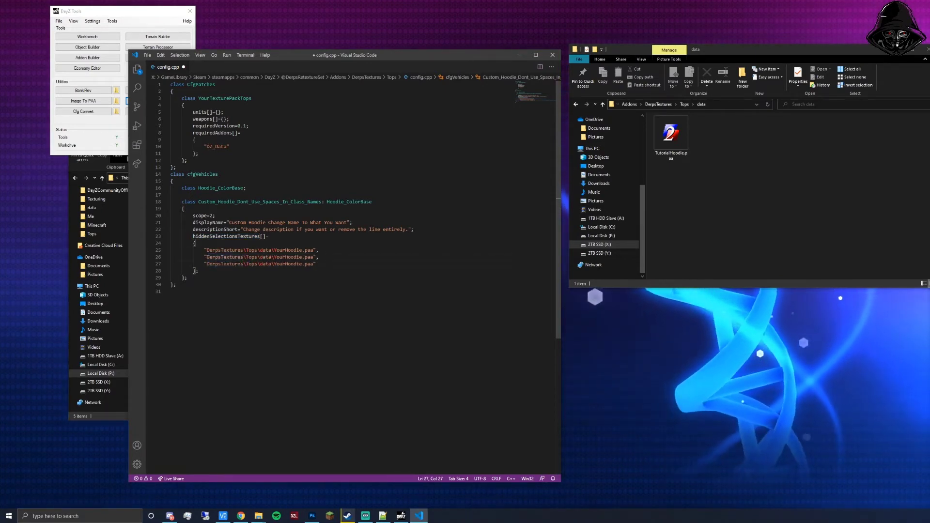
Examine the DerpsTextures, Tops and data folder parts of the first texture path.
left_click_drag(204, 250, 318, 250)
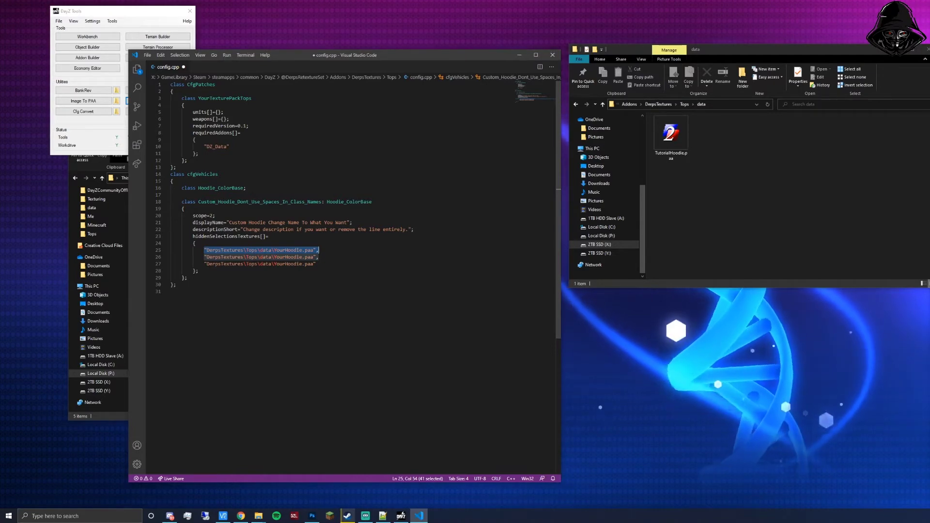
double_click(251, 250)
double_click(265, 250)
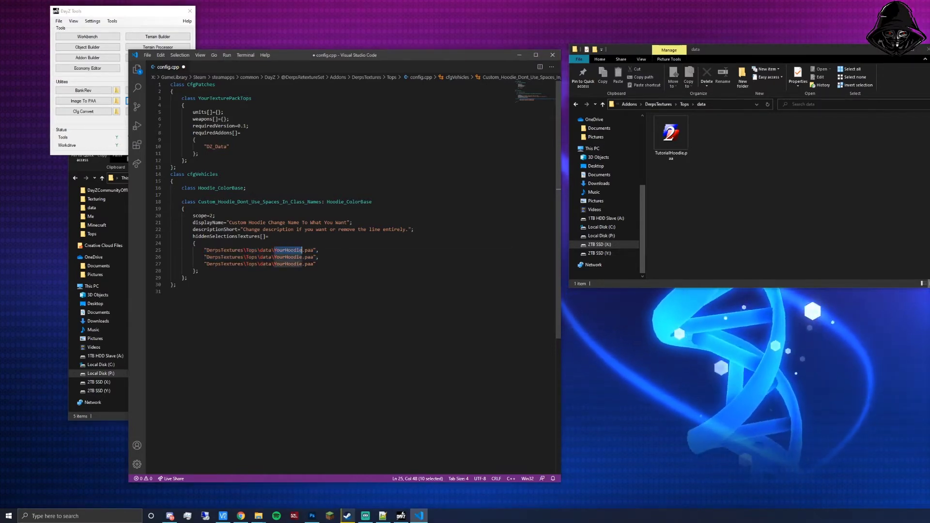
left_click(310, 250)
double_click(252, 250)
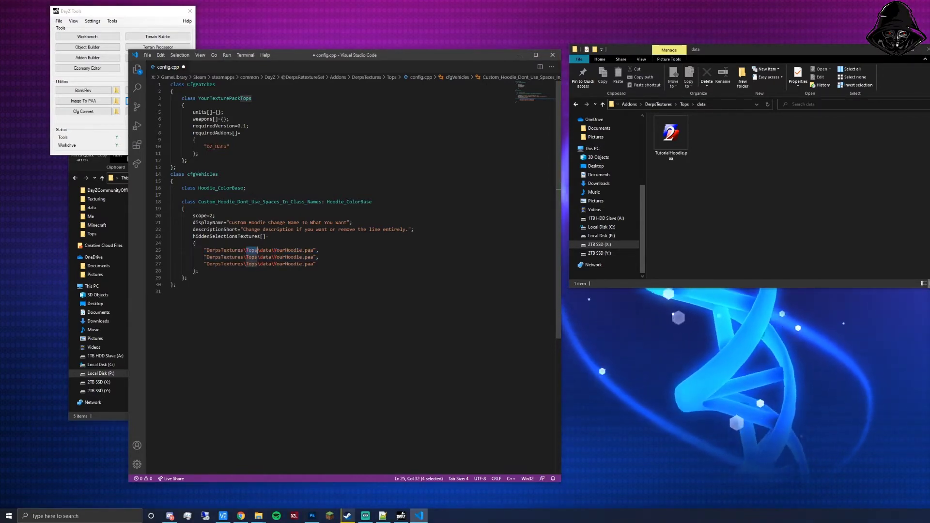
double_click(265, 250)
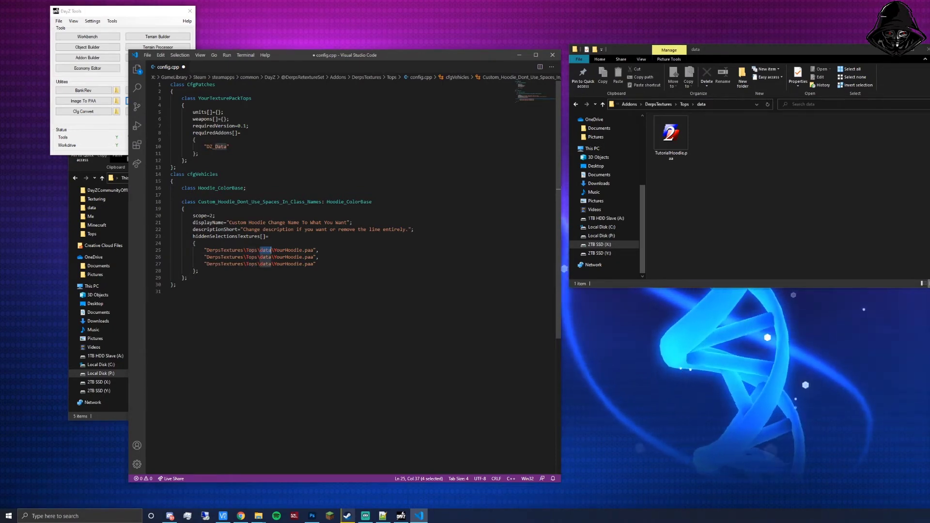
left_click(267, 250)
double_click(266, 250)
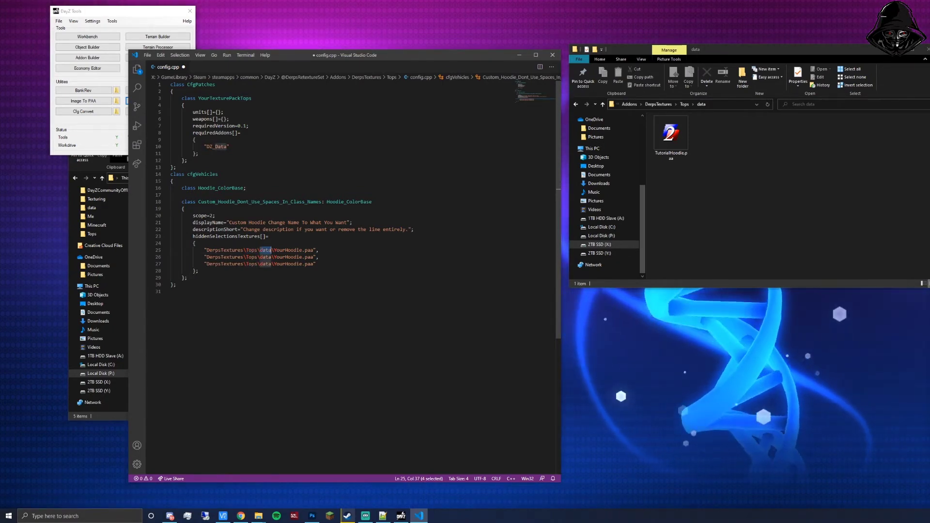
double_click(225, 249)
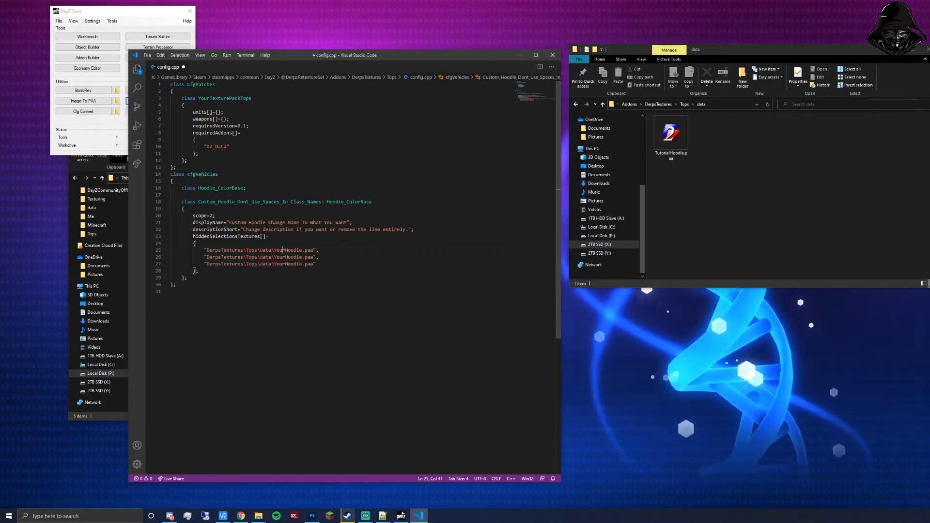
Copy the texture file's name, TutorialHoodie, and replace YourHoodie with it in all three hiddenSelectionsTextures paths.
double_click(288, 250)
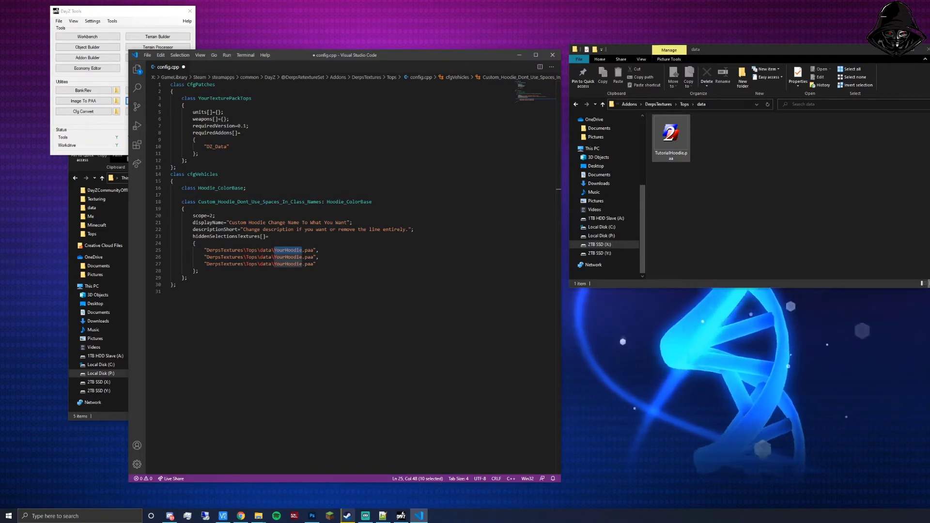
left_click(671, 140)
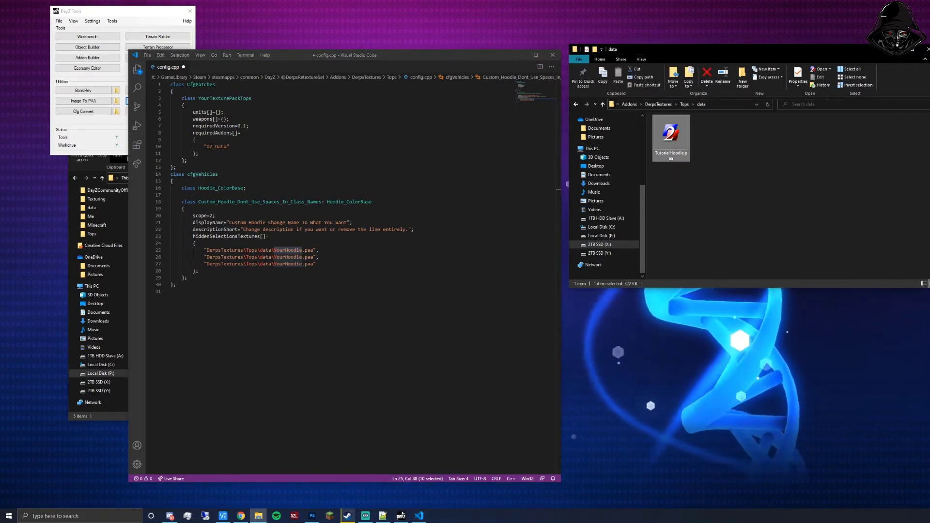
key("F2")
key("Escape")
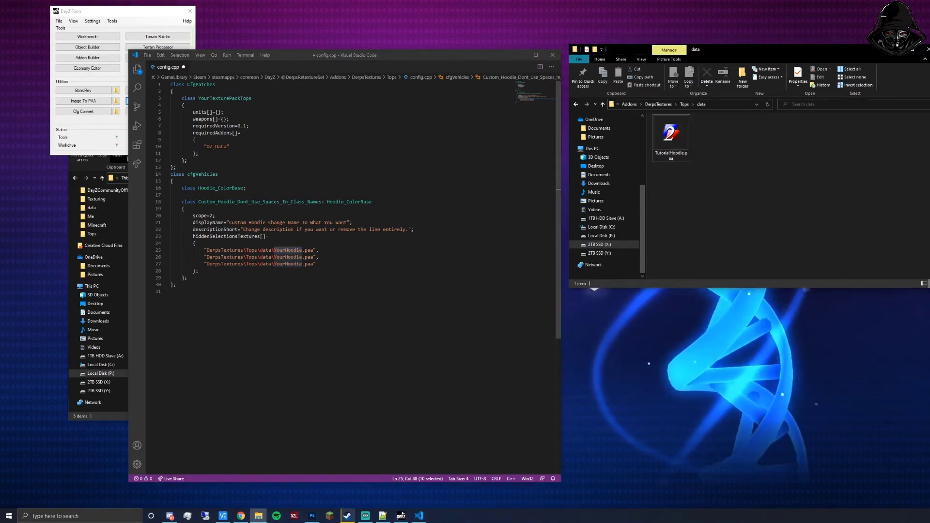
key("alt+Tab")
key("ctrl+v")
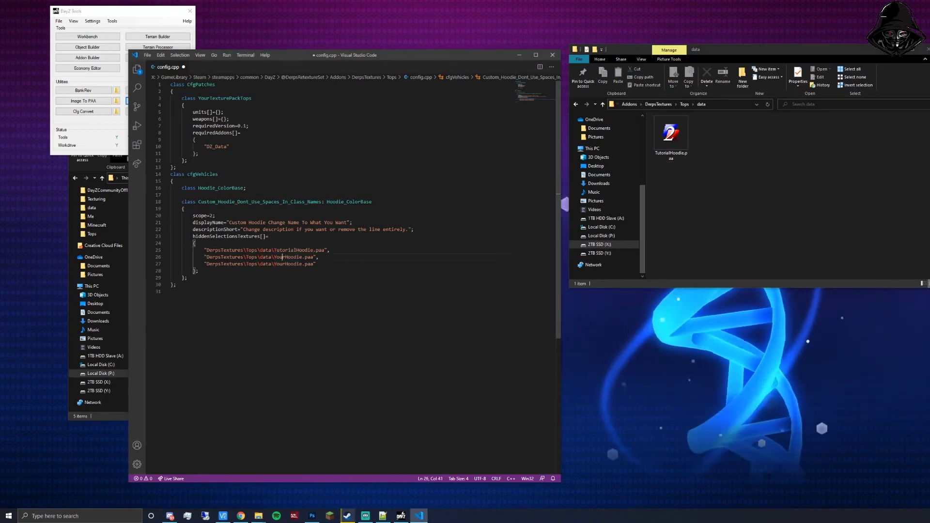
double_click(282, 256)
key("ctrl+v")
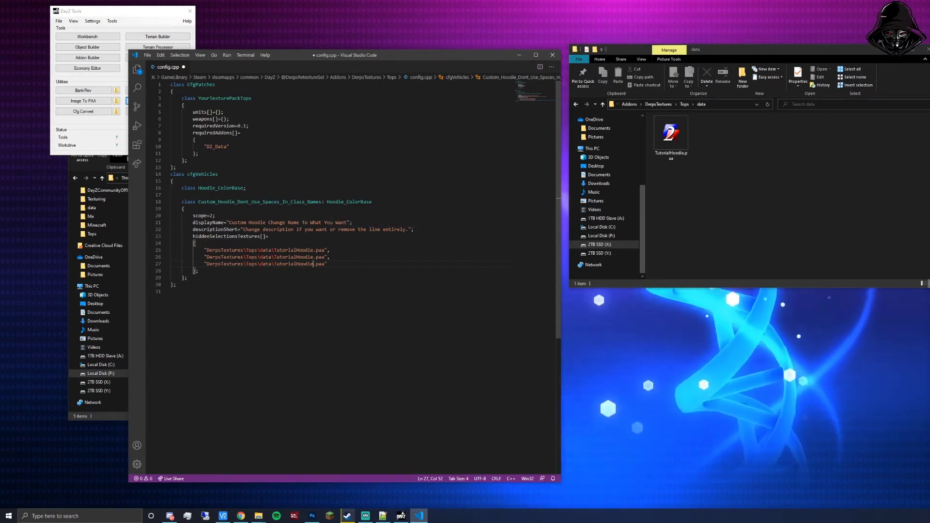
Compare the hiddenSelectionsTextures paths with the folder hierarchy from Addons through DerpsTextures and Tops to data.
left_click(339, 250)
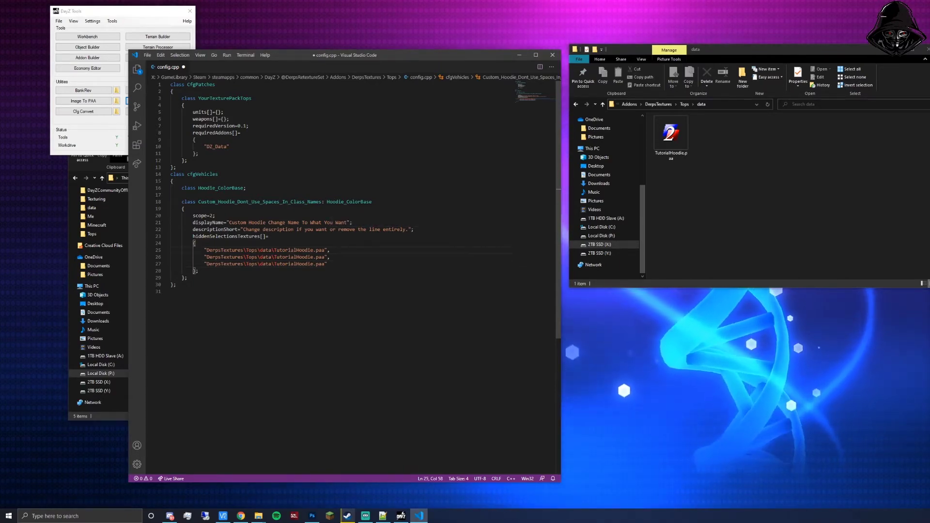
left_click_drag(192, 236, 260, 236)
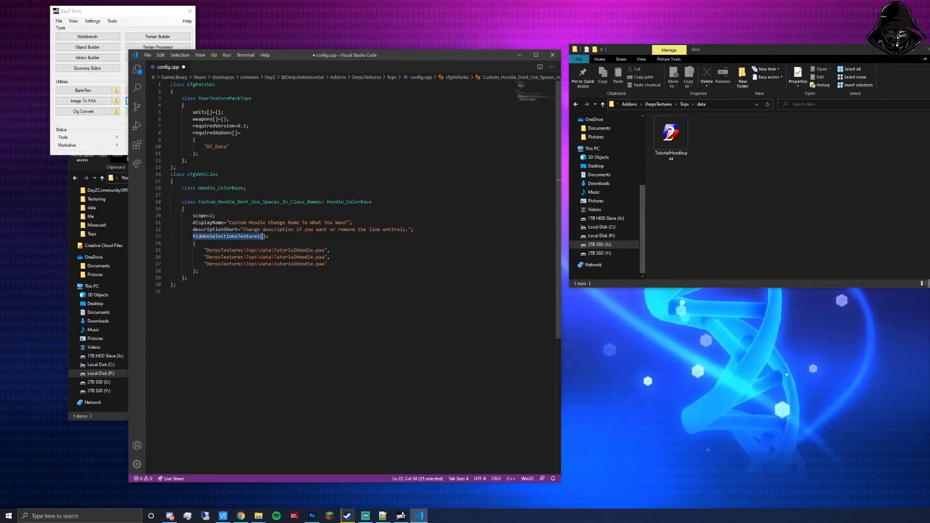
left_click(327, 264)
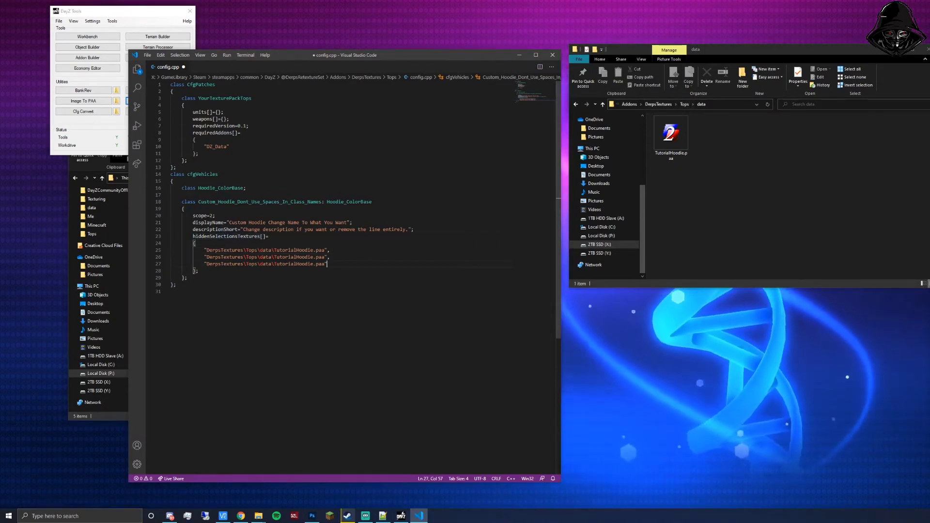
left_click_drag(207, 250, 243, 250)
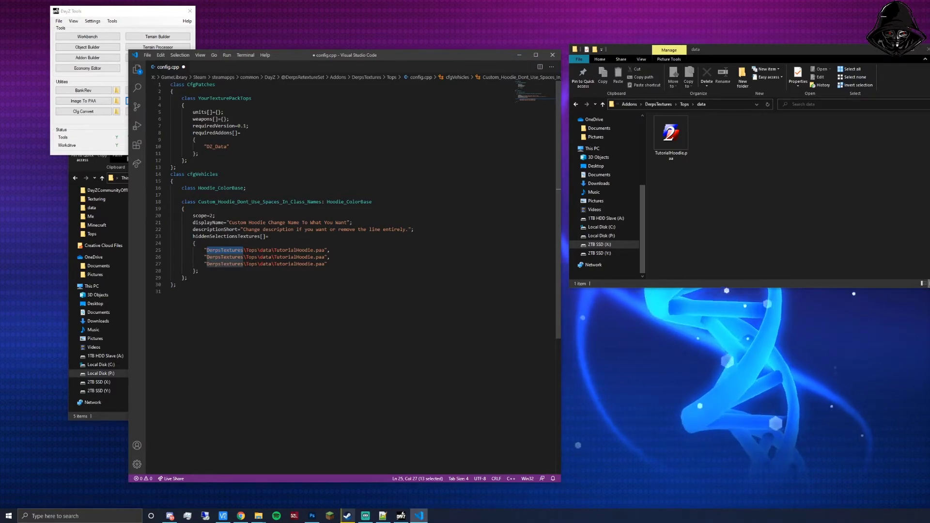
left_click_drag(246, 250, 313, 250)
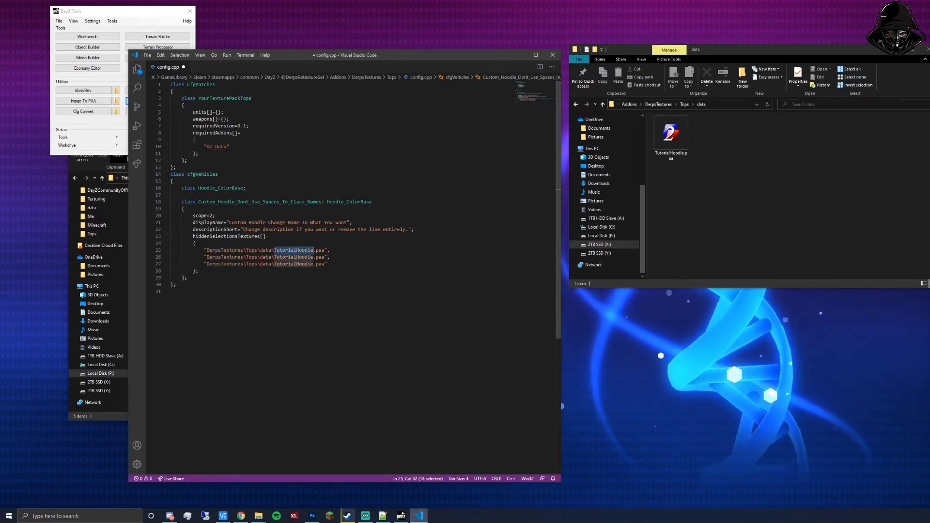
left_click(717, 159)
left_click(658, 104)
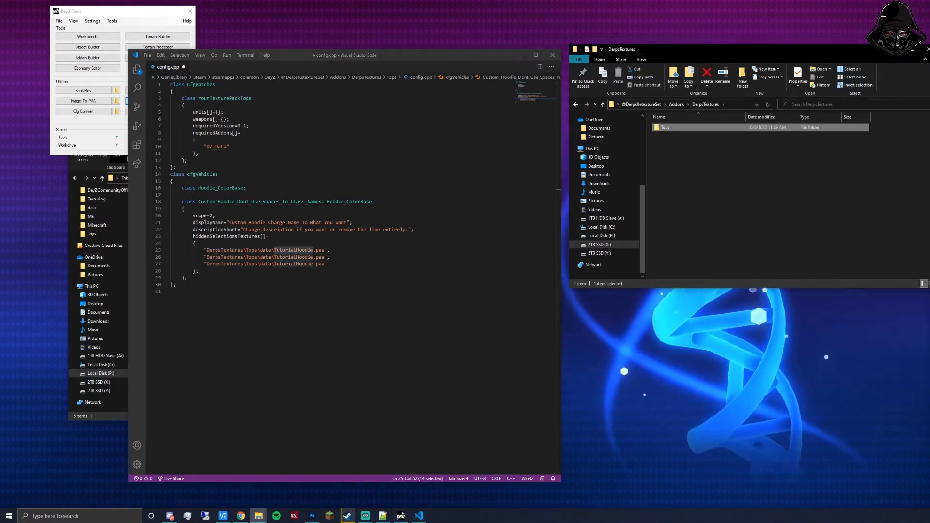
key("alt+Up")
right_click(683, 128)
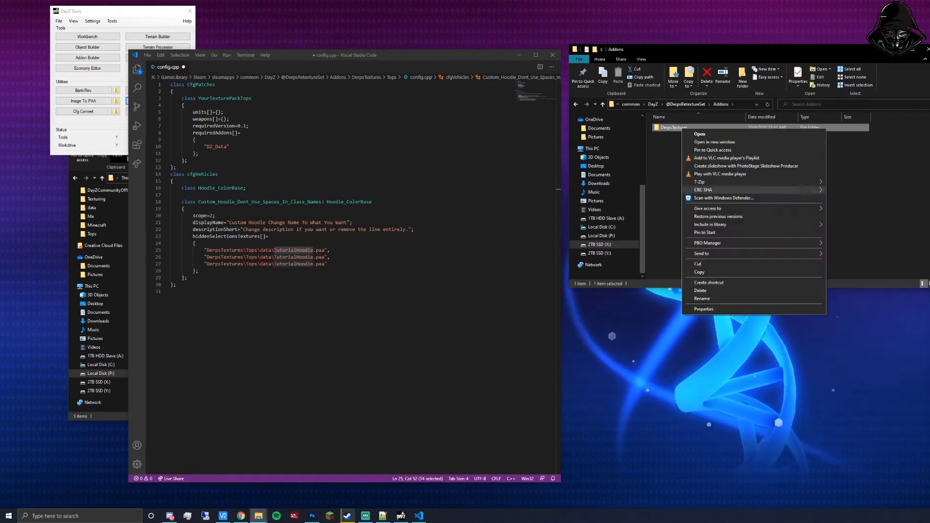
left_click(671, 190)
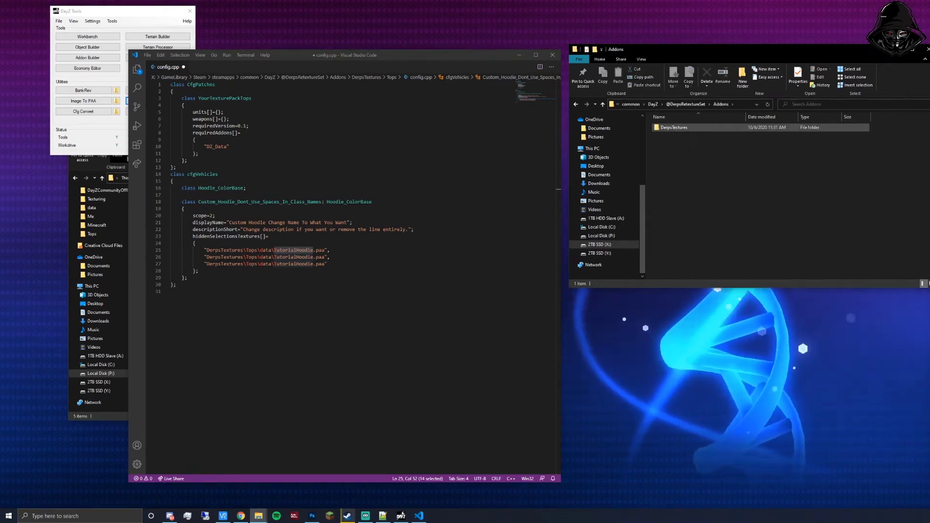
double_click(674, 128)
double_click(673, 127)
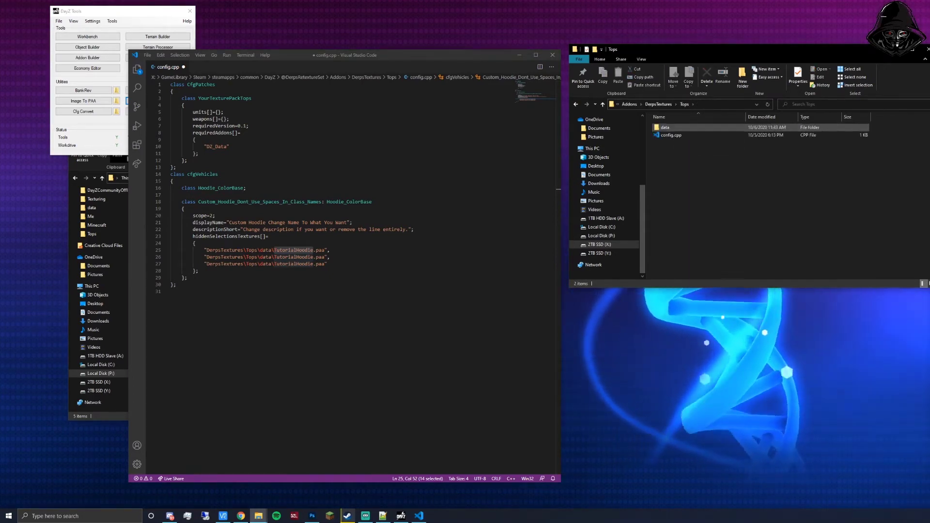
double_click(665, 127)
left_click(561, 388)
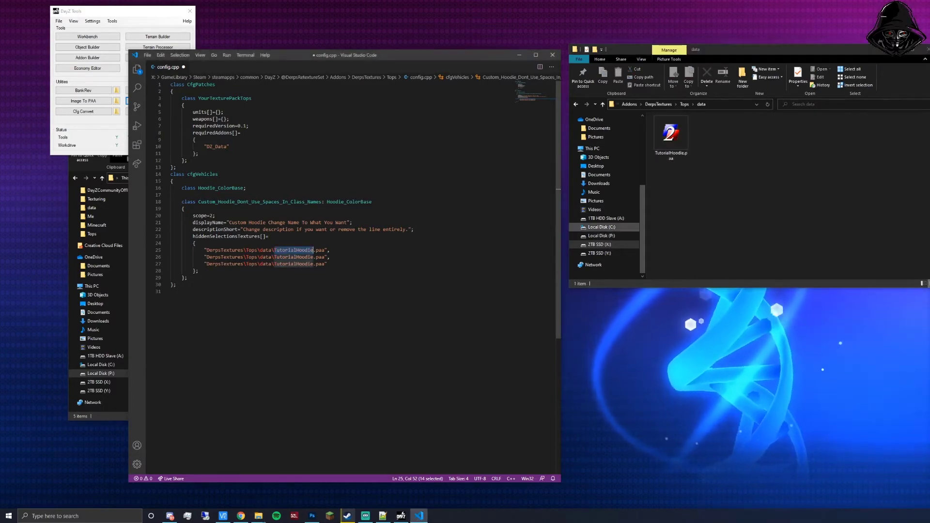
left_click(649, 193)
left_click(575, 104)
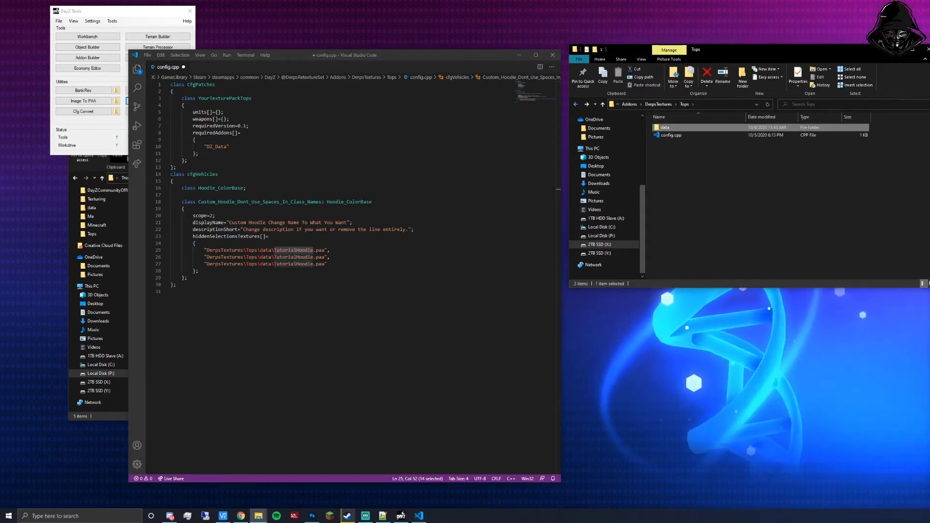
Rename the class YourTexturePackTops under CfgPatches to DerpsTextureTops.
left_click(229, 118)
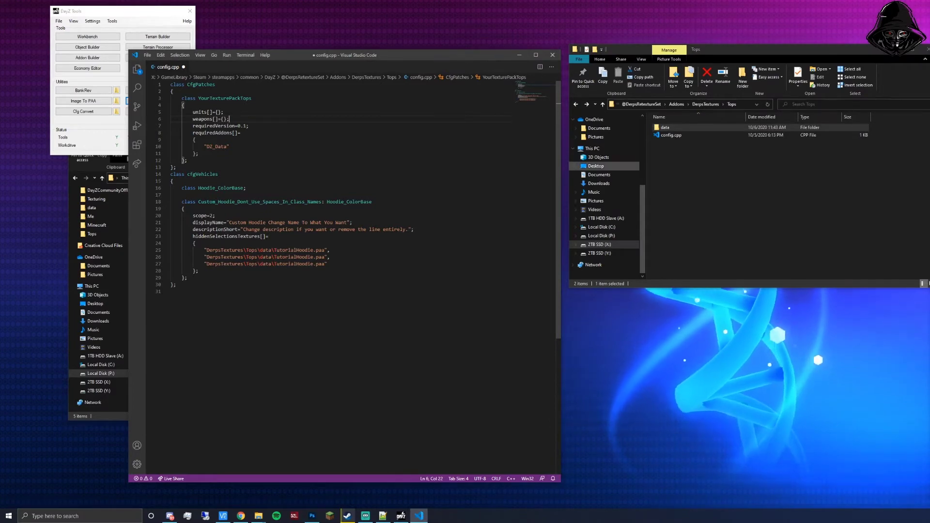
left_click(223, 98)
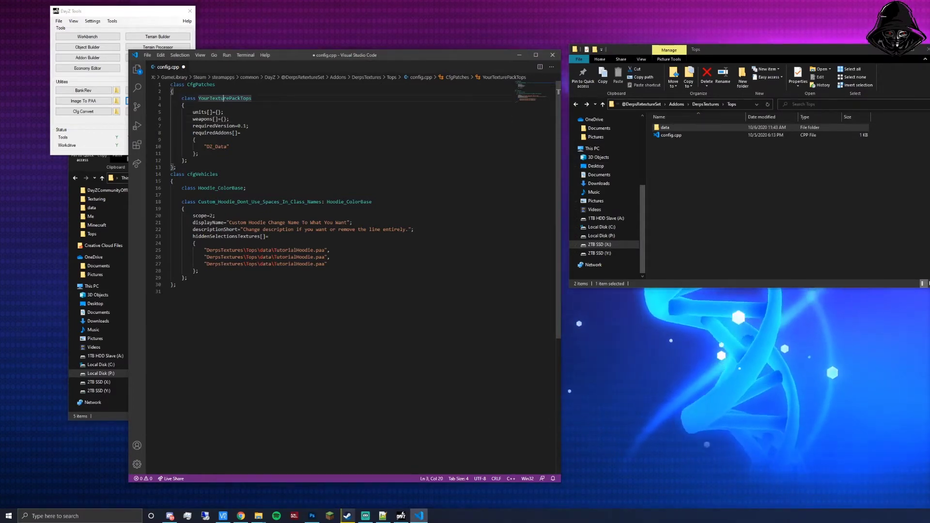
left_click_drag(170, 85, 221, 98)
left_click(223, 98)
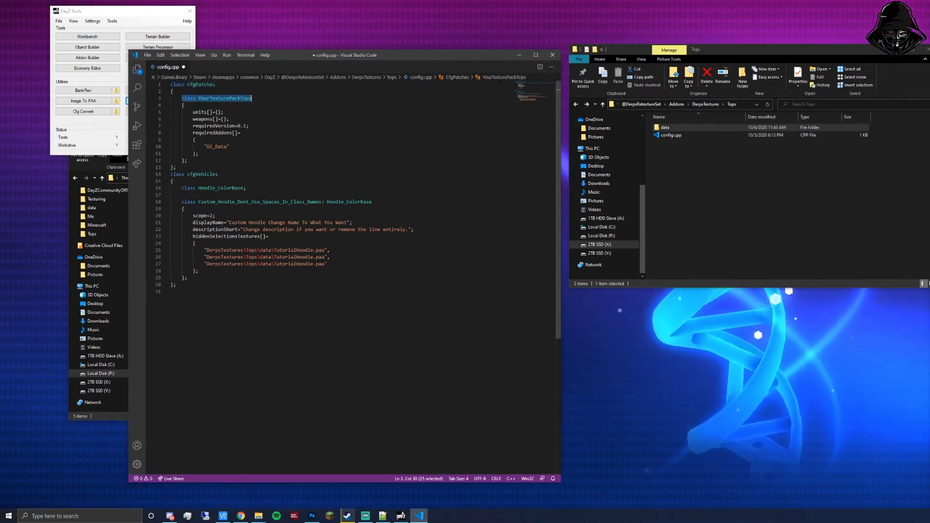
left_click(224, 99)
double_click(225, 99)
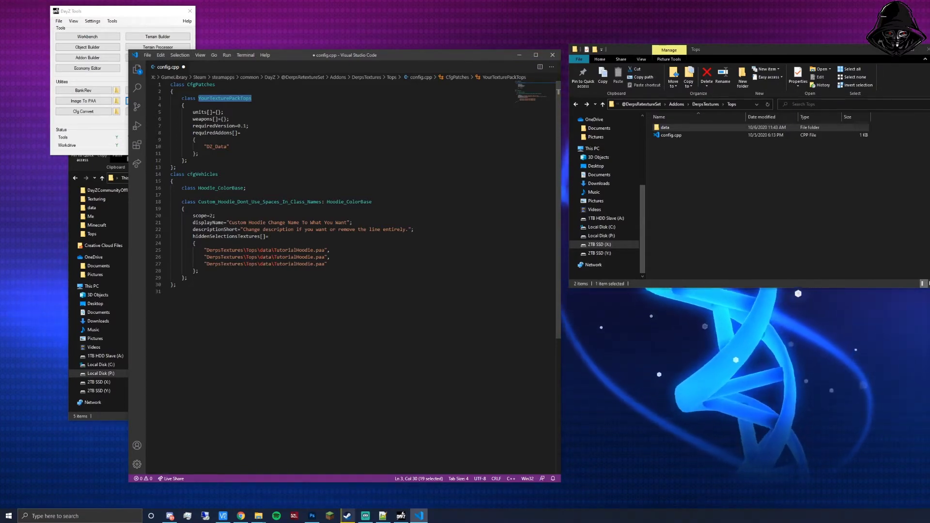
type("Derps")
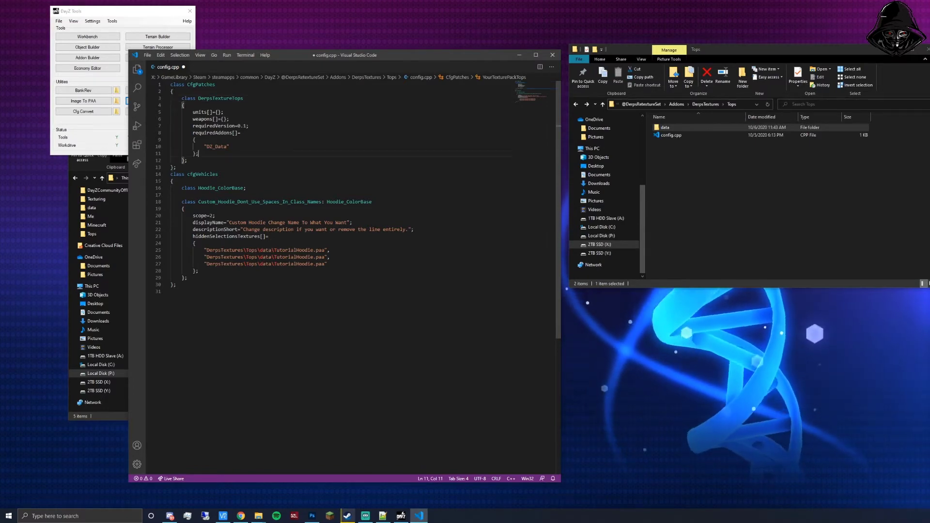
Examine the DerpsTextureTops class declaration under CfgPatches, including the Tops ending of its name.
left_click_drag(185, 98, 240, 98)
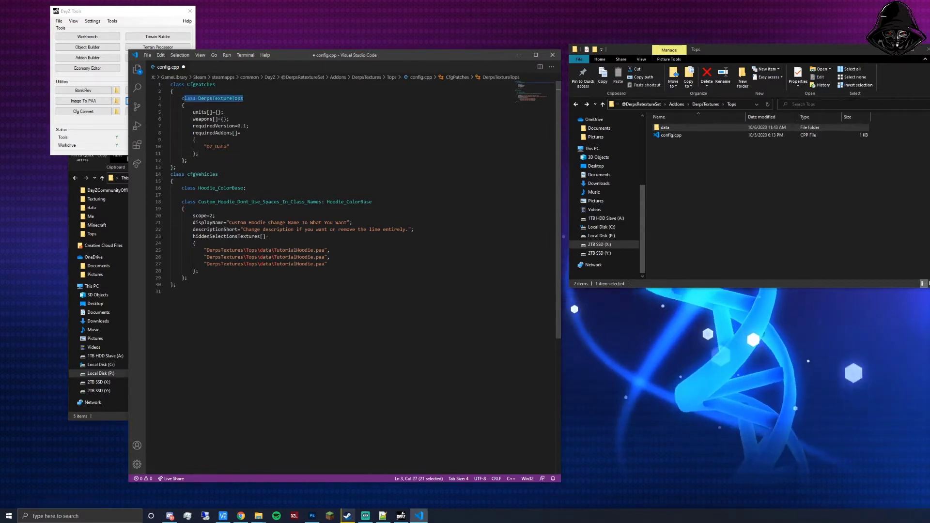
left_click(229, 119)
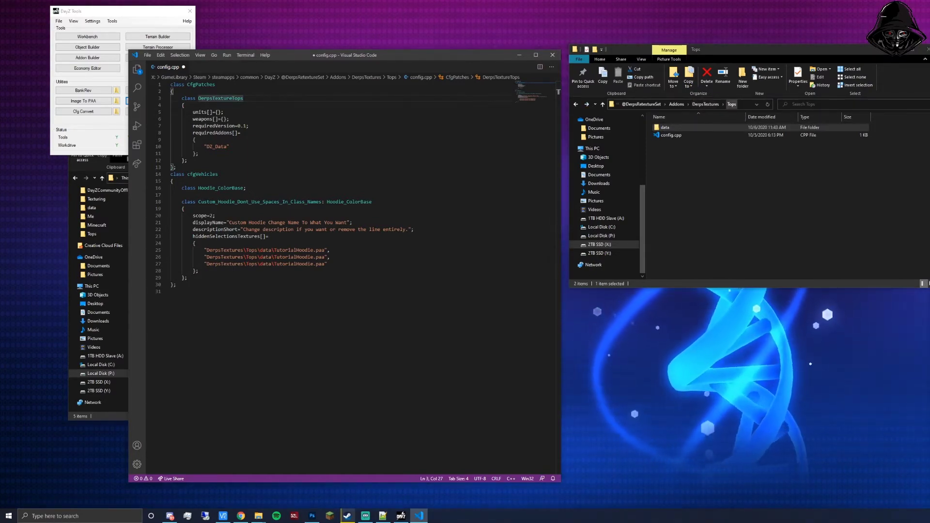
left_click_drag(243, 98, 212, 99)
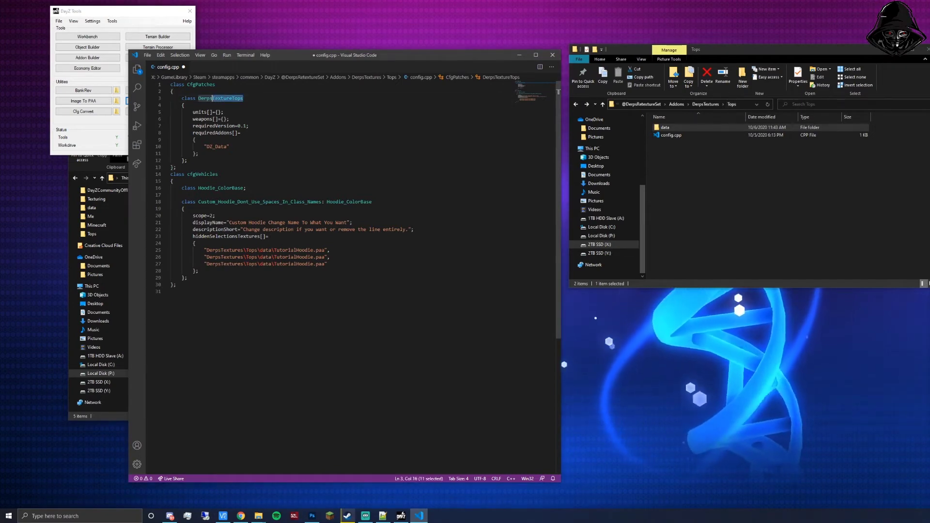
left_click(237, 98)
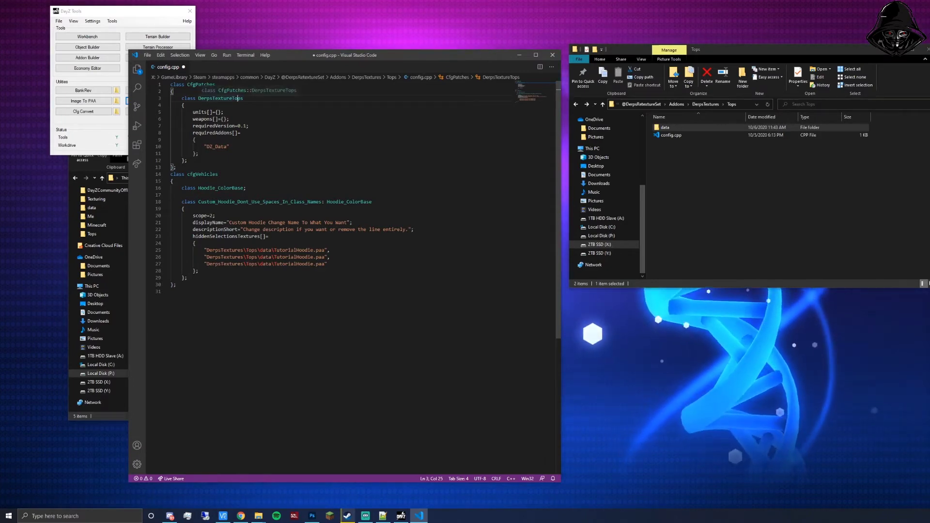
key("Home")
key("shift+End")
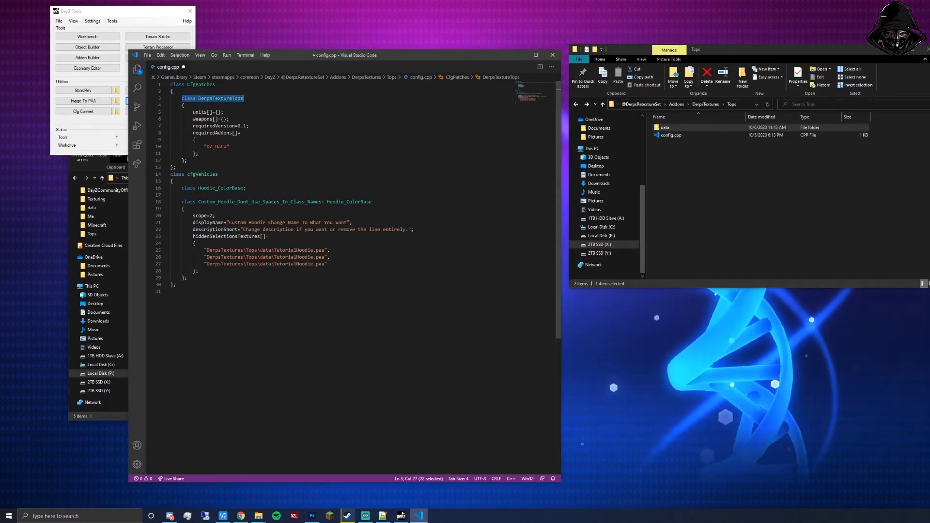
Examine the units and weapons entries of the DerpsTextureTops class.
left_click(218, 174)
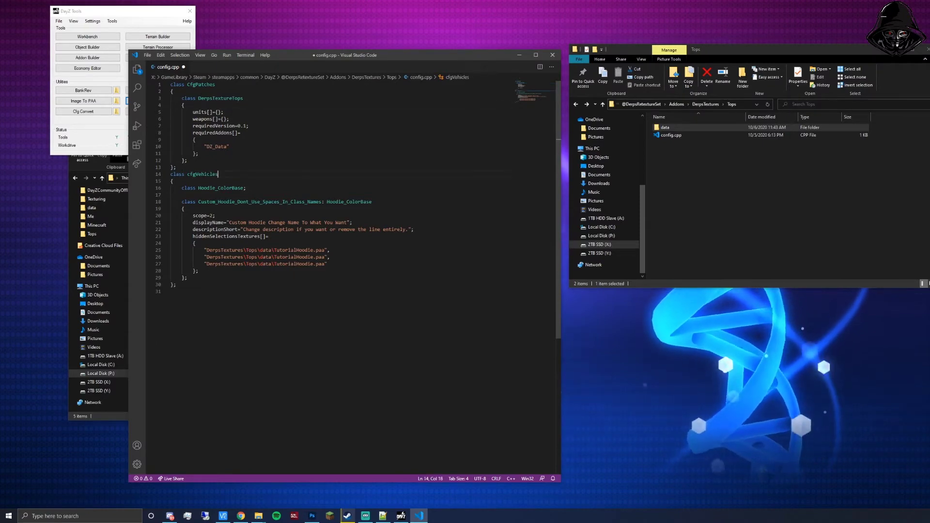
key("Up")
key("Up")
key("Up")
key("Up")
key("Up")
key("Up")
key("Up")
key("Up")
key("Up")
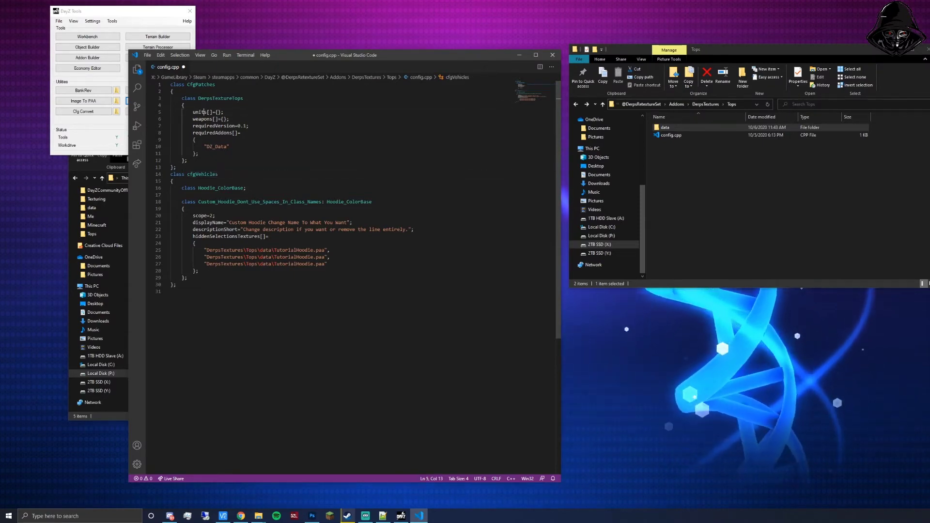
key("Home")
key("ctrl+shift+Right")
key("Down")
key("Home")
key("ctrl+shift+Right")
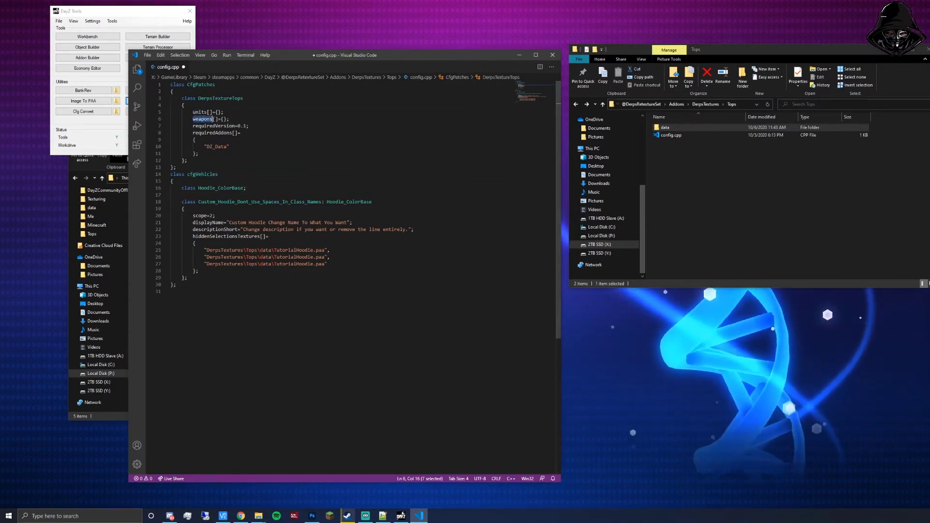
Examine the requiredVersion entry and the DZ_Data dependency listed under requiredAddons.
key("Down")
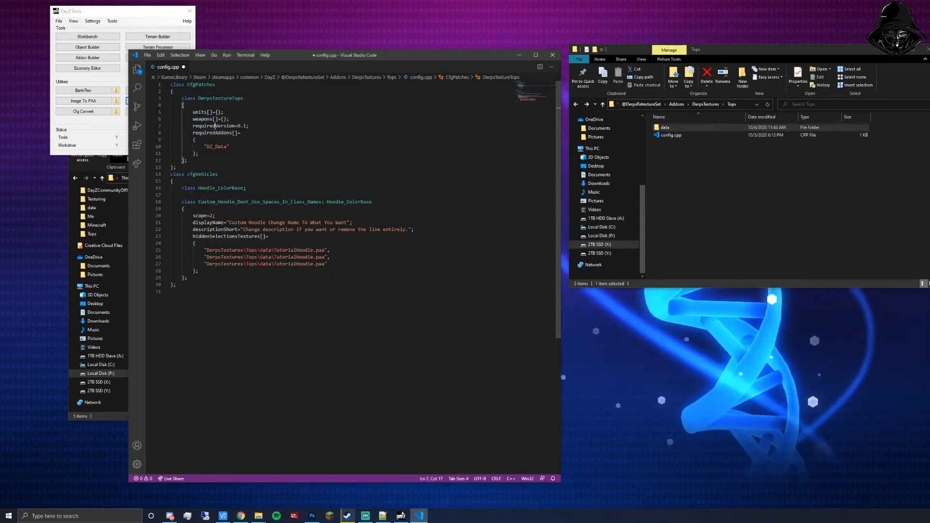
key("Home")
key("ctrl+shift+Right")
key("Down")
key("Home")
key("ctrl+shift+Right")
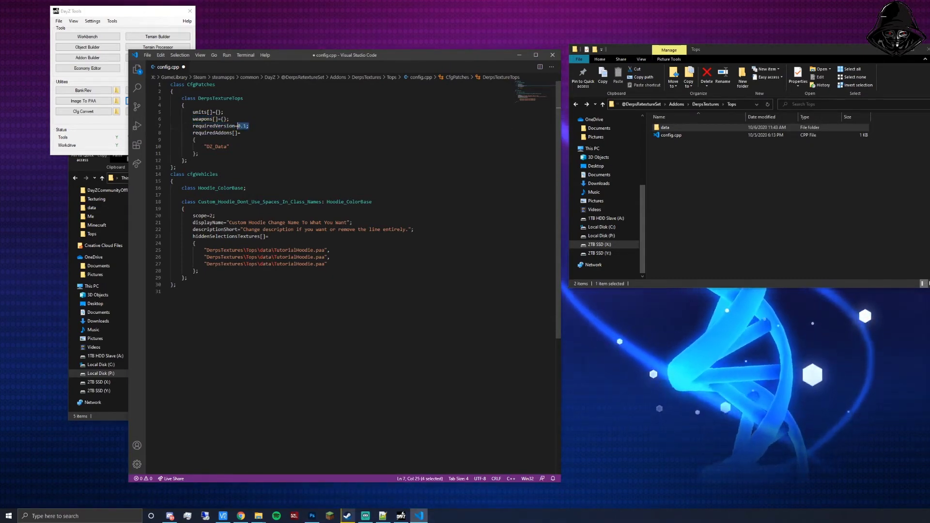
key("Down")
key("Down")
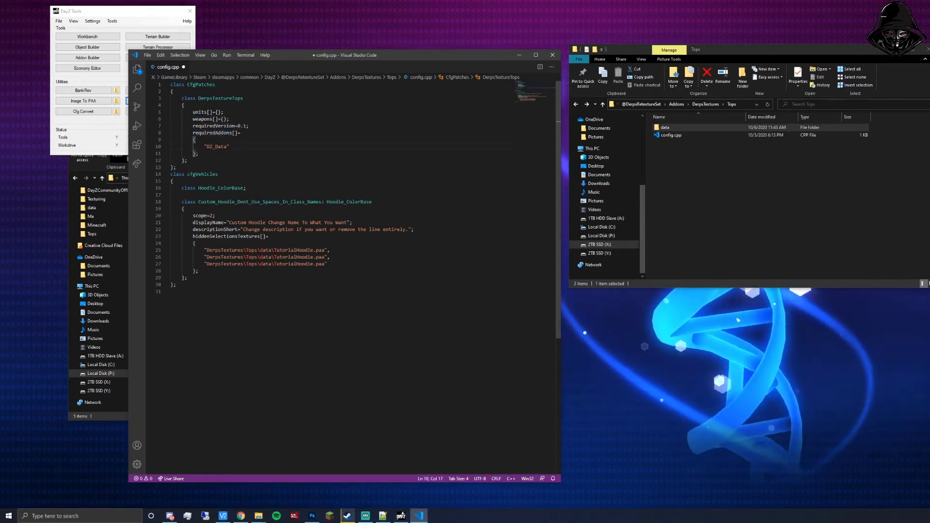
key("shift+Home")
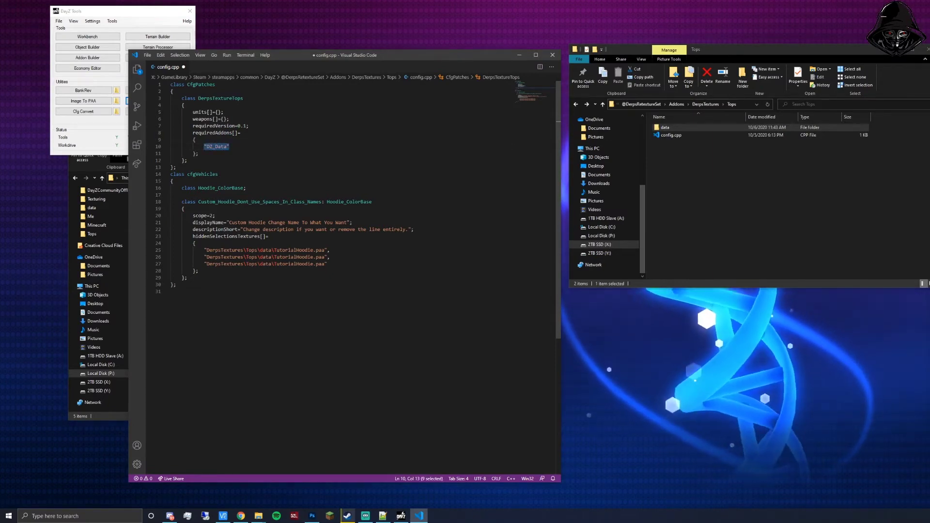
key("shift+Right")
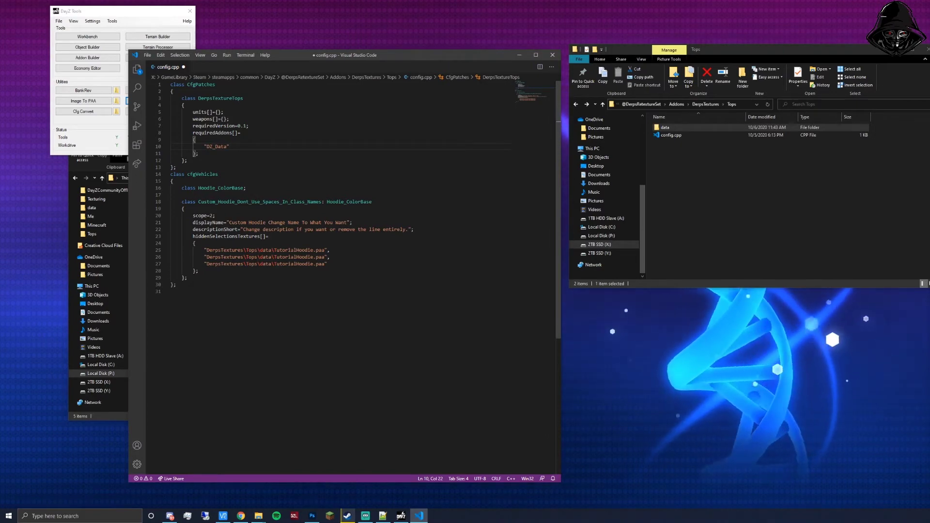
Add "Mass_Guns" on its own line after "DZ_Data" in requiredAddons, separating the two entries with a comma.
key("Return")
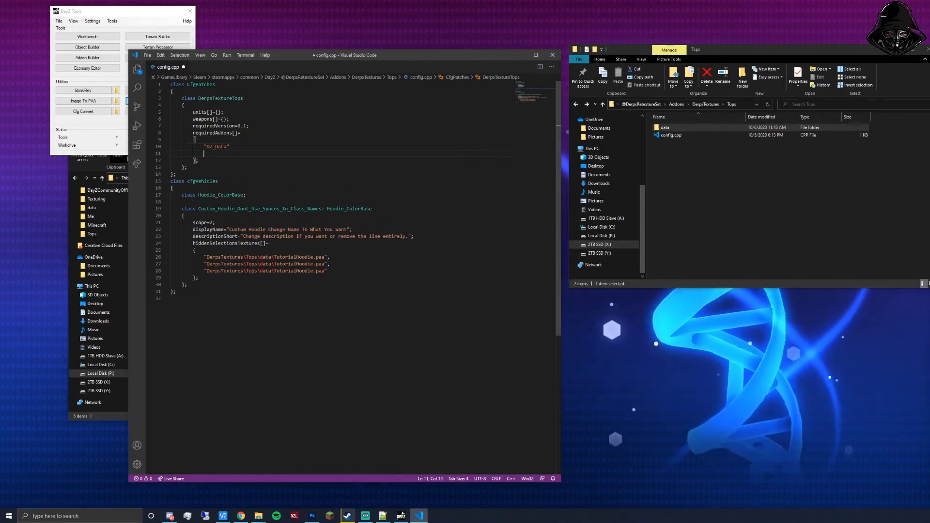
key("BackSpace")
key("BackSpace")
key("BackSpace")
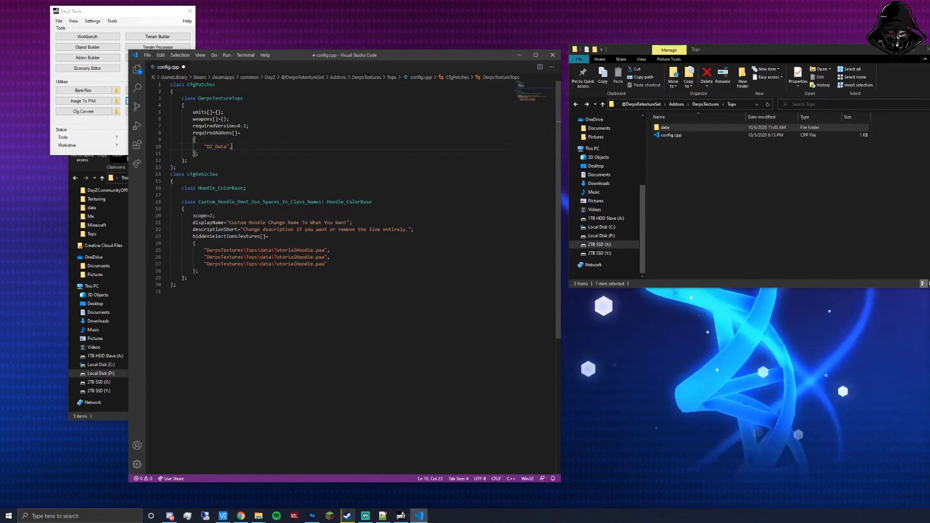
key("Return")
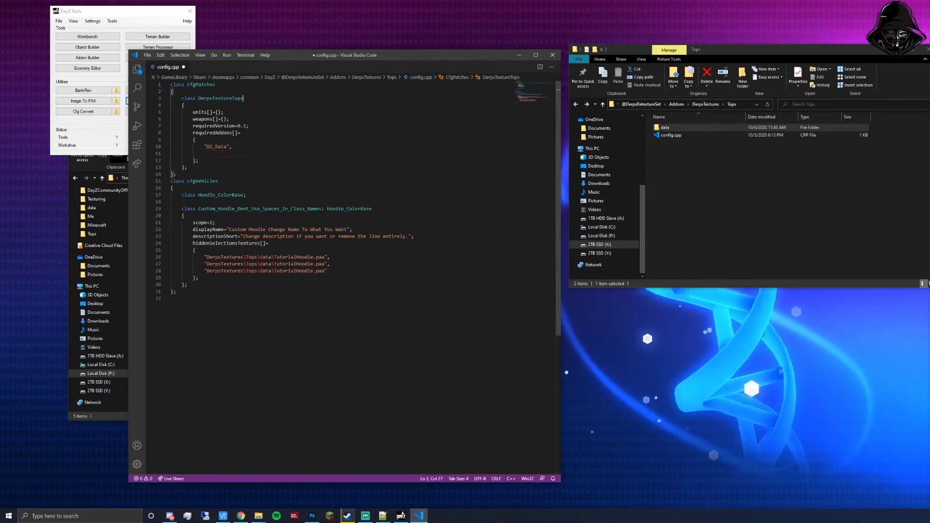
left_click_drag(243, 98, 181, 99)
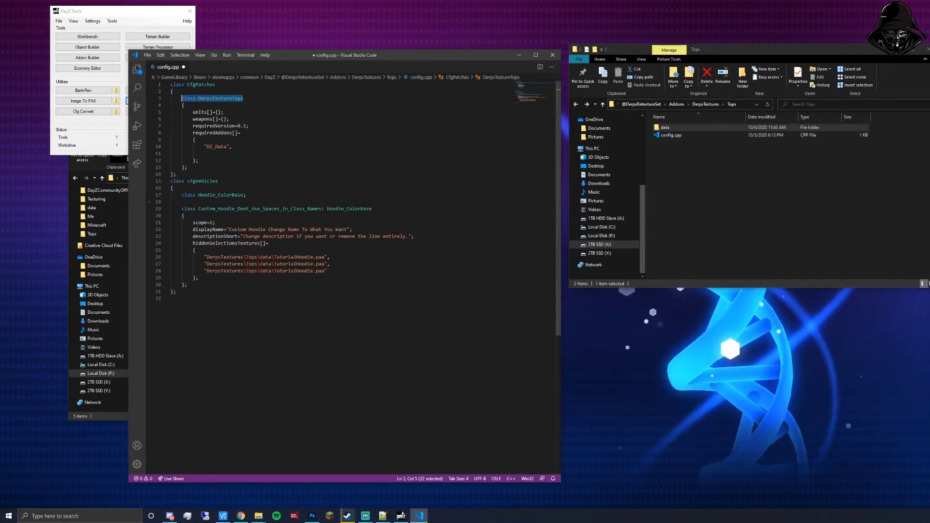
left_click(204, 153)
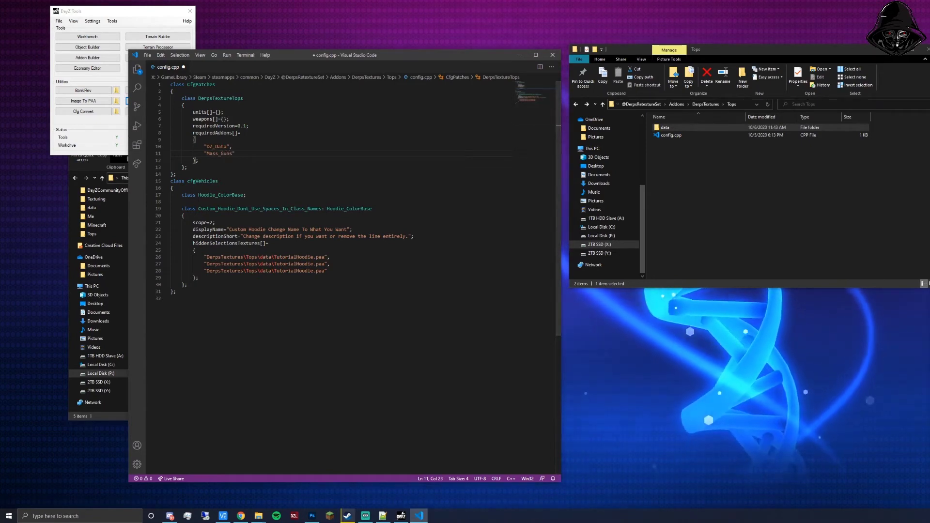
Remove the "Mass_Guns" line and the comma after "DZ_Data" from requiredAddons.
left_click_drag(176, 295, 171, 188)
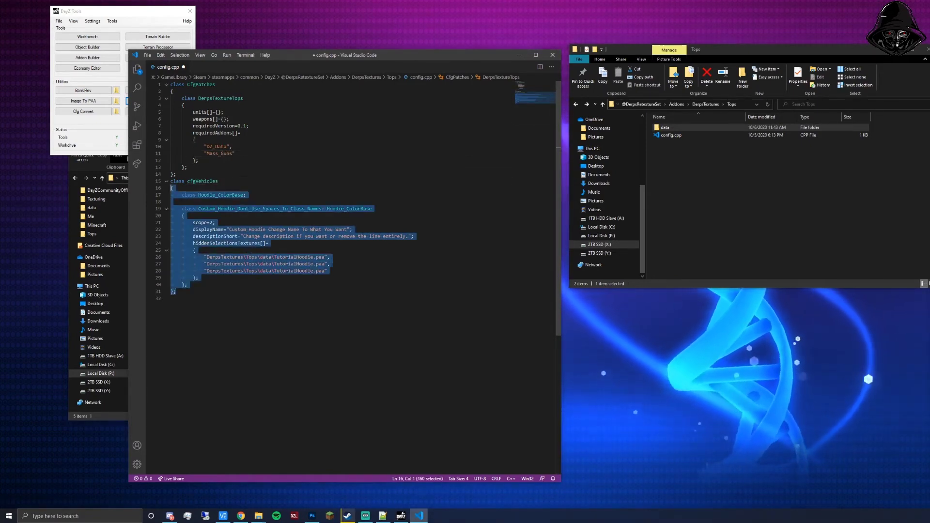
left_click(171, 298)
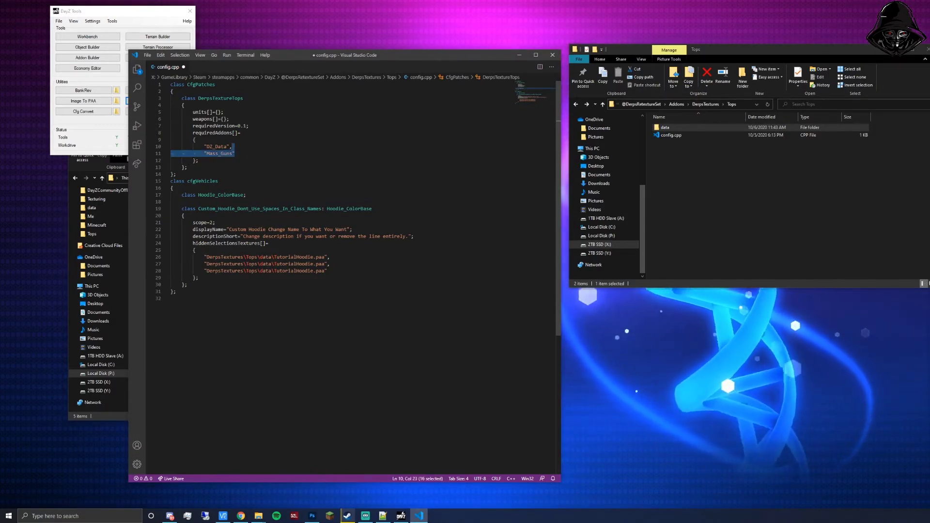
key("BackSpace")
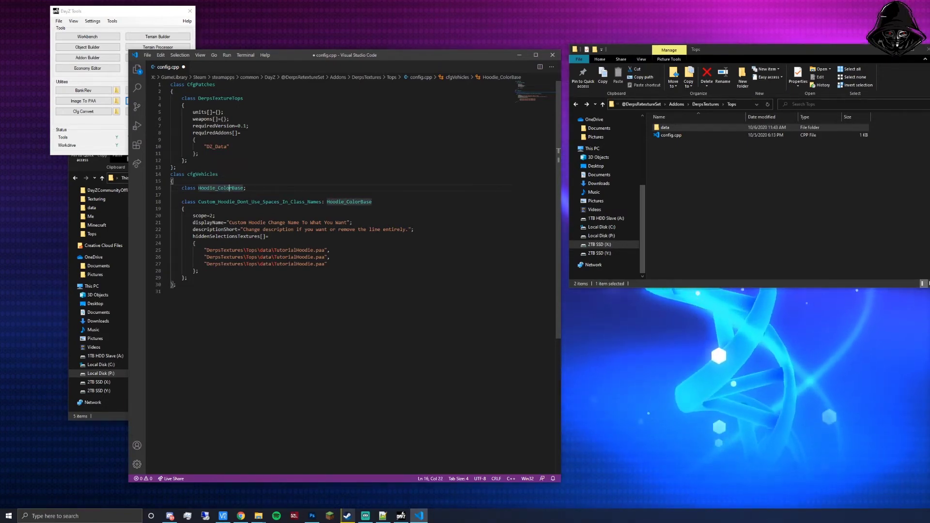
Rename the class Custom_Hoodie_Dont_Use_Spaces_In_Class_Names under cfgVehicles to DerpsHoodie_Test, keeping Hoodie_ColorBase as its parent.
left_click_drag(181, 202, 372, 202)
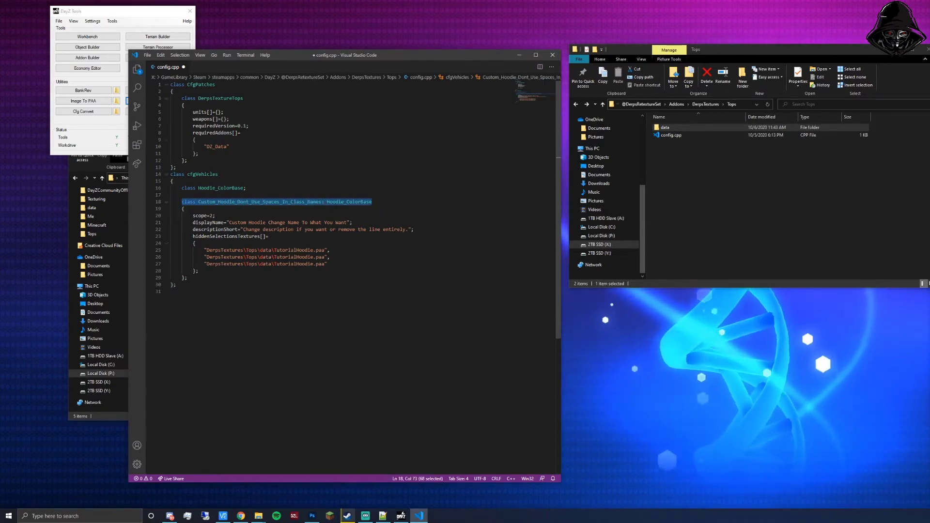
left_click(246, 202)
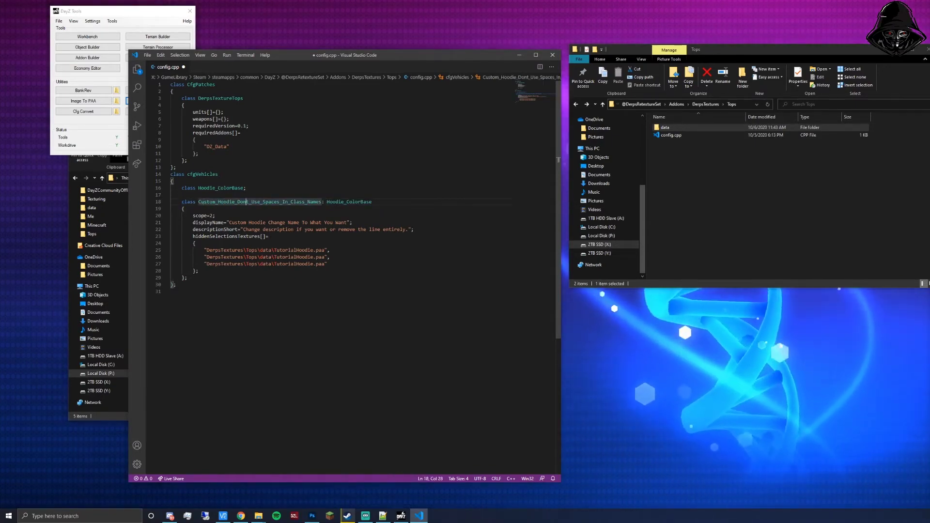
left_click(313, 202)
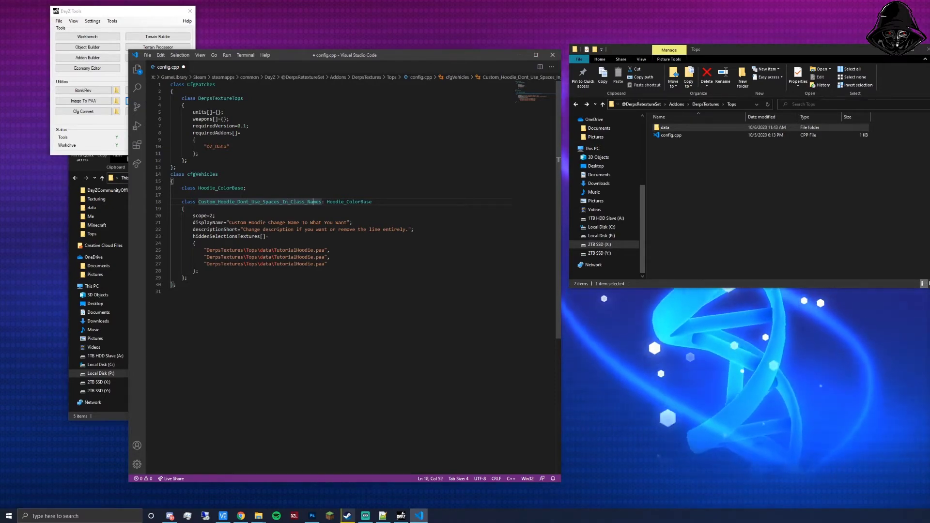
double_click(319, 202)
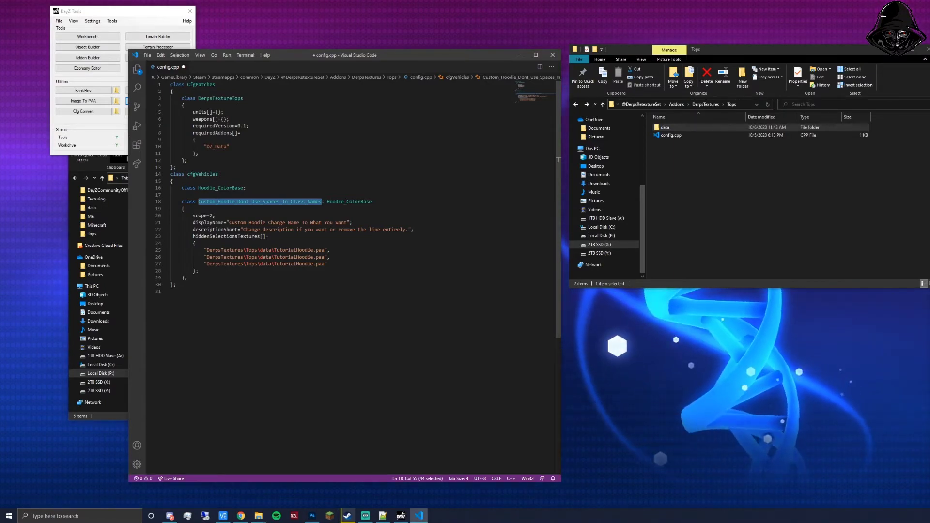
type("Derp")
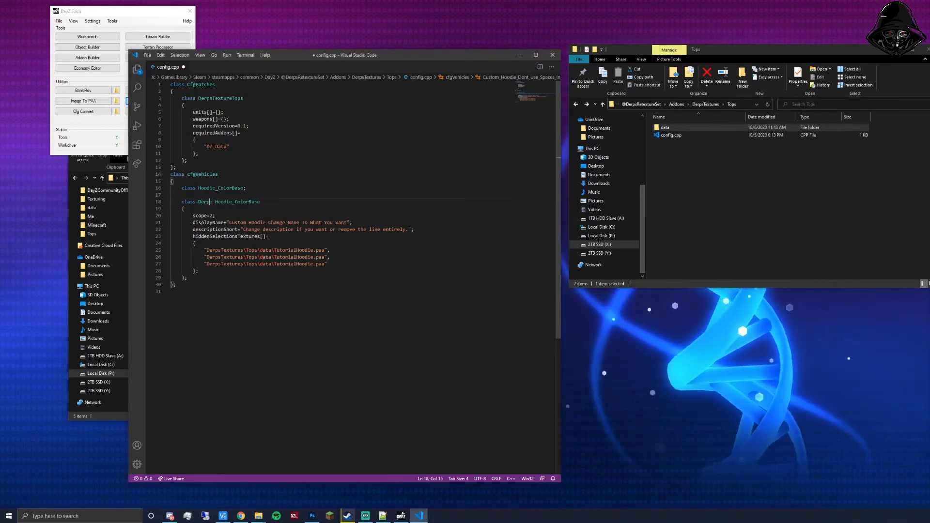
type("sT")
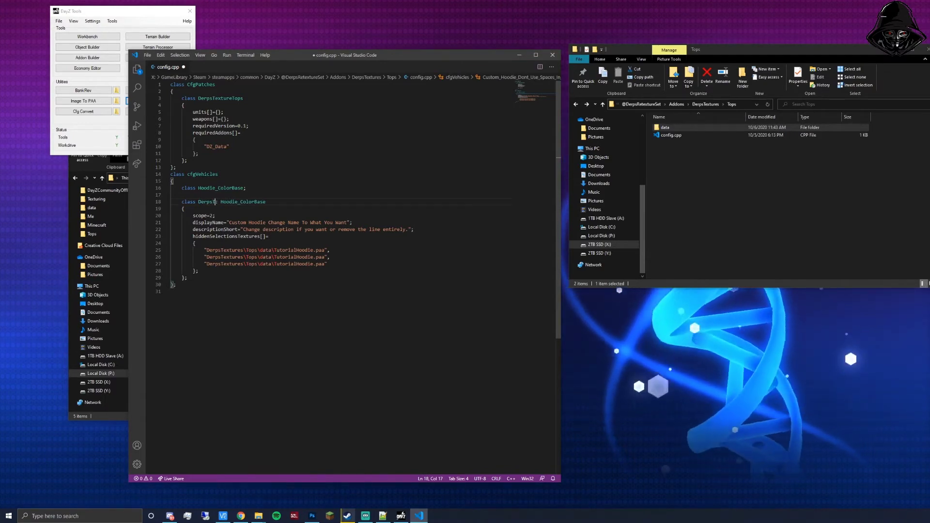
key("BackSpace")
type("Hoo")
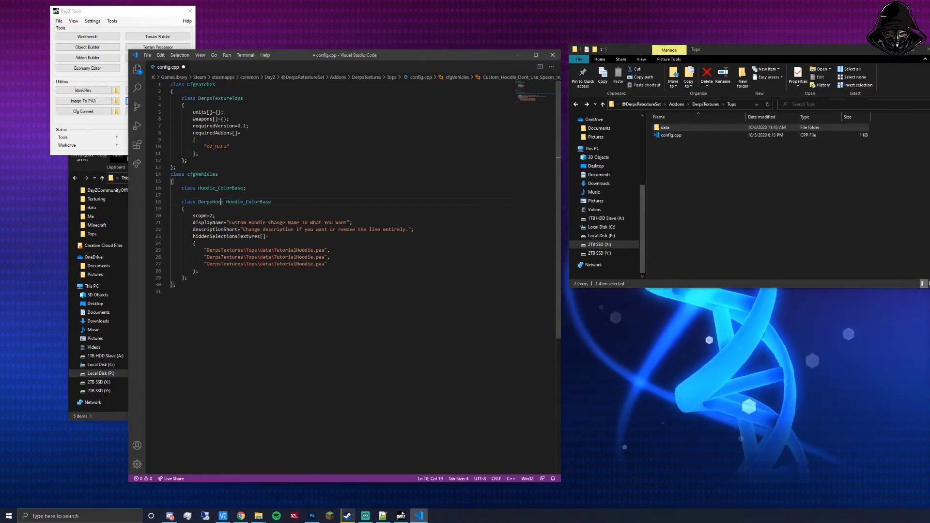
type("die_Tes")
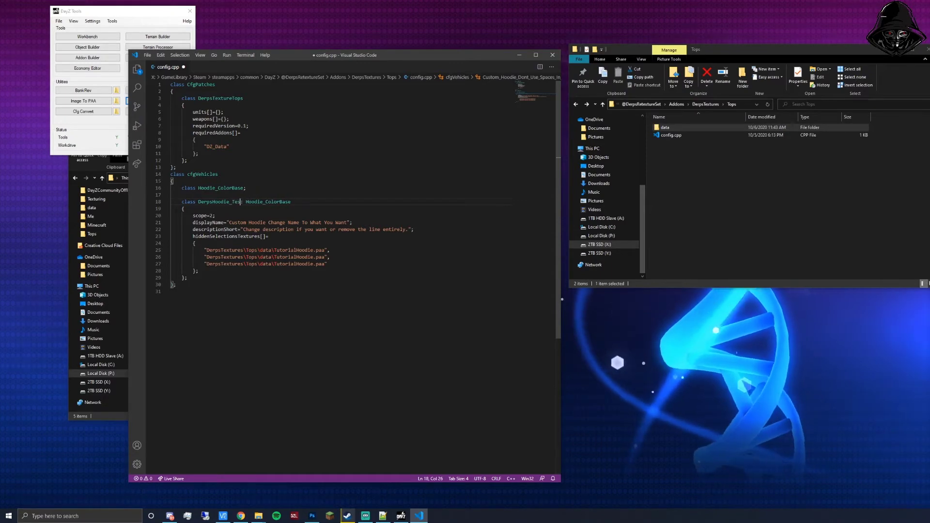
type("t")
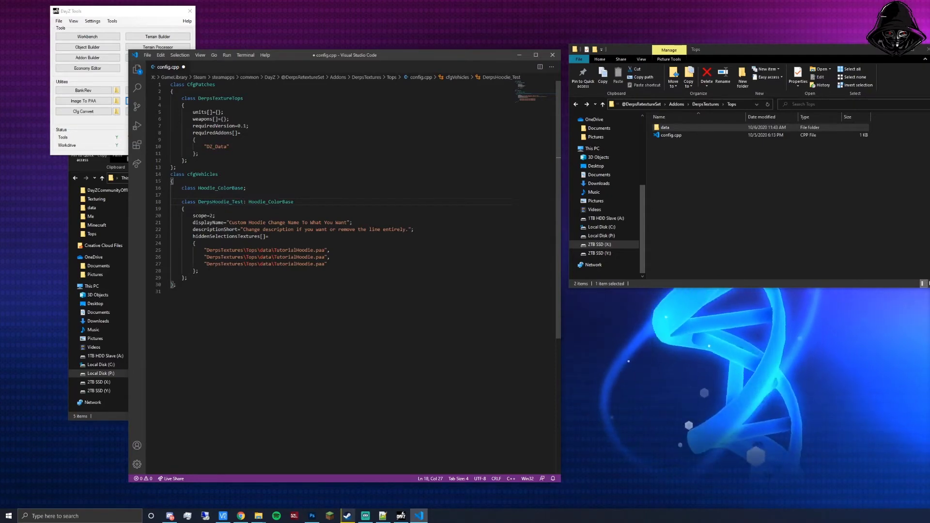
Examine the DerpsHoodie_Test class name, its displayName line and its Hoodie_ColorBase parent.
key("ctrl+d")
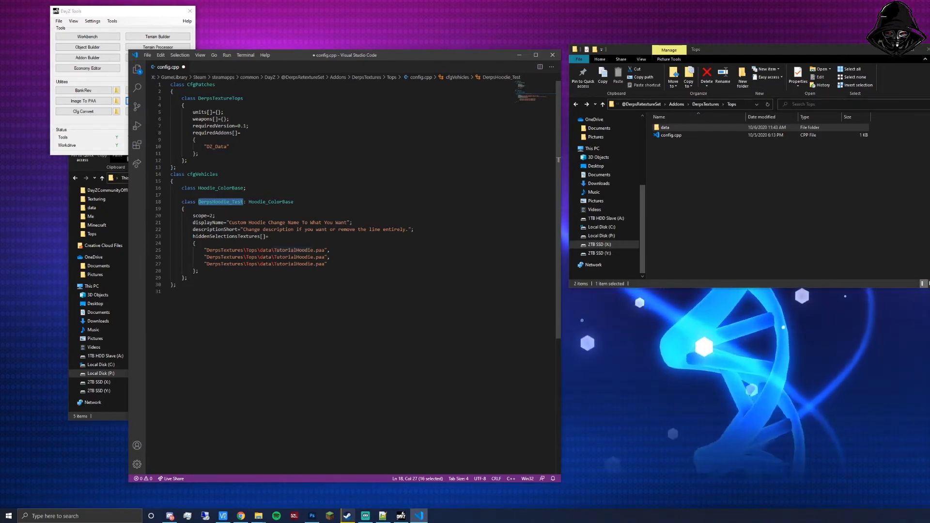
left_click(215, 223)
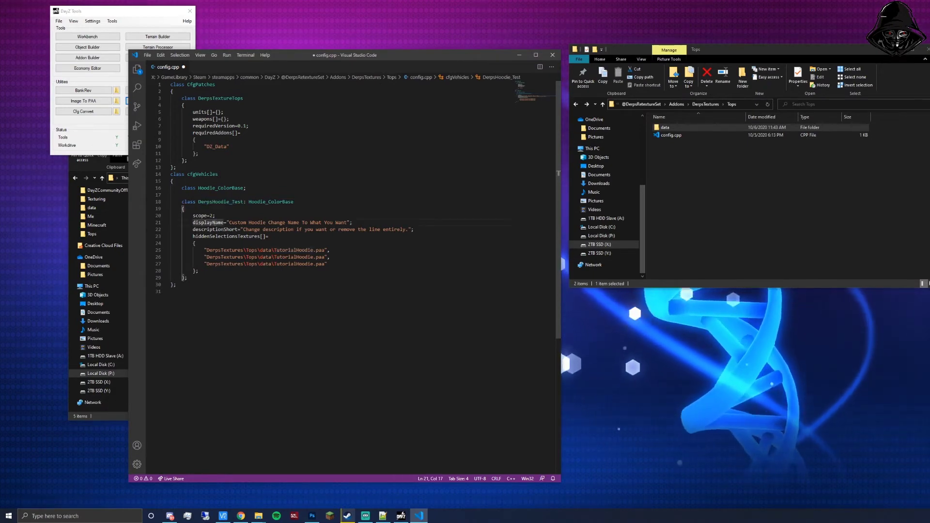
double_click(271, 202)
left_click(272, 201)
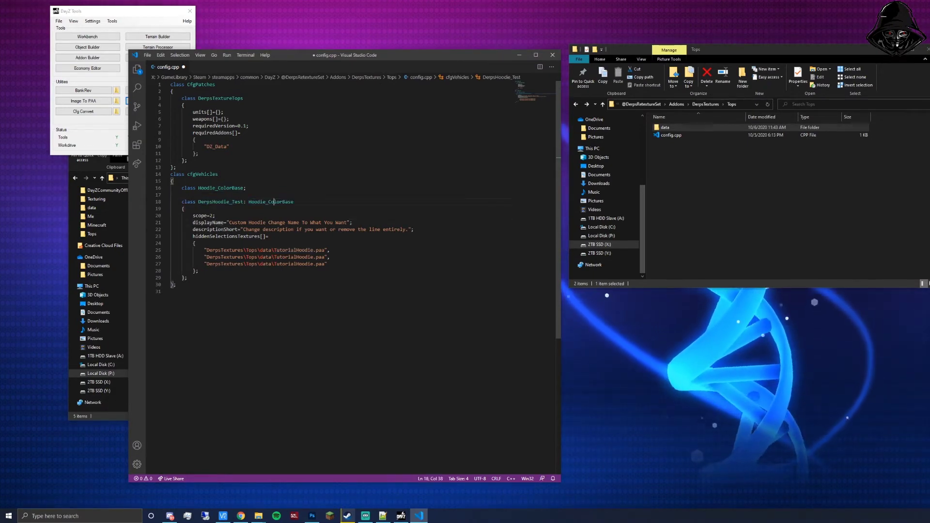
left_click(246, 201)
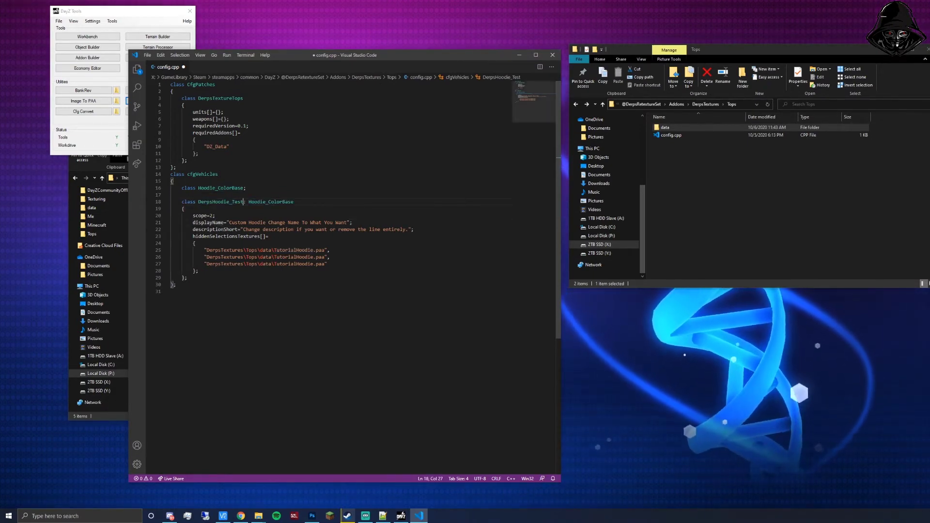
key("Up")
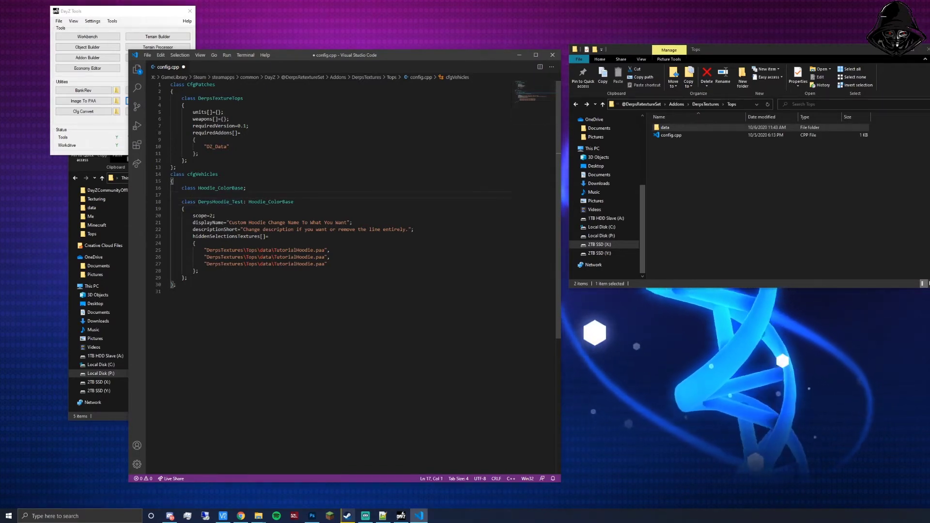
Set the displayName of the DerpsHoodie_Test class to "Derps Test Hoodie".
left_click(223, 222)
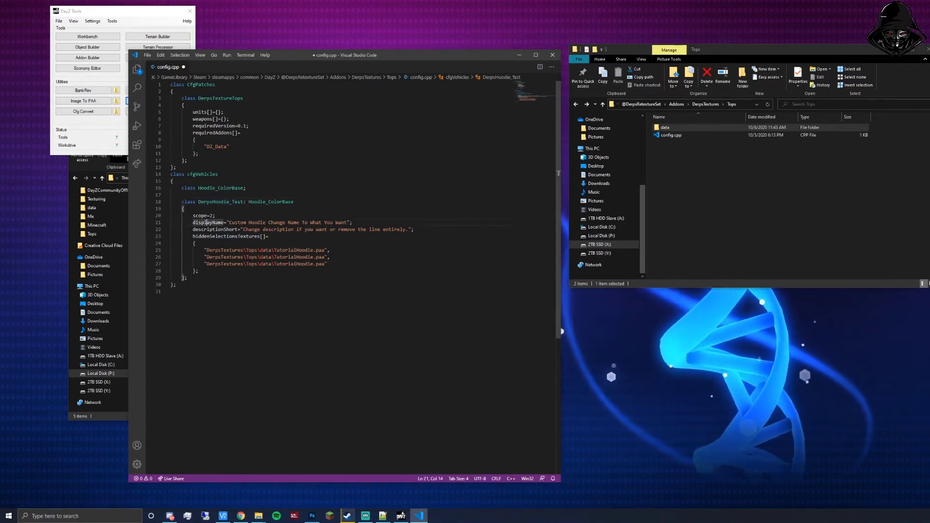
double_click(215, 229)
left_click_drag(346, 222, 229, 223)
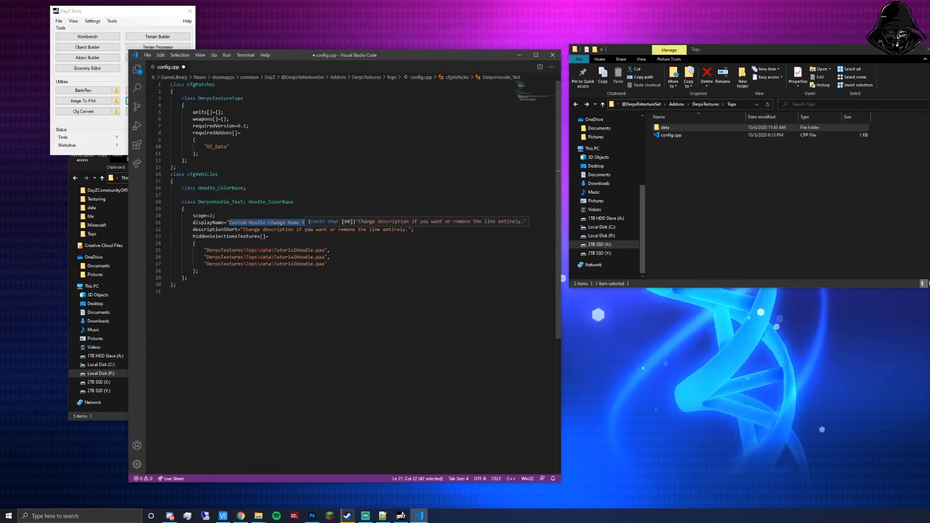
type("Derps ")
type("Test ")
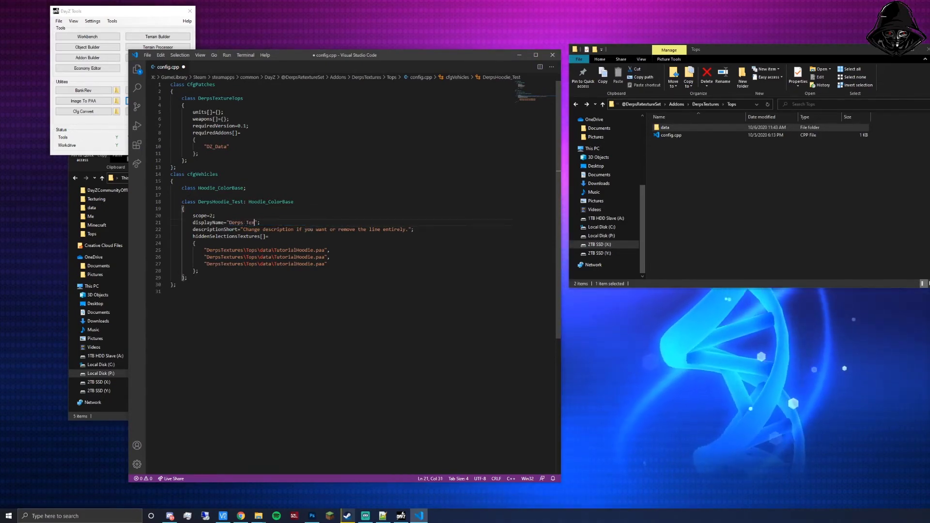
type("Hoodie")
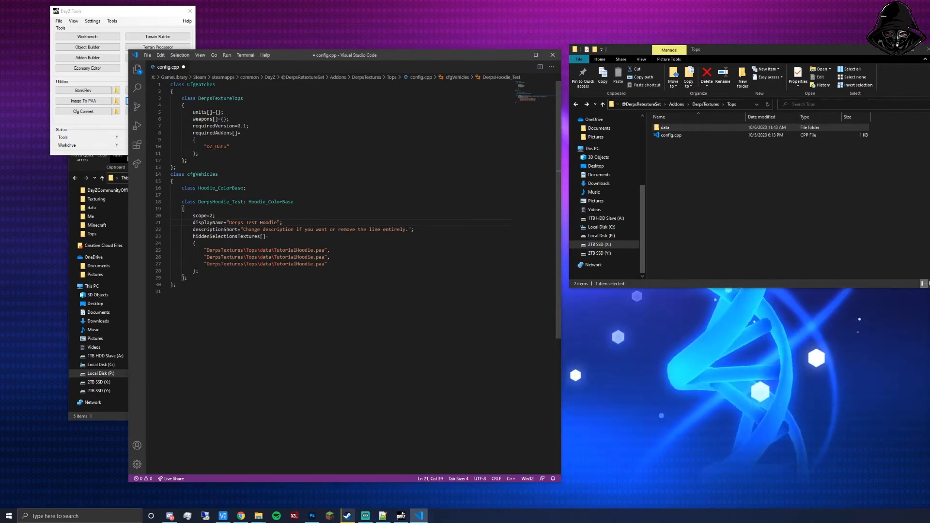
Delete the whole descriptionShort line from the DerpsHoodie_Test class.
triple_click(215, 229)
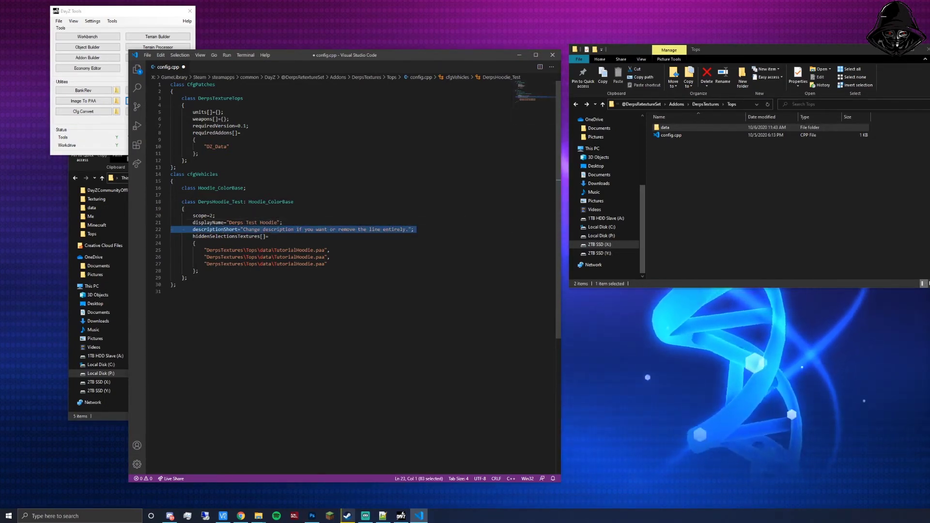
key("Delete")
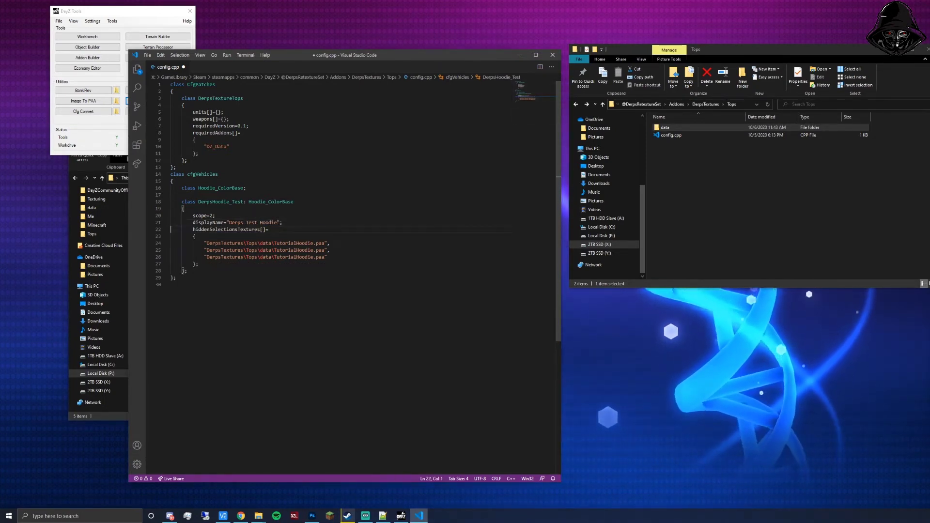
left_click(282, 223)
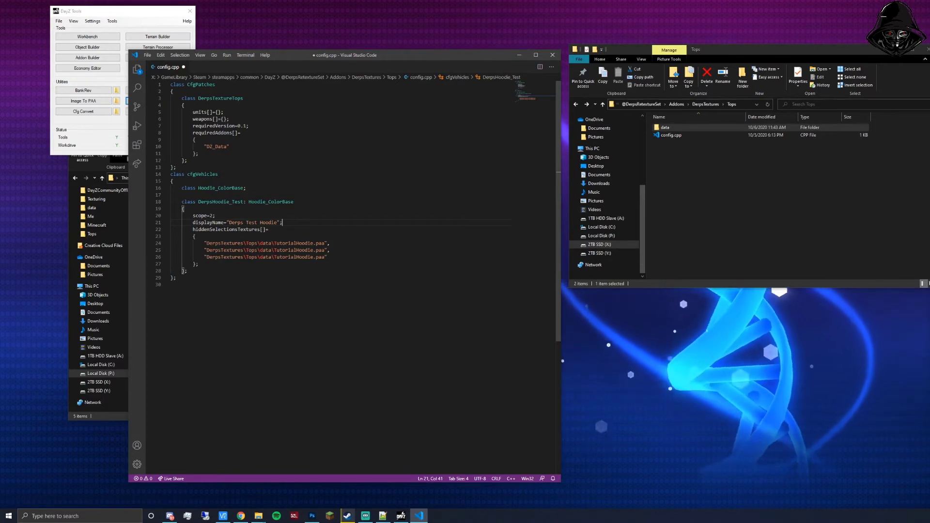
Remove the extra blank lines below the hiddenSelectionsTextures block of DerpsHoodie_Test.
left_click_drag(246, 188, 170, 180)
left_click(240, 223)
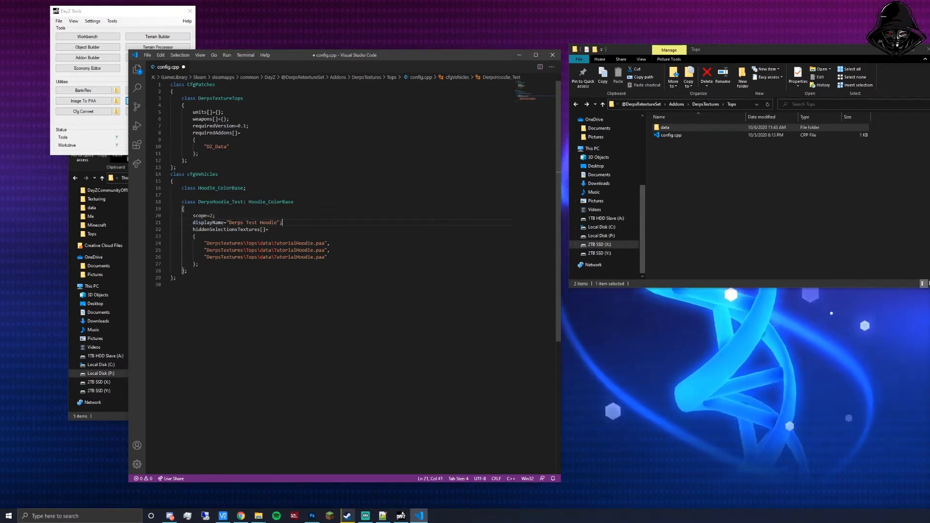
key("shift+Home")
key("Down")
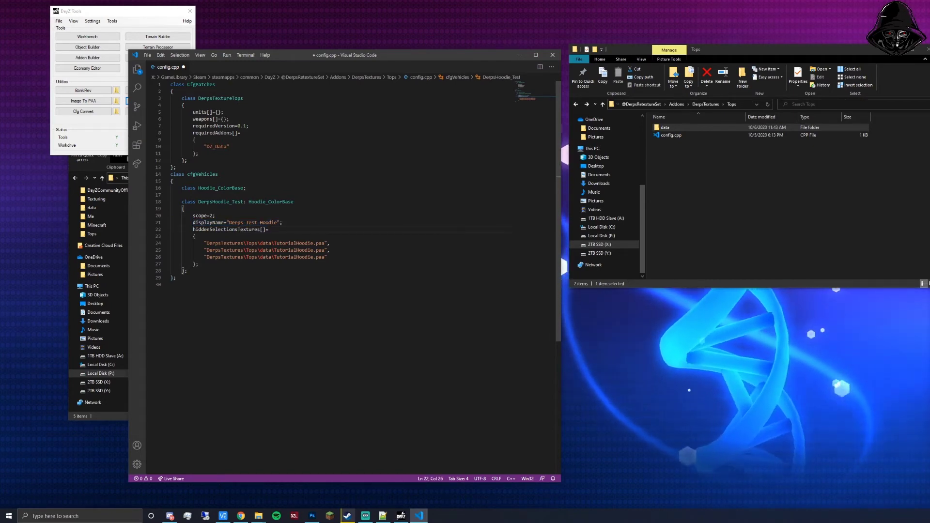
key("End")
key("shift+Home")
left_click(198, 264)
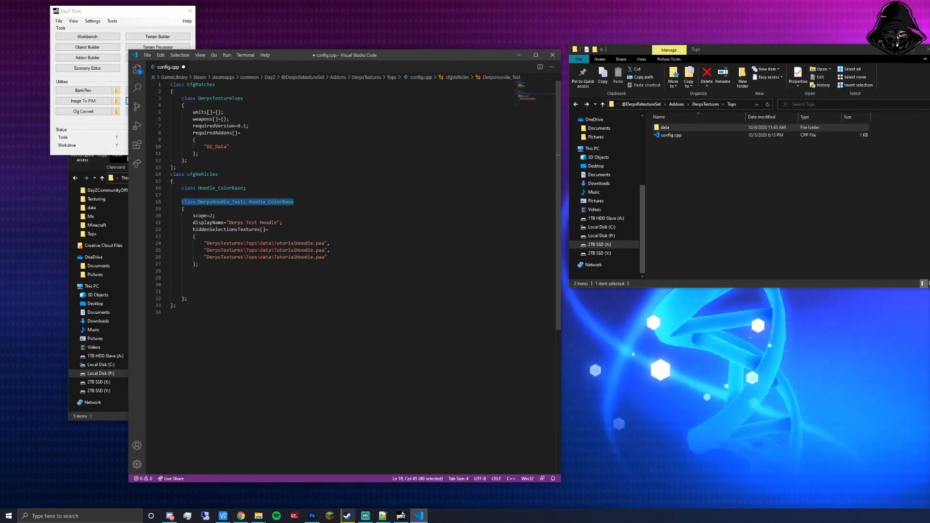
key("shift+Down")
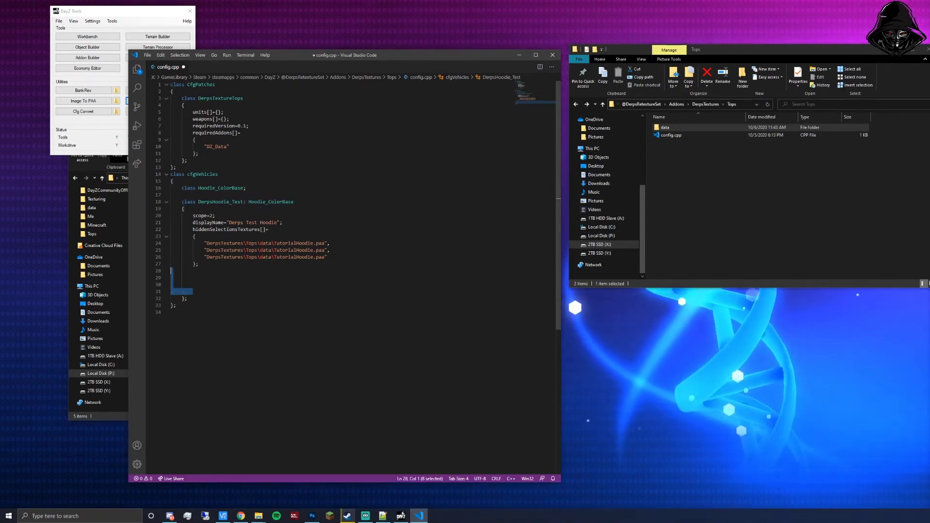
key("BackSpace")
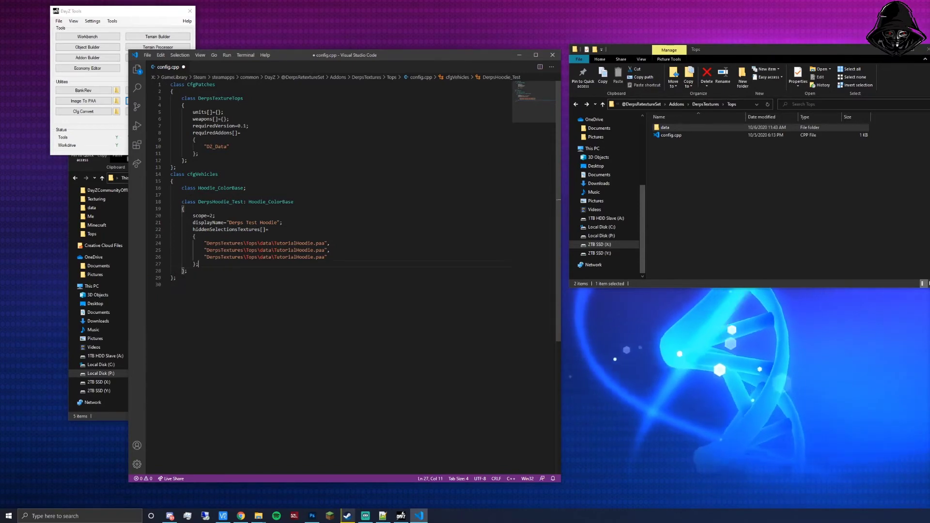
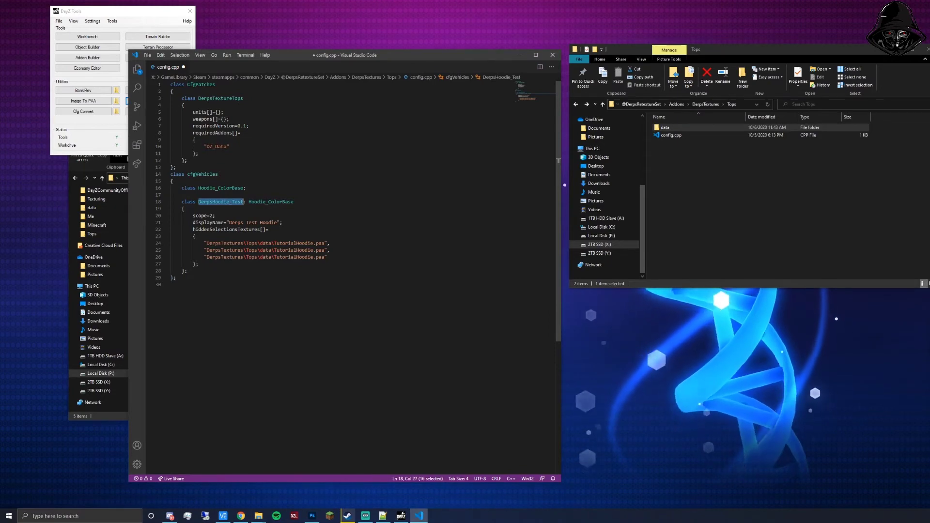
Review the three texture paths, the DerpsTextureTops class under CfgPatches and the start of the cfgVehicles block.
key("Down")
key("Down")
key("Down")
key("Down")
key("Down")
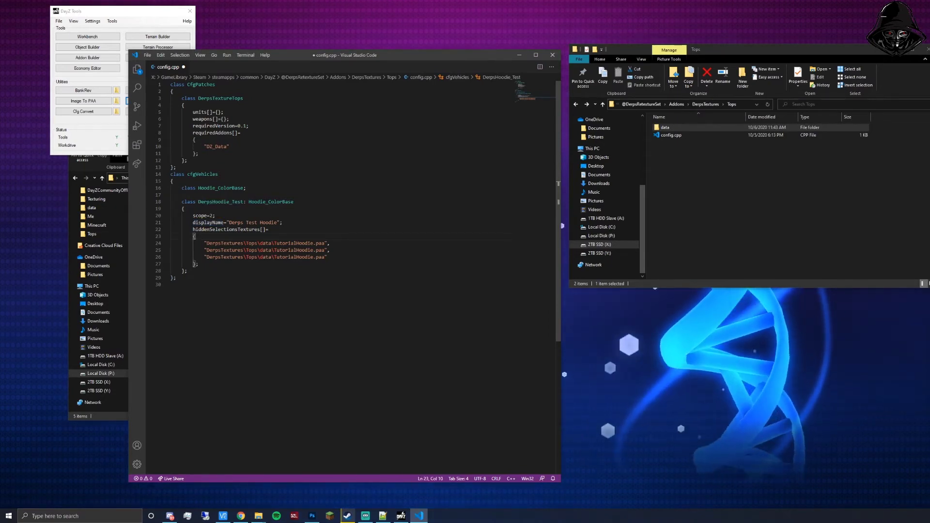
left_click_drag(327, 257, 193, 243)
left_click(240, 243)
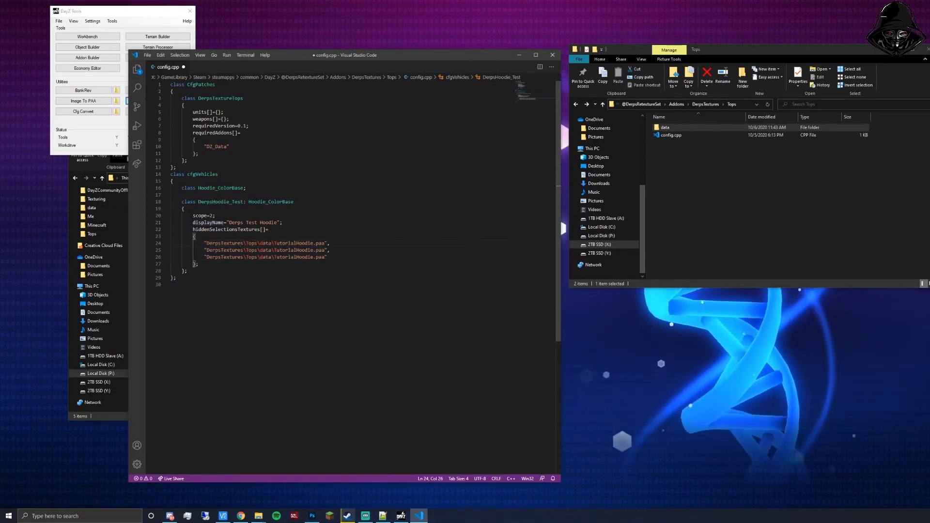
double_click(221, 97)
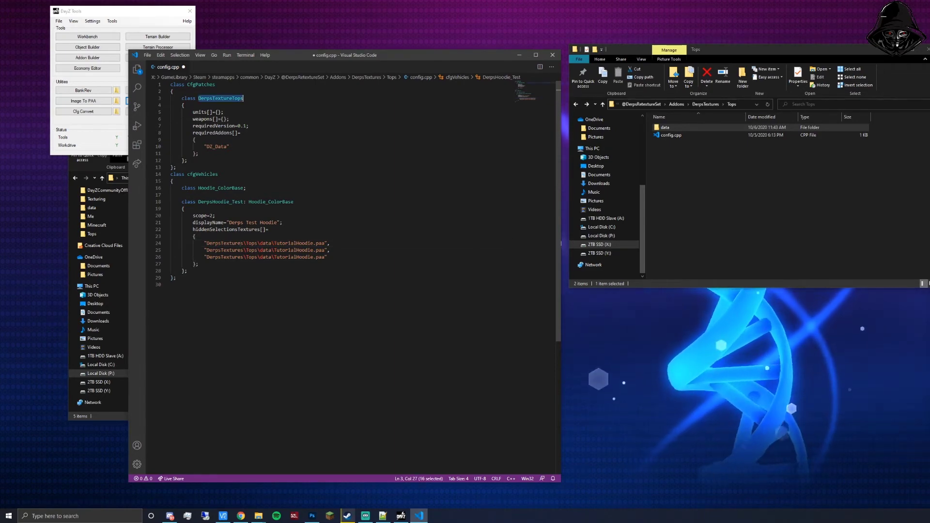
left_click(203, 97)
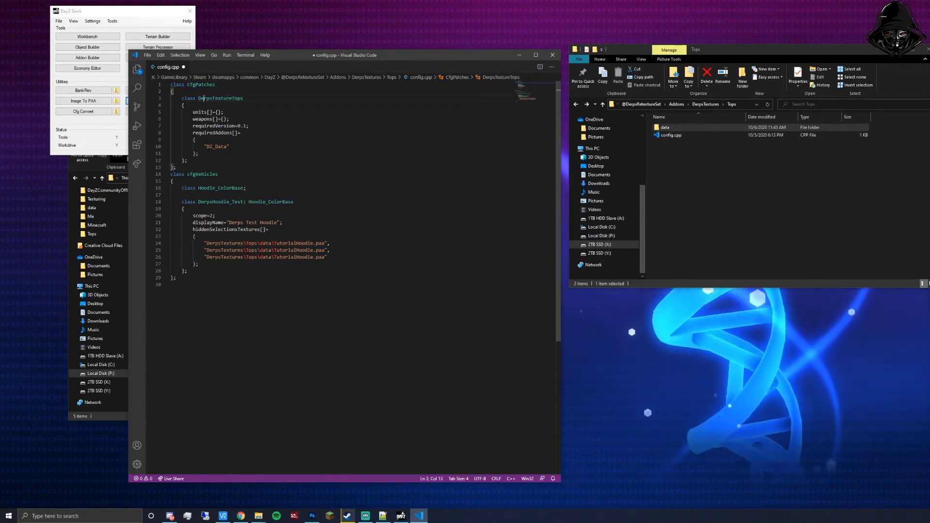
left_click(175, 167)
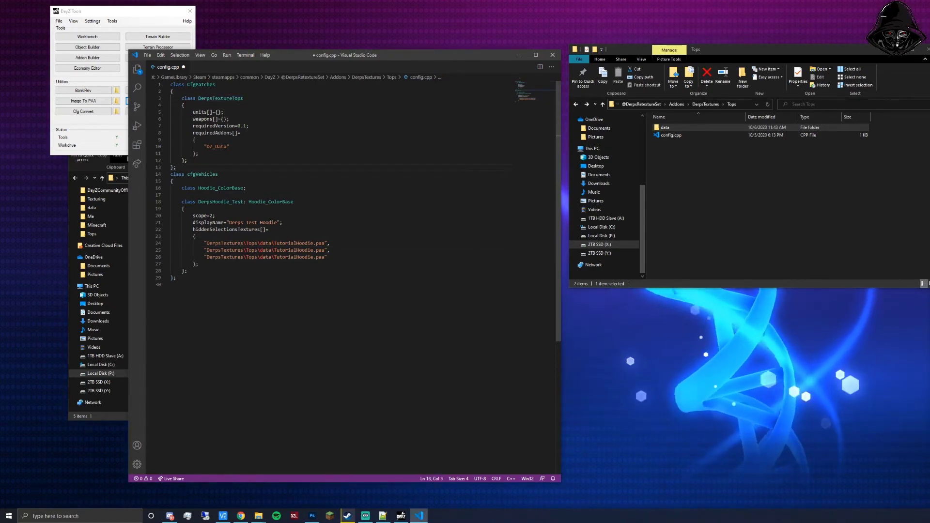
left_click(217, 174)
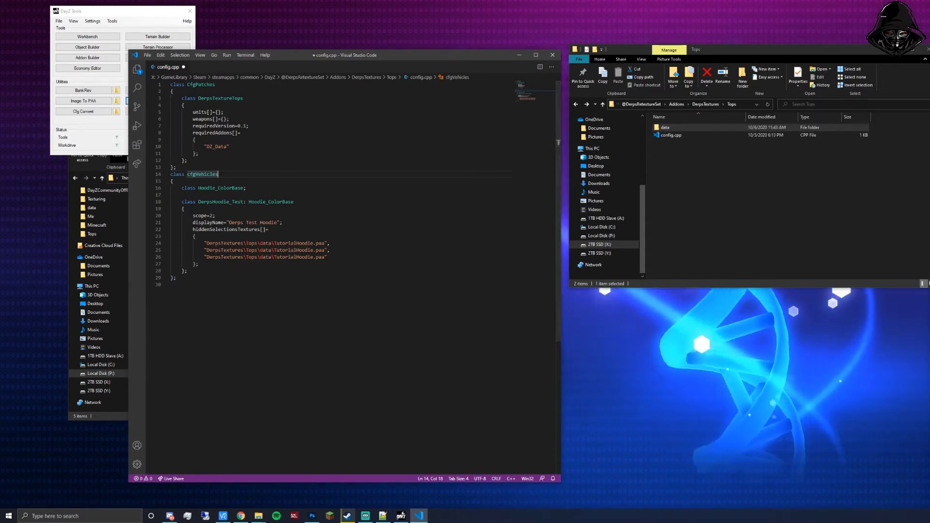
left_click(248, 126)
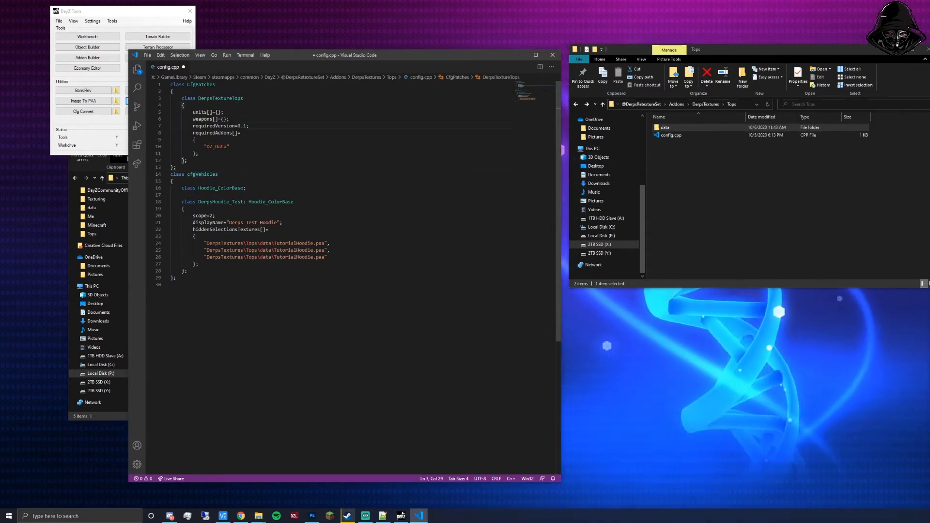
Save config.cpp, close the code editor and return to the Tops folder in File Explorer.
key("ctrl+s")
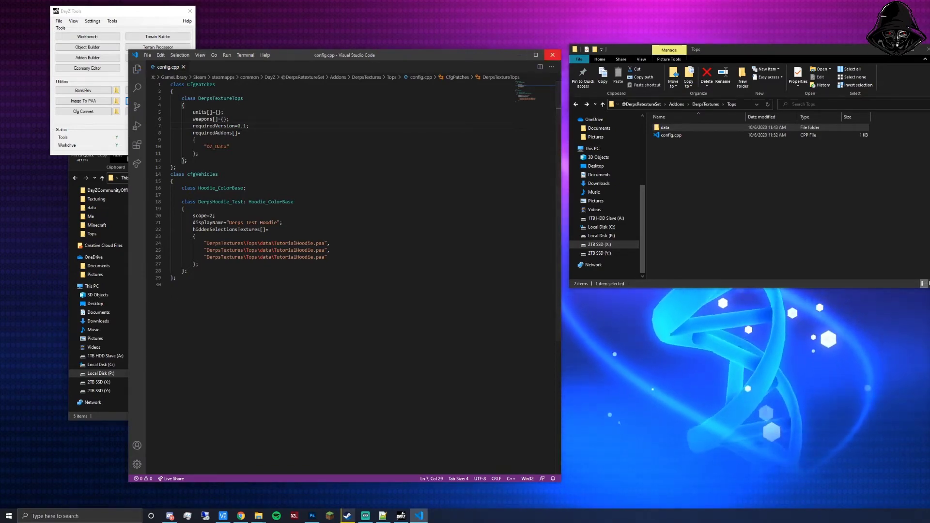
left_click(552, 55)
left_click(711, 169)
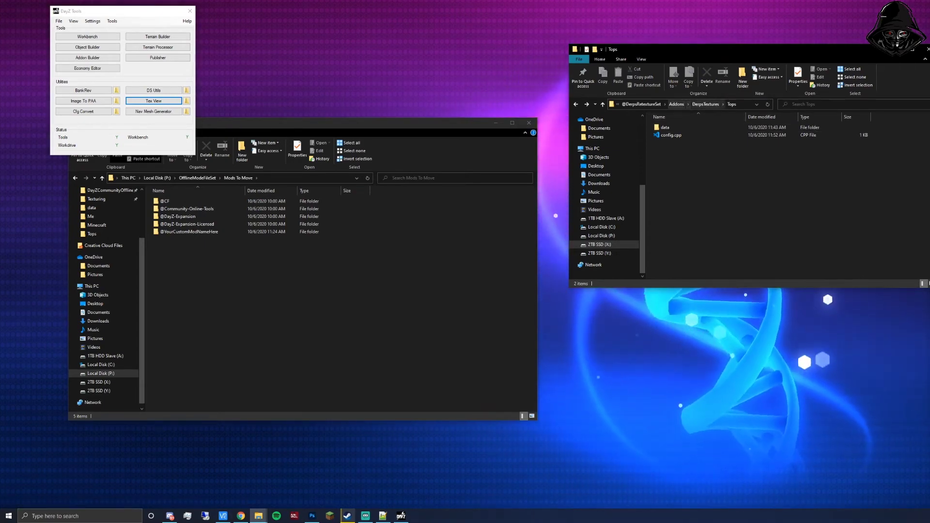
Go up to the mod's Addons folder and to the OfflineModeFileSet folder, placing the two File Explorer windows side by side.
left_click(704, 104)
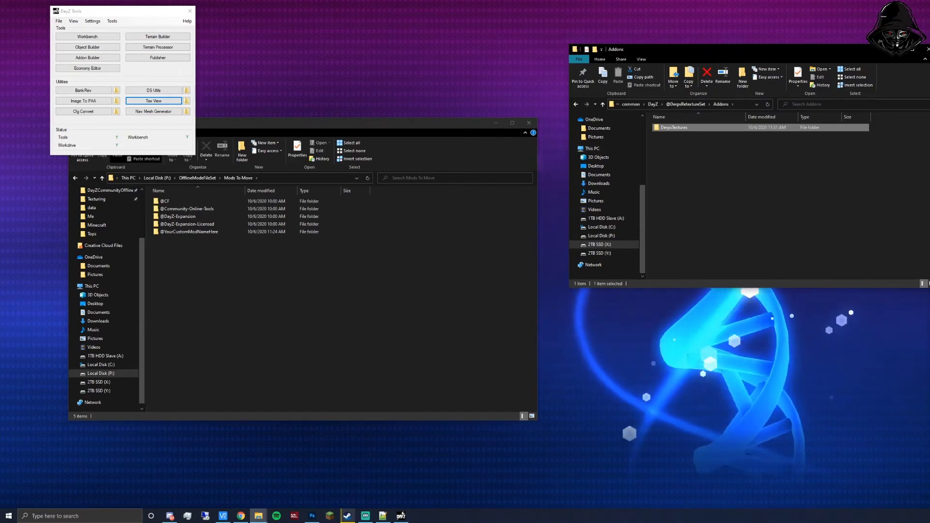
left_click_drag(452, 123, 440, 173)
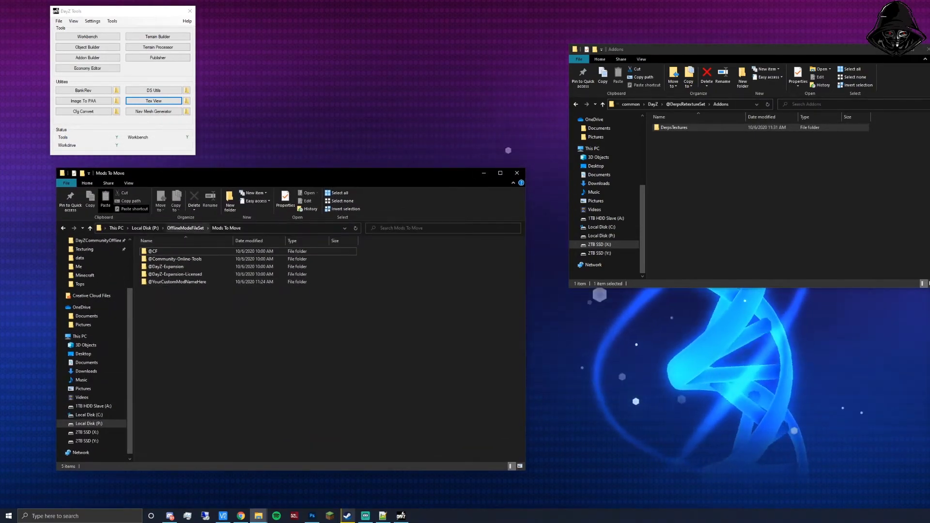
left_click(185, 228)
key("Up")
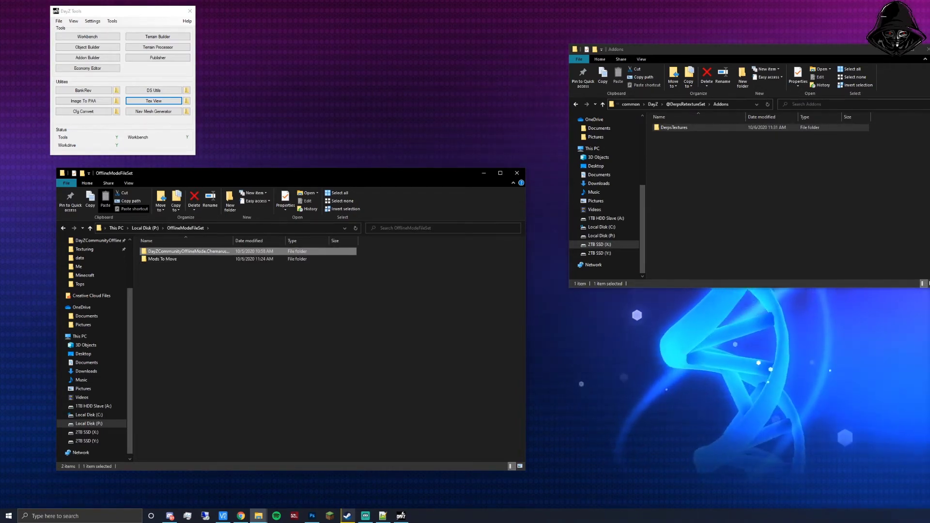
left_click_drag(697, 50, 684, 164)
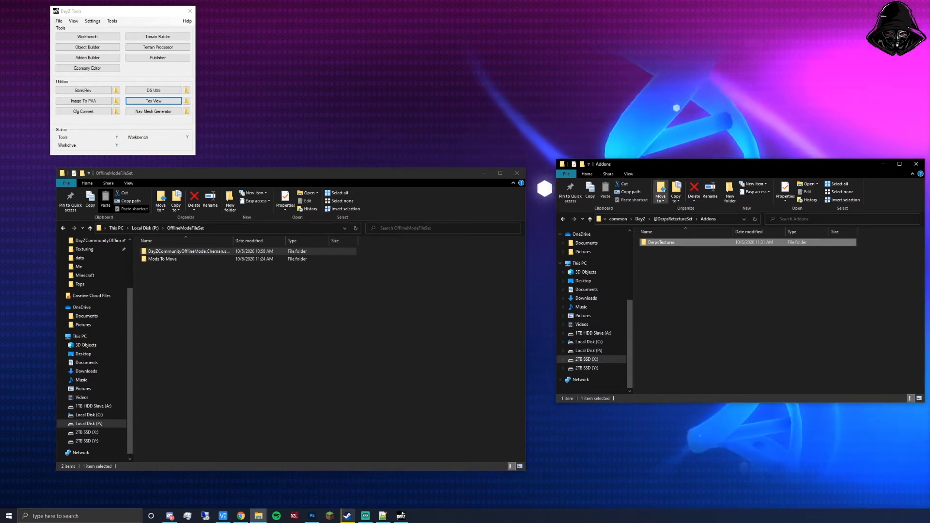
left_click(243, 315)
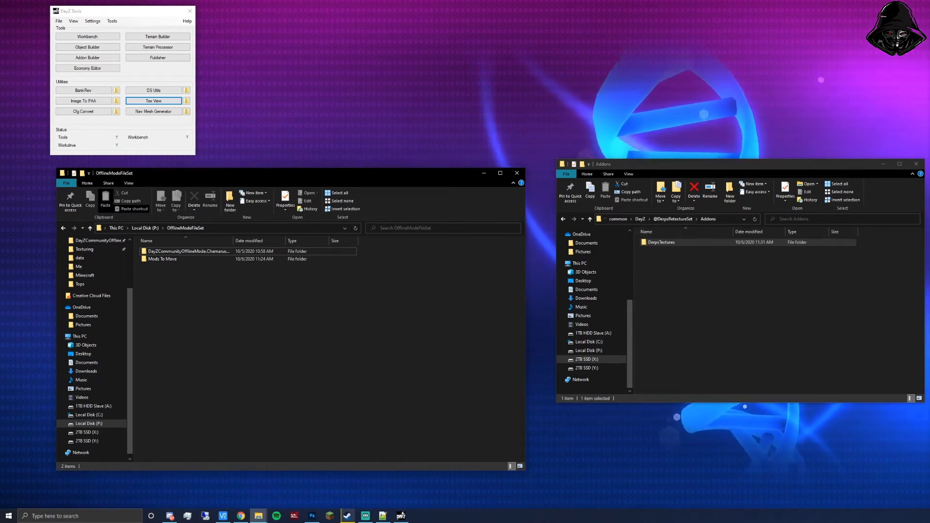
Open the Missions folder inside the DayZ installation folder in the window showing Addons.
left_click(639, 218)
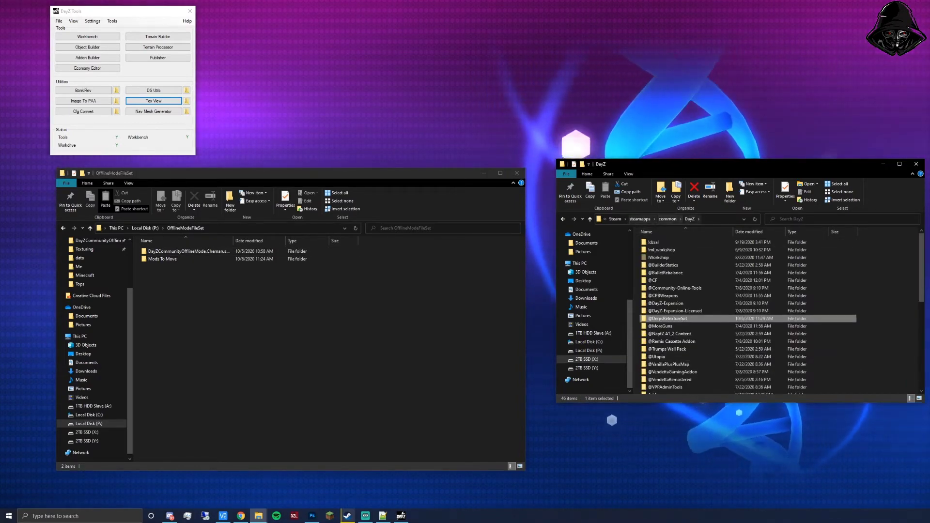
scroll(702, 315, "down", 1)
scroll(697, 314, "down", 5)
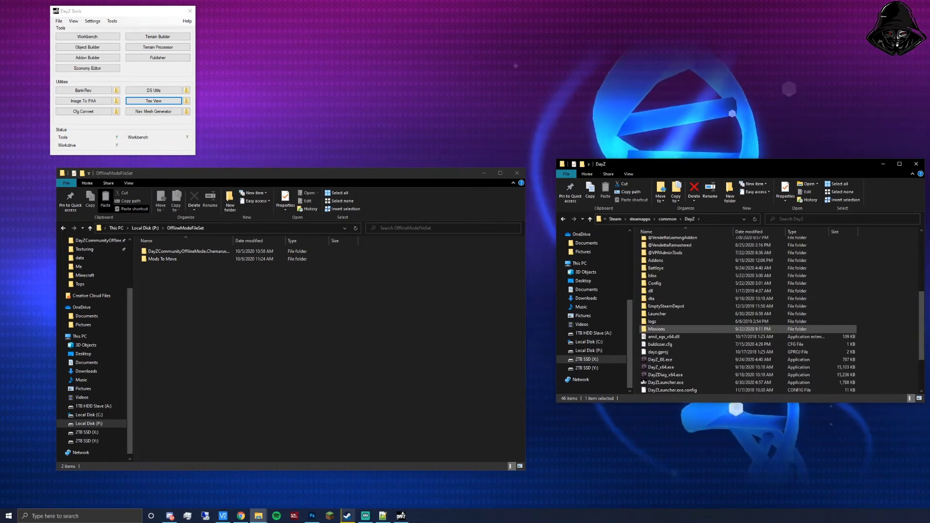
double_click(656, 328)
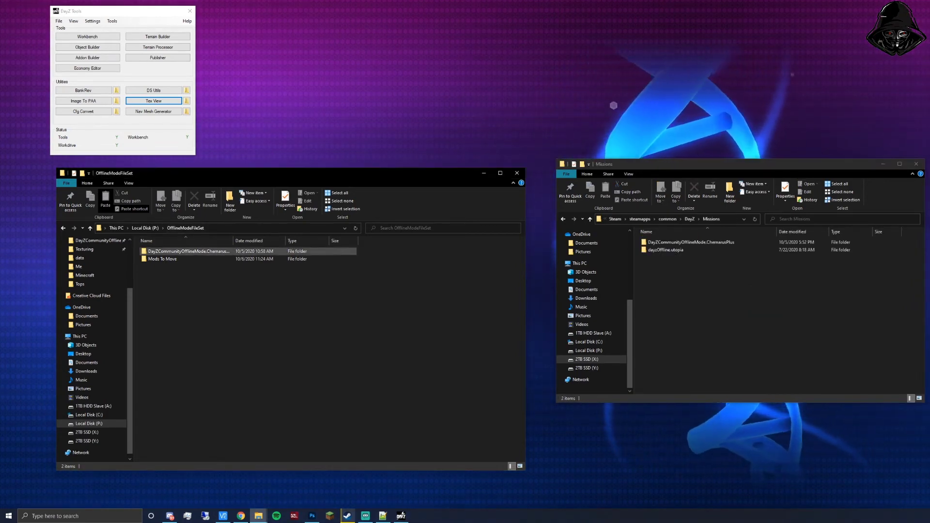
Open the DayZCommunityOfflineMode.ChernarusPlus folder within Missions and select the DayZCommunityOfflineMode.bat file.
left_click(189, 251)
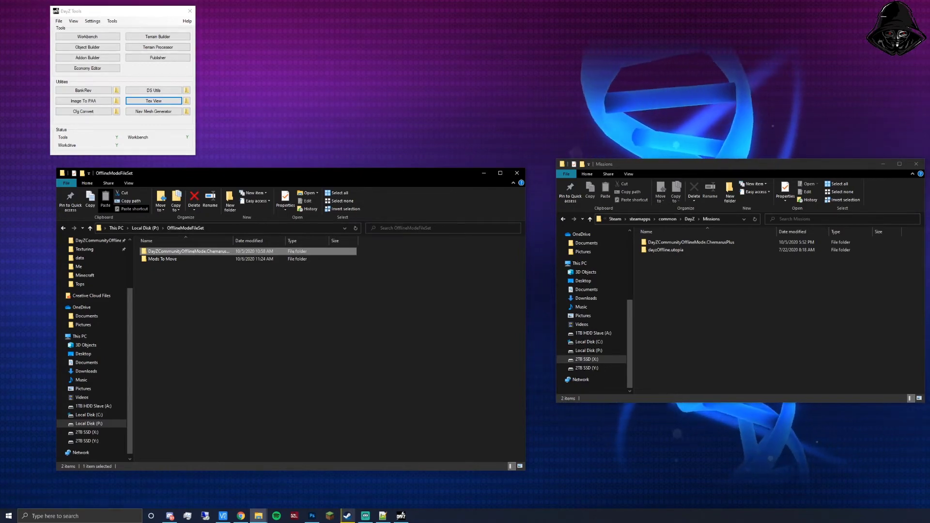
left_click_drag(189, 251, 224, 251)
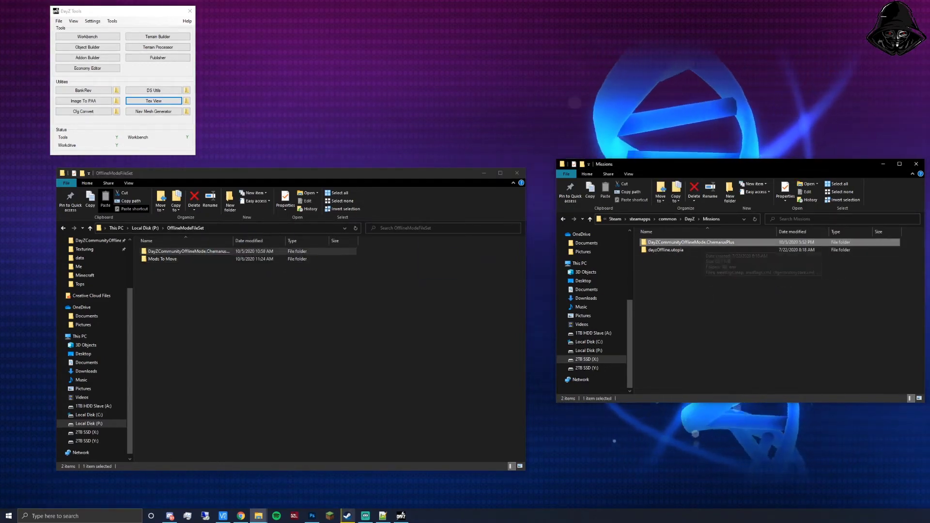
double_click(707, 243)
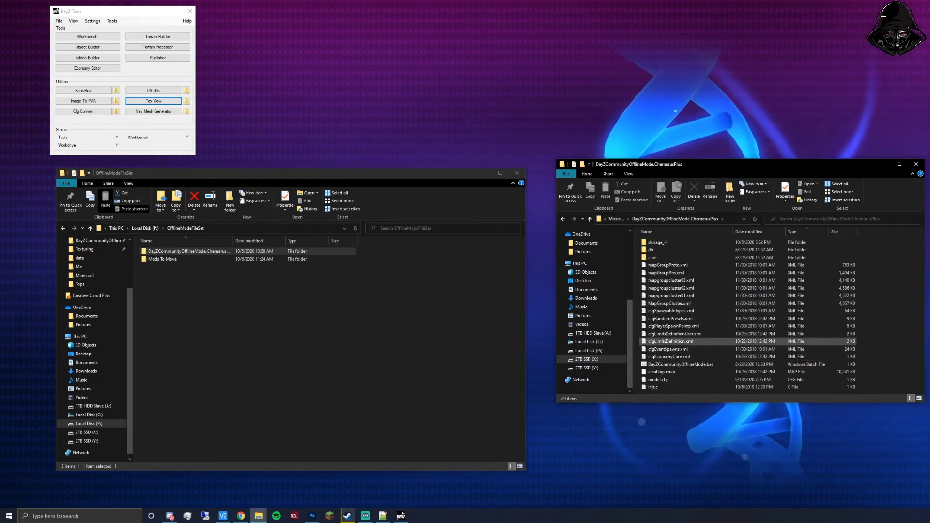
left_click(722, 273)
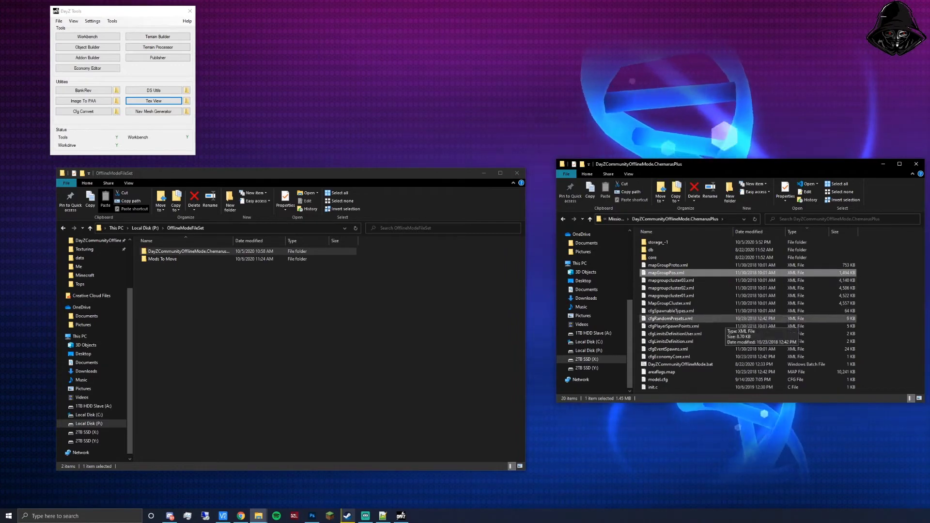
left_click(707, 364)
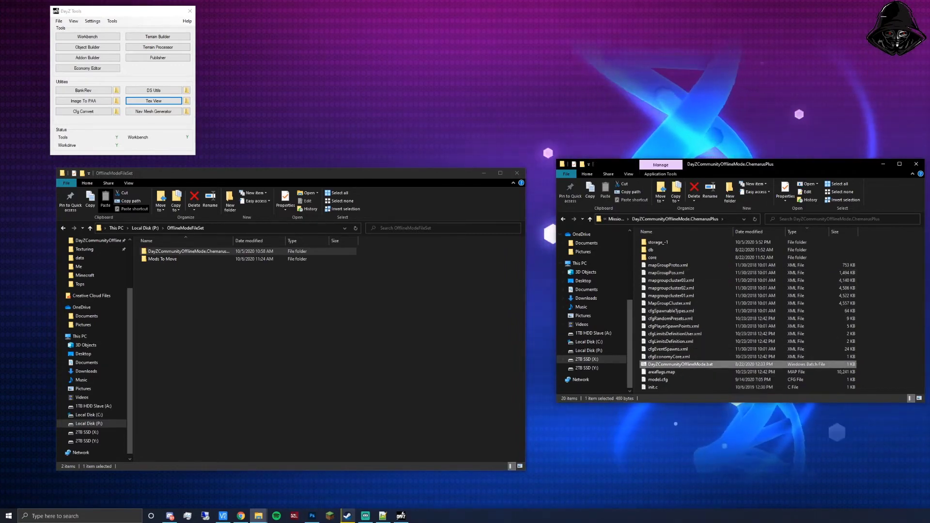
Close the OfflineModeFileSet window, then enlarge and reposition the remaining DayZCommunityOfflineMode.ChernarusPlus window.
left_click_drag(231, 313, 201, 252)
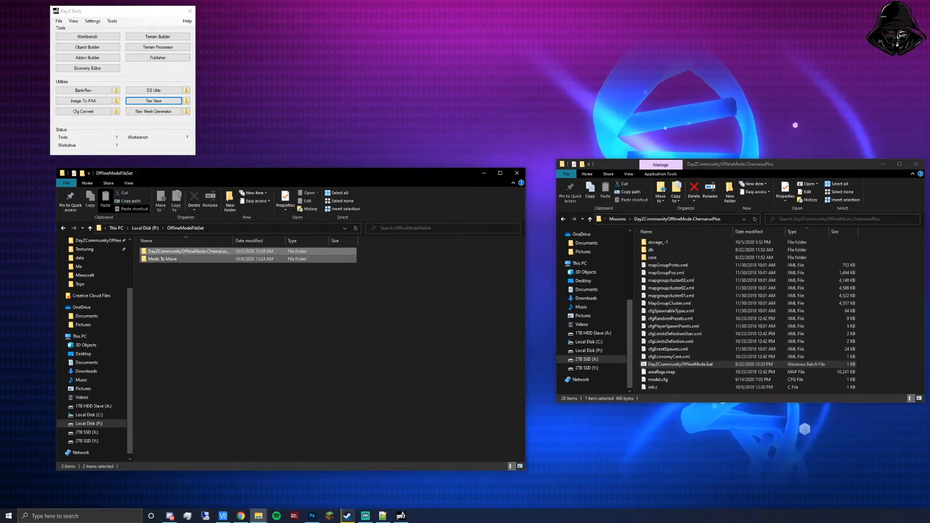
left_click(229, 311)
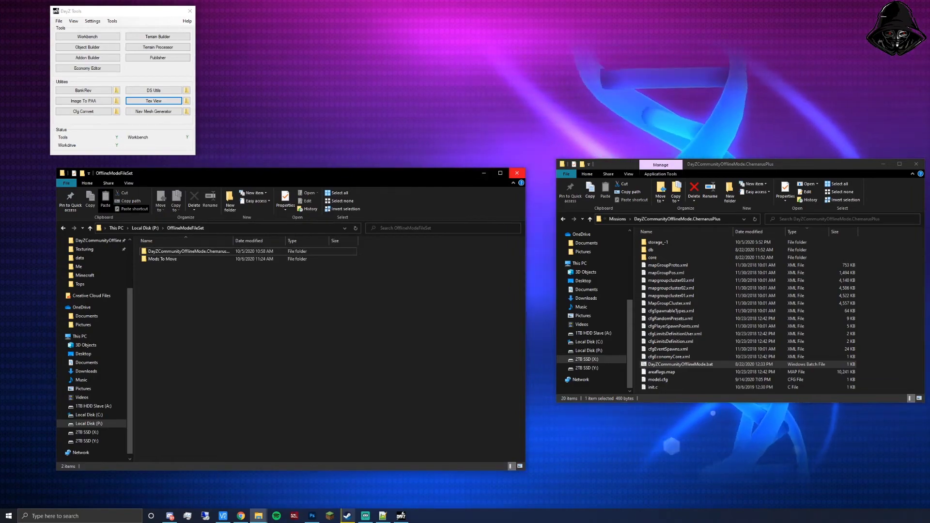
left_click(516, 173)
left_click_drag(813, 163, 633, 102)
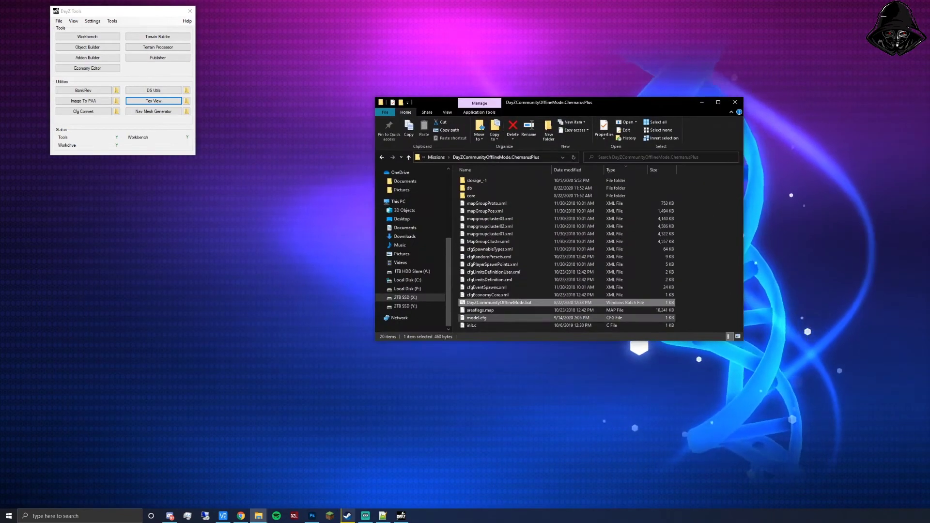
right_click(512, 302)
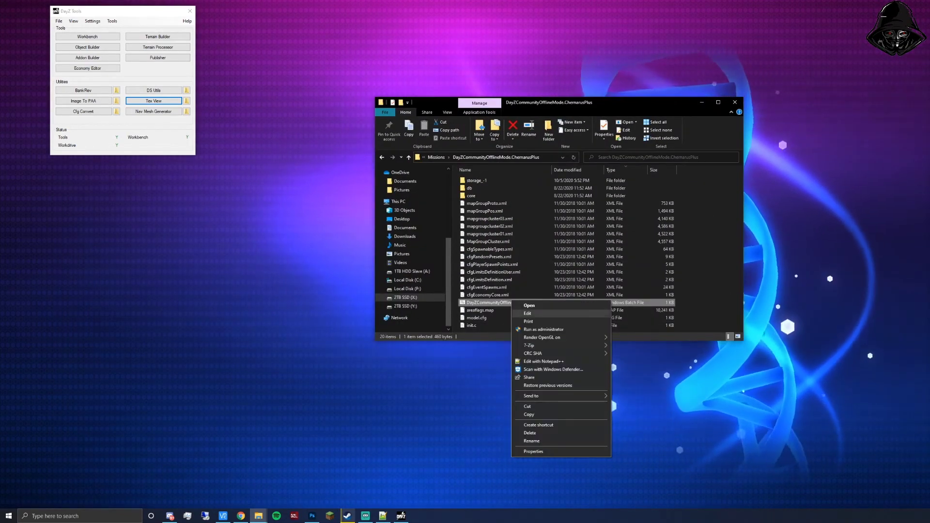
key("Escape")
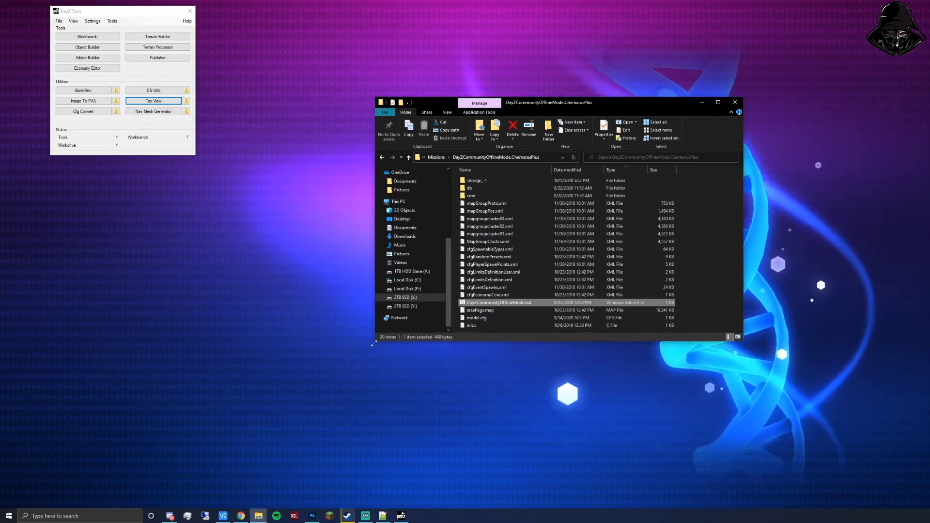
left_click_drag(375, 341, 284, 380)
left_click_drag(605, 102, 711, 99)
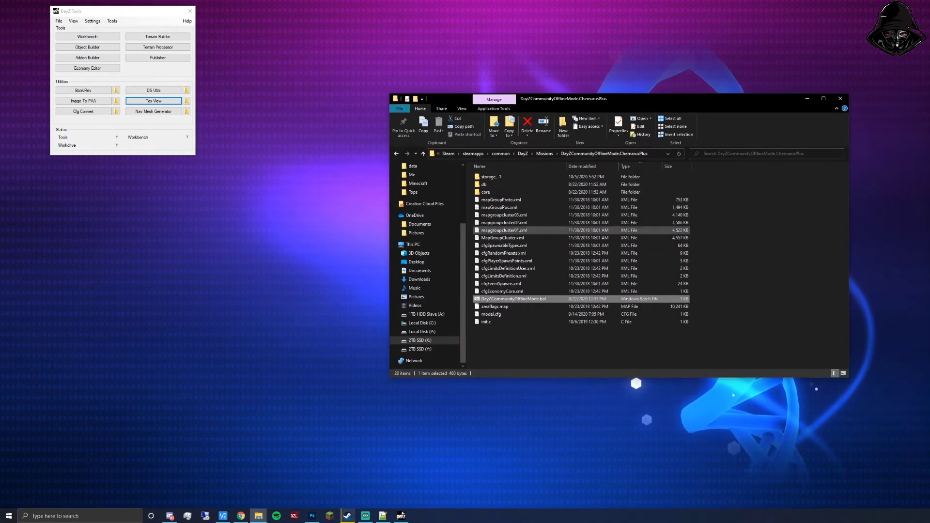
Open DayZCommunityOfflineMode.bat from the installed mission folder for editing in Notepad++.
right_click(511, 299)
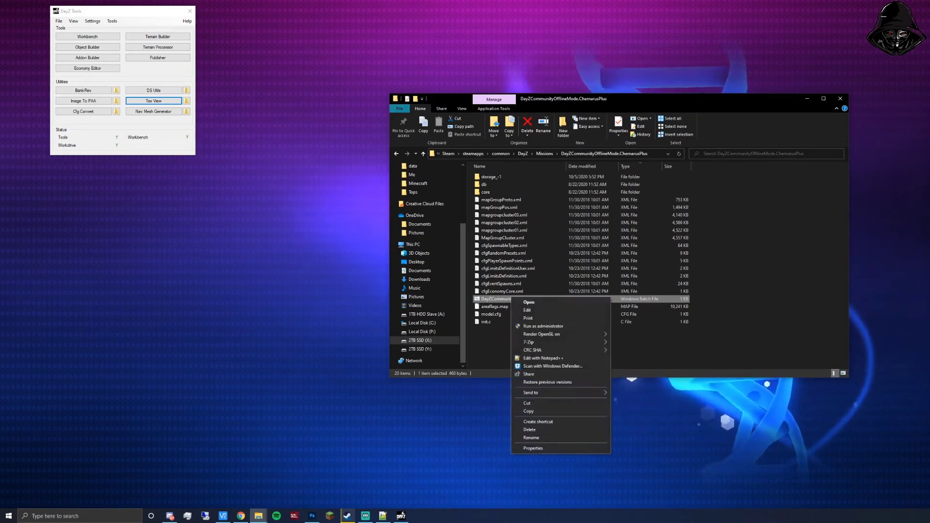
left_click(494, 338)
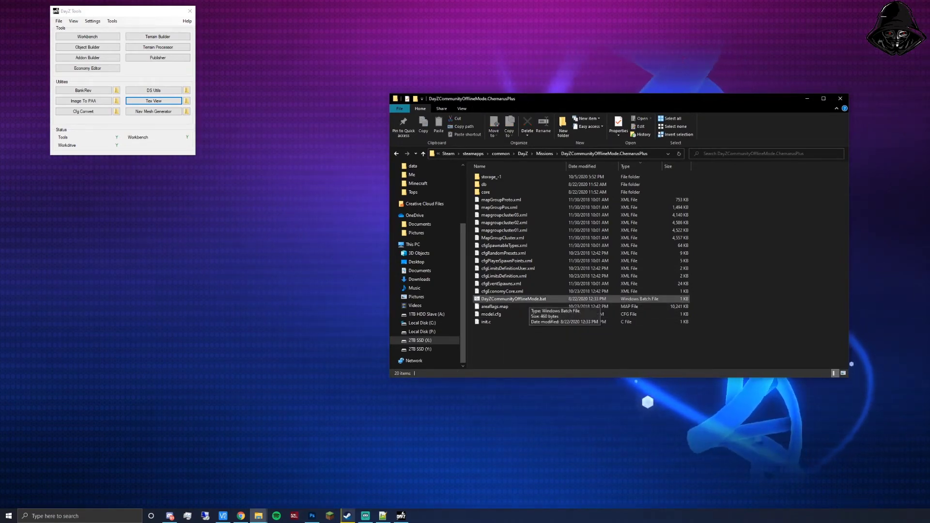
right_click(545, 299)
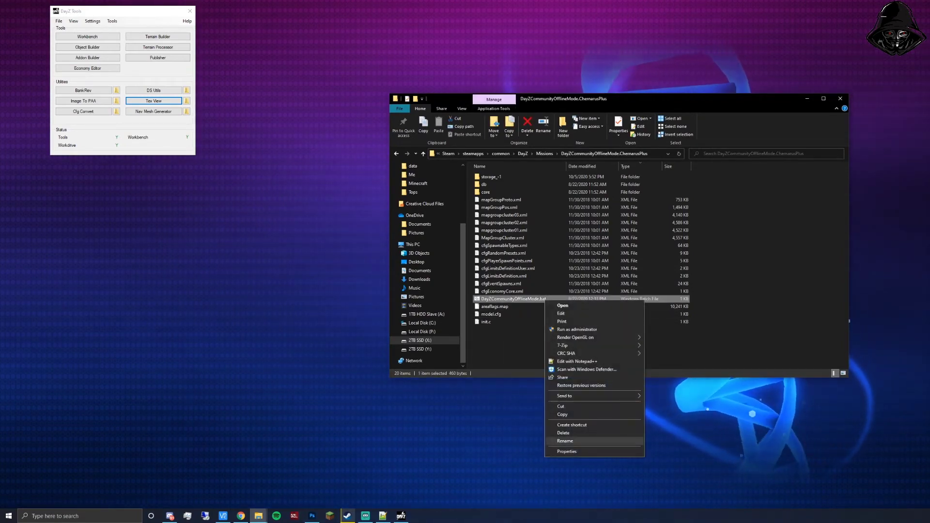
left_click(577, 361)
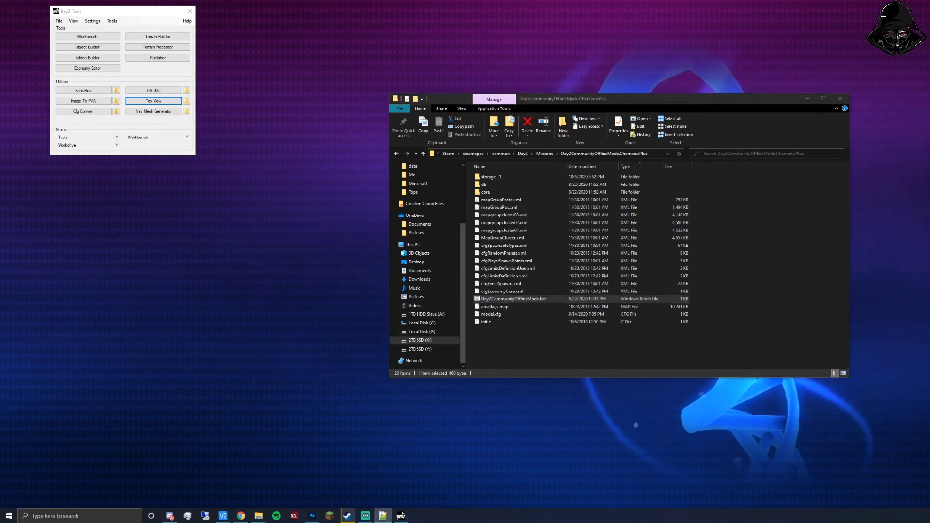
left_click(513, 299)
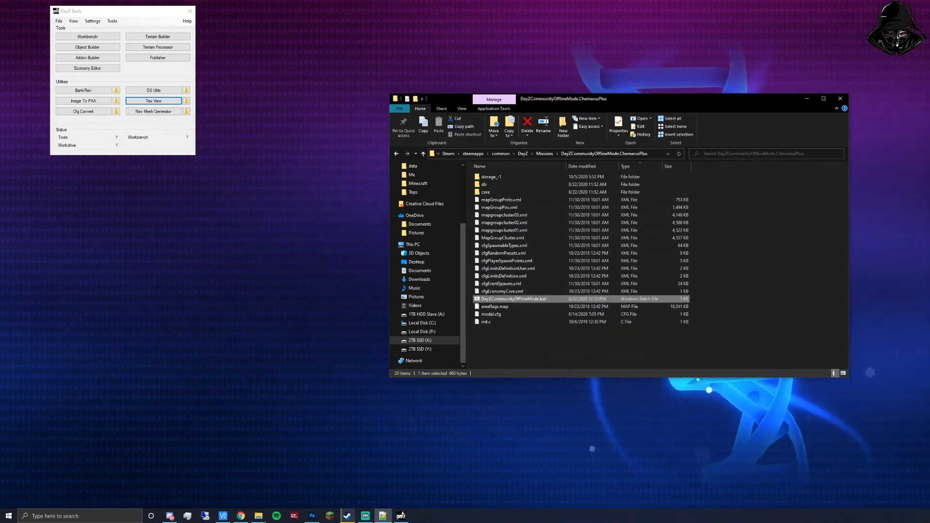
right_click(504, 299)
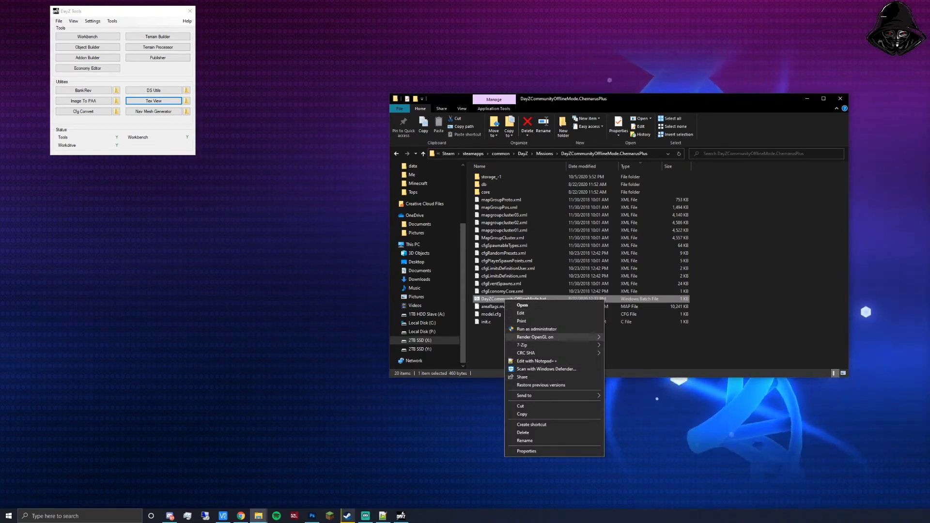
left_click(535, 361)
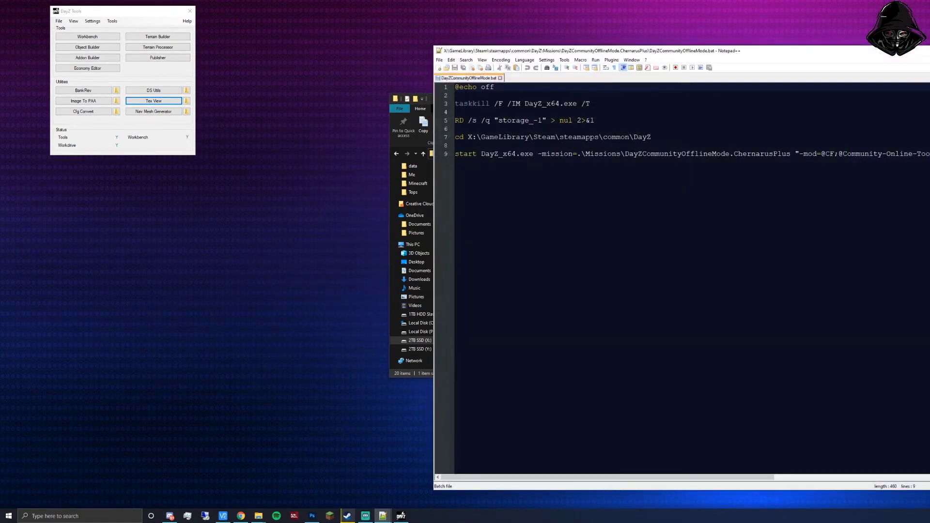
Widen the editor window and examine the installed batch file's start line, including its mod list and launch parameters.
left_click_drag(778, 49, 451, 34)
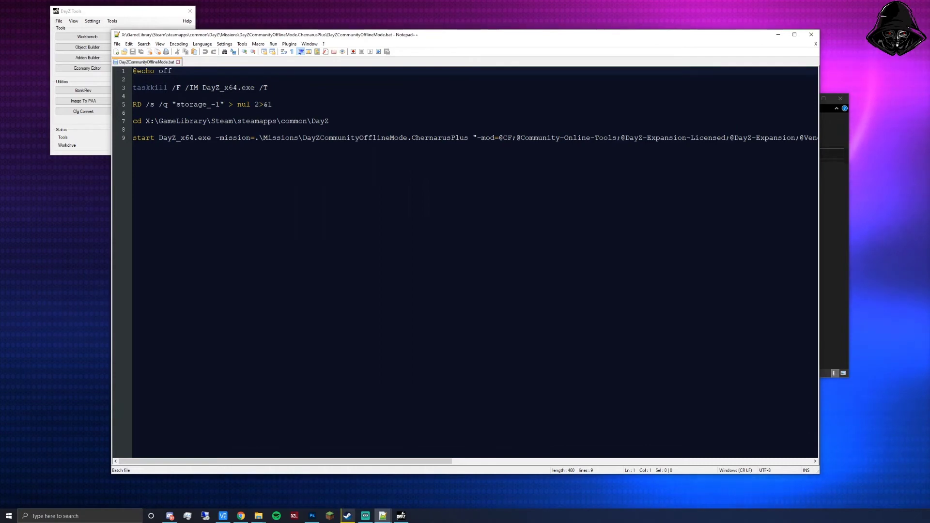
left_click_drag(819, 140, 907, 140)
left_click_drag(328, 461, 550, 460)
scroll(508, 261, "right", 8)
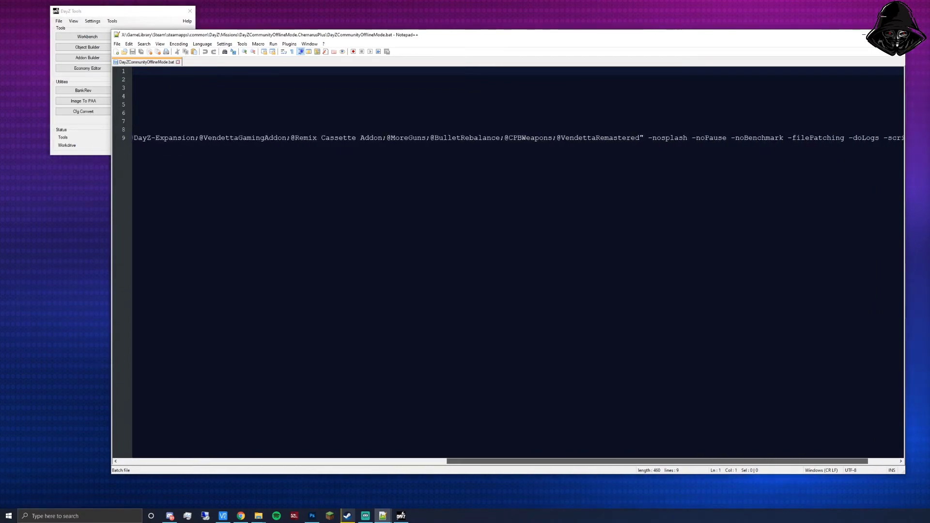
scroll(508, 261, "left", 5)
scroll(508, 261, "left", 13)
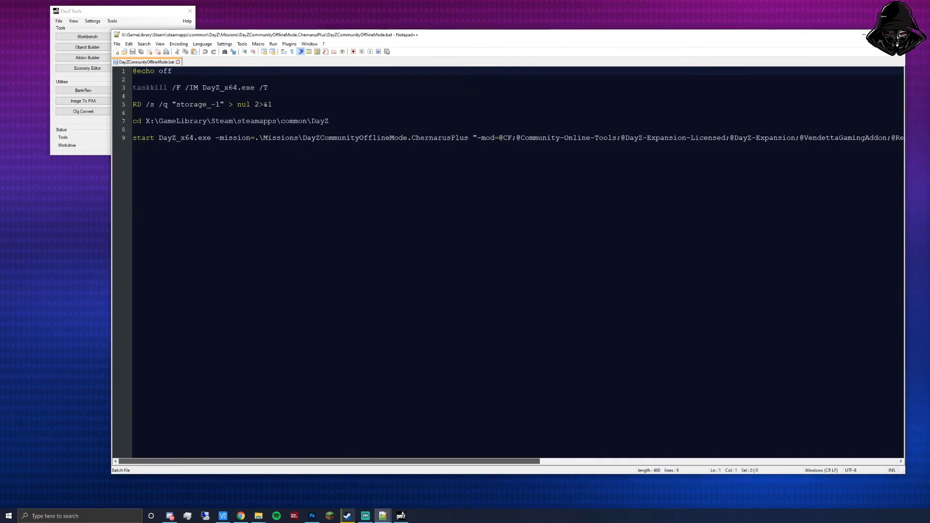
scroll(509, 261, "right", 15)
scroll(509, 262, "left", 15)
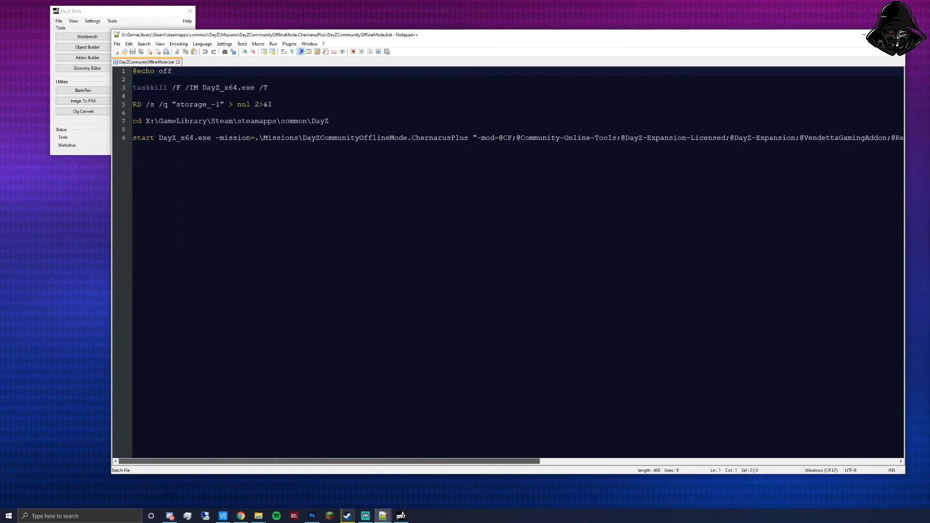
scroll(508, 261, "right", 6)
scroll(508, 261, "right", 5)
scroll(508, 261, "left", 15)
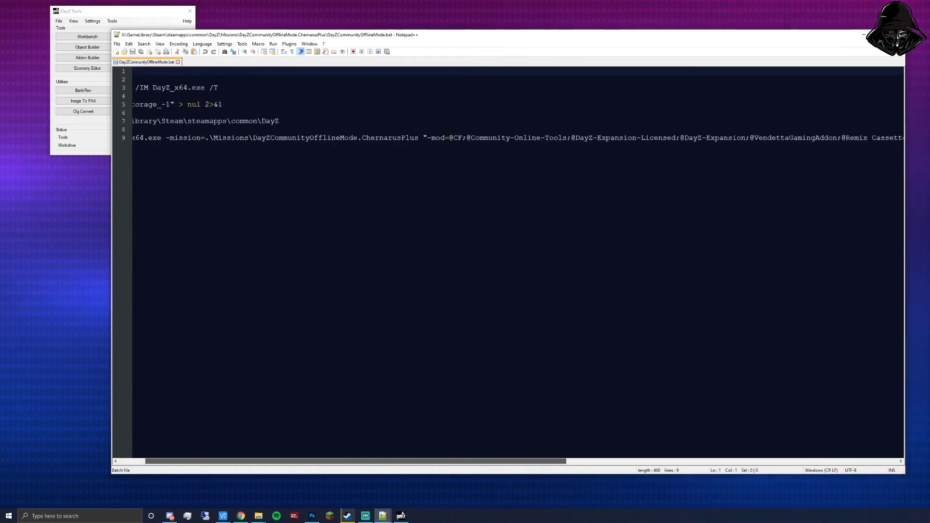
Put away the batch file's editor window and go up to the Missions folder in File Explorer.
left_click(330, 121)
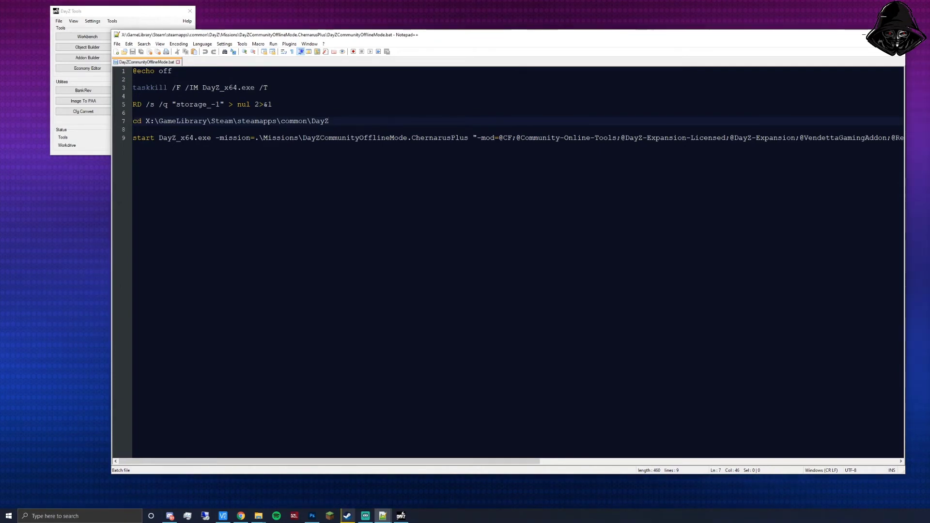
left_click(864, 34)
left_click(726, 299)
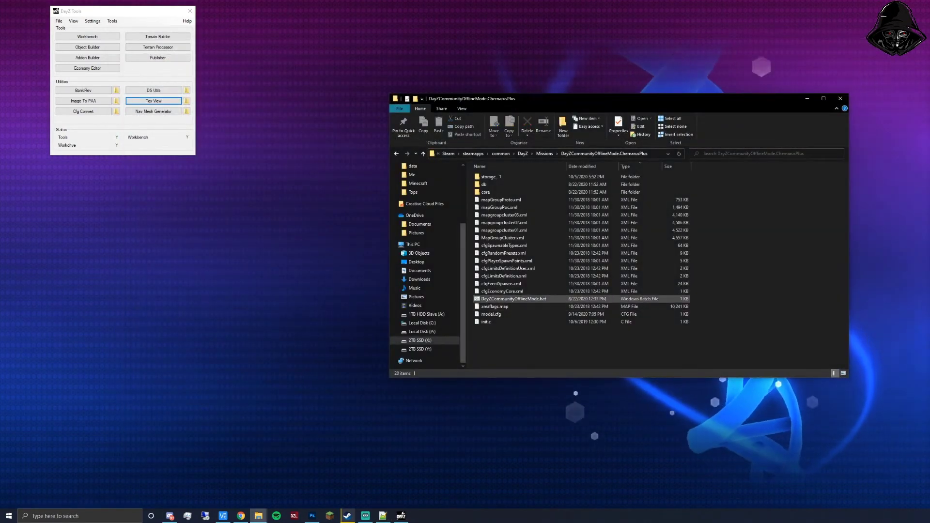
left_click(544, 154)
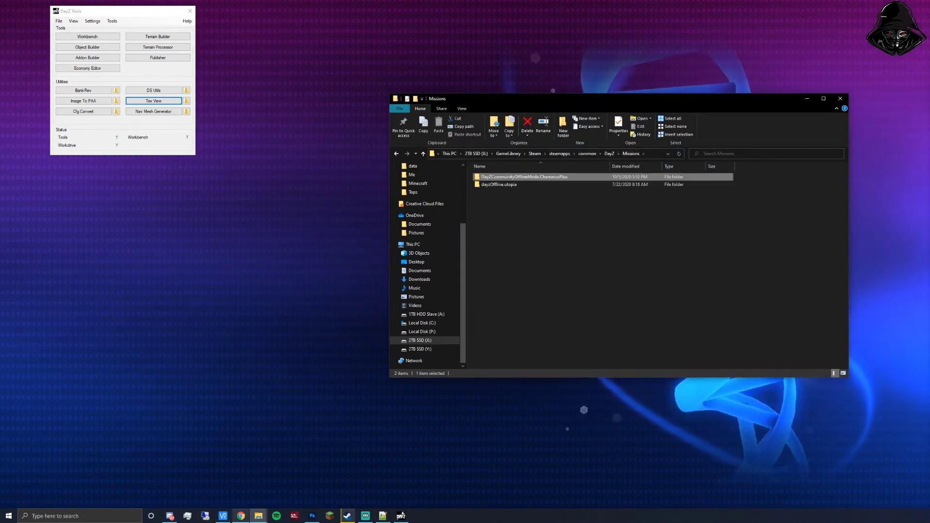
left_click(258, 516)
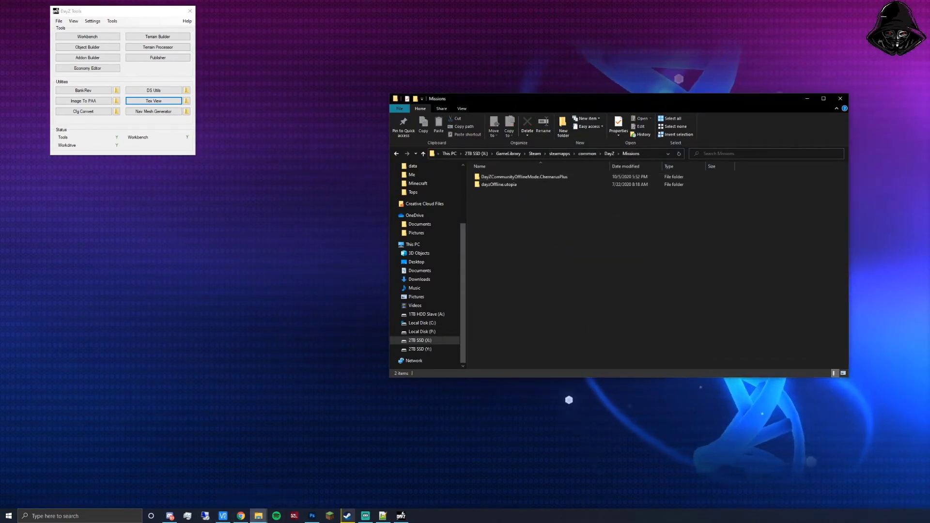
Open Local Disk (P:) in a new window and go to OfflineModeFileSet's DayZCommunityOfflineMode.ChernarusPlus folder.
right_click(430, 332)
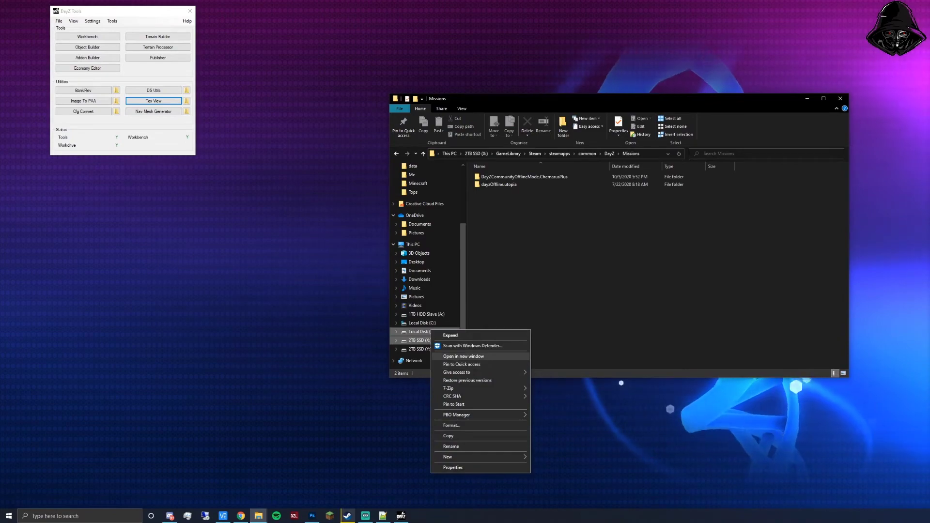
left_click(463, 356)
left_click_drag(541, 104, 212, 158)
scroll(242, 300, "down", 1)
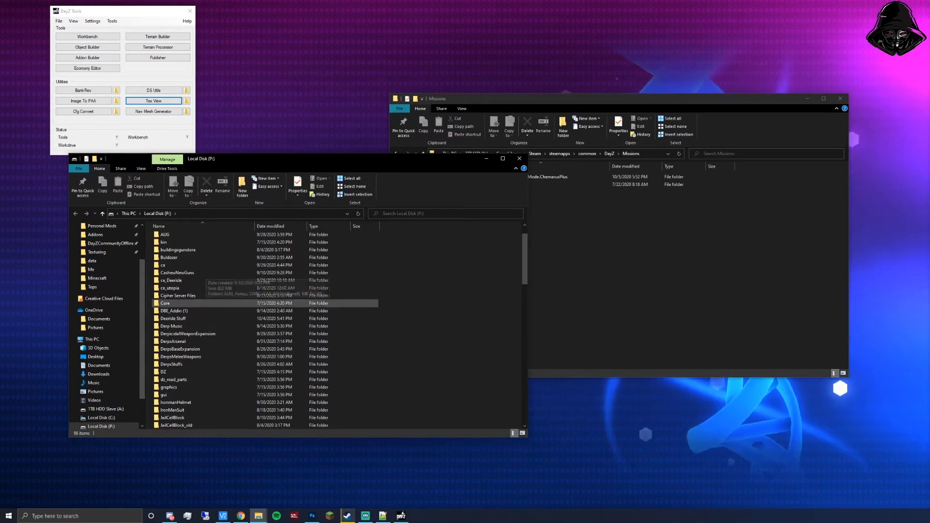
left_click(193, 318)
key("o")
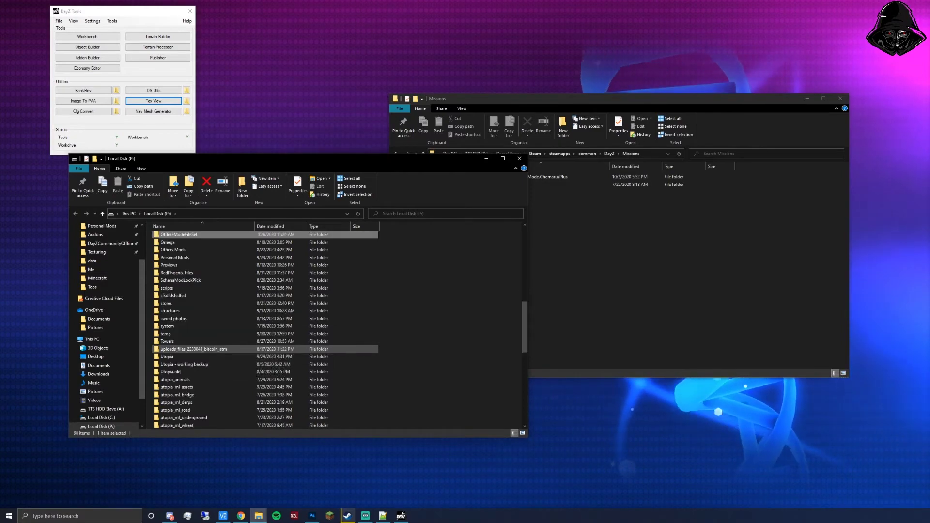
key("Return")
double_click(208, 235)
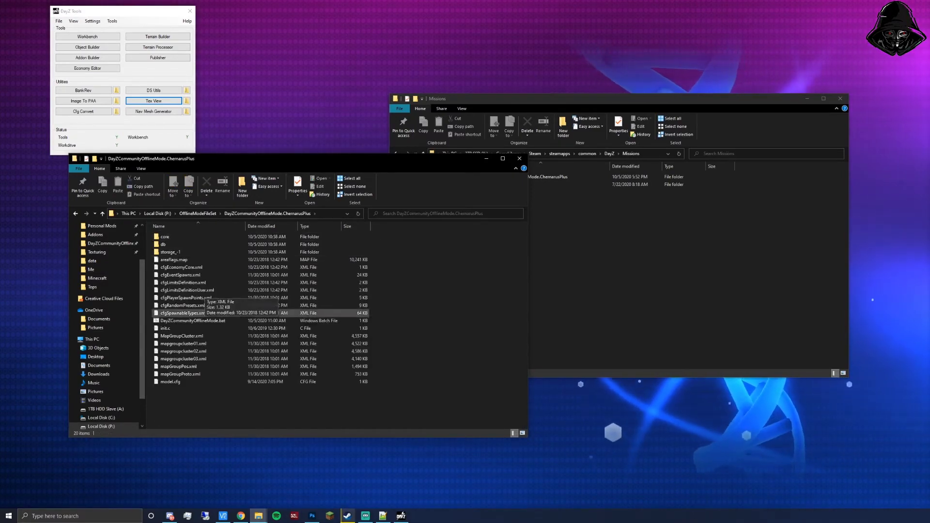
Open the file set's DayZCommunityOfflineMode.bat in Notepad++ and reposition the editor window to show the DayZ directory line.
right_click(209, 321)
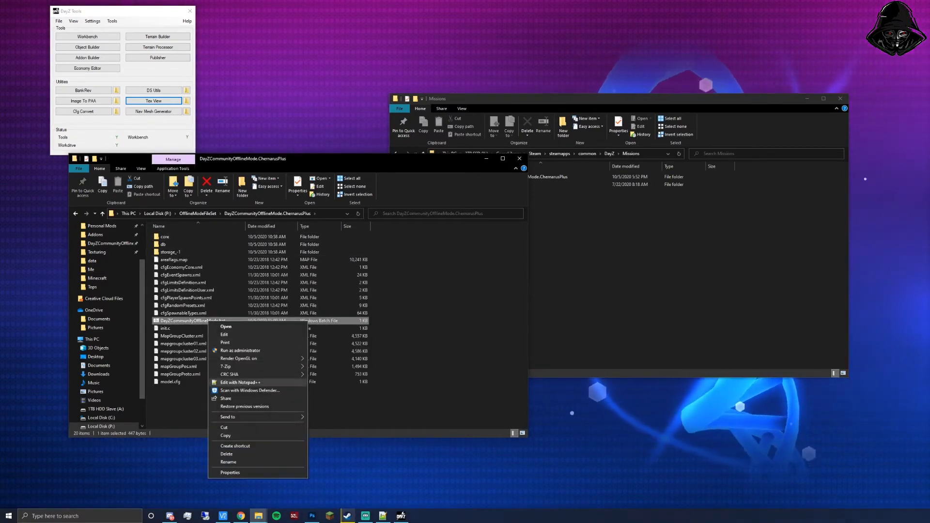
left_click(240, 382)
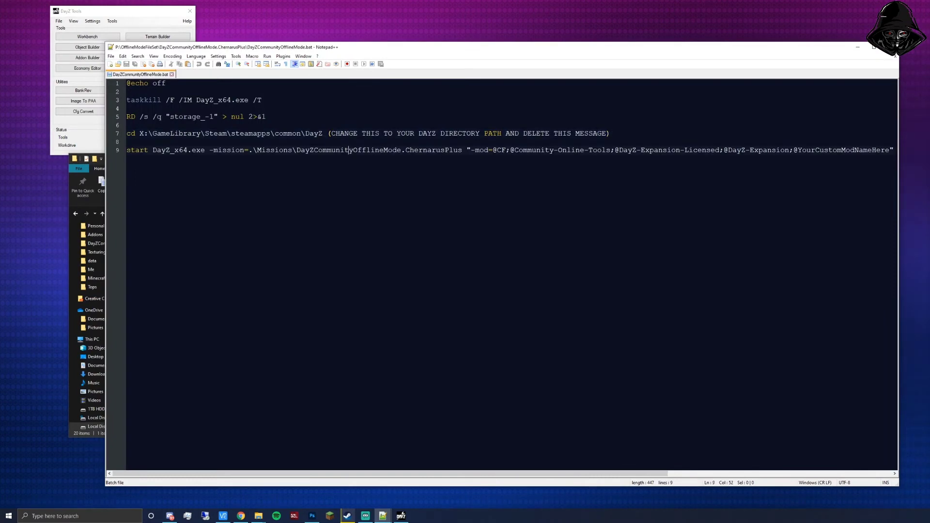
left_click_drag(484, 47, 453, 39)
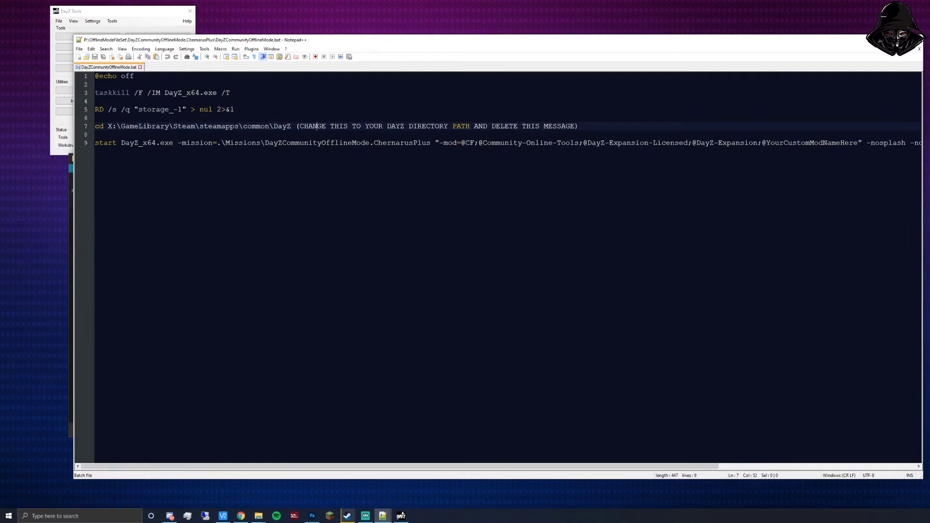
key("Up")
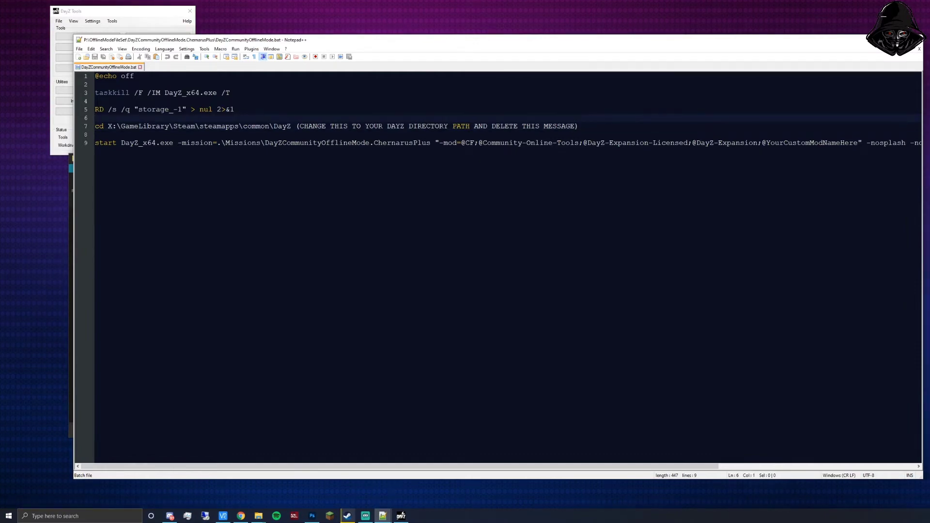
Switch to Steam, browse DayZ's local files from its properties to view the installation path, and close the folder window.
key("alt+Tab")
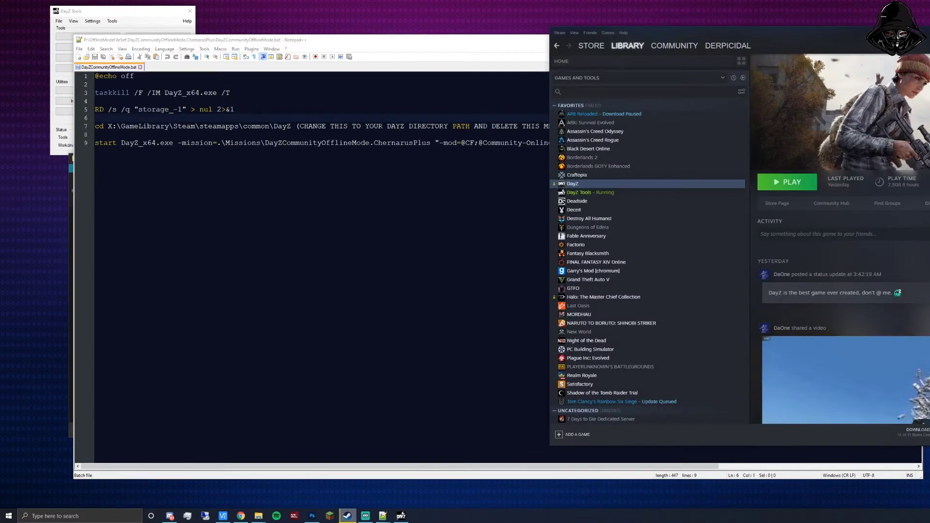
right_click(640, 187)
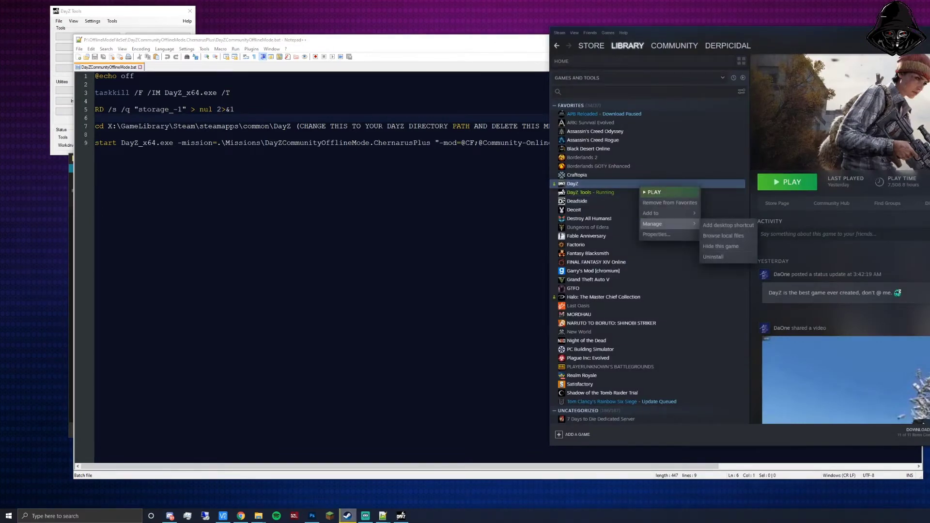
left_click(656, 234)
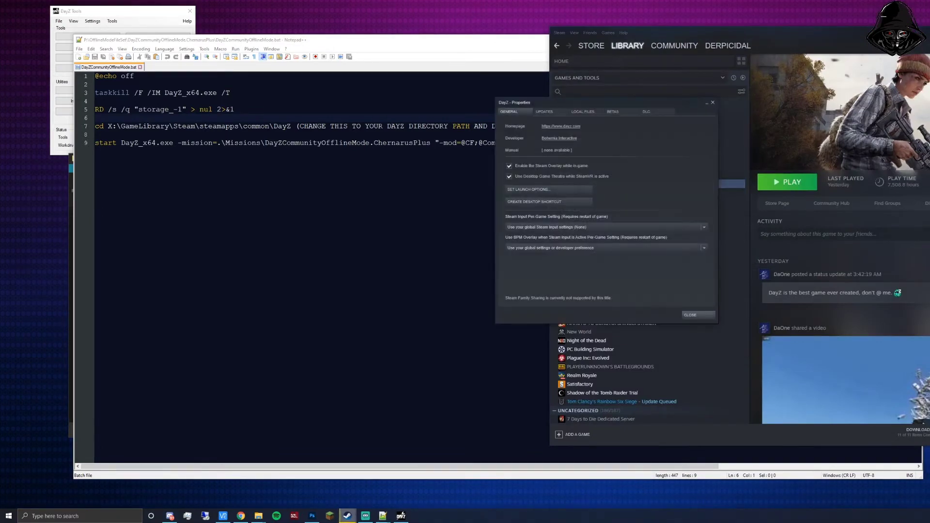
left_click(585, 111)
left_click(552, 140)
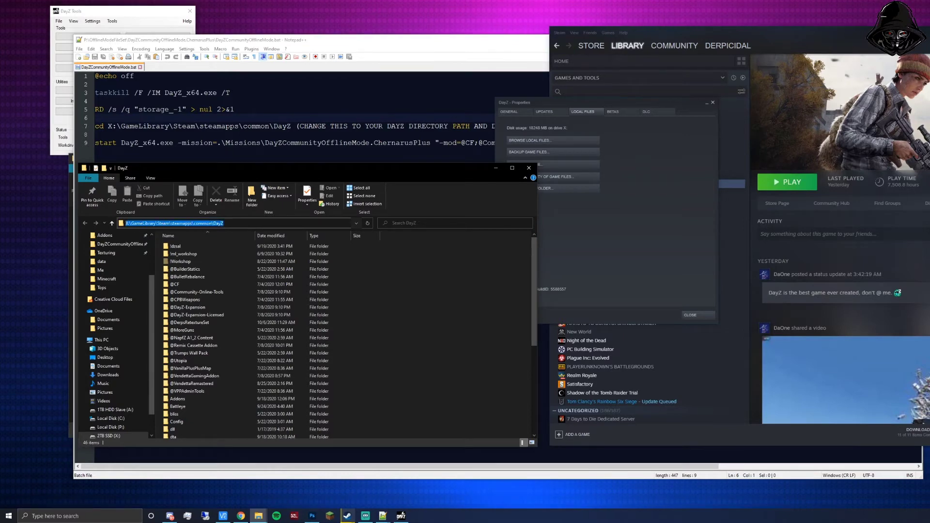
left_click(528, 167)
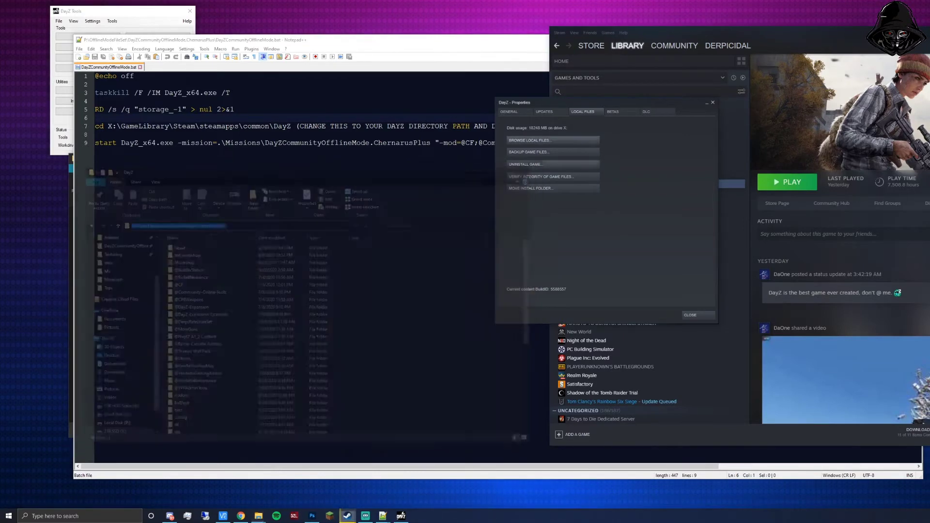
Close DayZ's properties in Steam and delete the "(CHANGE THIS TO YOUR DAYZ DIRECTORY PATH AND DELETE THIS MESSAGE)" note from the batch file's cd line.
left_click(689, 314)
left_click(339, 118)
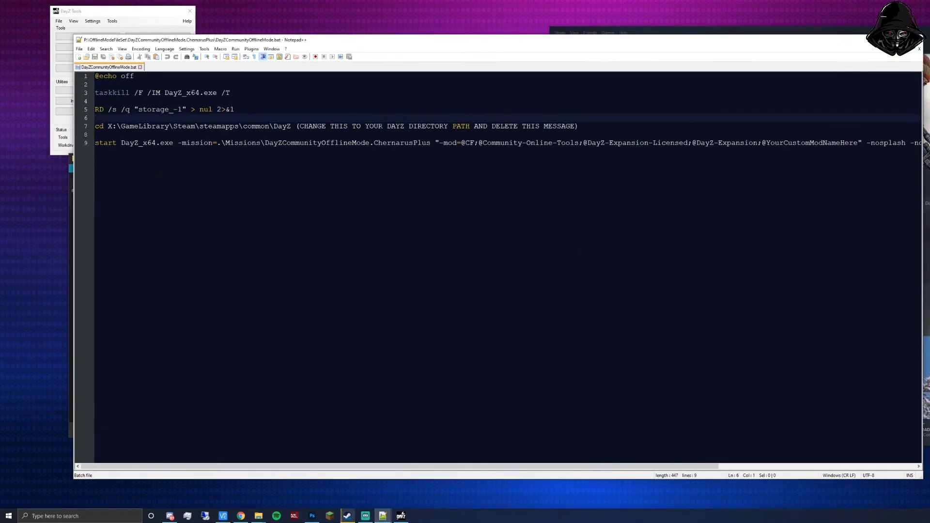
left_click_drag(291, 126, 95, 117)
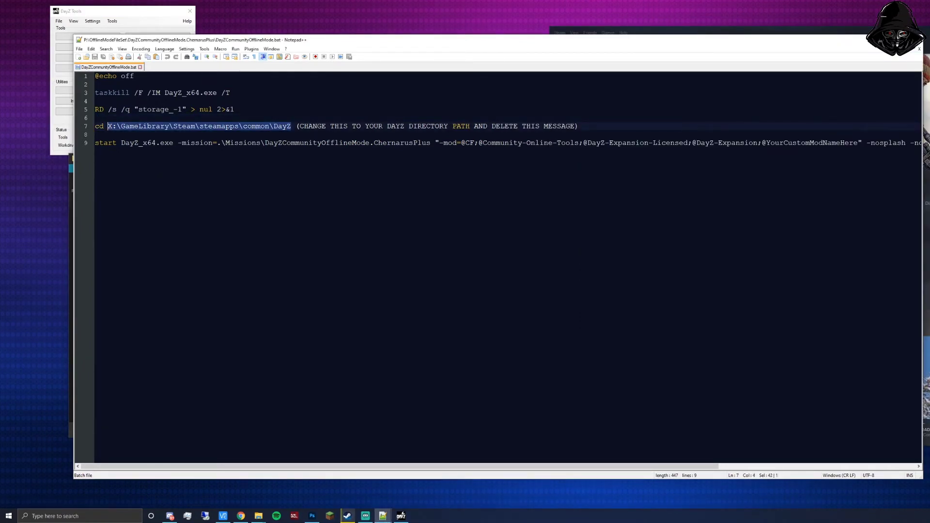
right_click(214, 128)
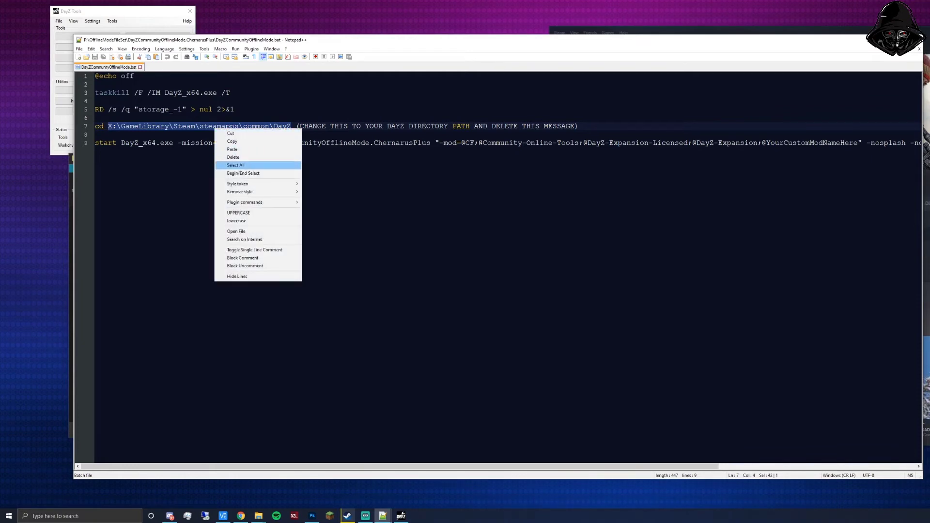
left_click_drag(580, 126, 295, 126)
key("BackSpace")
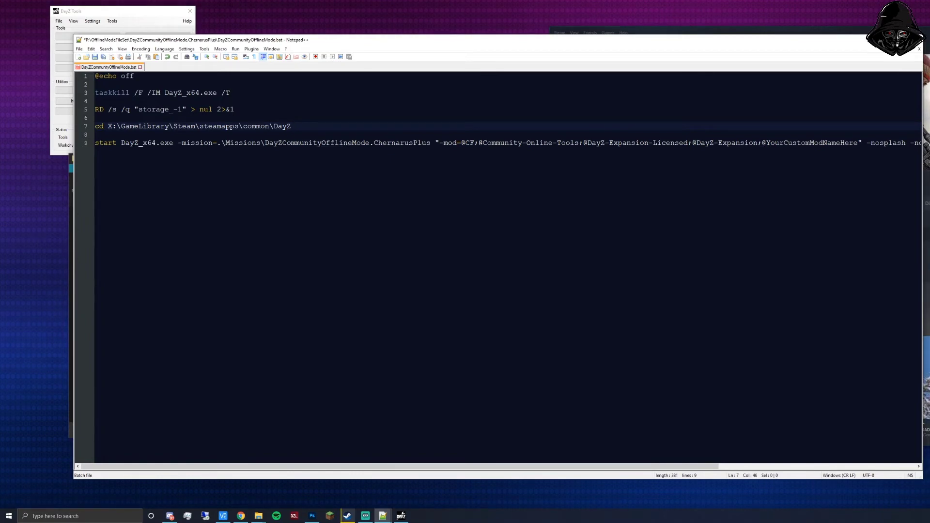
left_click(100, 126)
left_click_drag(107, 126, 292, 126)
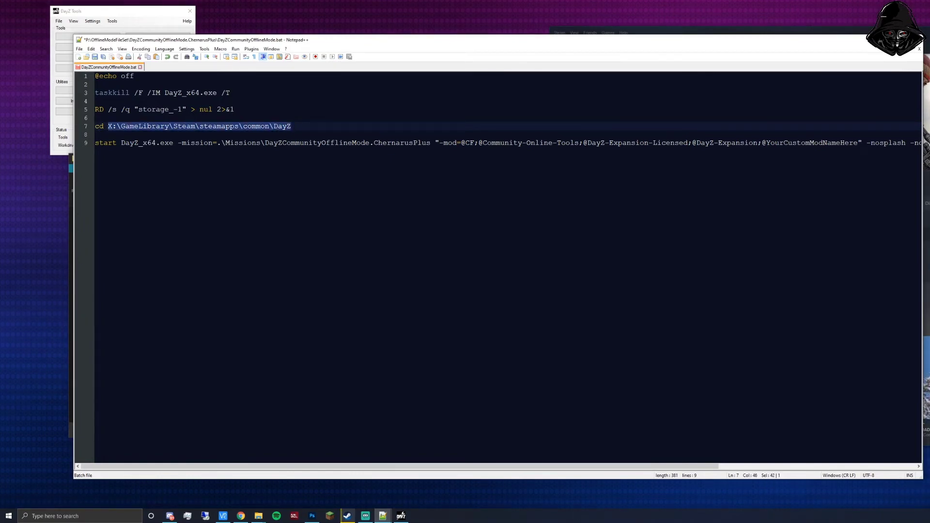
left_click(291, 134)
scroll(485, 142, "right", 10)
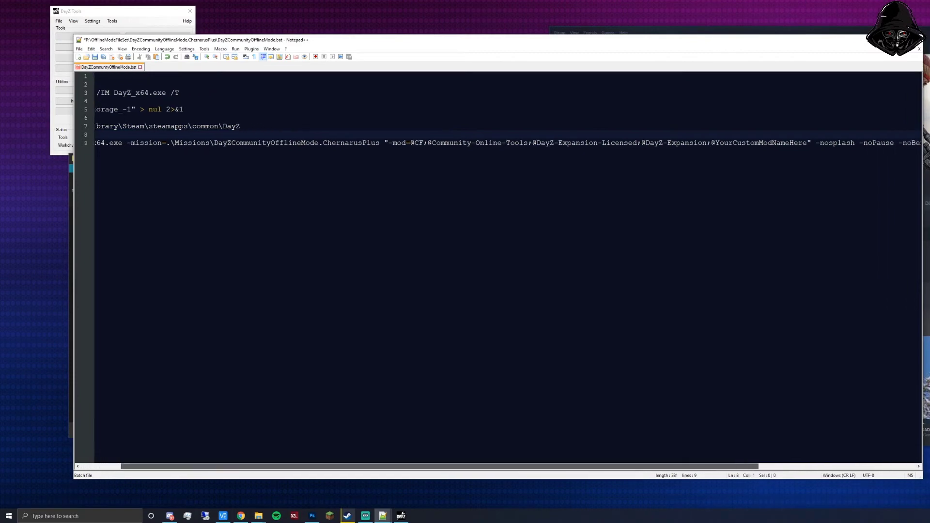
scroll(484, 143, "right", 2)
scroll(484, 142, "left", 10)
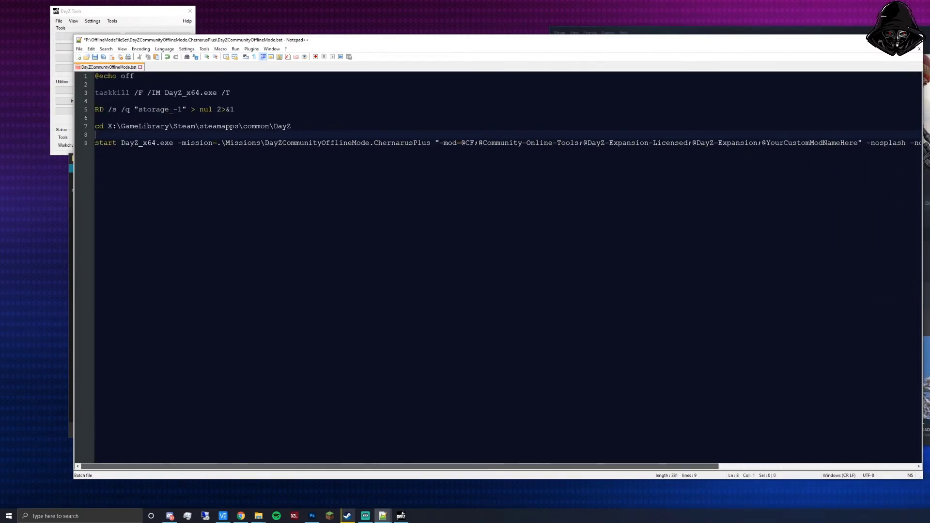
scroll(484, 142, "right", 12)
scroll(485, 142, "left", 2)
scroll(484, 142, "right", 5)
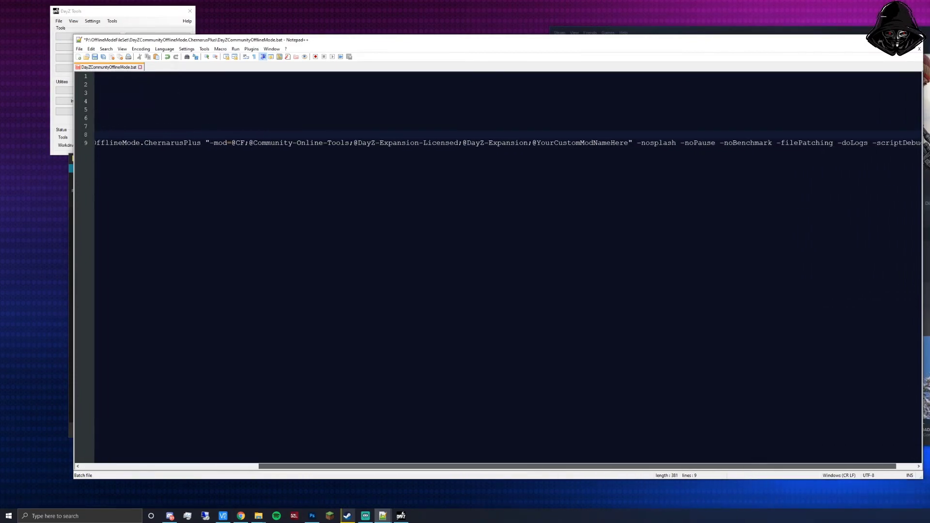
scroll(484, 143, "left", 5)
scroll(484, 143, "left", 3)
scroll(484, 142, "right", 5)
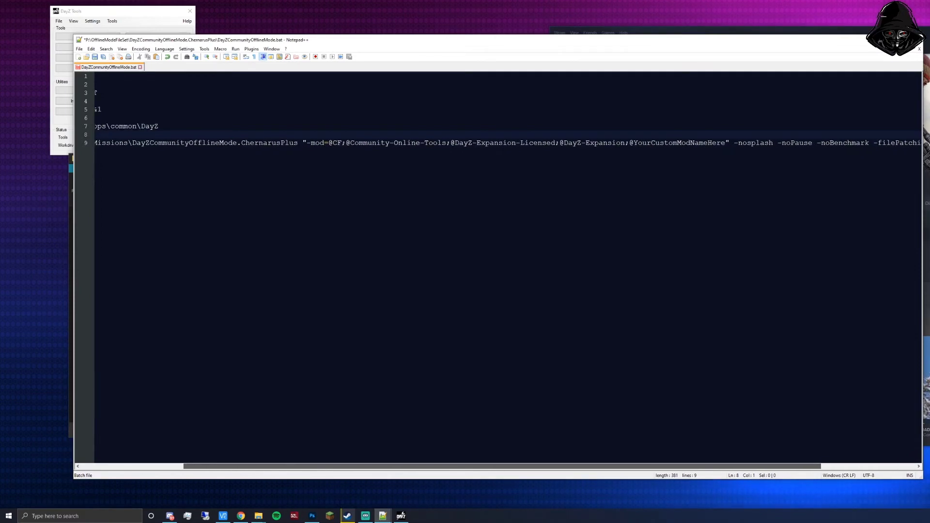
double_click(615, 143)
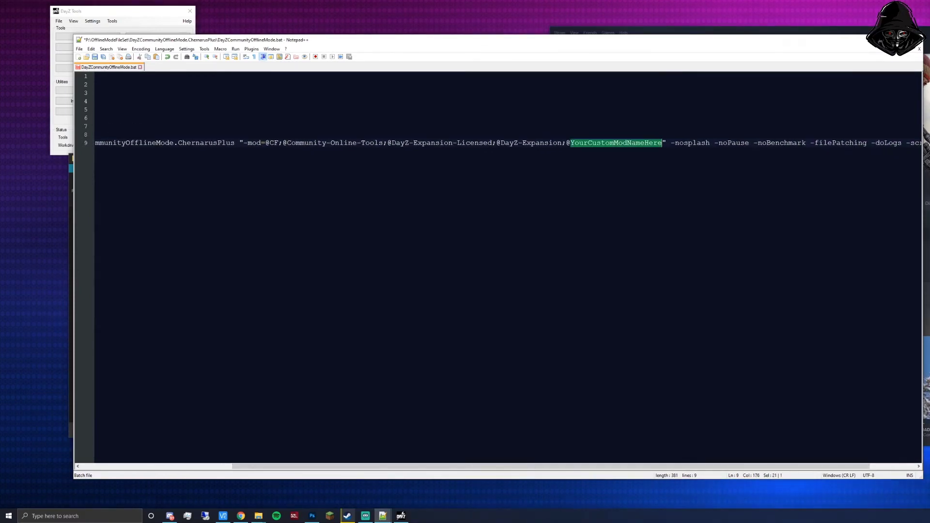
left_click(574, 143)
left_click_drag(566, 143, 571, 143)
left_click(583, 143)
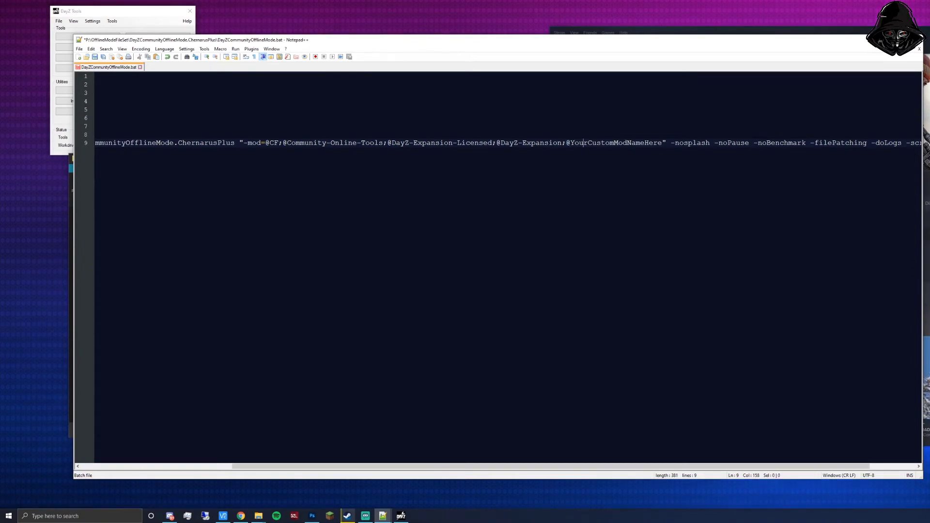
left_click(258, 515)
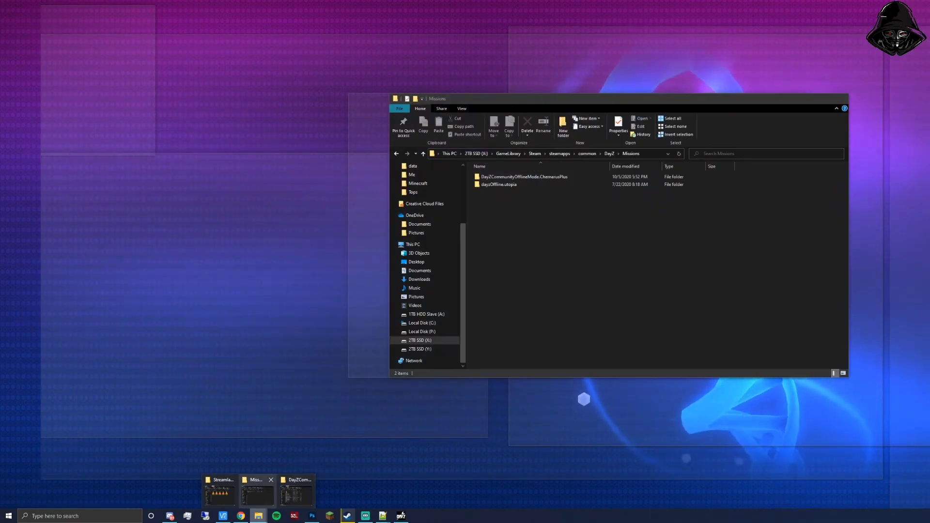
left_click(259, 487)
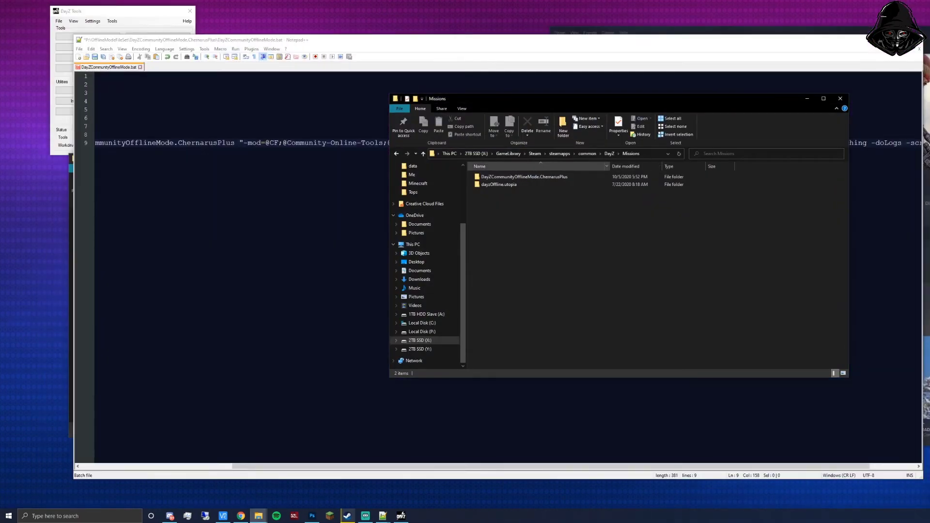
left_click(610, 154)
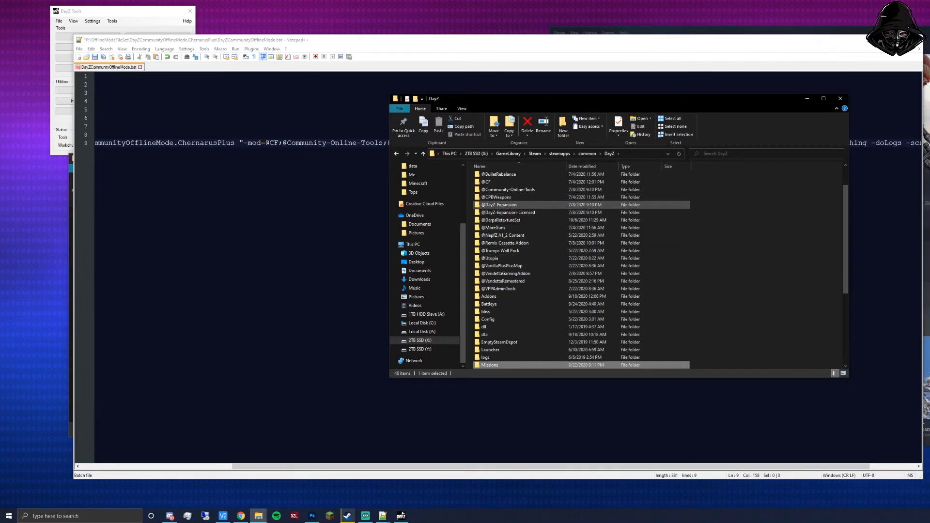
left_click(503, 220)
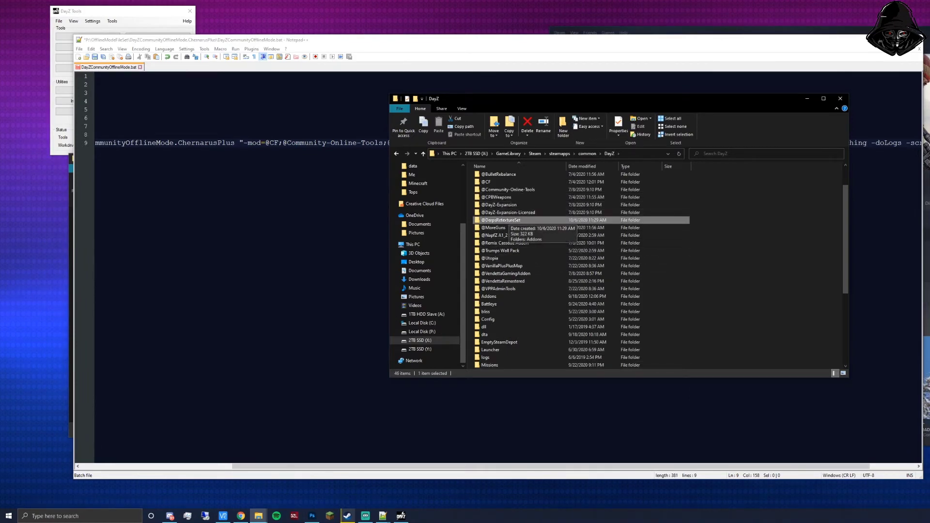
left_click(504, 219)
key("ctrl+c")
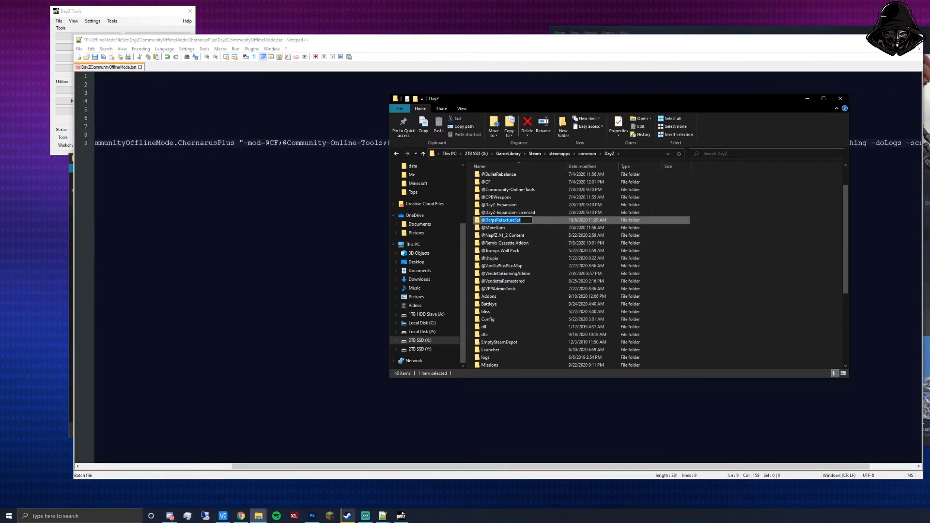
left_click(386, 254)
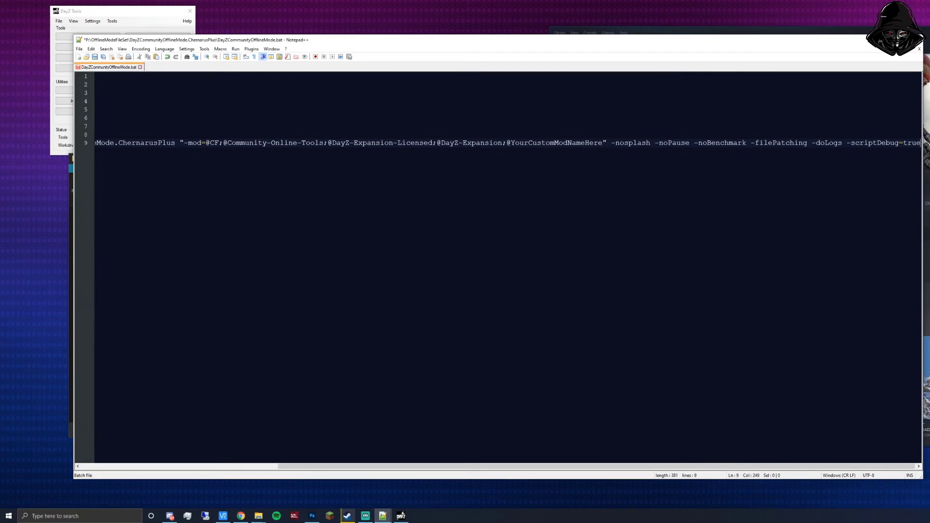
left_click_drag(602, 143, 507, 143)
key("ctrl+v")
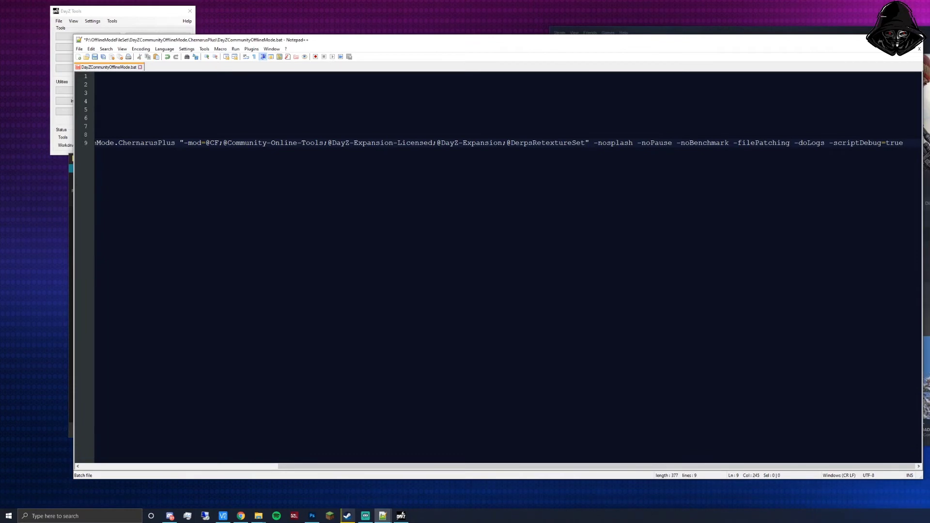
left_click_drag(507, 142, 585, 142)
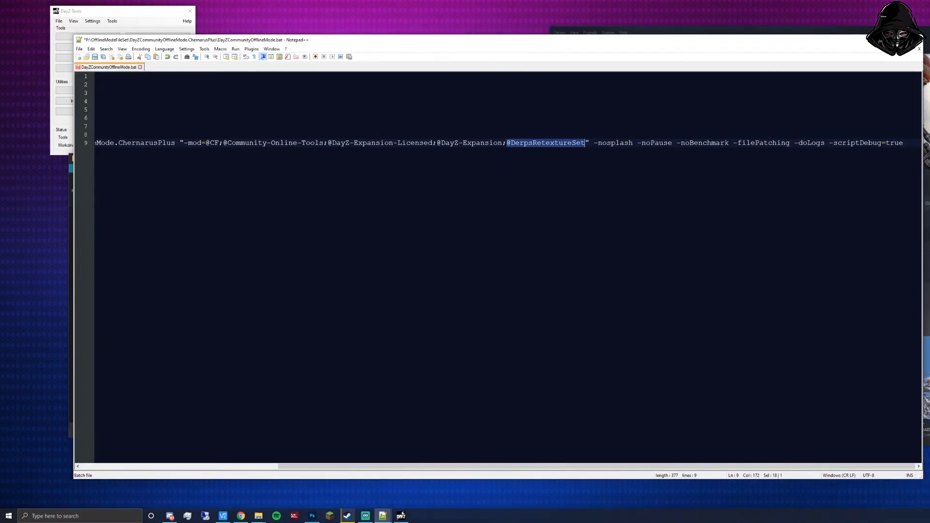
left_click(903, 143)
key("ctrl+s")
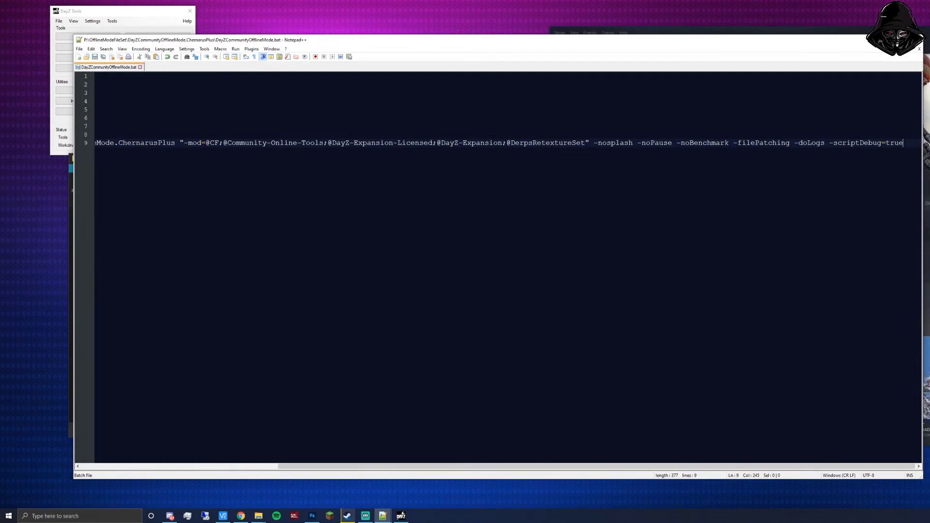
Close the batch file's editor and the file set's folder window, put Steam away, and reposition the DayZ folder window.
left_click(920, 42)
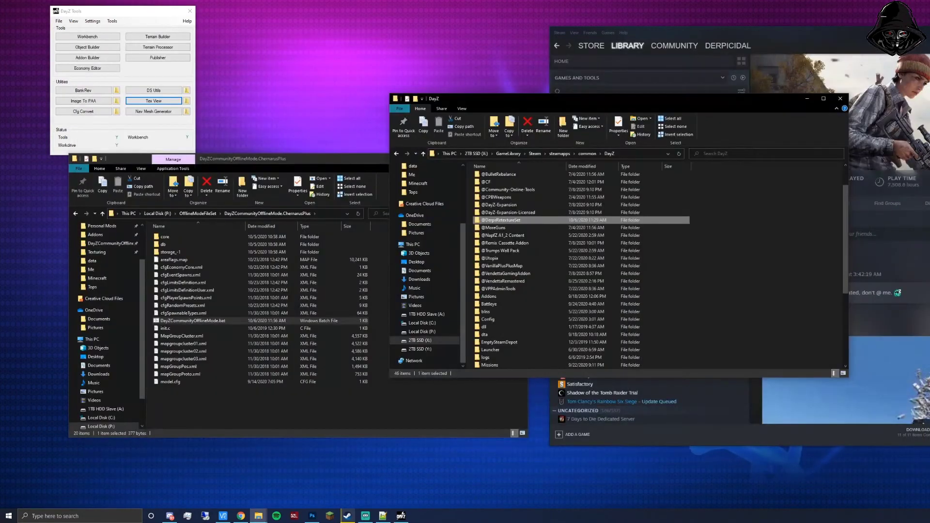
left_click(290, 158)
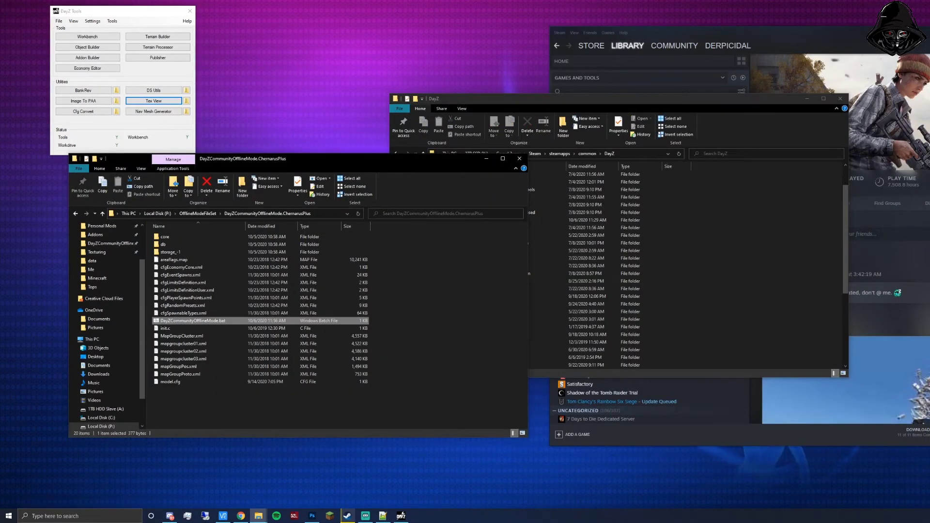
left_click_drag(581, 98, 360, 59)
left_click(927, 32)
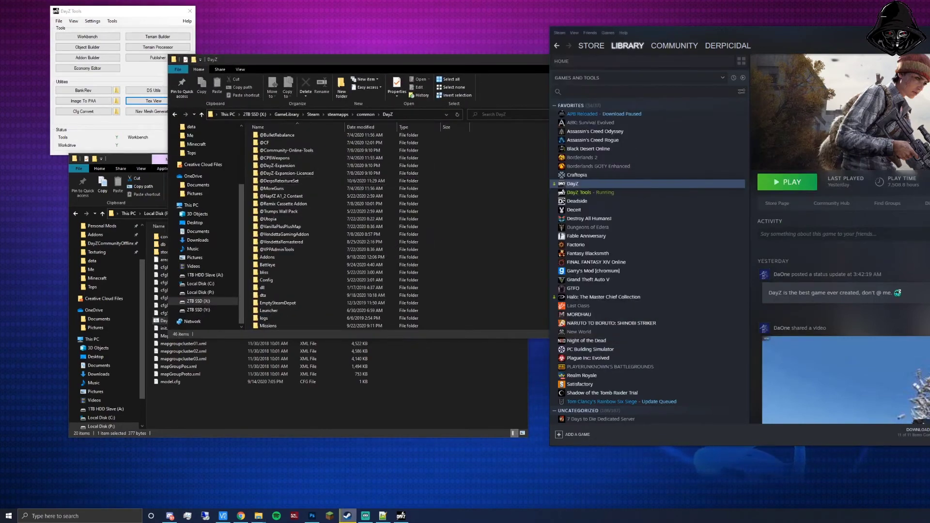
left_click_drag(504, 62, 774, 36)
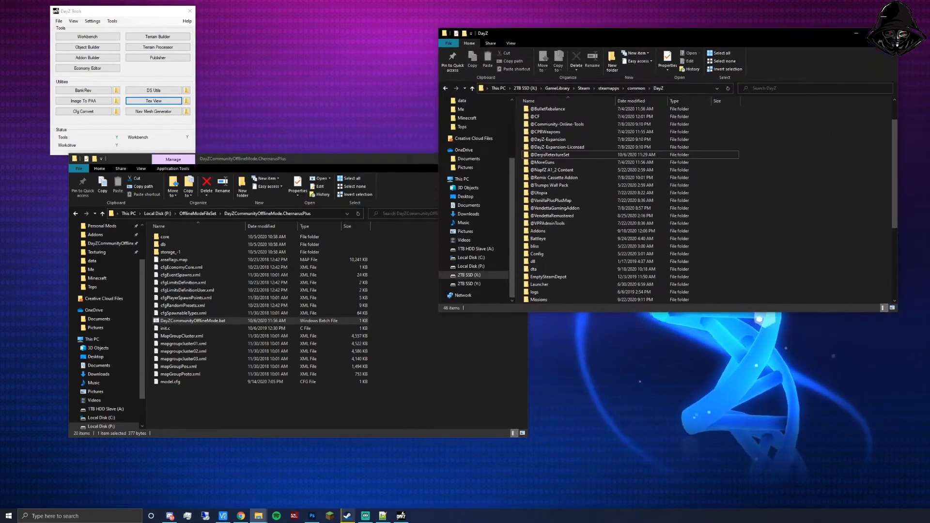
left_click(339, 158)
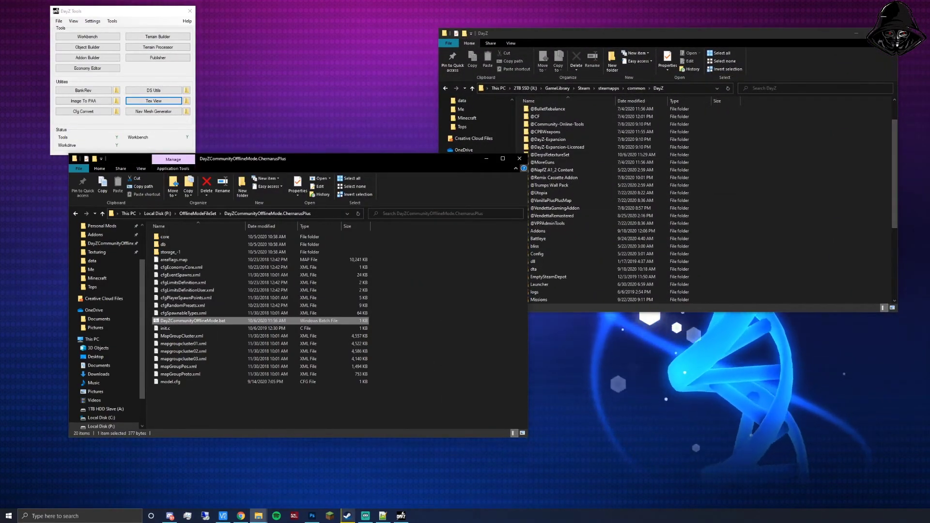
left_click(519, 159)
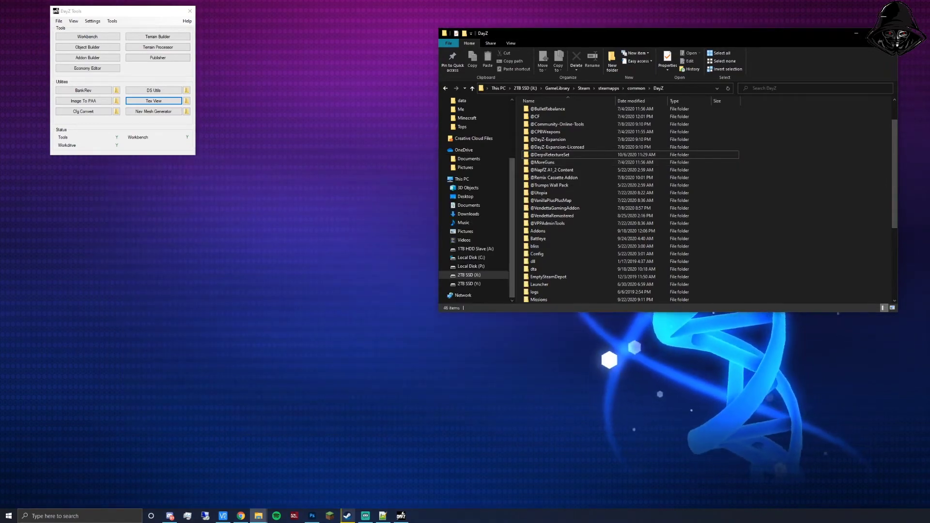
left_click_drag(629, 33, 569, 98)
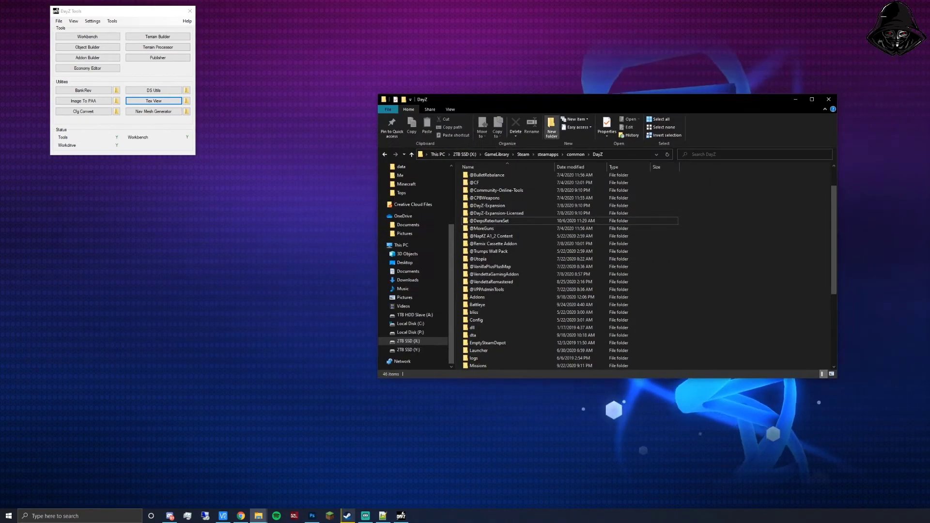
Go to the DayZCommunityOfflineMode.ChernarusPlus folder inside DayZ's Missions folder.
scroll(548, 272, "down", 5)
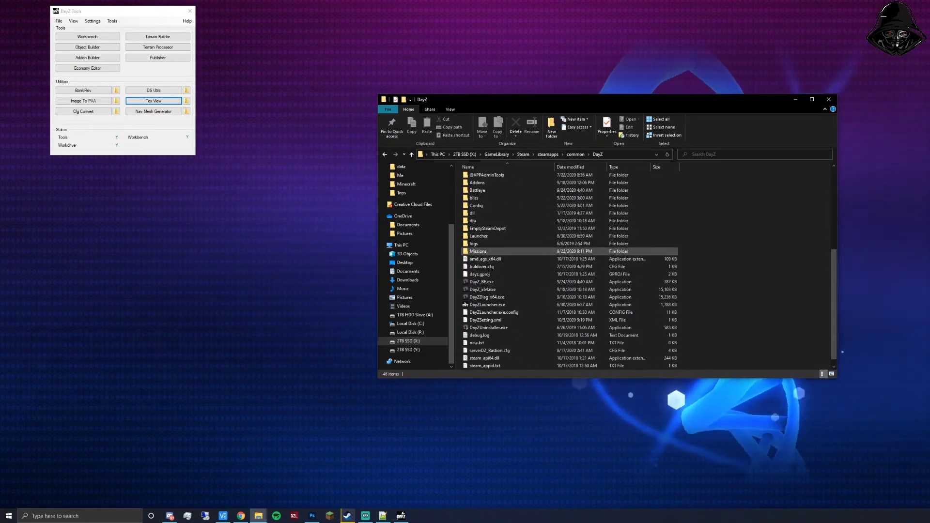
double_click(477, 251)
double_click(489, 177)
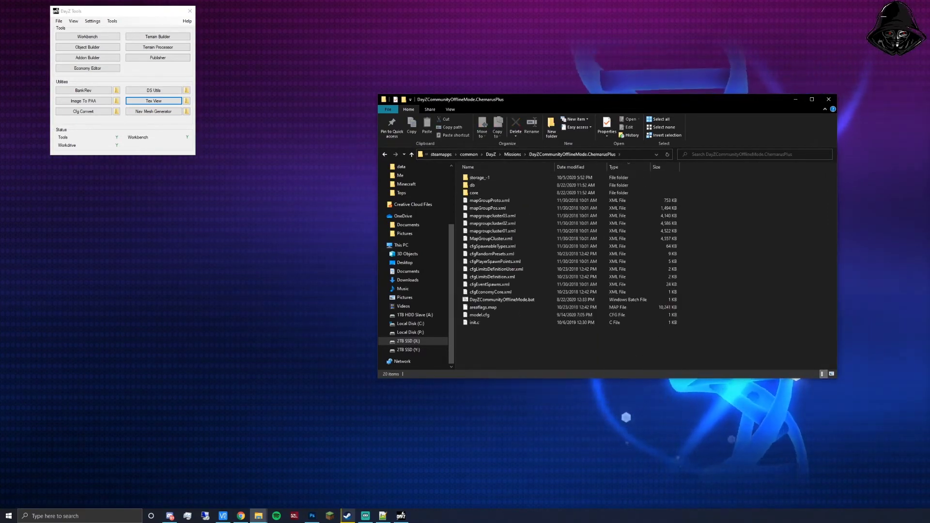
left_click_drag(522, 365, 512, 224)
left_click(522, 349)
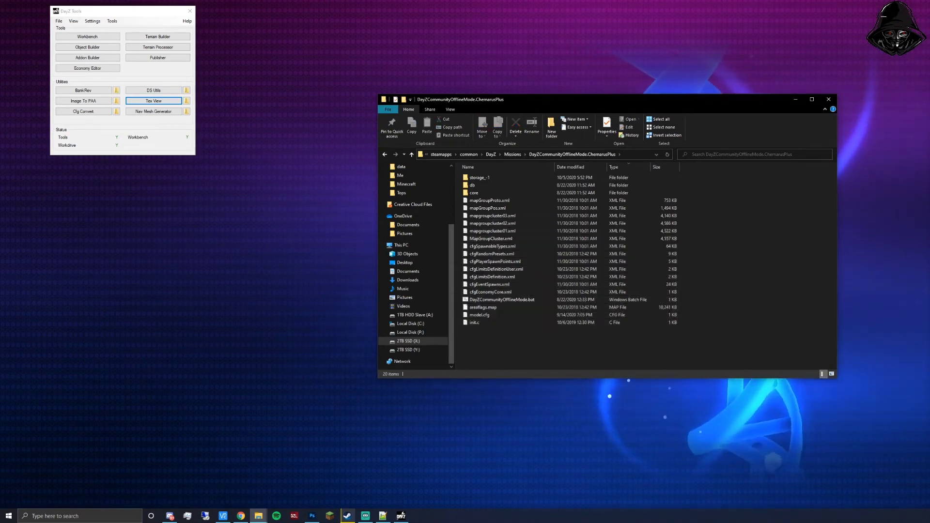
Open the mission folder's DayZCommunityOfflineMode.bat in Notepad++ and reposition the editor window to show more of its lines.
left_click(501, 300)
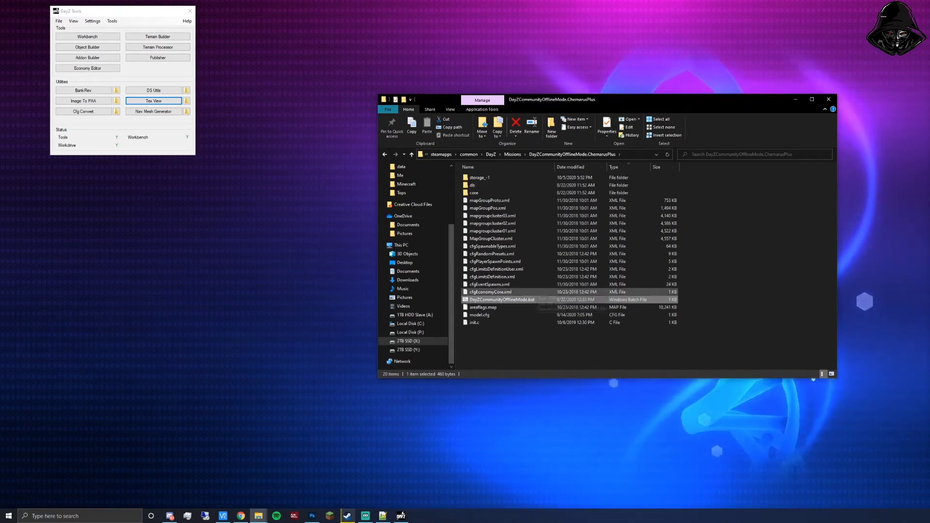
right_click(527, 301)
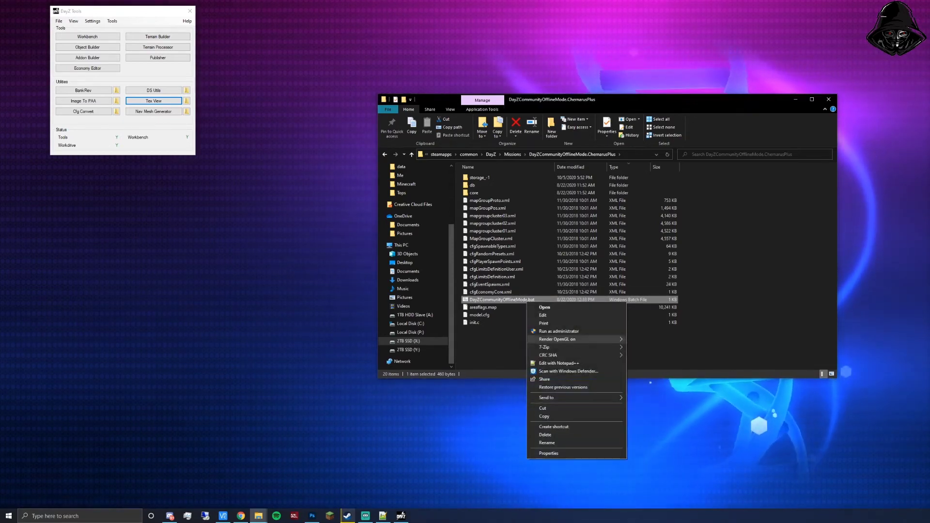
left_click(559, 363)
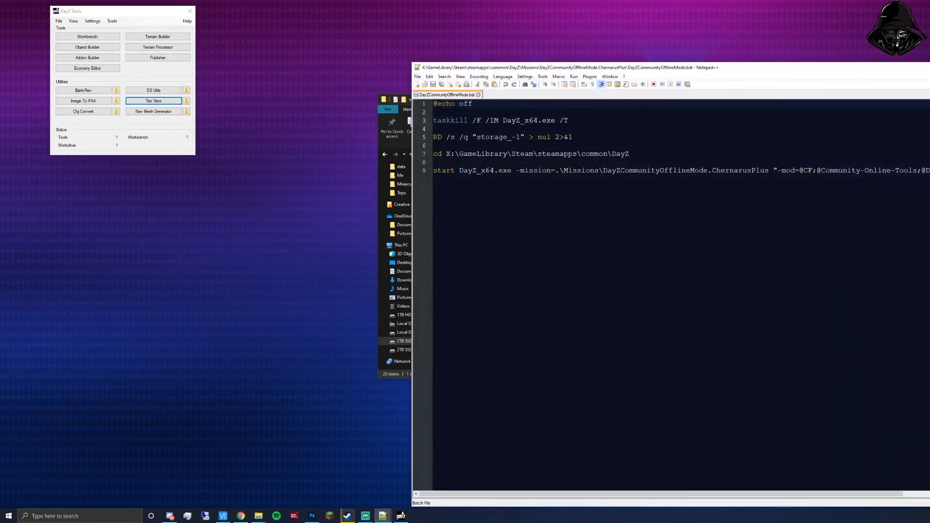
left_click_drag(713, 67, 324, 39)
left_click_drag(273, 465, 404, 464)
scroll(458, 266, "right", 5)
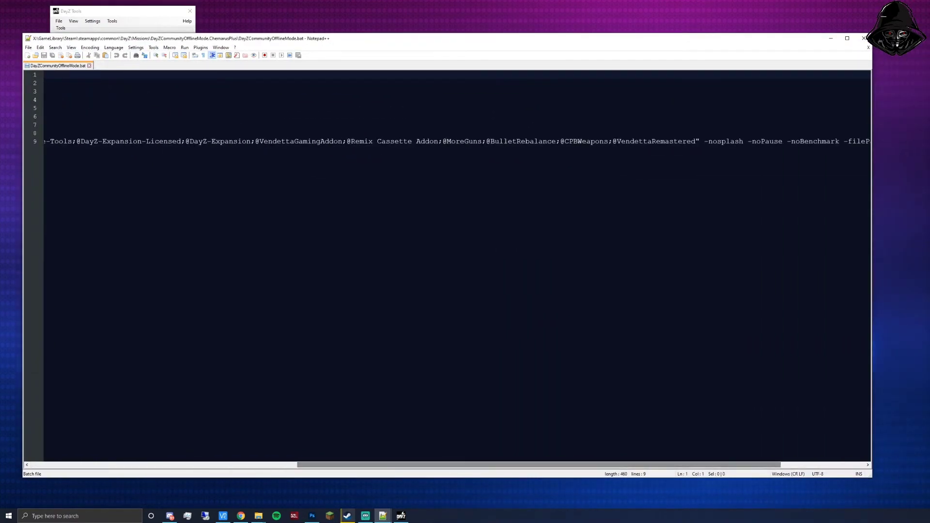
left_click(695, 141)
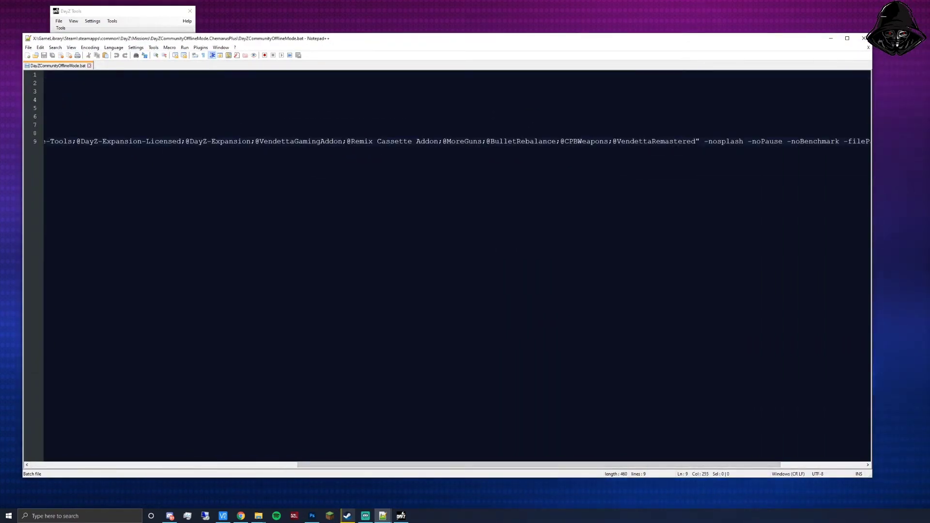
type(";@DerpsRetextureSet")
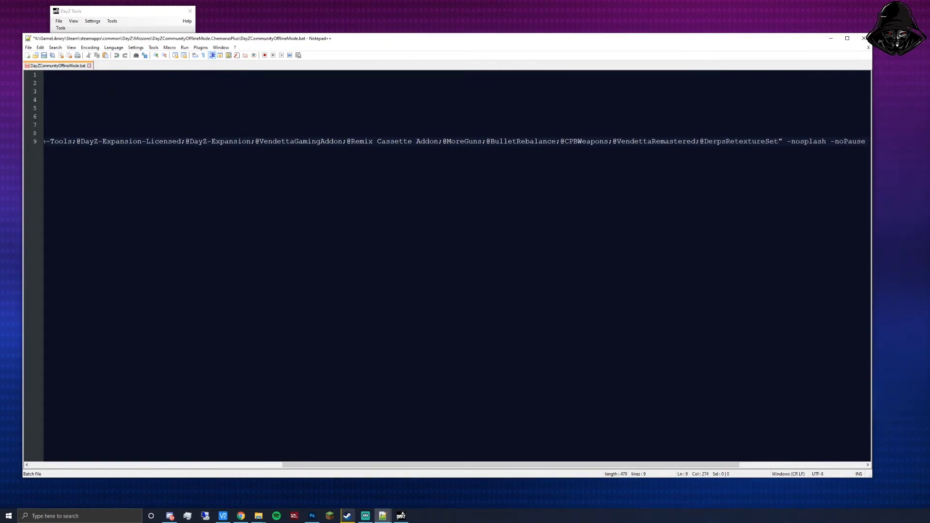
key("ctrl+s")
left_click(862, 38)
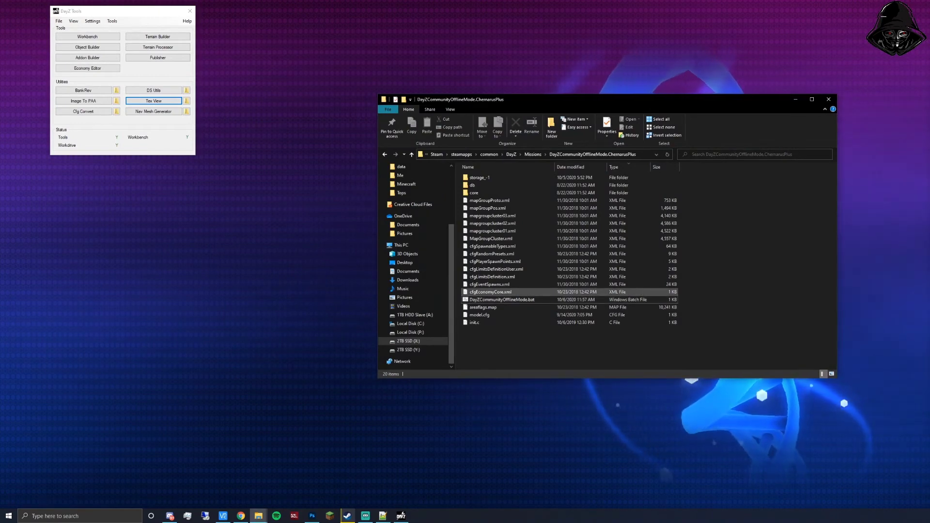
Run DayZCommunityOfflineMode.bat to launch the Chernarus offline mission.
left_click(484, 307)
left_click(501, 299)
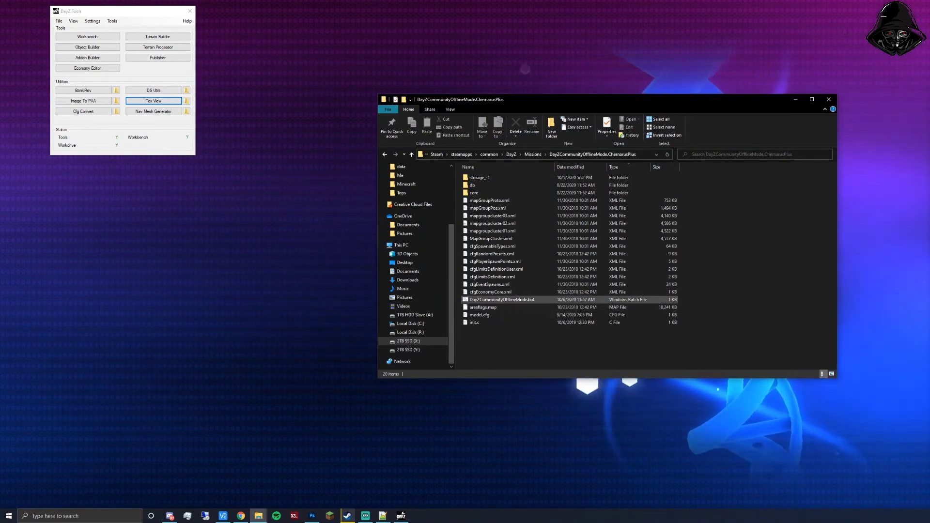
left_click(504, 299)
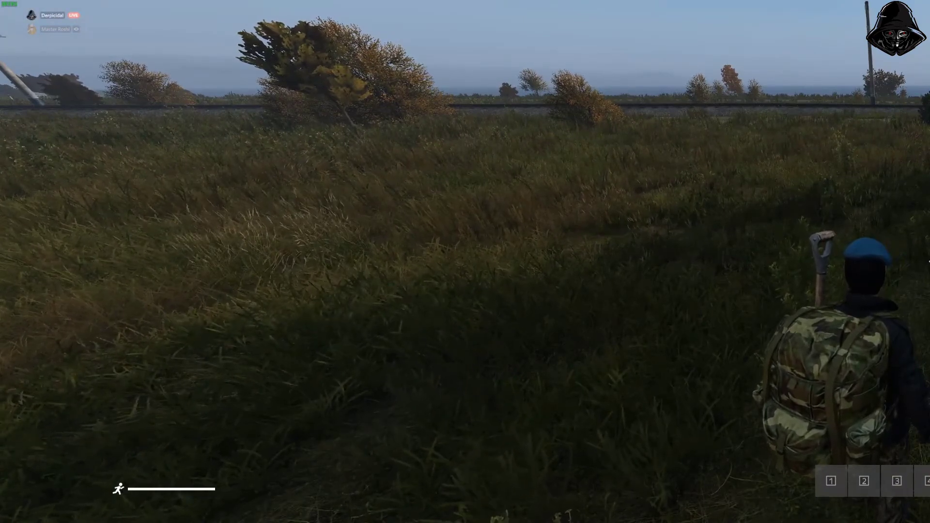
Check the game menu and the character's inventory in the loaded offline mission, and return to the game view.
key("Escape")
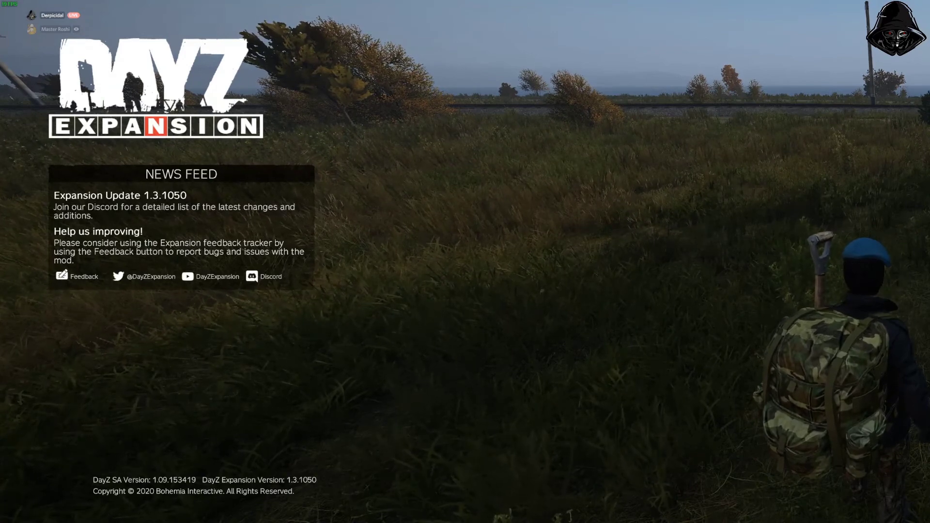
key("alt+Tab")
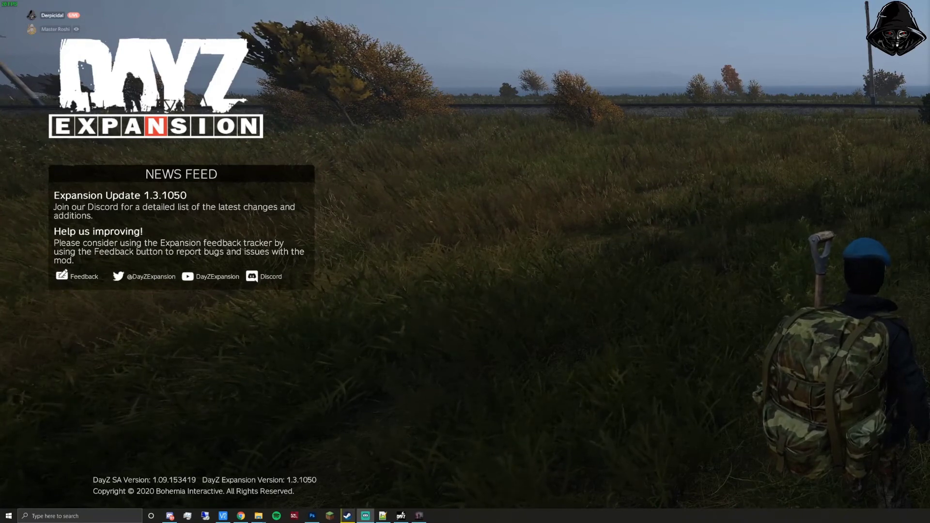
key("alt+Tab")
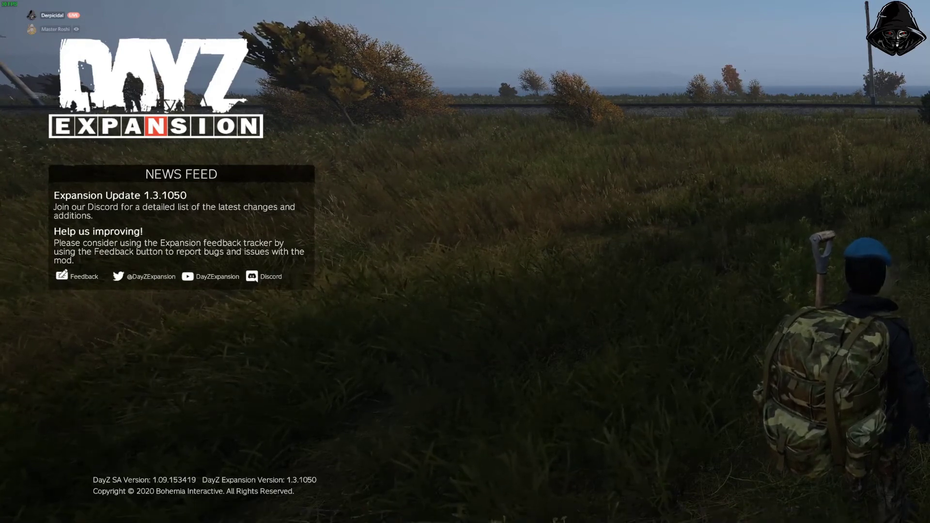
key("Escape")
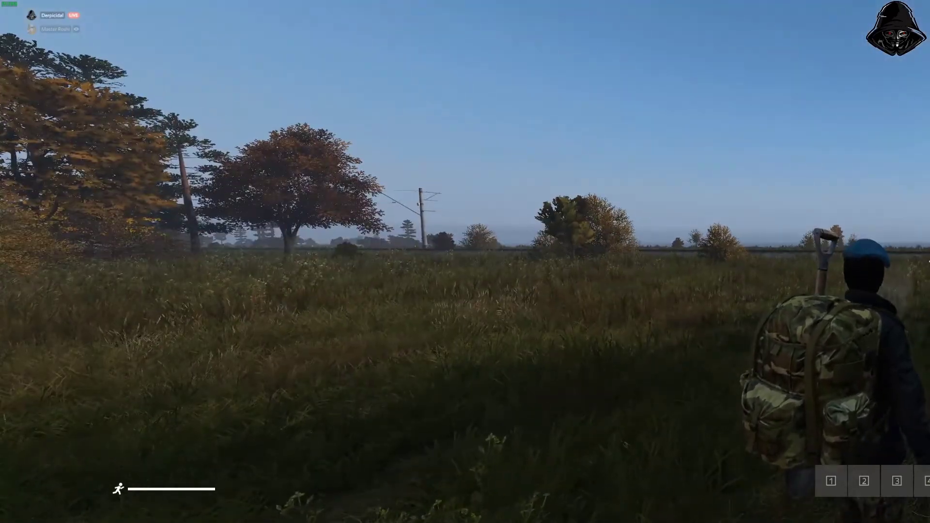
key("Tab")
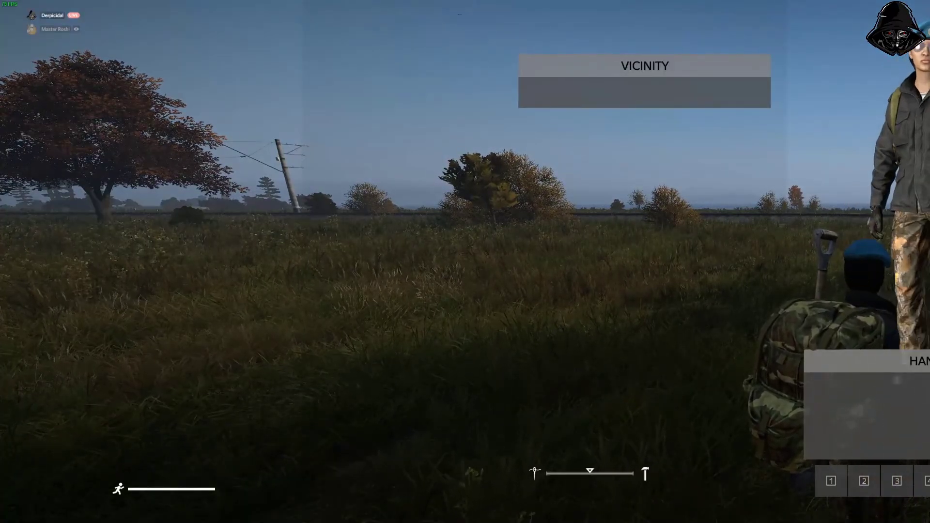
key("Tab")
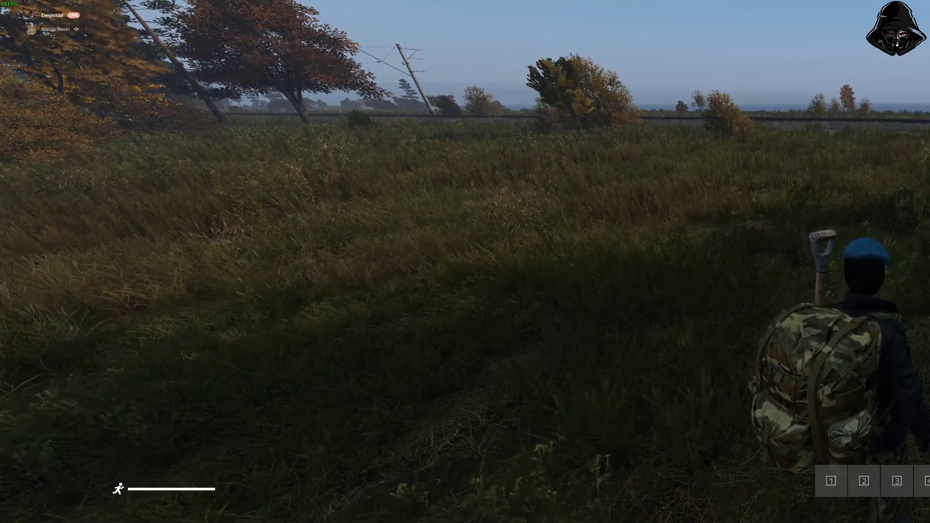
Bring up the mission folder briefly, return to the game, and exit DayZ with confirmation.
key("alt+Tab")
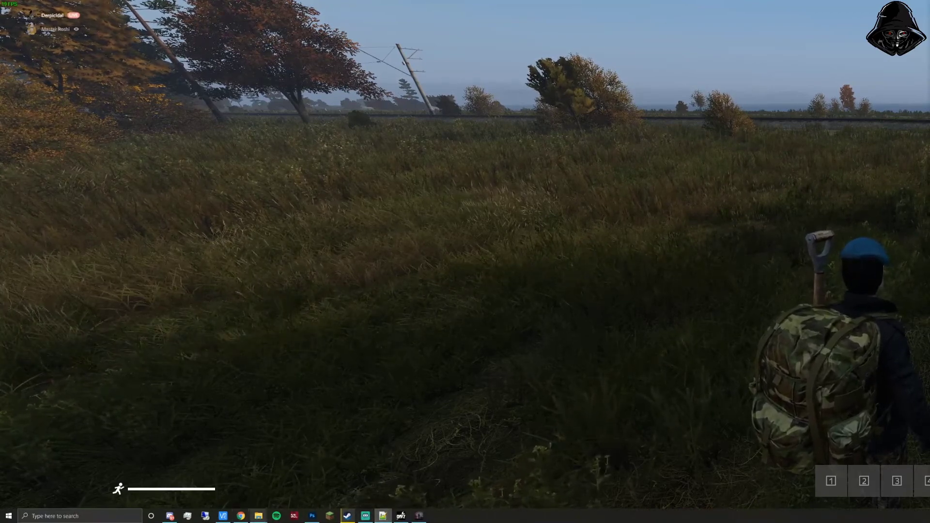
mouse_move(258, 515)
left_click(278, 490)
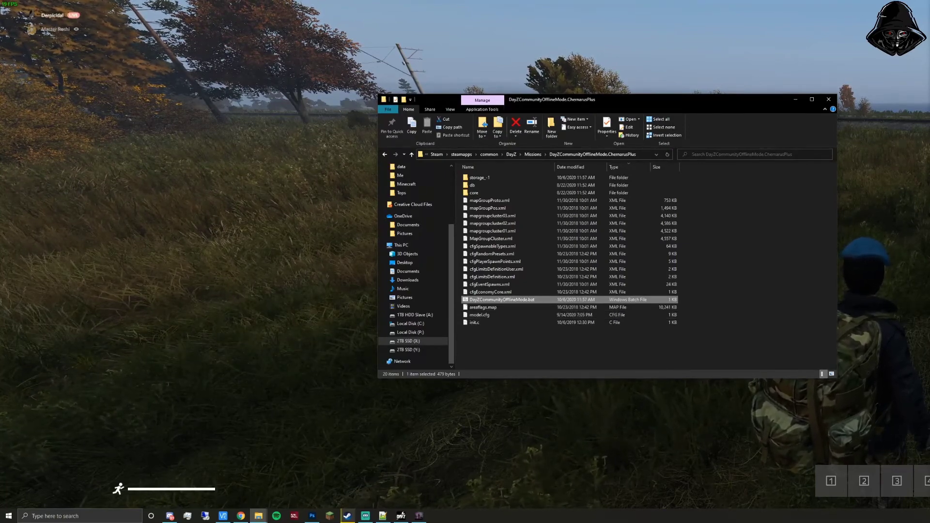
key("alt+Tab")
key("Escape")
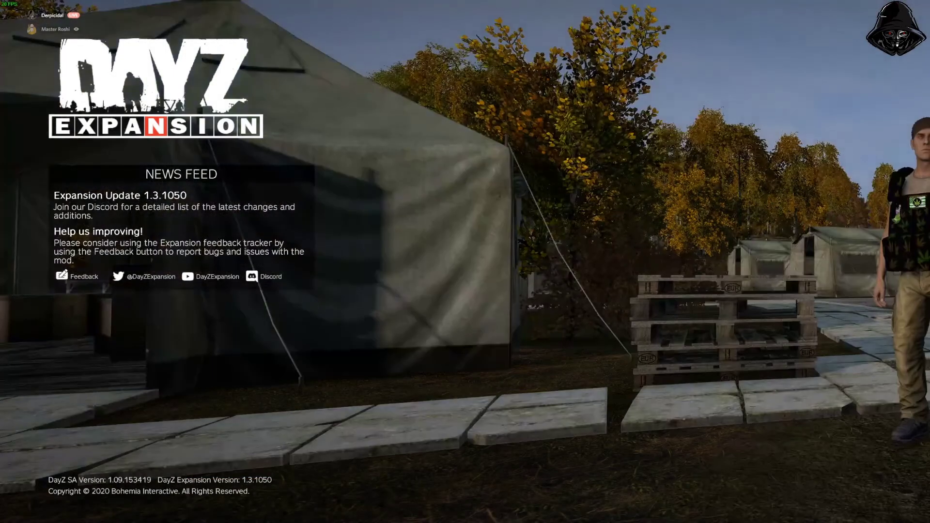
key("Escape")
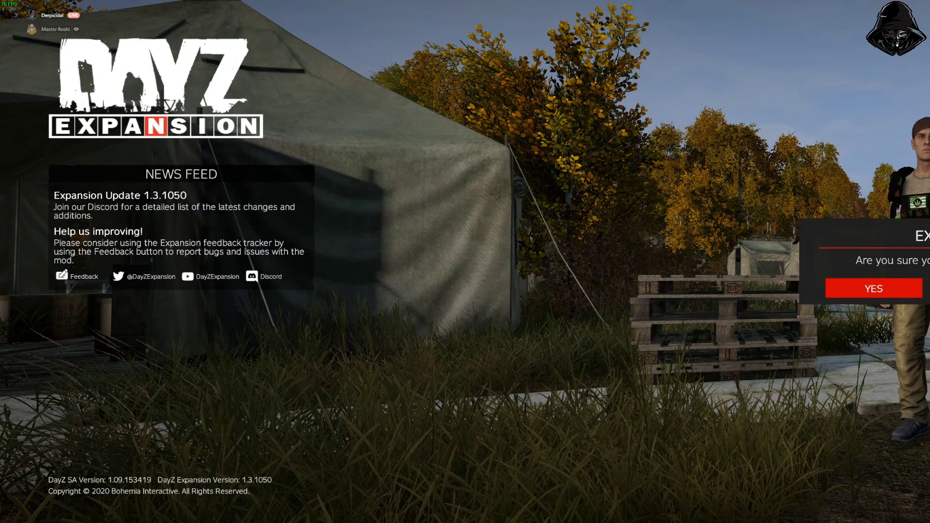
key("Return")
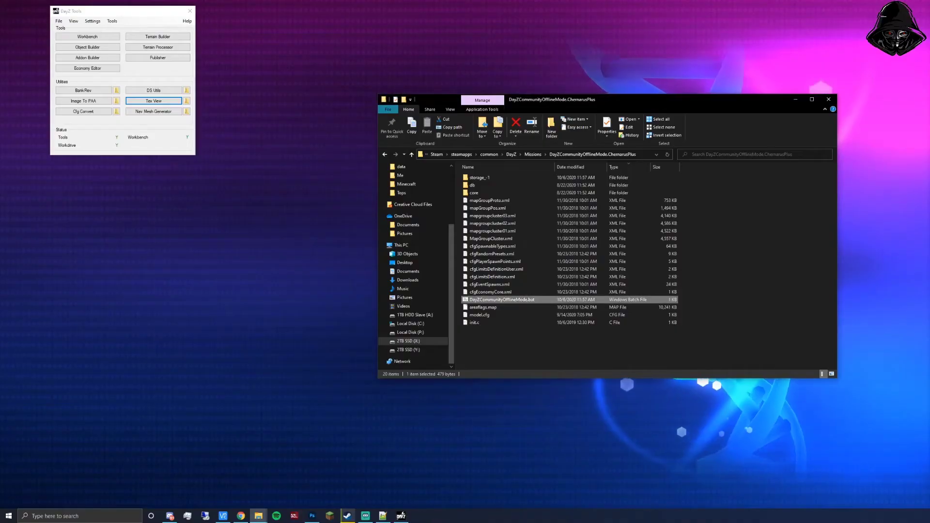
left_click(504, 339)
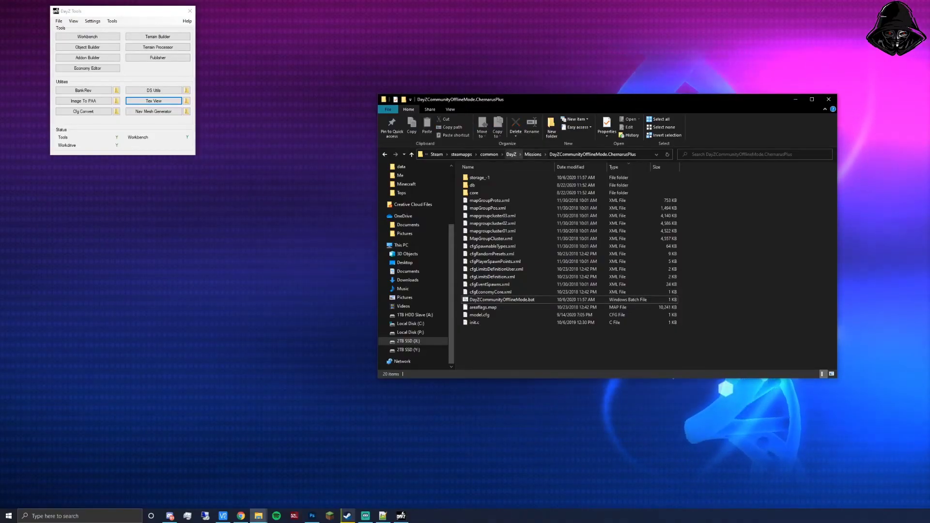
left_click(510, 154)
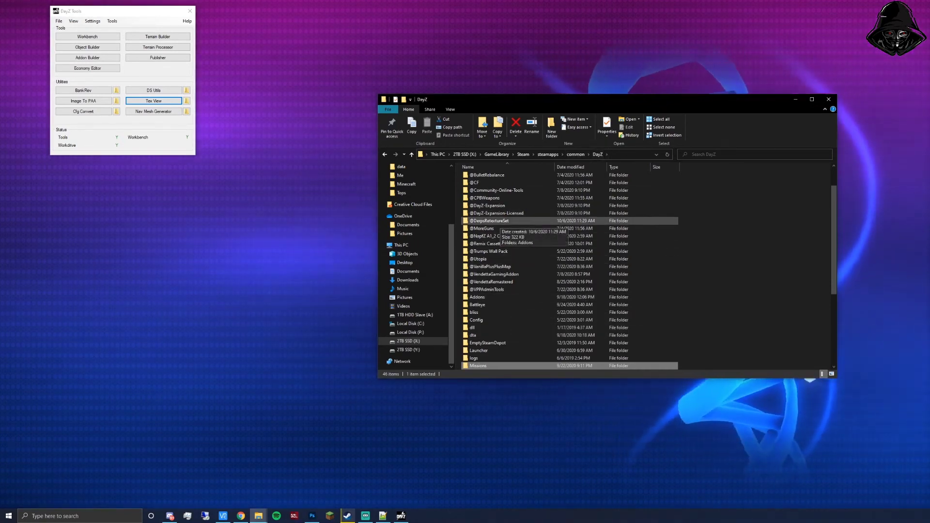
left_click(487, 220)
double_click(499, 221)
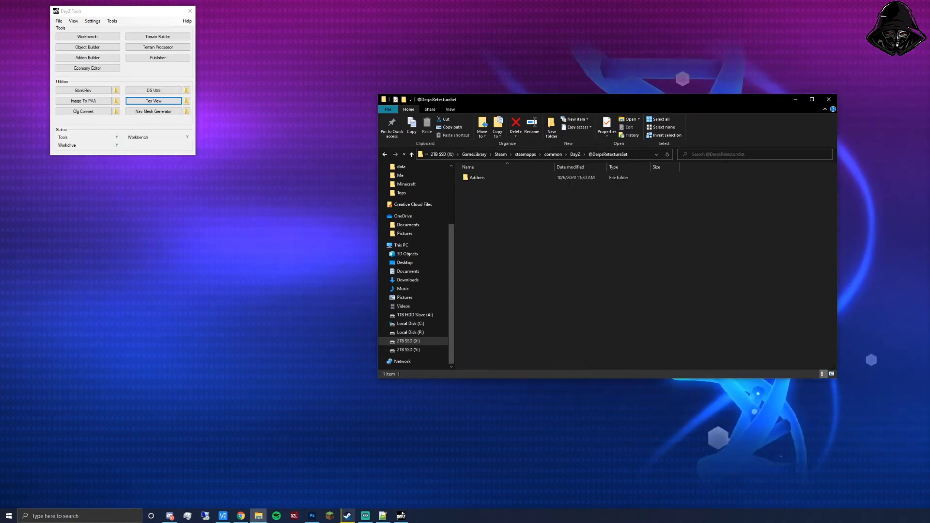
double_click(477, 177)
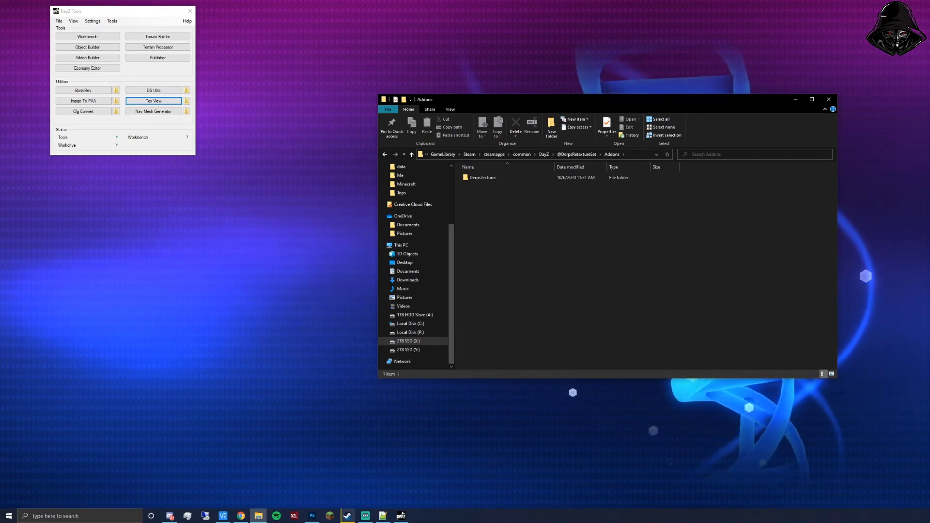
Pack the DerpsTextures folder into DerpsTextures.pbo with PBO Manager.
key("Down")
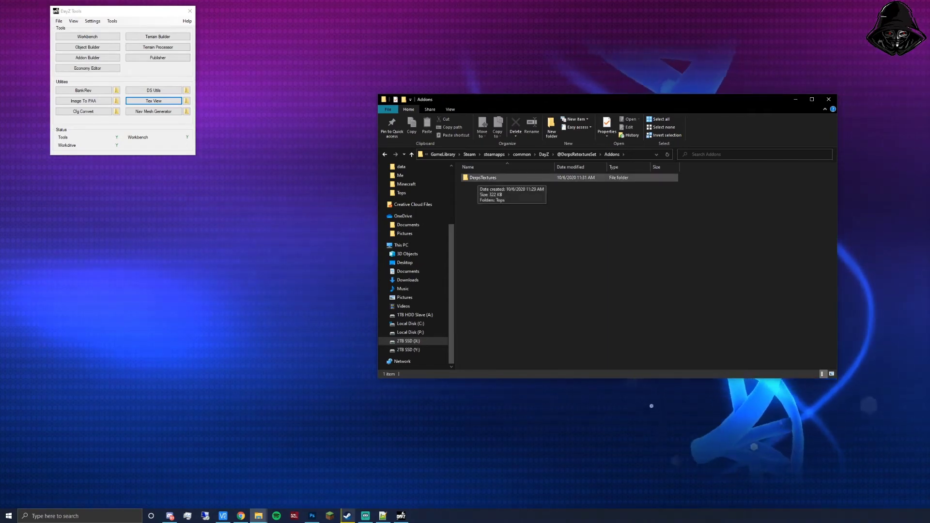
right_click(478, 179)
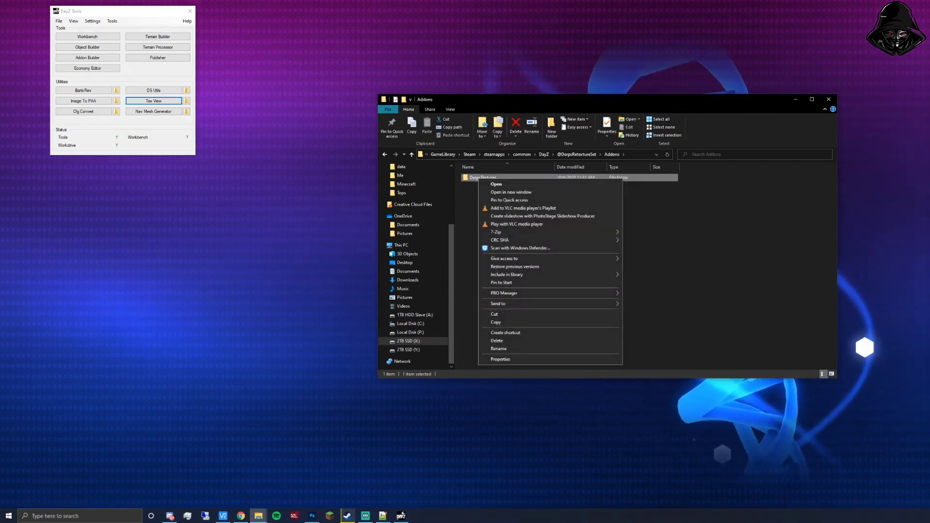
mouse_move(504, 293)
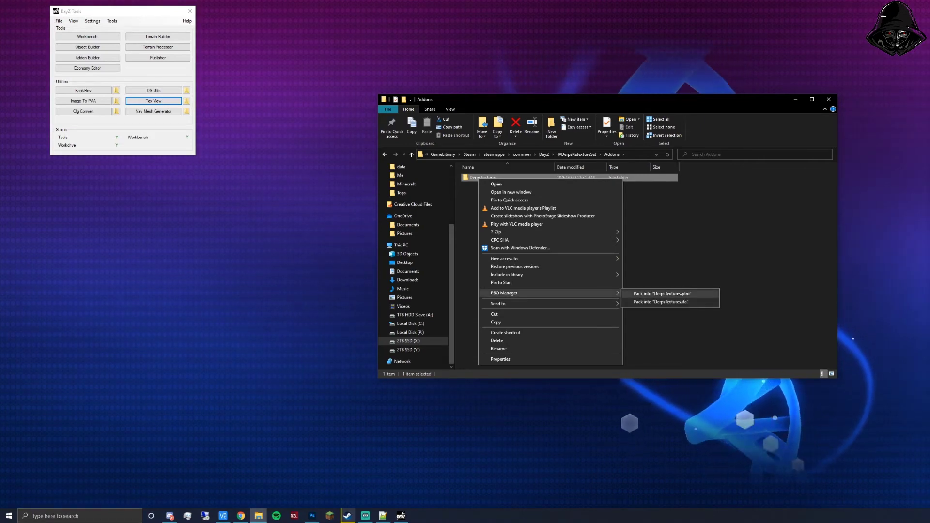
key("Return")
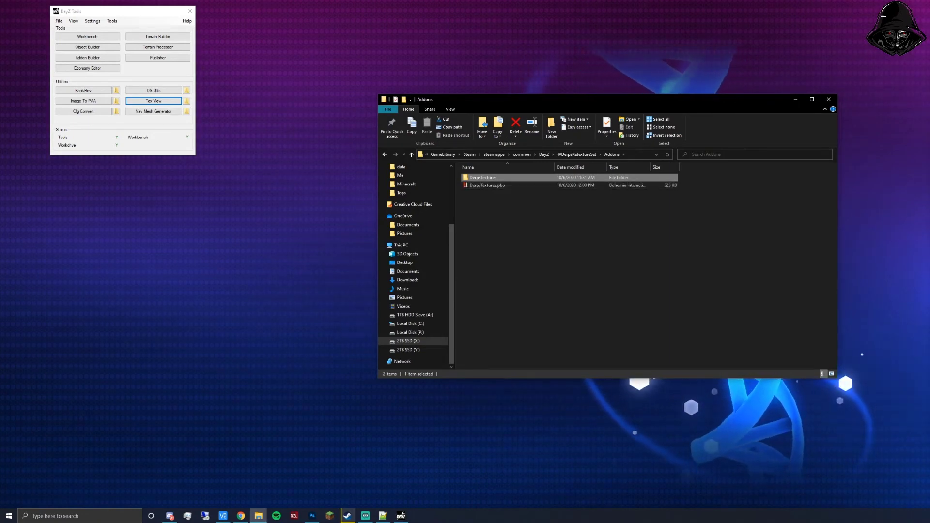
Try to delete the unpacked DerpsTextures folder from Addons.
right_click(489, 178)
left_click(503, 338)
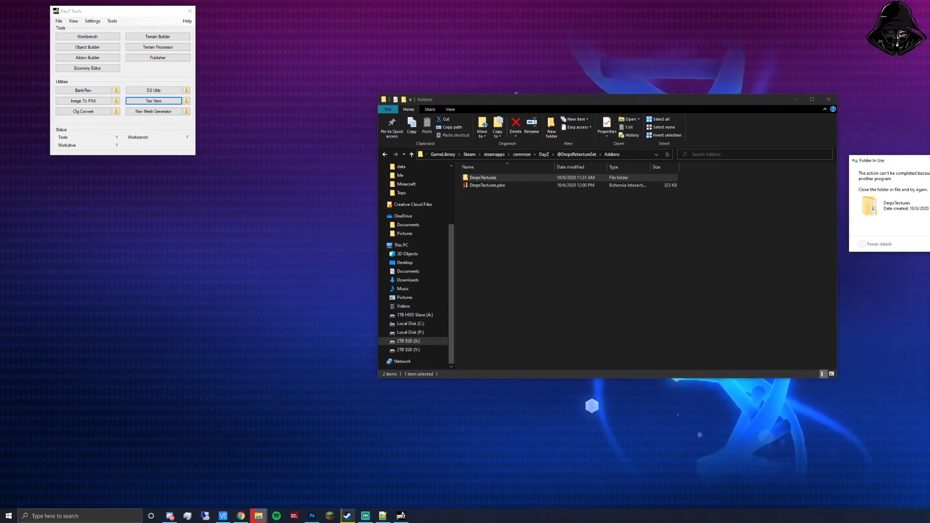
key("Escape")
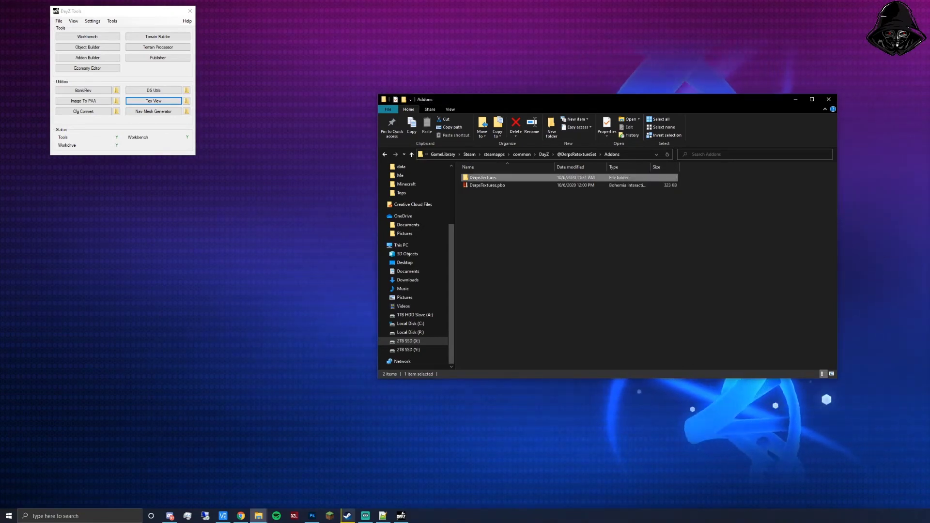
Switch to Photoshop and quit it to release the texture files.
left_click(312, 516)
key("alt+Tab")
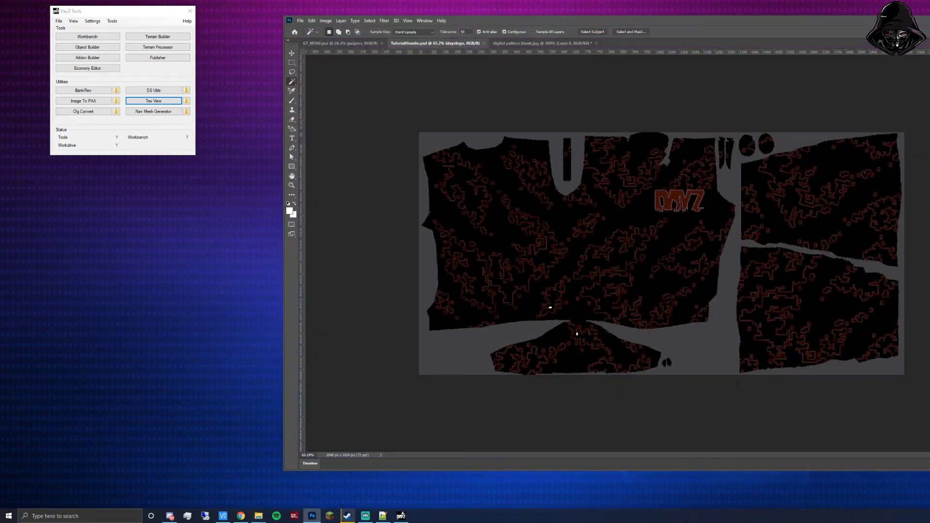
left_click_drag(630, 20, 529, 0)
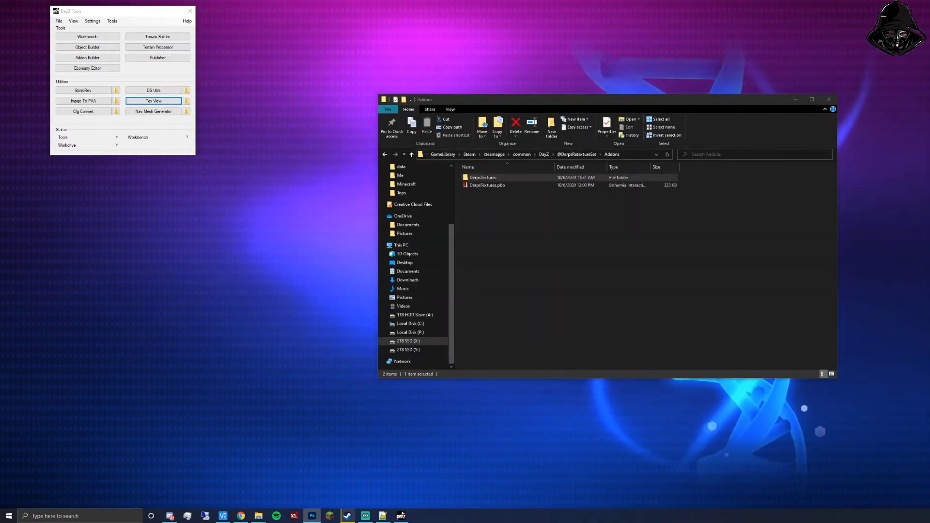
key("ctrl+q")
left_click(893, 199)
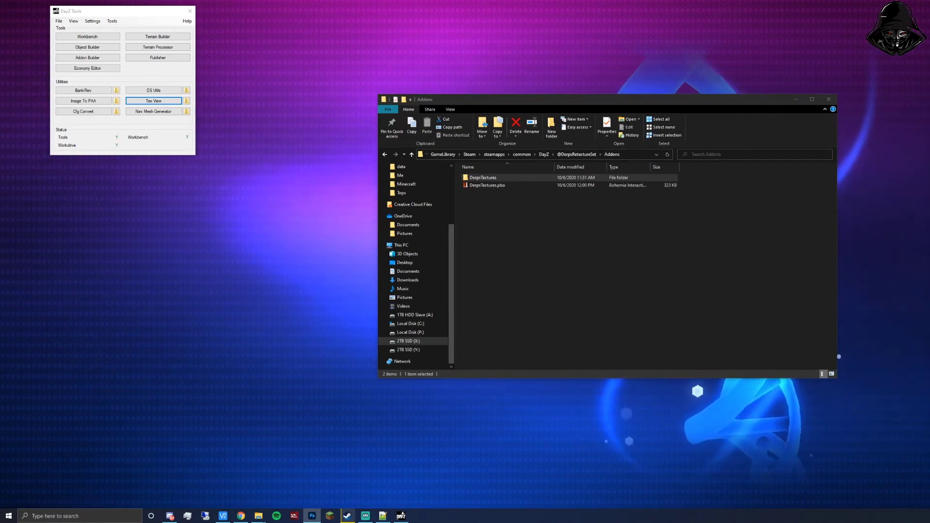
Delete the unpacked DerpsTextures folder, keeping only DerpsTextures.pbo in Addons.
left_click(566, 242)
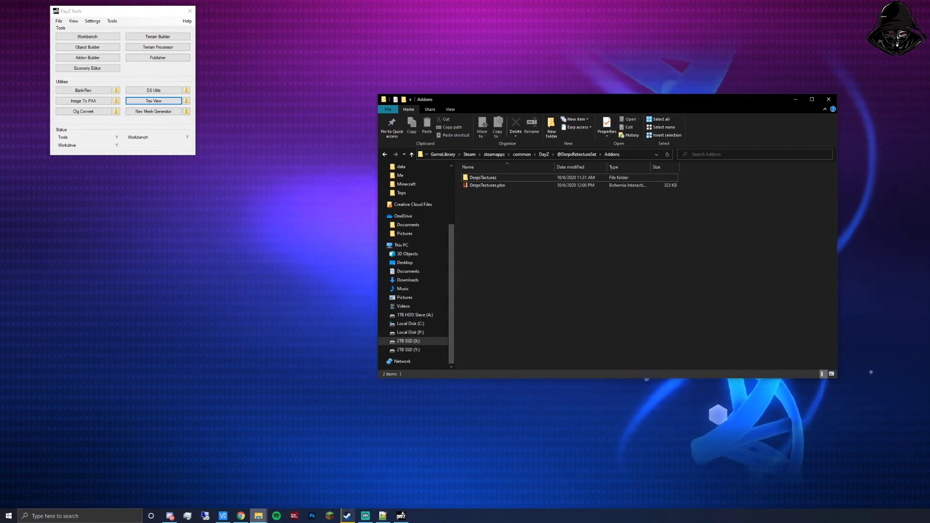
right_click(508, 175)
left_click(489, 178)
key("Delete")
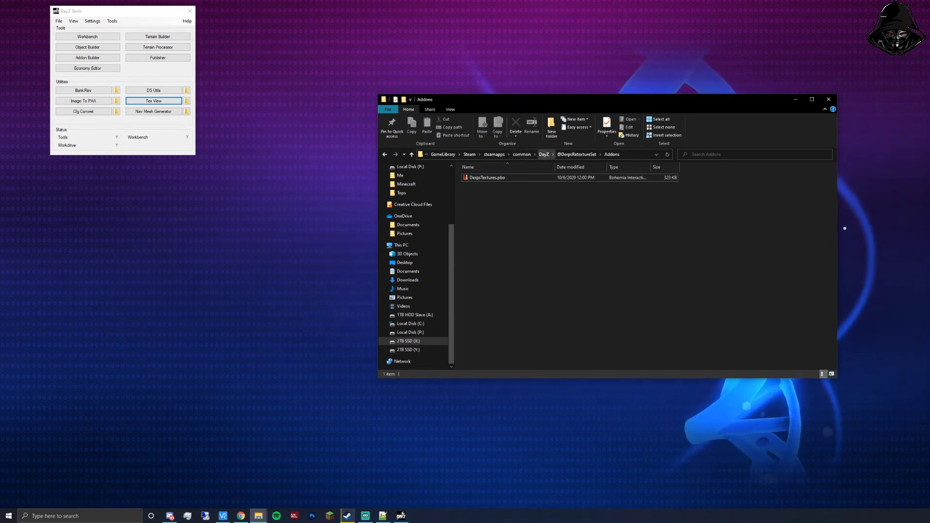
Return to the DayZ directory and open the DayZCommunityOfflineMode.ChernarusPlus folder inside Missions.
left_click(508, 177)
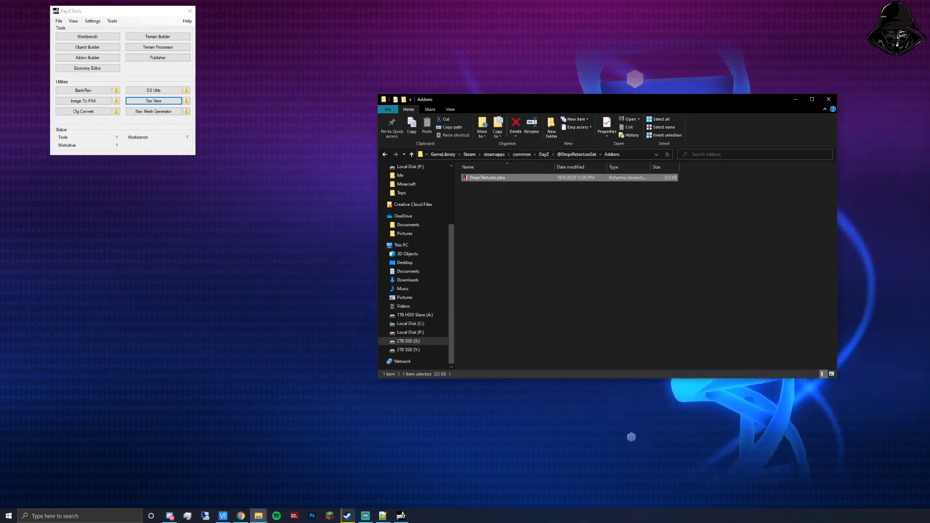
left_click(544, 154)
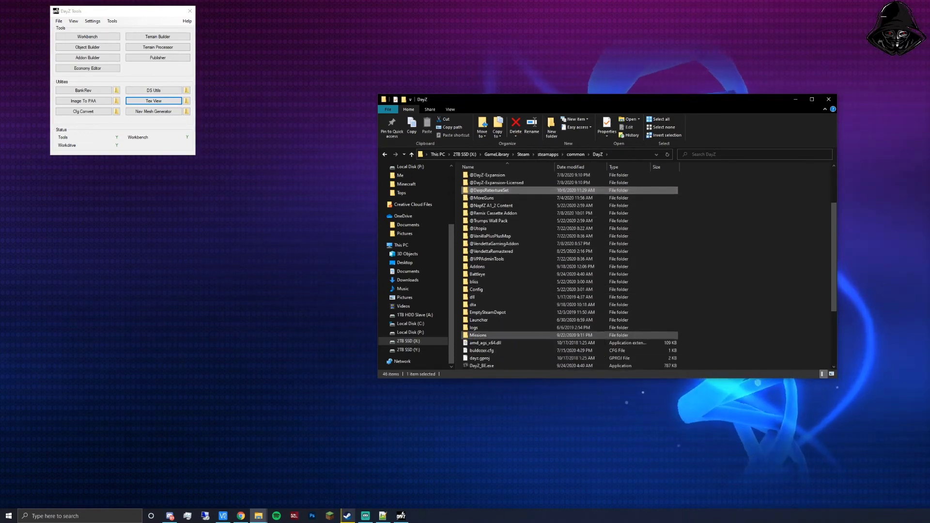
double_click(478, 335)
double_click(489, 177)
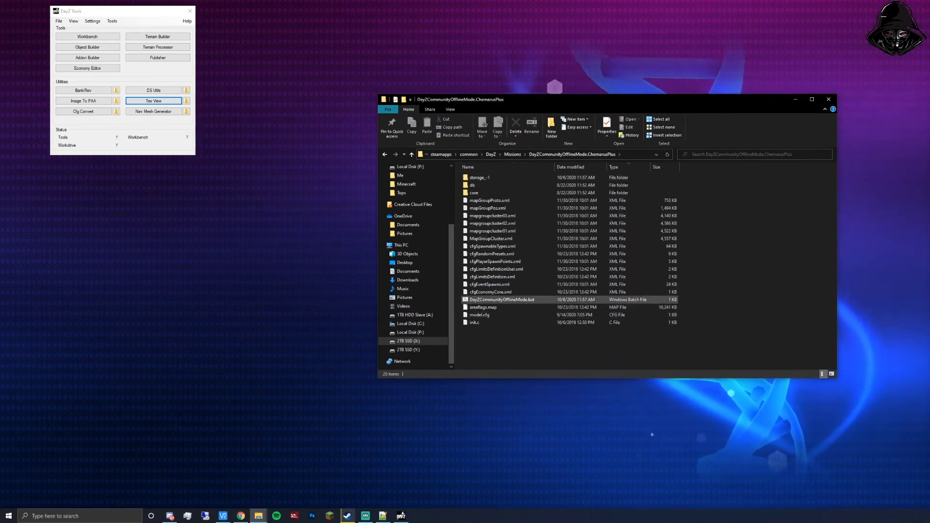
Launch the offline mode with DayZCommunityOfflineMode.bat from the mission folder.
double_click(502, 300)
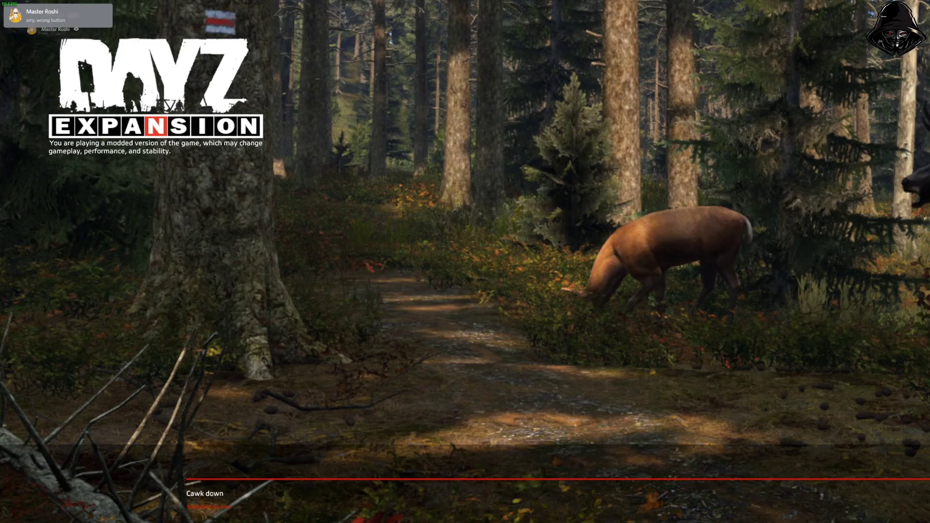
key("alt+Tab")
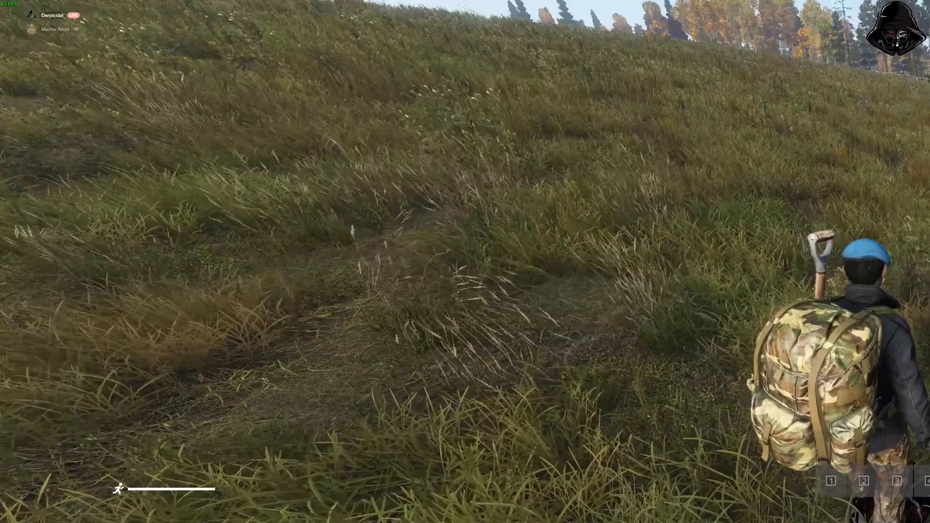
Open the character's inventory in game and take the Derps Test Hoodie from the vicinity into the hands.
key("Tab")
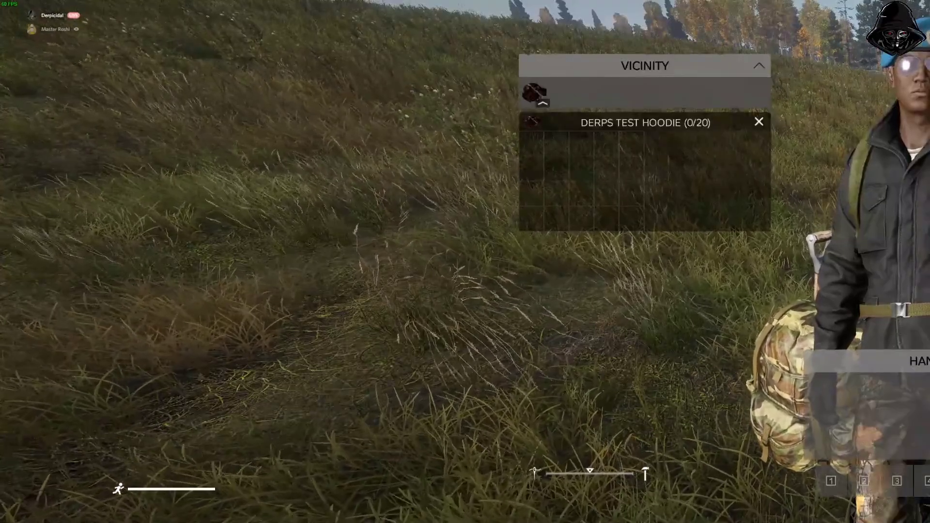
key("Tab")
key("Escape")
key("Escape")
key("Tab")
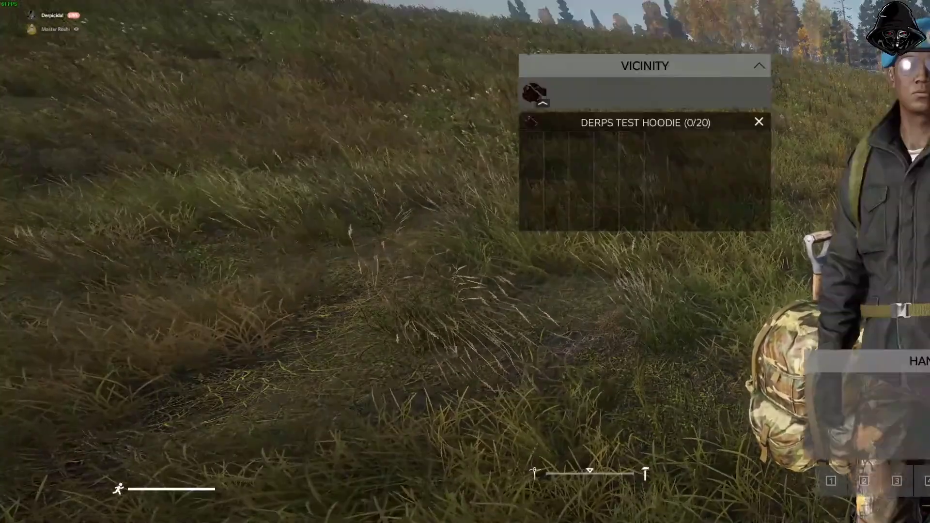
left_click_drag(534, 92, 896, 312)
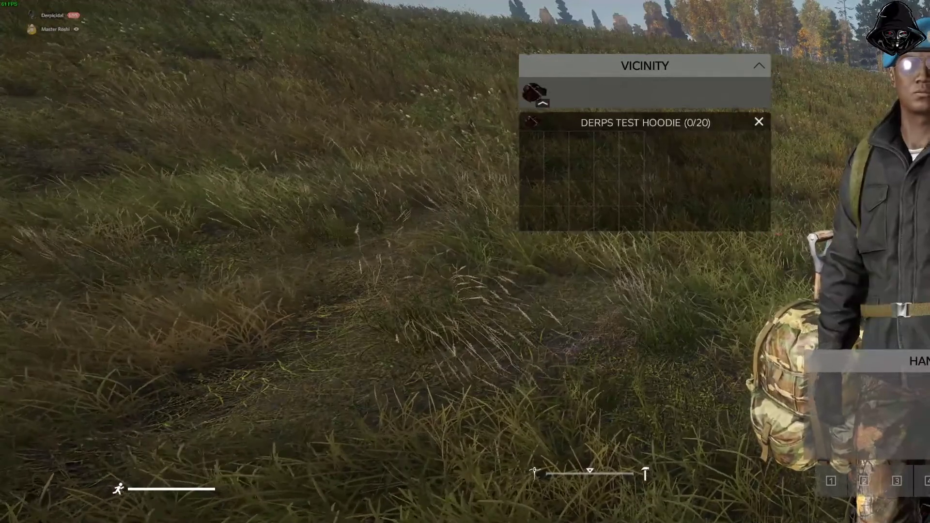
left_click_drag(533, 92, 896, 313)
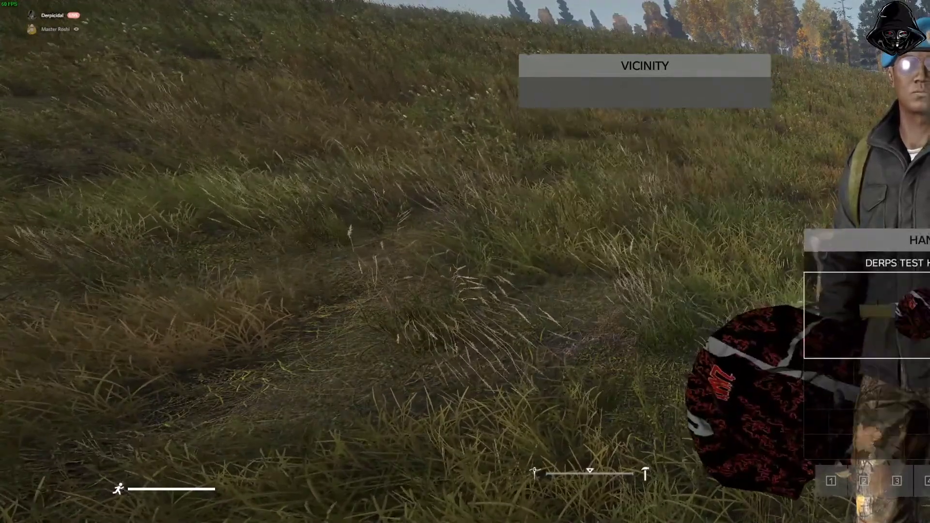
Inspect the Derps Test Hoodie's retexture up close and check how it looks worn on the character.
middle_click(896, 312)
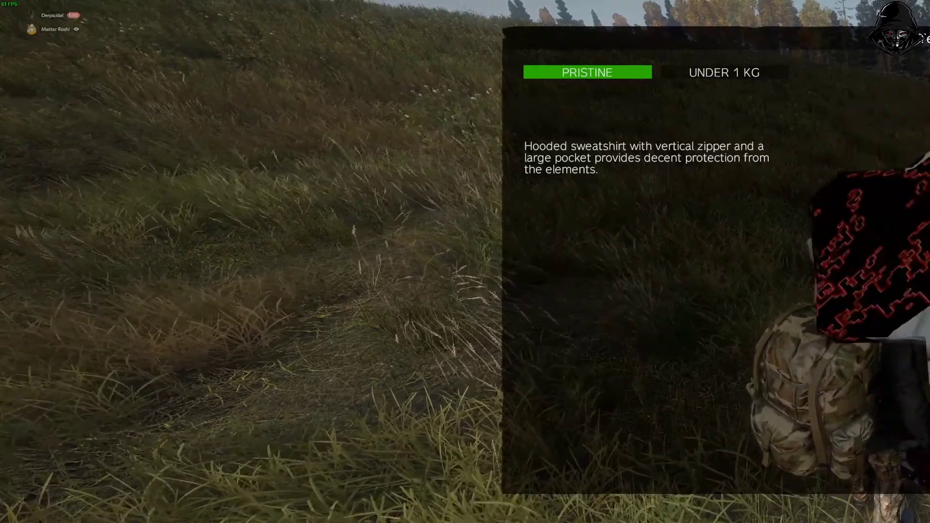
key("Escape")
key("Tab")
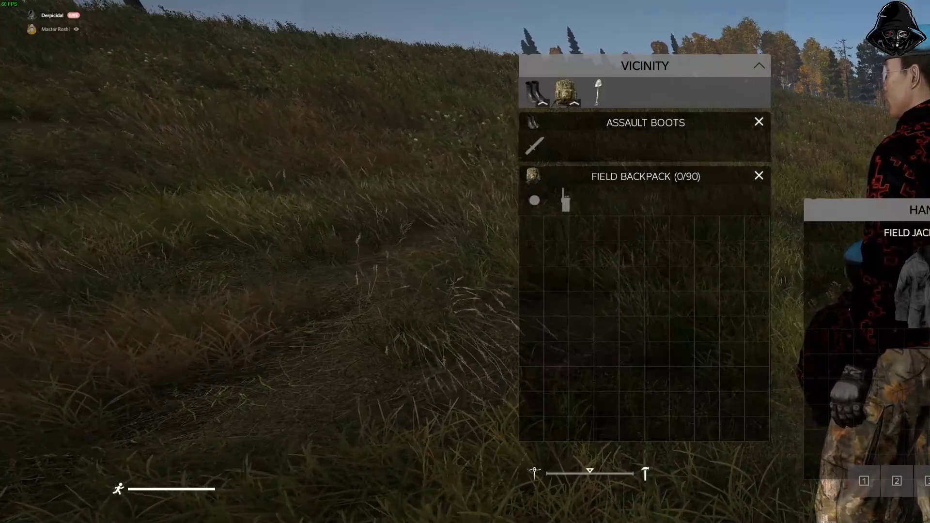
key("Tab")
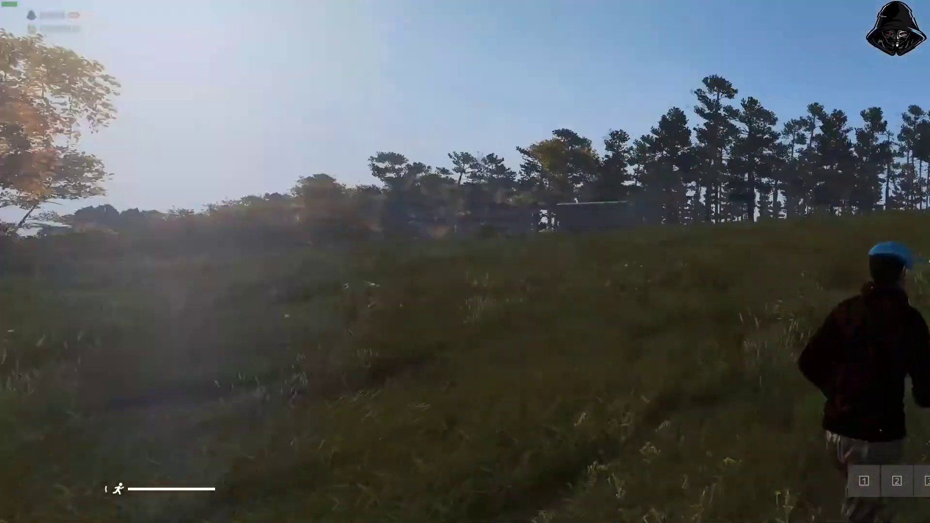
key("w")
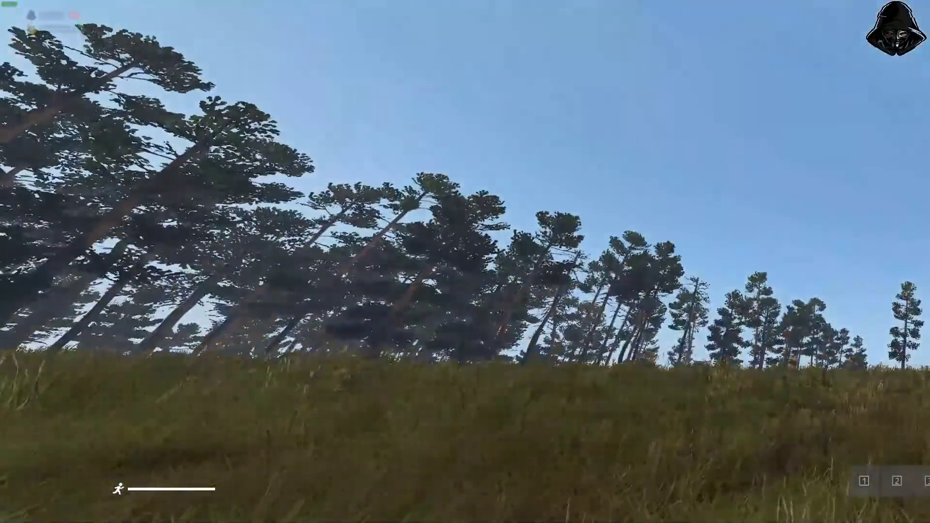
key("Tab")
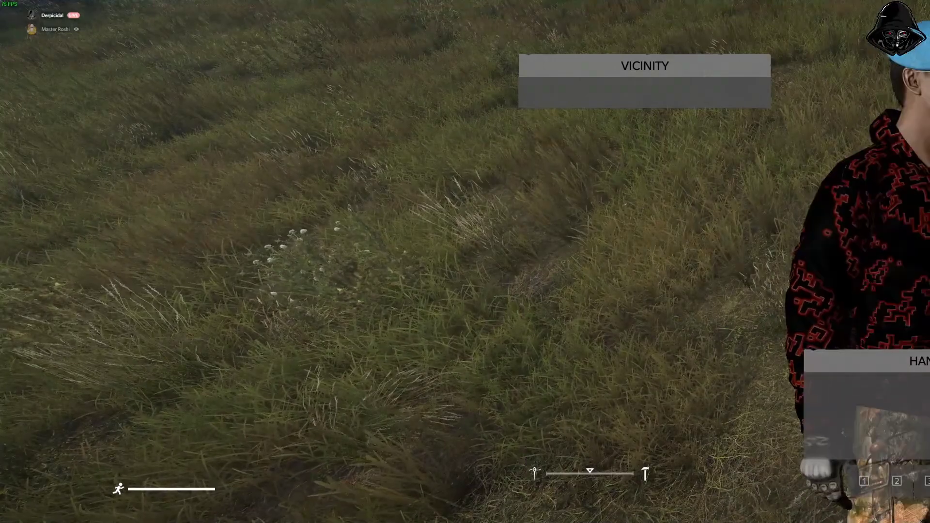
key("Tab")
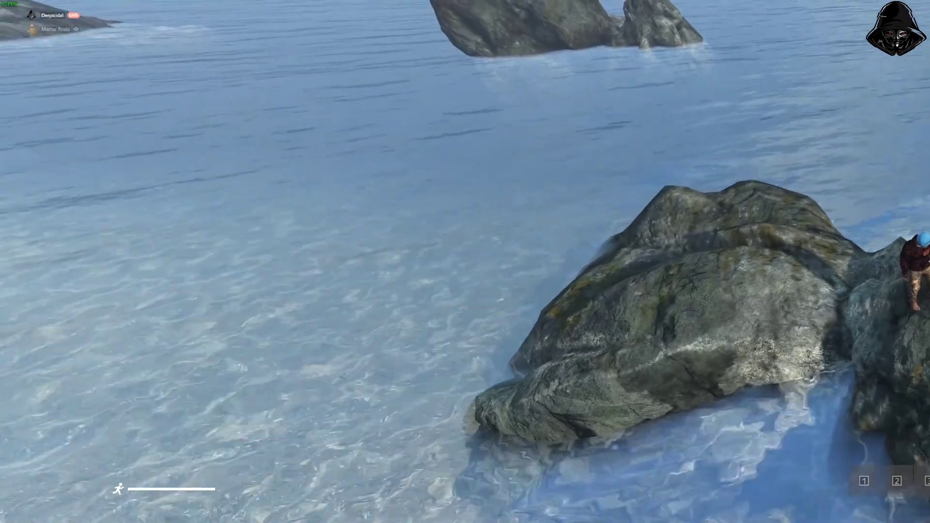
key("s")
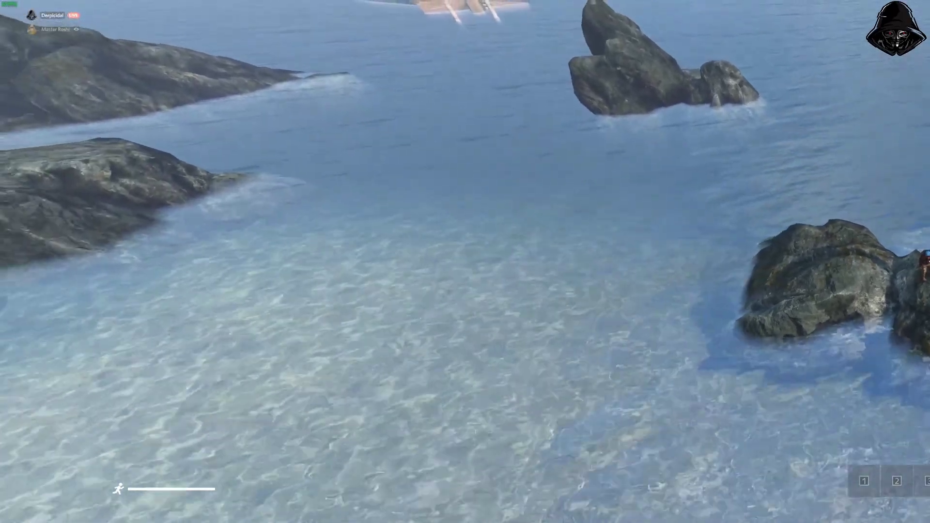
key("w")
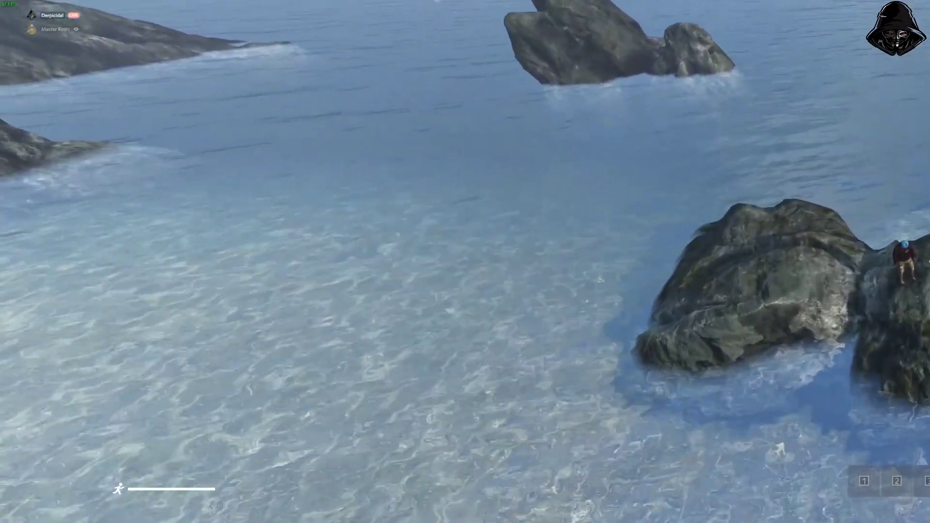
key("s")
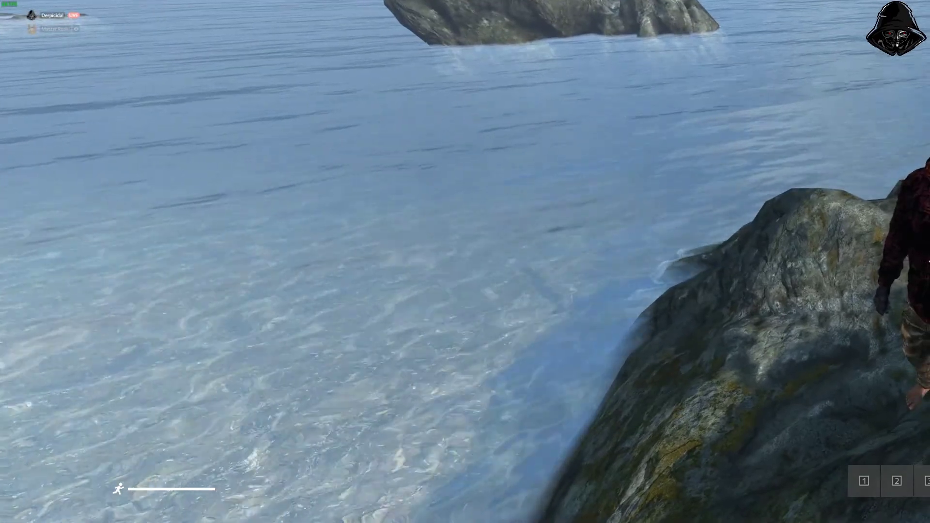
Exit the offline session immediately and quit the game to the desktop.
key("Escape")
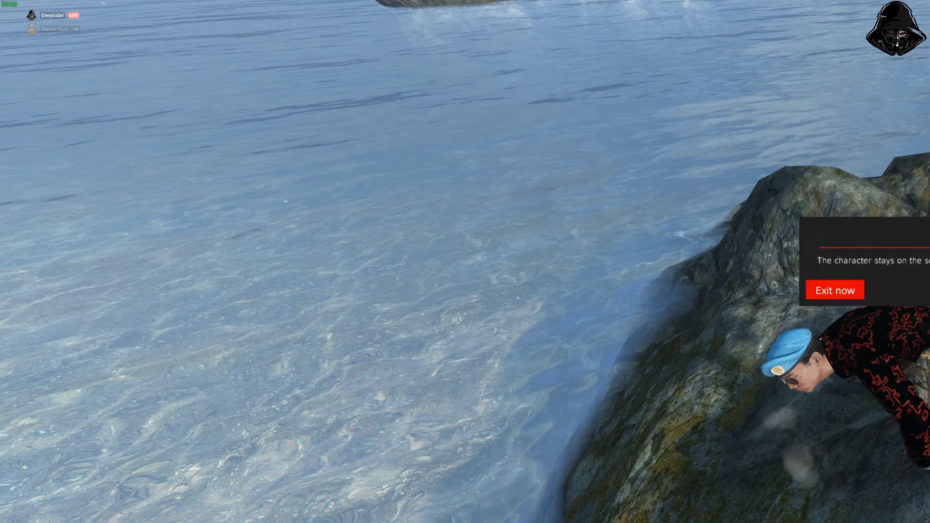
left_click(835, 290)
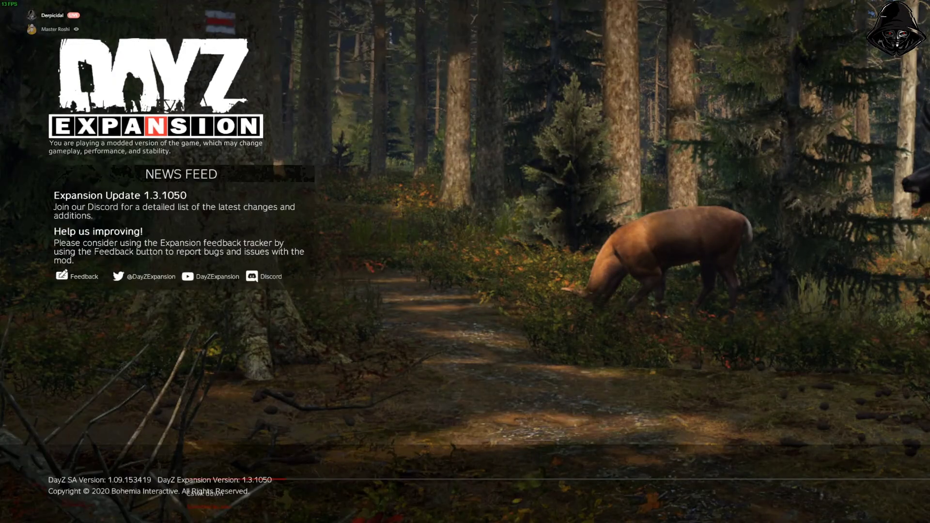
key("Escape")
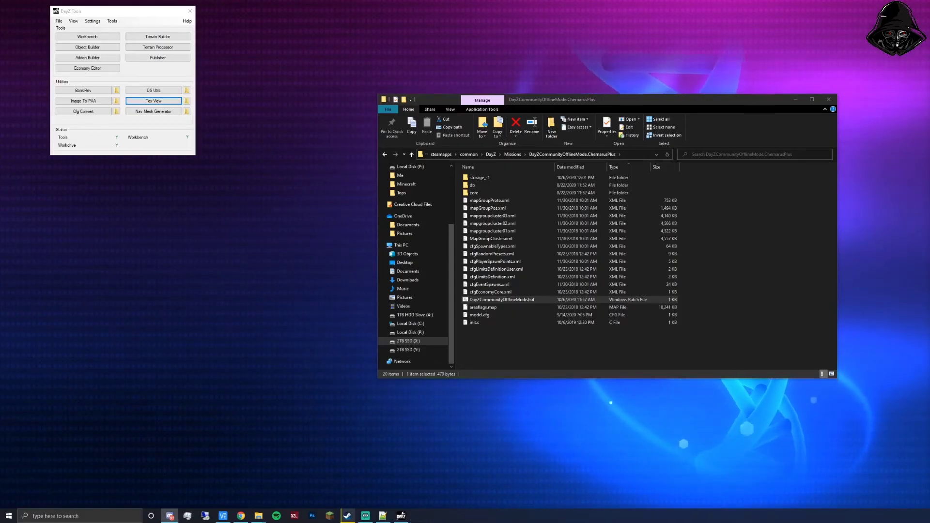
left_click_drag(678, 99, 589, 86)
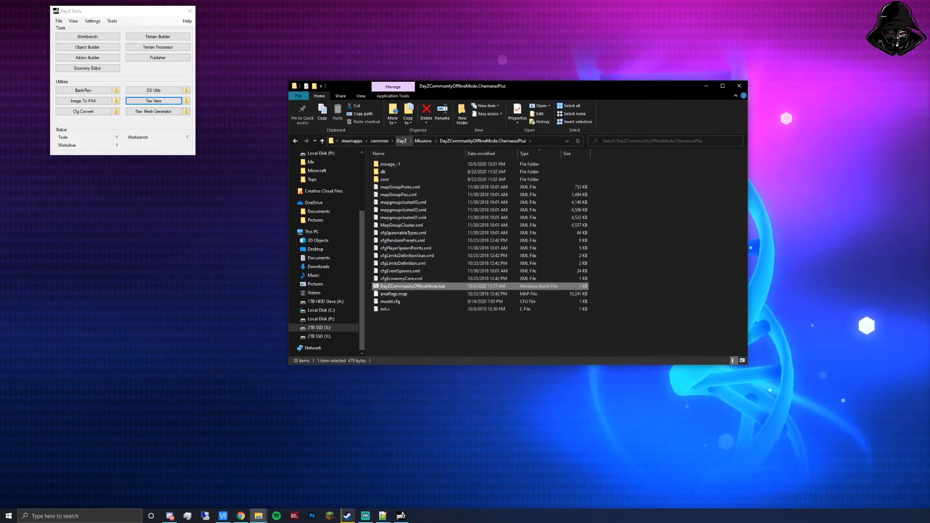
key("ctrl+a")
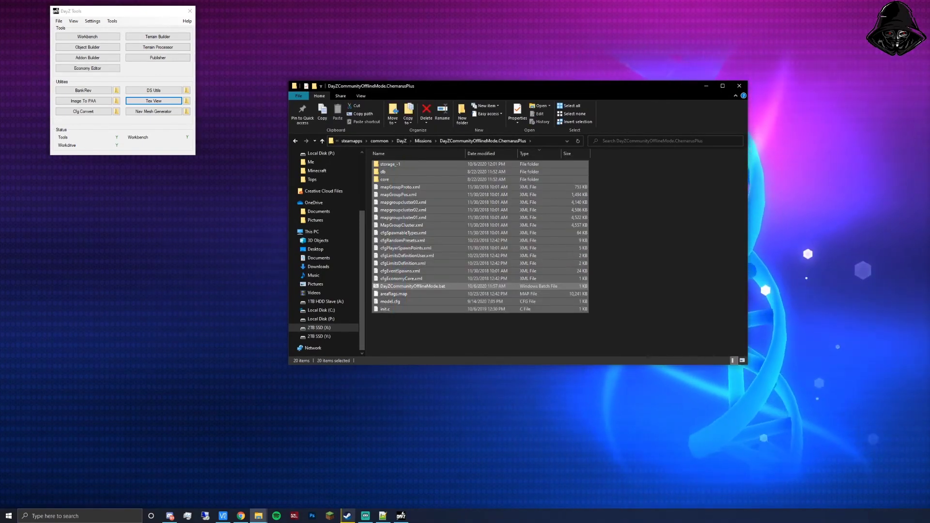
left_click(412, 286)
left_click(423, 141)
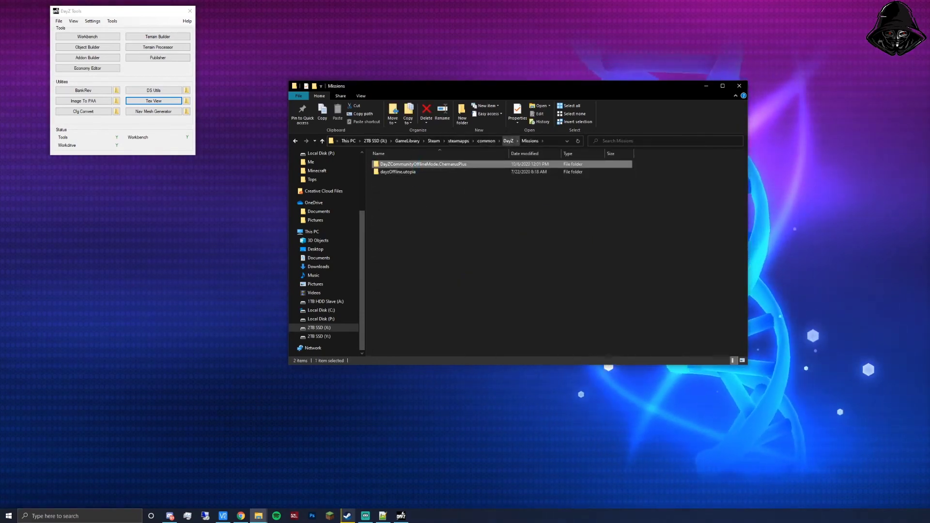
left_click(508, 140)
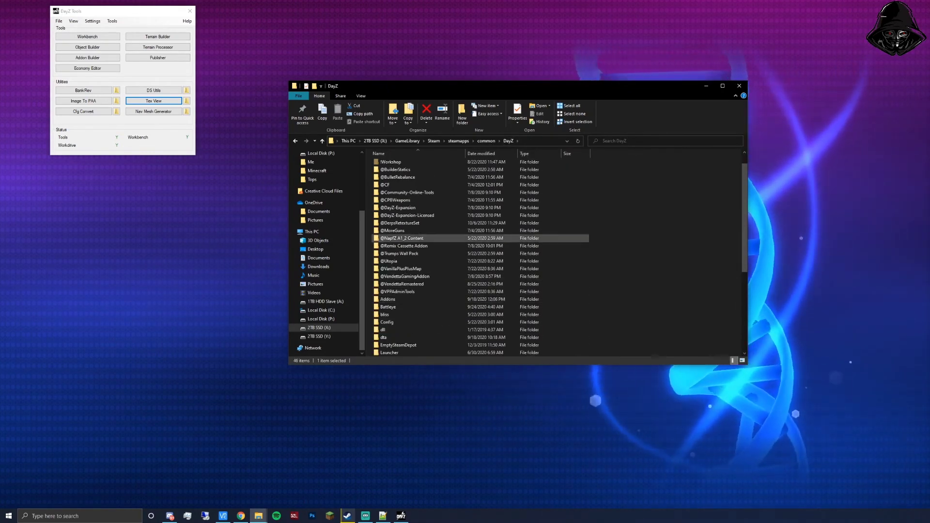
scroll(411, 237, "up", 1)
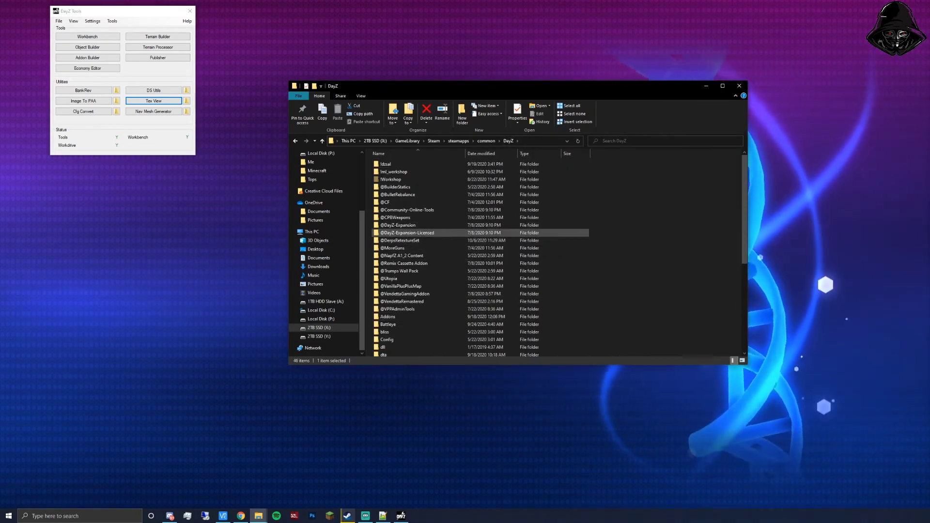
left_click(399, 240)
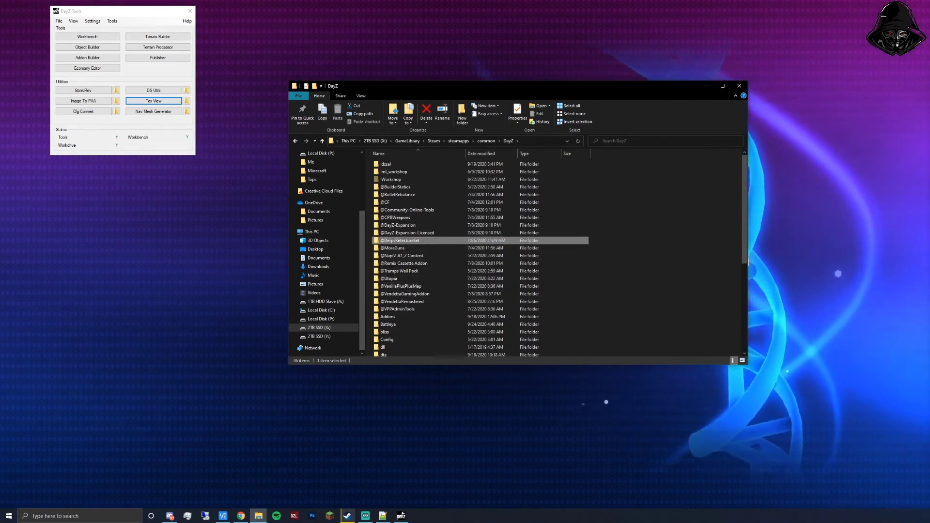
left_click(406, 232)
key("F2")
left_click(438, 240)
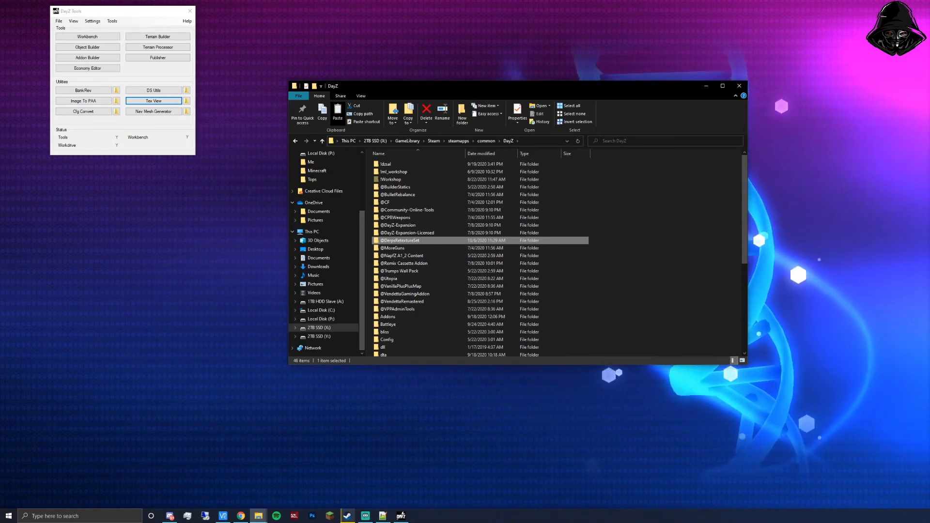
Paste the copied mod folder into Local Disk (P:) and rename it DerpsRetextureSet, without the @ prefix.
left_click_drag(143, 13, 189, 55)
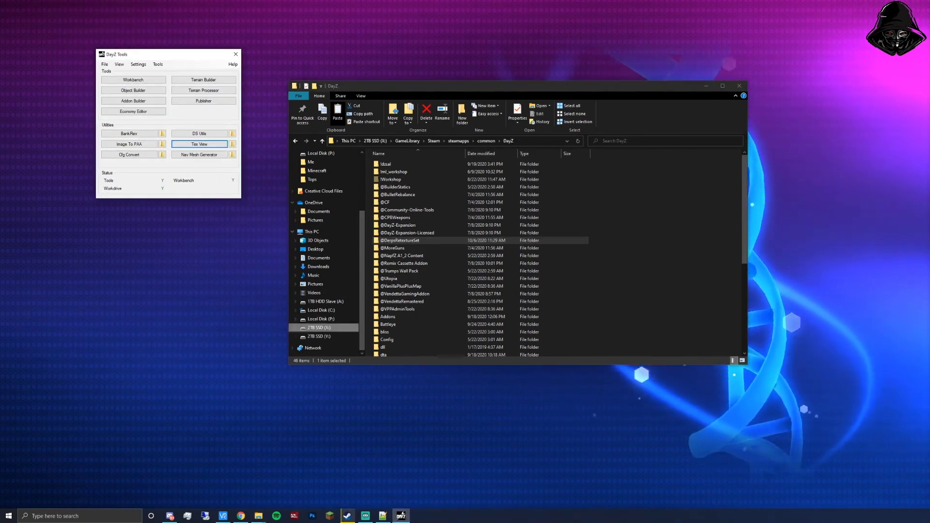
left_click(320, 319)
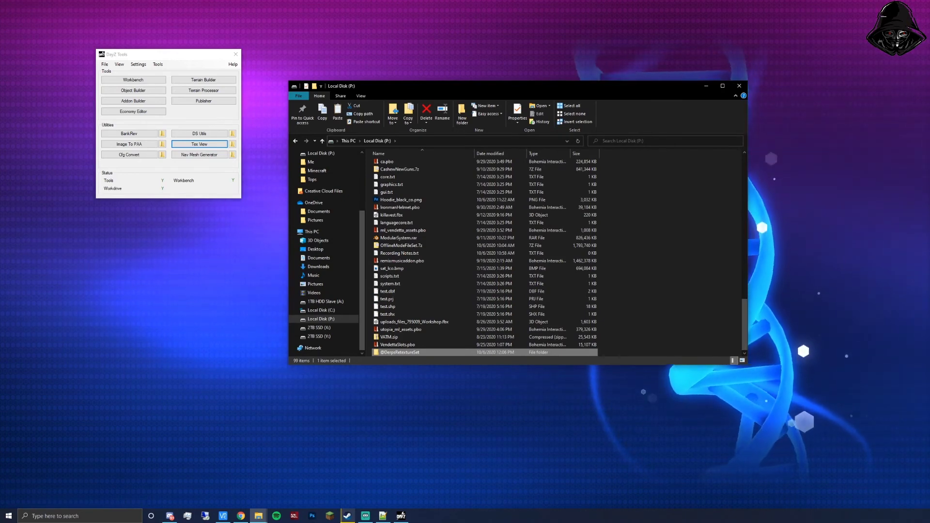
key("F2")
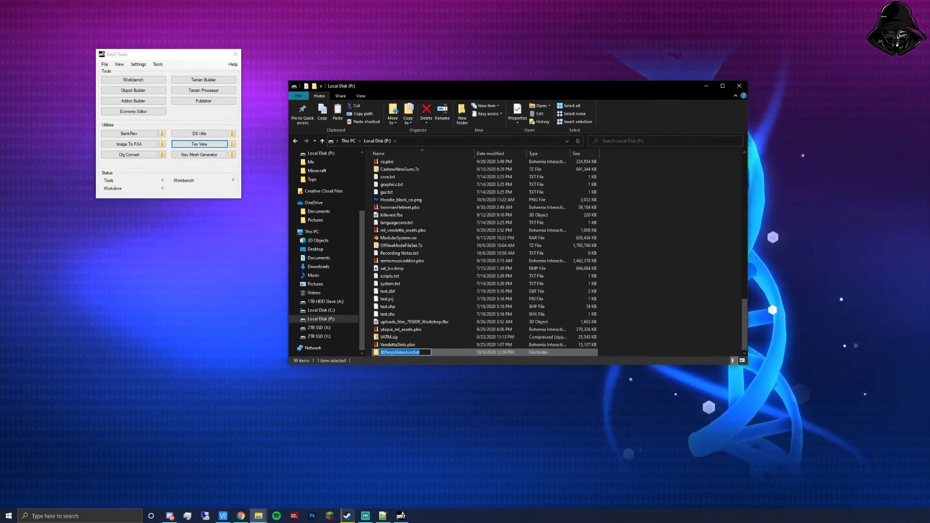
left_click(419, 352)
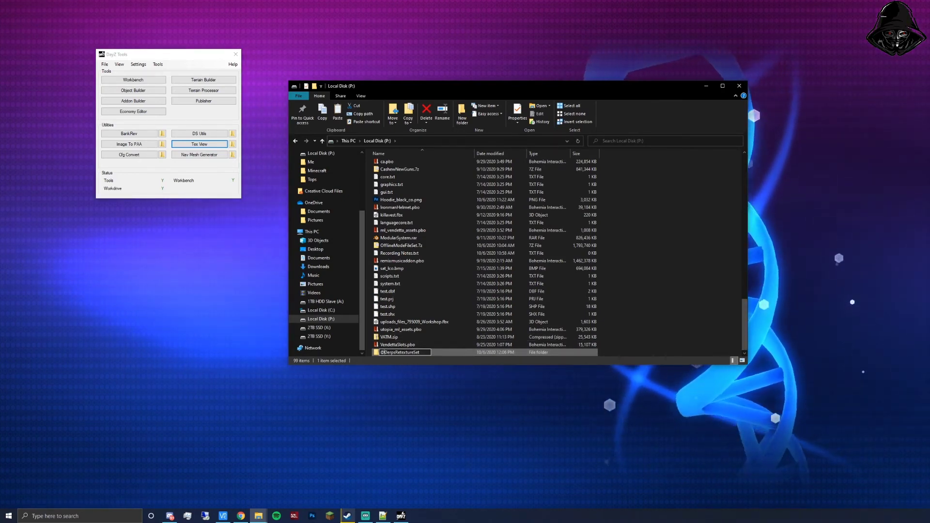
key("Home")
key("Delete")
key("Return")
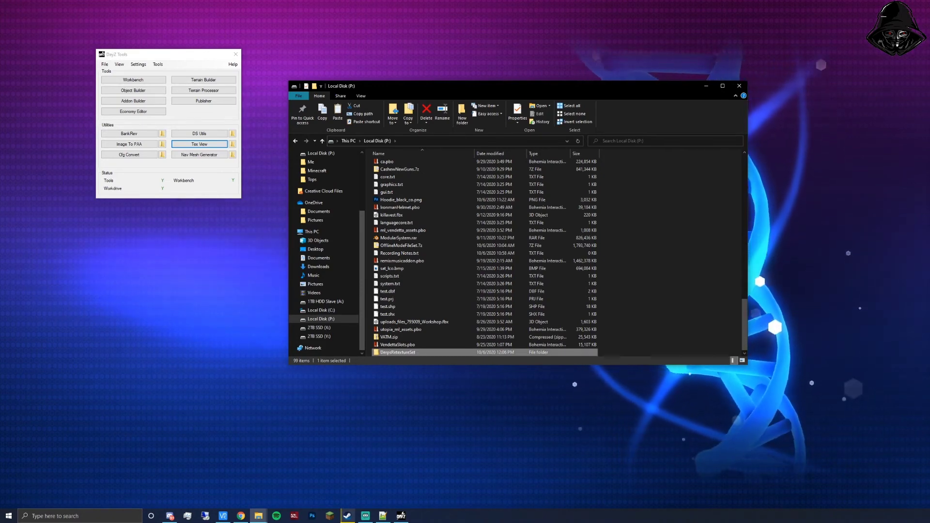
key("Escape")
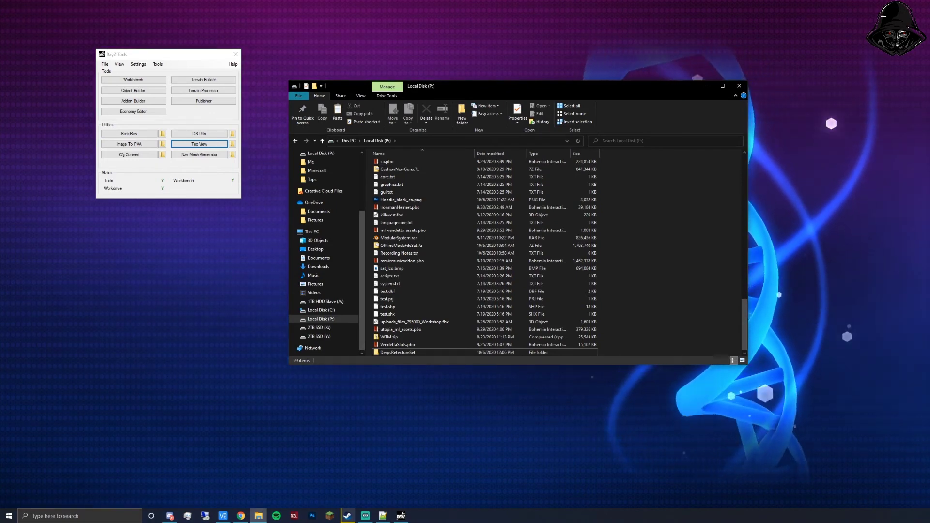
Look inside the DerpsRetextureSet folder on the P: drive and return to the drive's root.
double_click(397, 352)
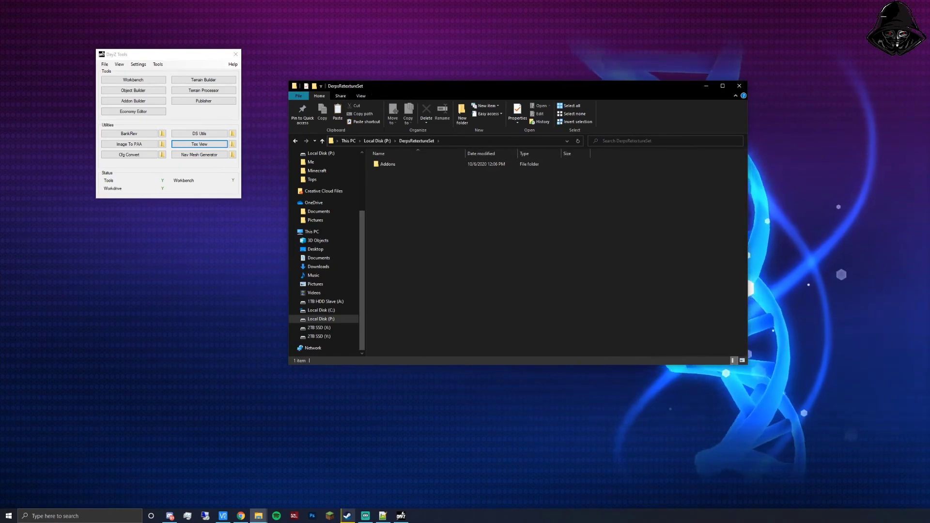
key("BackSpace")
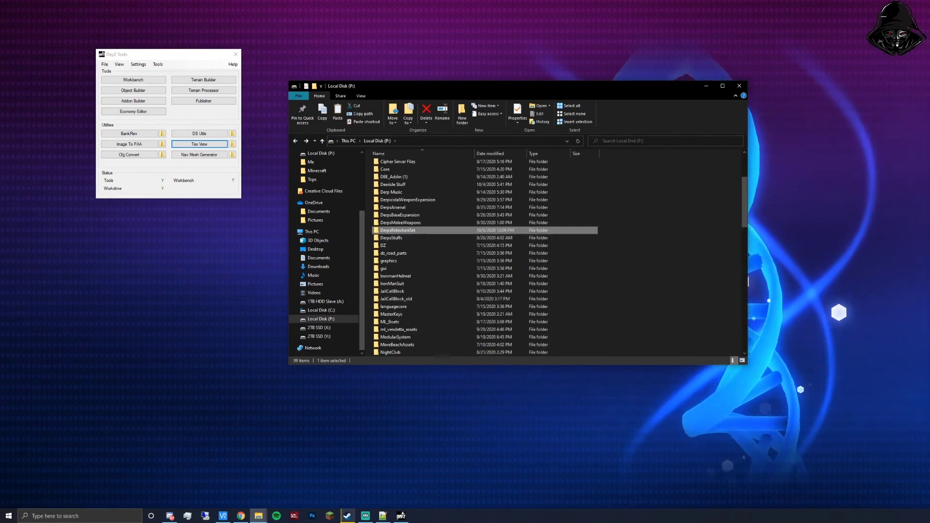
key("Return")
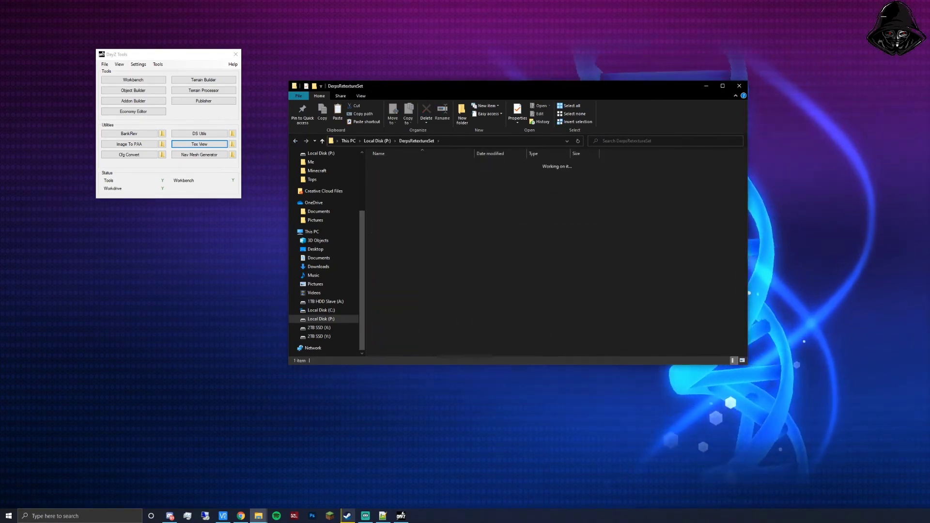
key("BackSpace")
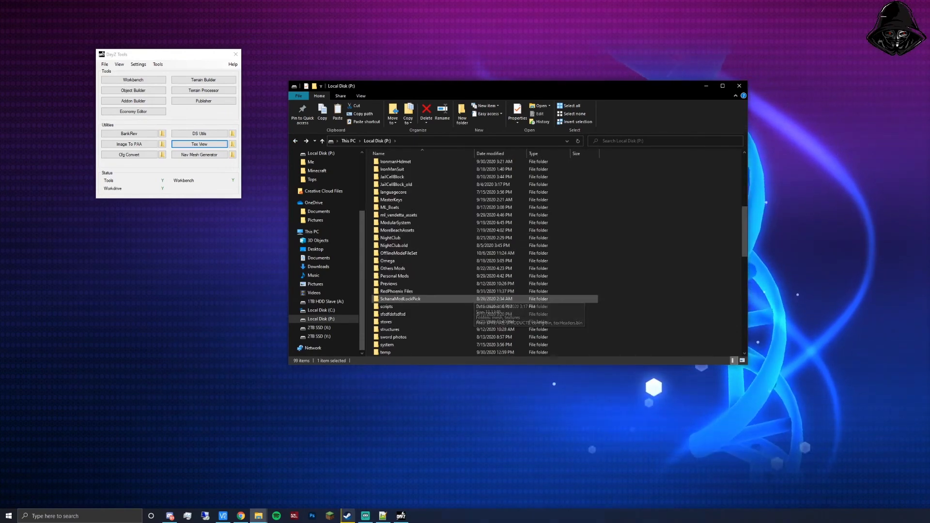
Look inside the DerpsRetextureSet folder's Addons subfolder and return to the root of the P: drive.
scroll(472, 297, "up", 4)
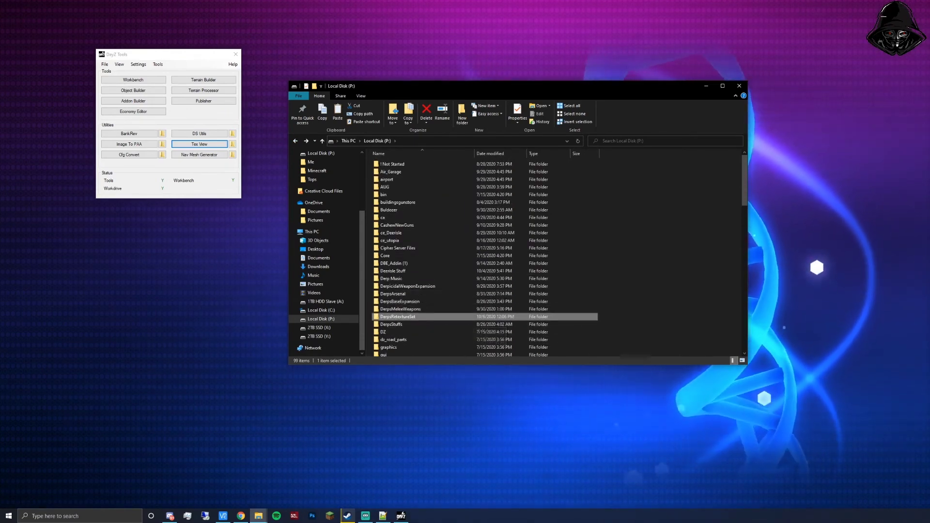
key("Return")
key("Return")
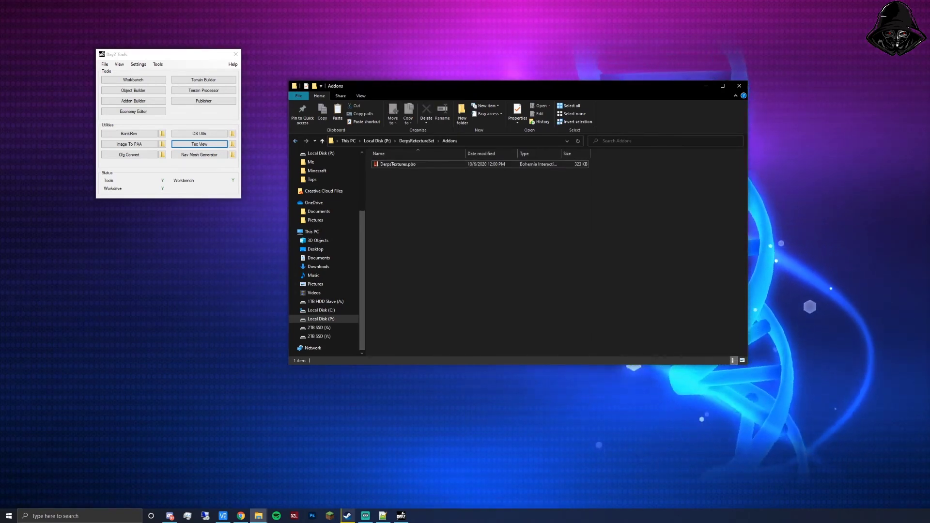
left_click(295, 141)
left_click(295, 140)
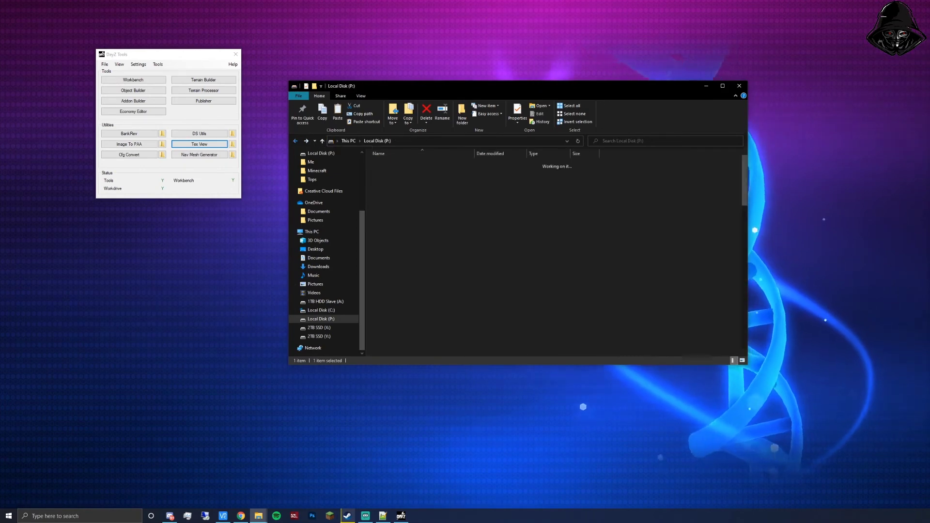
Create a new folder named keys inside the DerpsRetextureSet folder, alongside Addons.
double_click(397, 316)
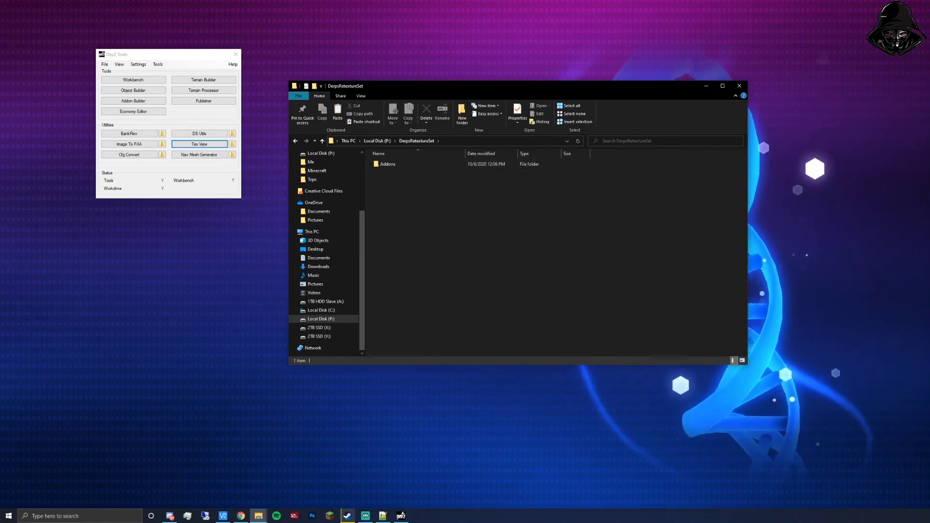
key("ctrl+shift+n")
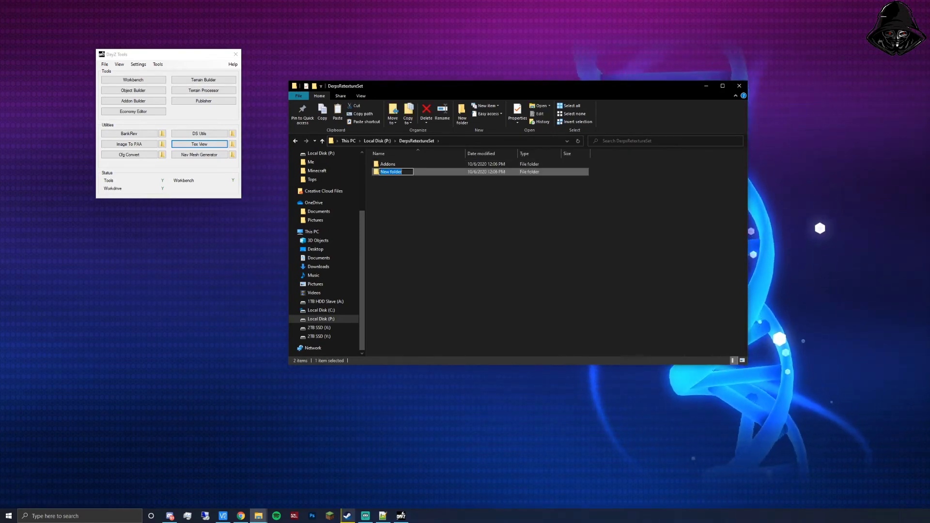
type("keys")
key("Return")
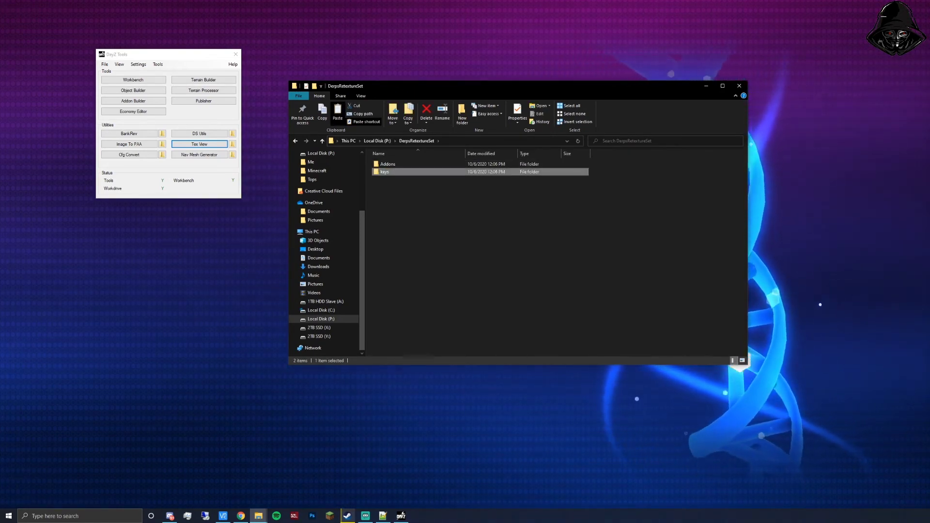
Look inside the keys and Addons folders, then return to the DerpsRetextureSet folder.
double_click(417, 172)
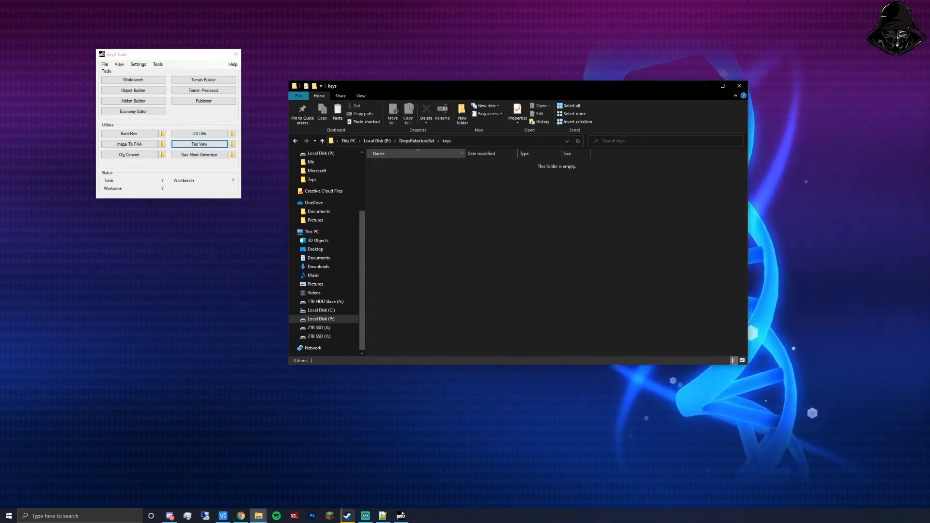
left_click(295, 141)
key("Up")
key("Return")
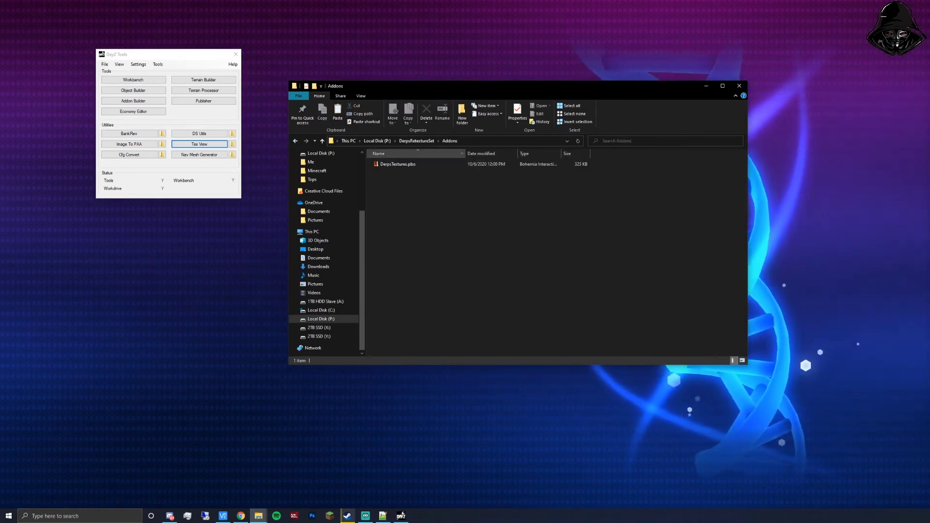
key("alt+Left")
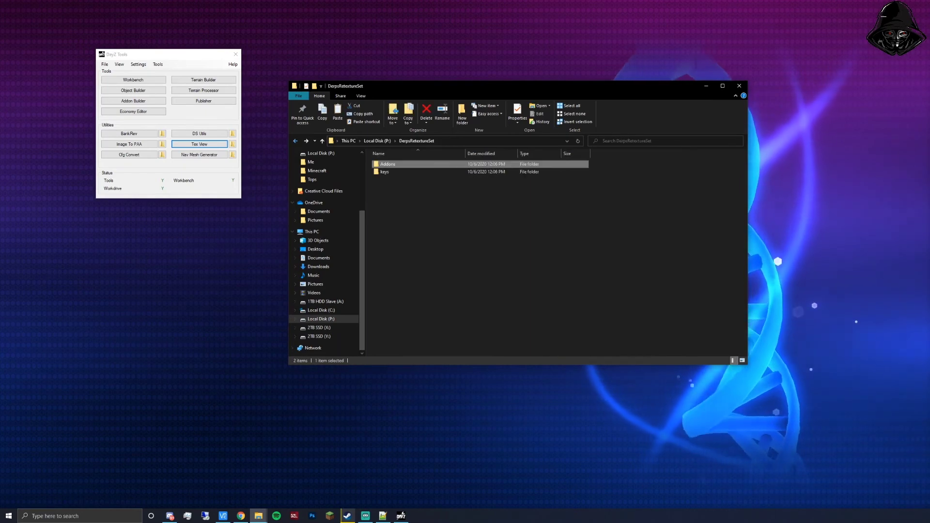
Open DS Utils from DayZ Tools and arrange its window beside the DerpsRetextureSet folder window.
left_click_drag(432, 87, 494, 60)
left_click(199, 133)
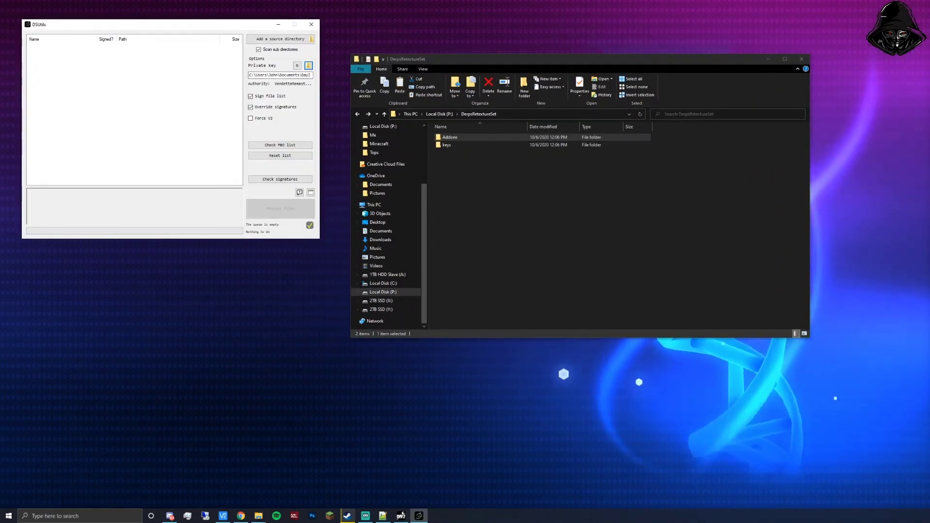
left_click_drag(177, 24, 211, 162)
left_click(485, 194)
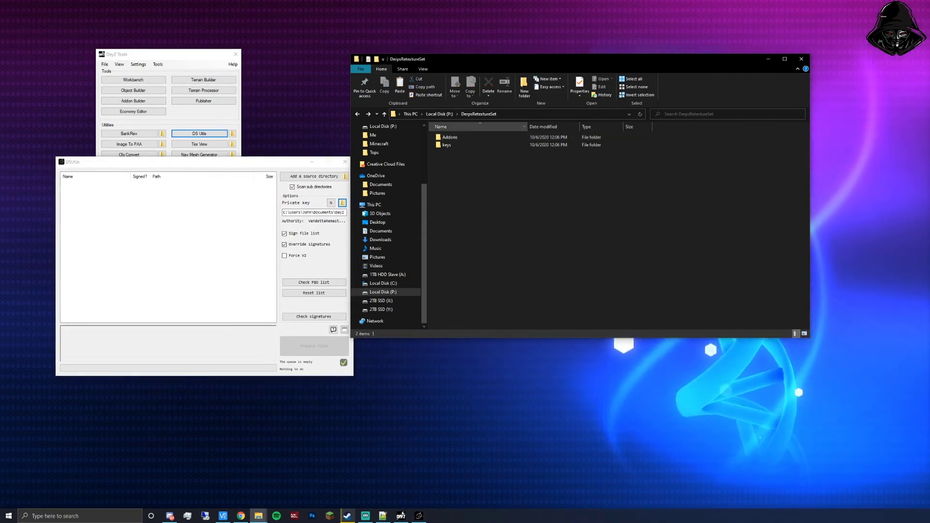
Add DerpsTextures.pbo from the Addons folder to the DS Utils file list.
double_click(450, 137)
left_click_drag(532, 59, 614, 56)
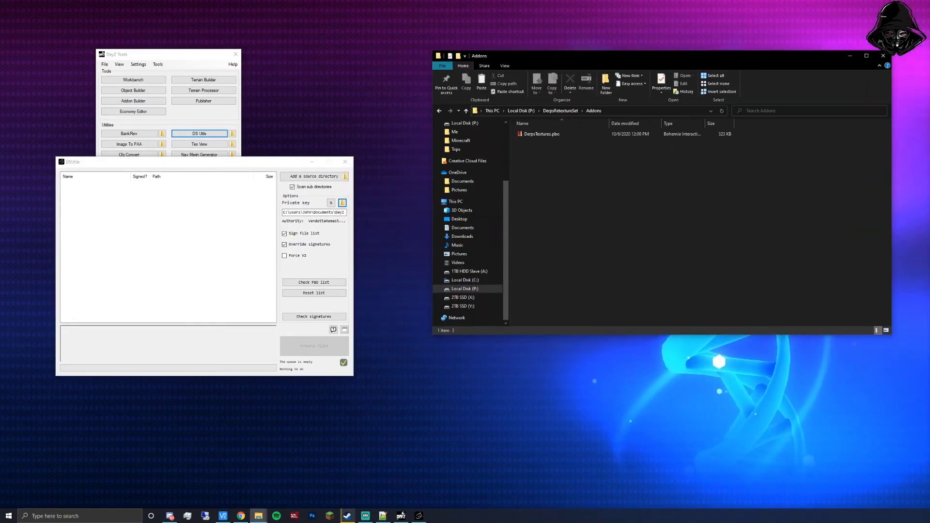
left_click(541, 133)
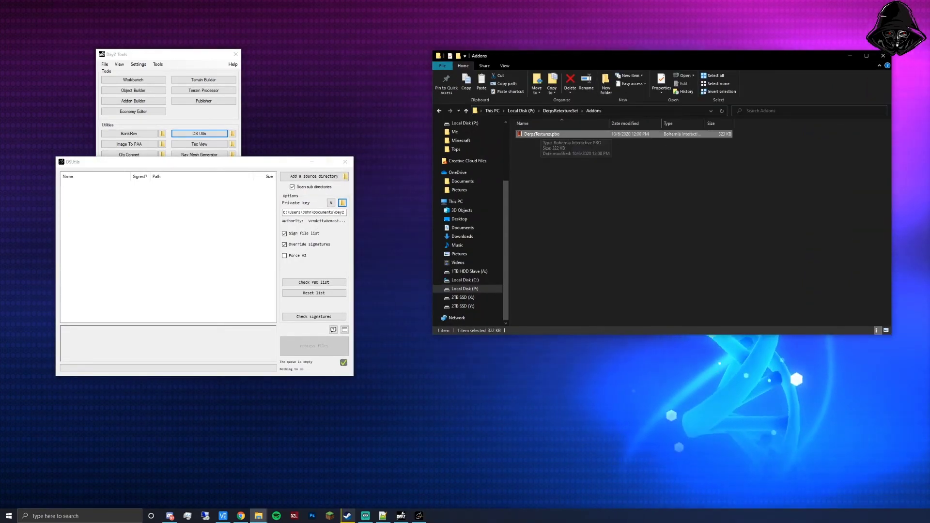
left_click_drag(541, 136, 164, 232)
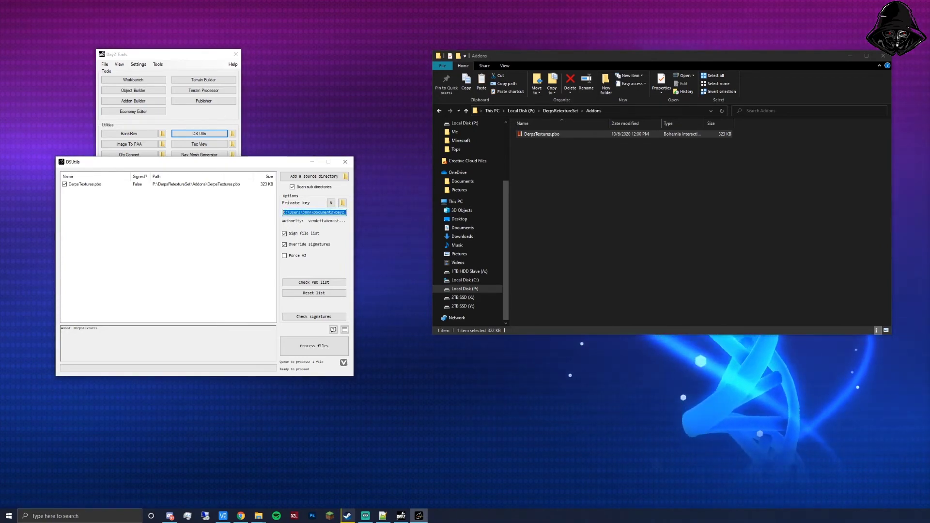
Start a new private key in DS Utils and set its authority name to DerpsTextureSet.
left_click(331, 203)
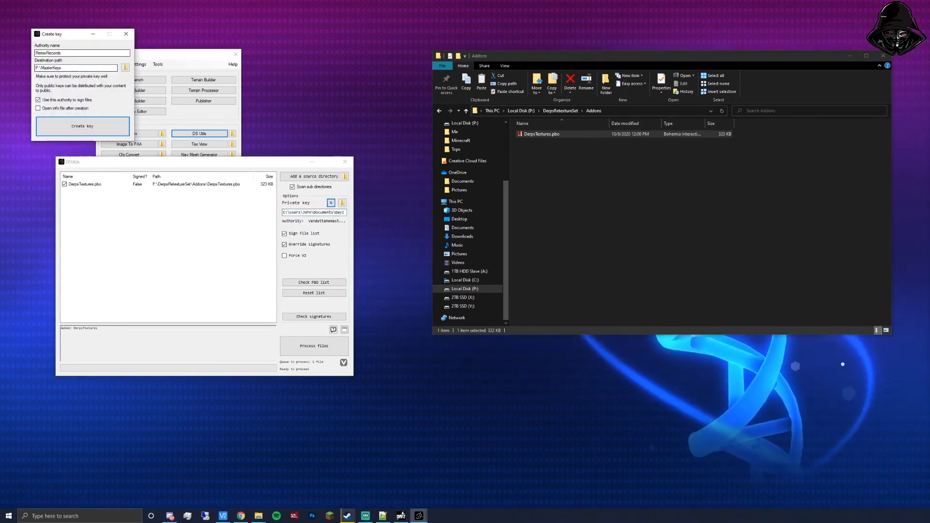
type("RemixRecords")
left_click_drag(62, 34, 286, 46)
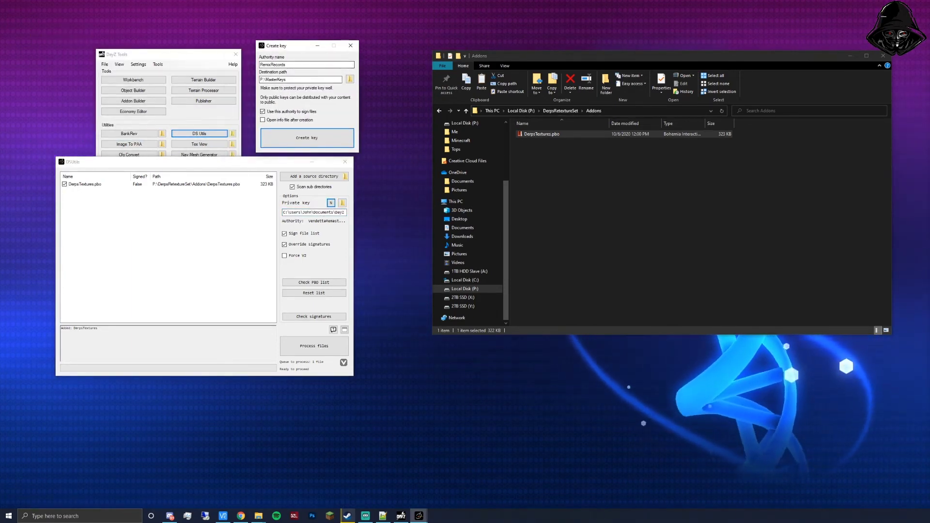
double_click(273, 64)
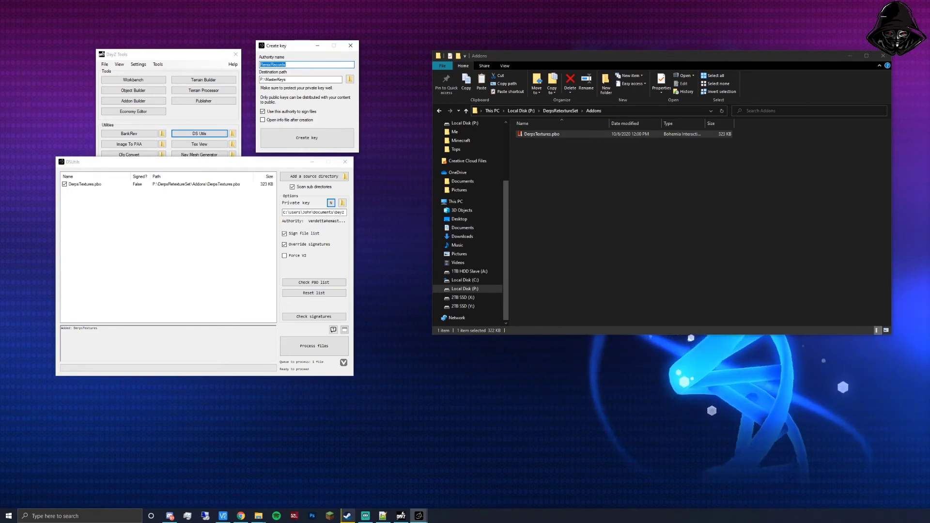
type("DerpsTextureSet")
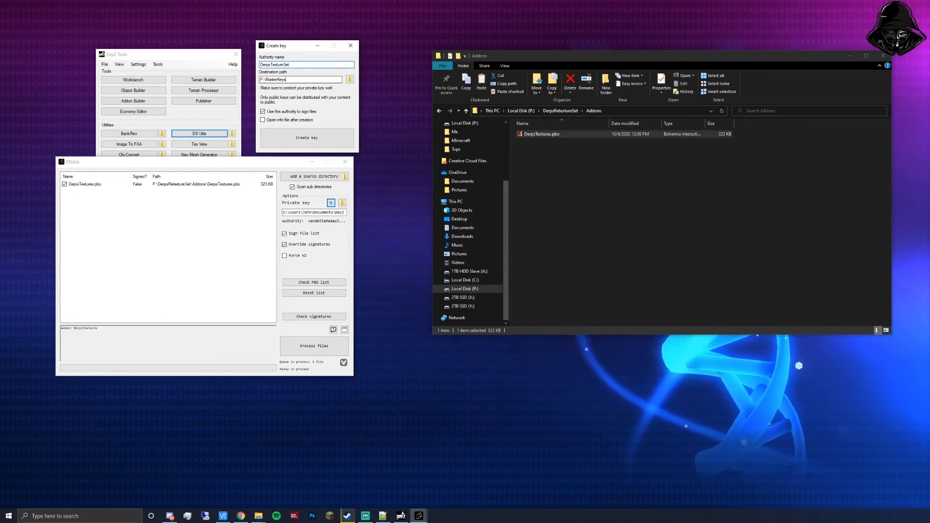
Check the project drive path in the DayZ Tools settings, then create the key in the MasterKeys folder under DayZ Projects.
left_click(349, 79)
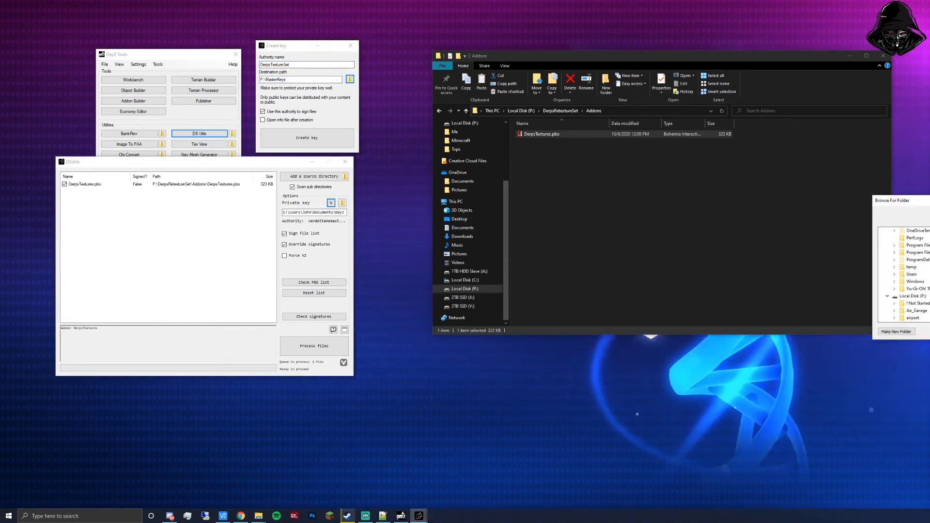
scroll(904, 274, "down", 1)
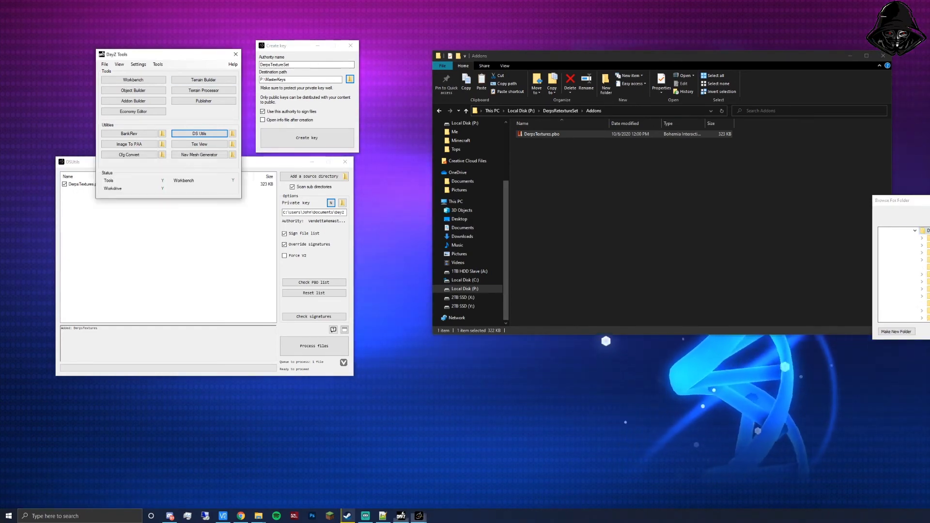
left_click(138, 64)
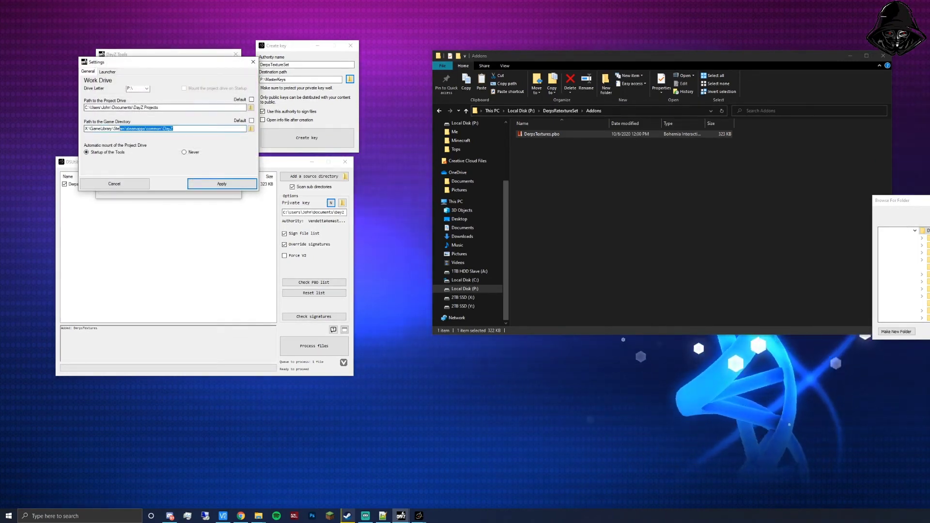
left_click_drag(159, 107, 84, 107)
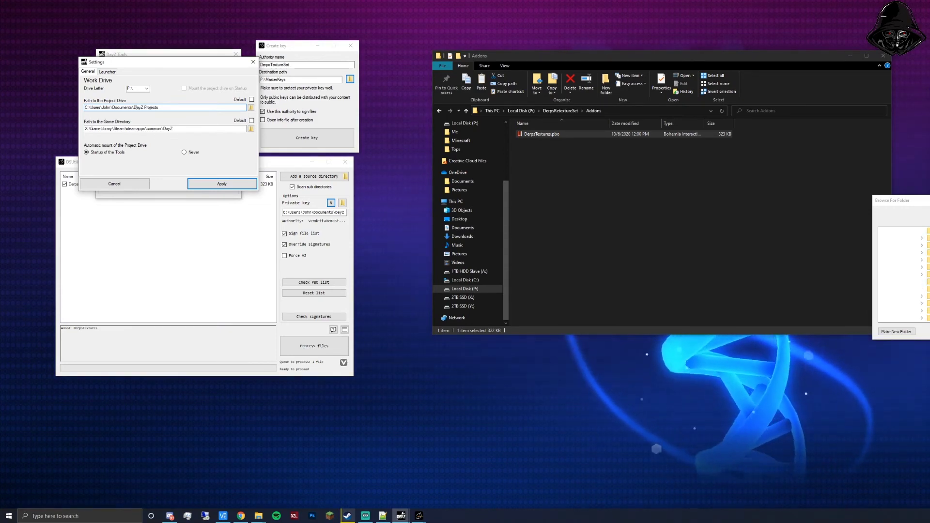
key("alt+Tab")
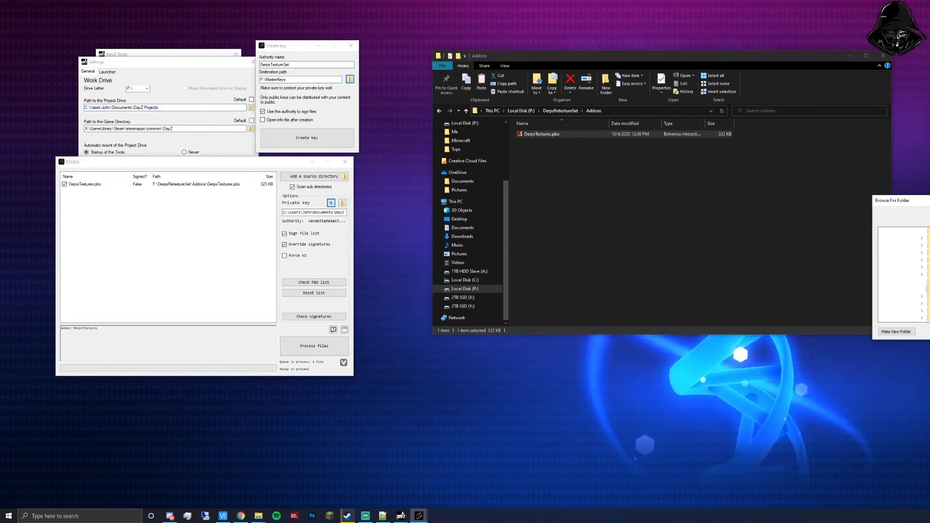
key("Return")
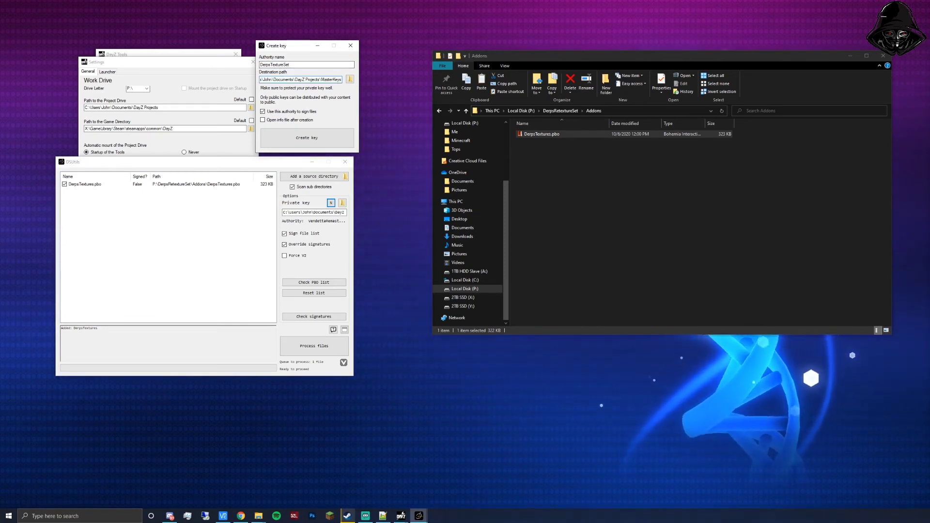
left_click(306, 138)
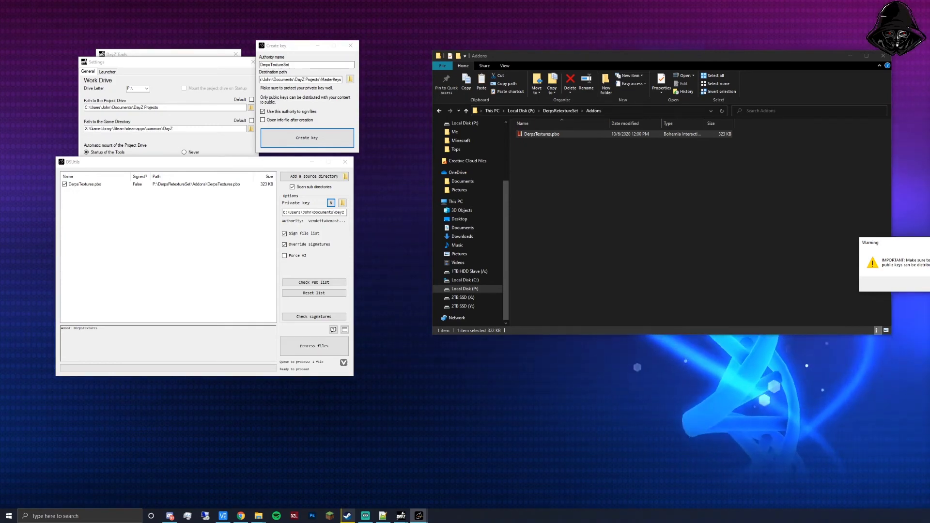
key("Return")
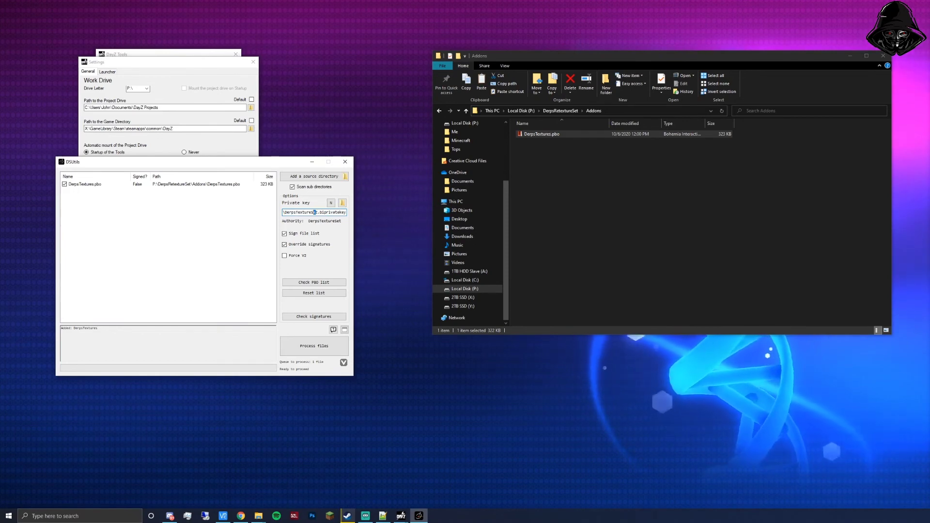
Go up to the DerpsRetextureSet folder and sign DerpsTextures.pbo with the DerpsTextureSet key in DS Utils.
left_click(625, 218)
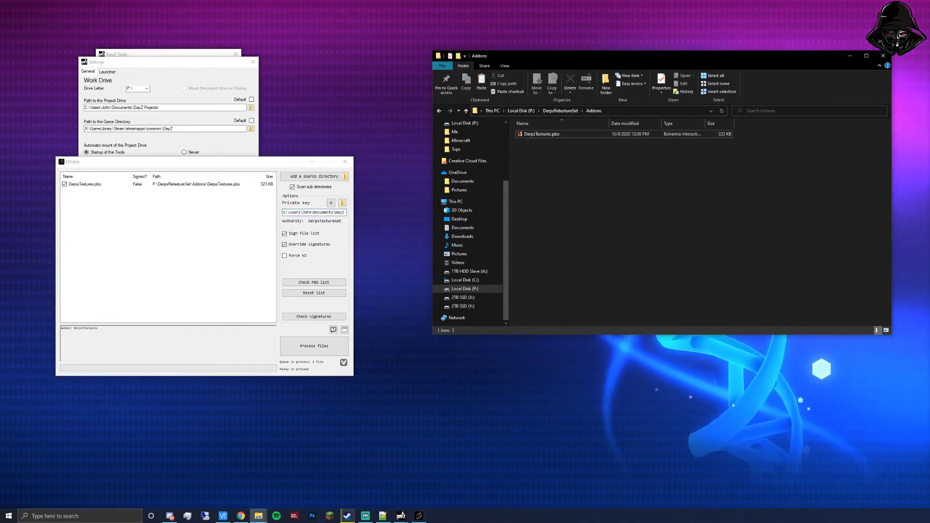
left_click(560, 110)
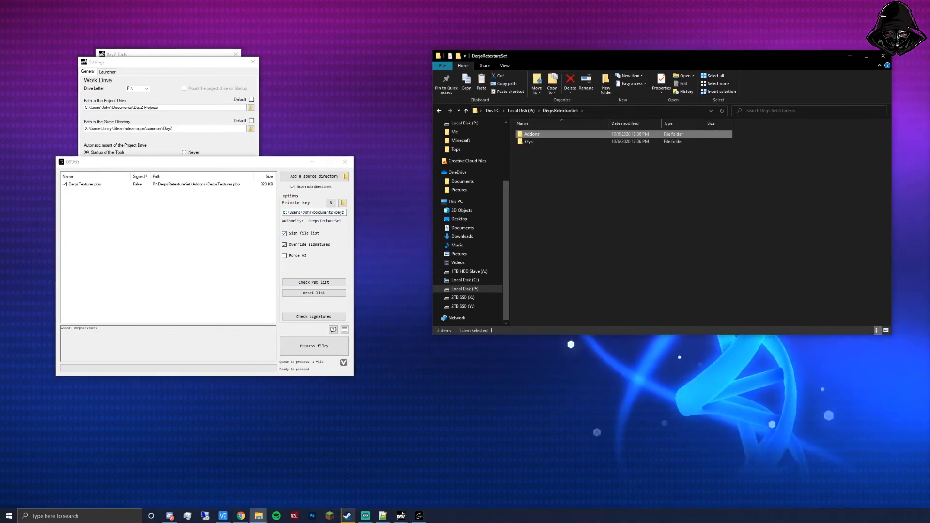
left_click(168, 184)
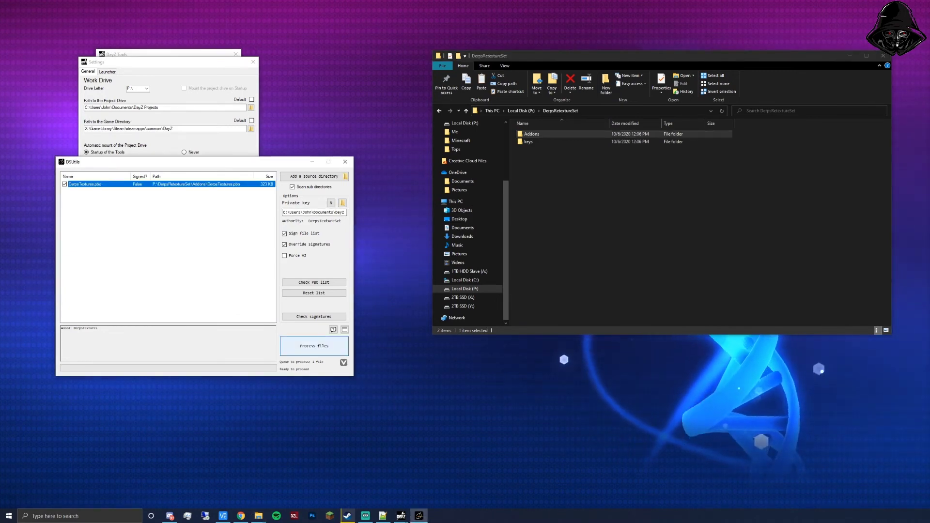
left_click(314, 346)
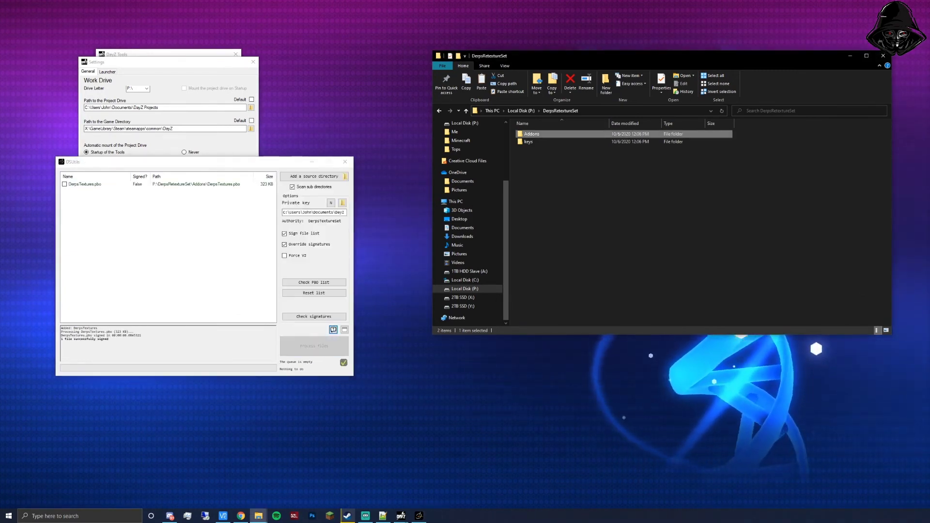
Examine the signature file beside DerpsTextures.pbo in the Addons folder and the private key path in DS Utils.
key("Return")
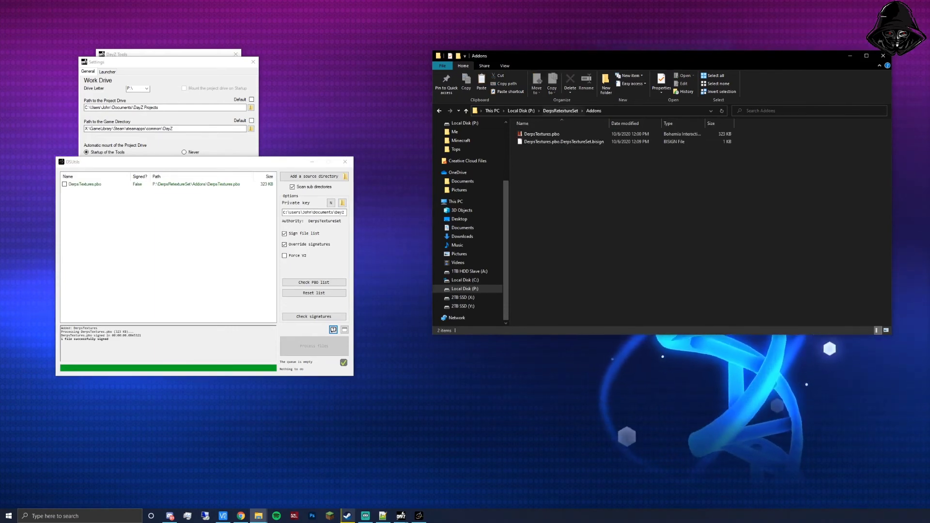
key("ctrl+a")
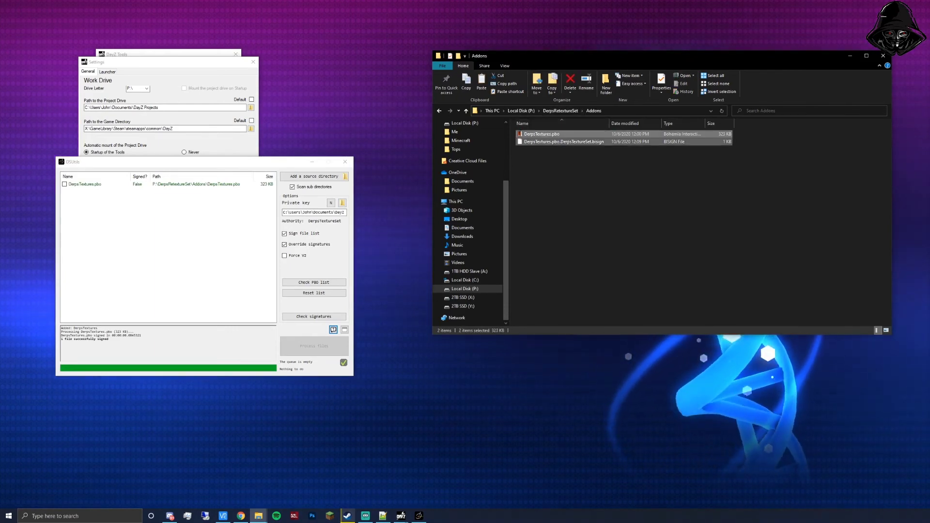
left_click(563, 165)
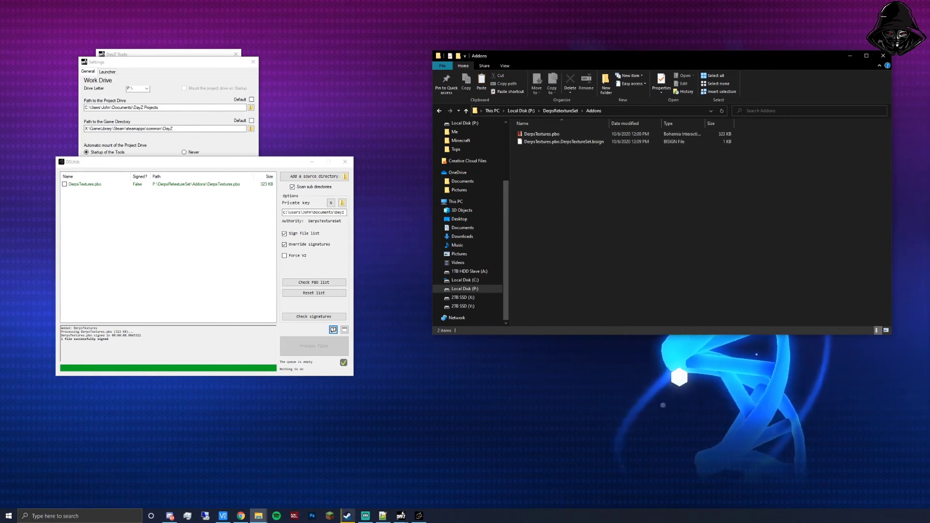
left_click(564, 142)
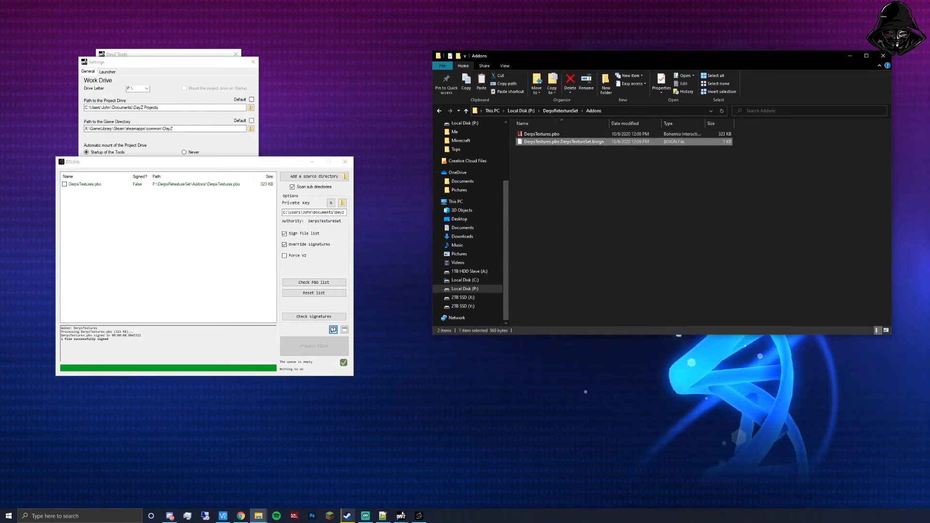
key("alt+Tab")
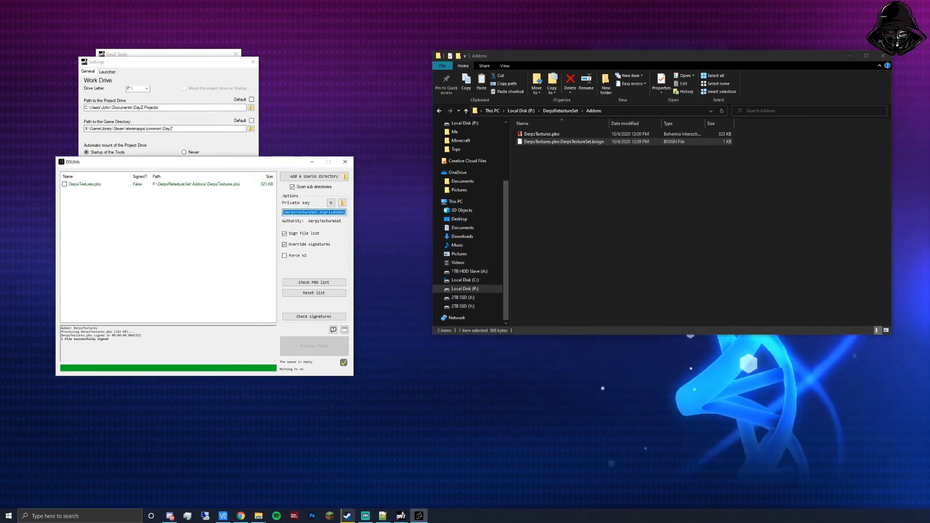
Close DS Utils and the DayZ Tools settings.
left_click(342, 202)
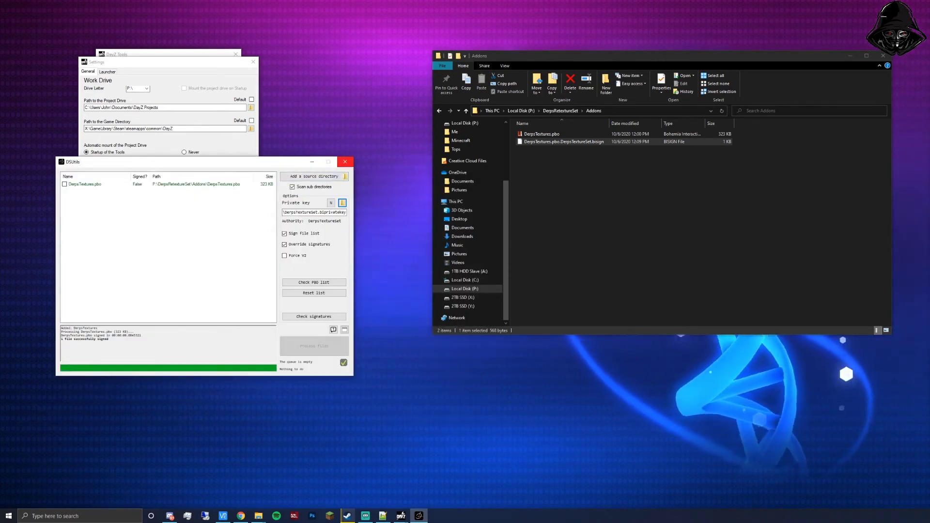
left_click(345, 161)
left_click_drag(145, 61, 315, 51)
left_click(391, 173)
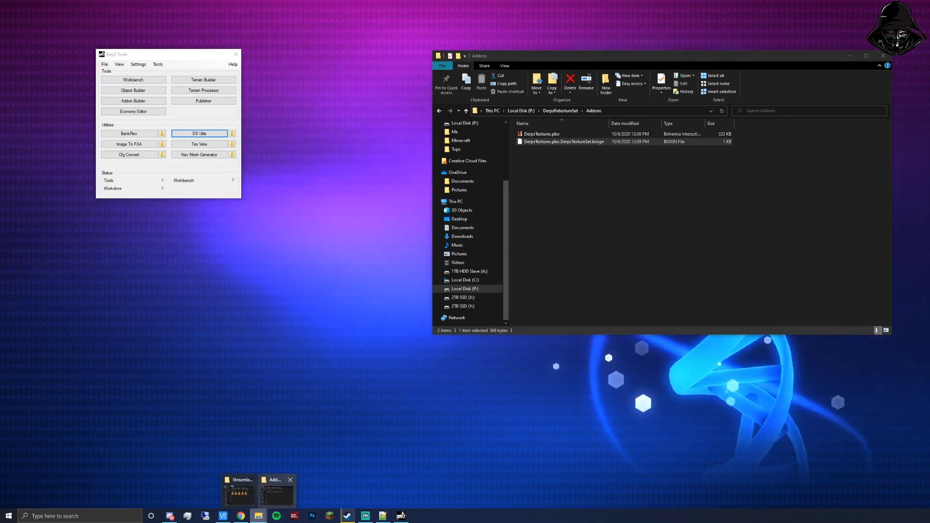
Open a second File Explorer window on the P: drive and go to the MasterKeys folder under DayZ Projects in it.
left_click(259, 516)
left_click(276, 492)
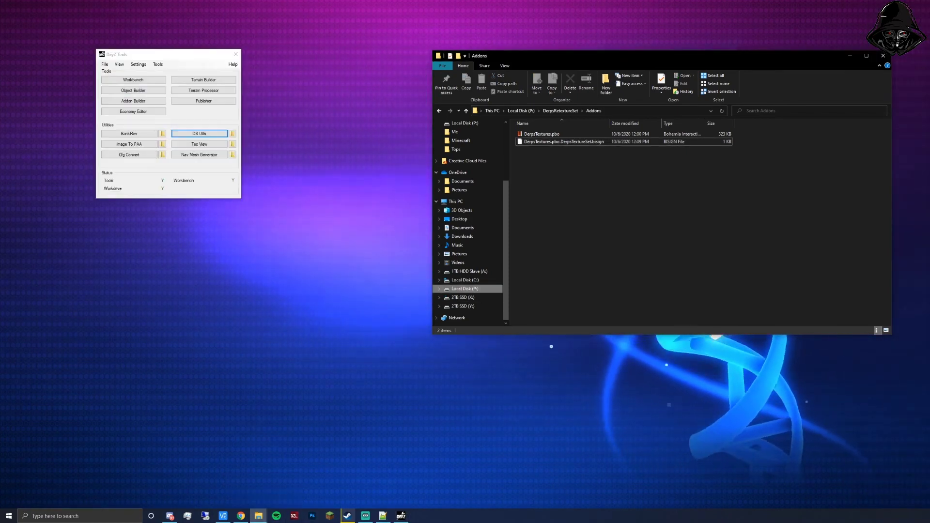
left_click(465, 288)
right_click(470, 290)
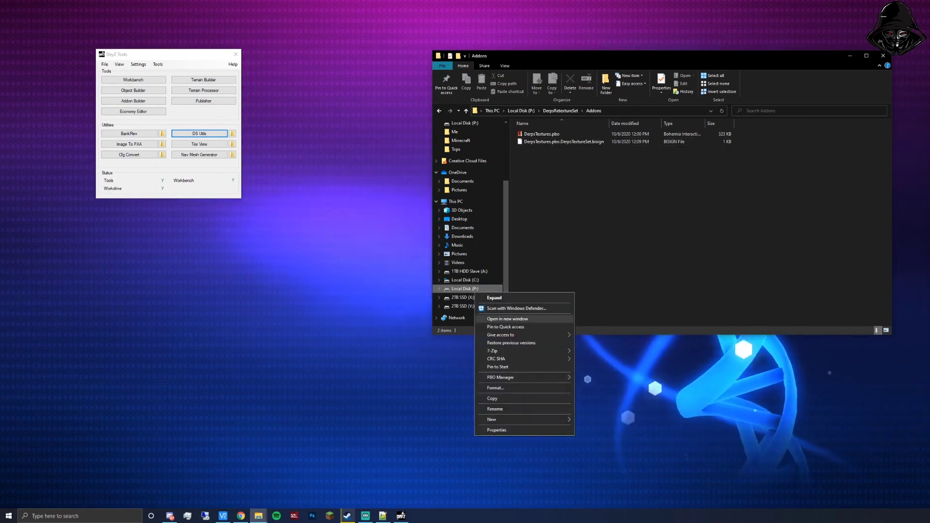
left_click(504, 308)
left_click_drag(629, 65, 291, 206)
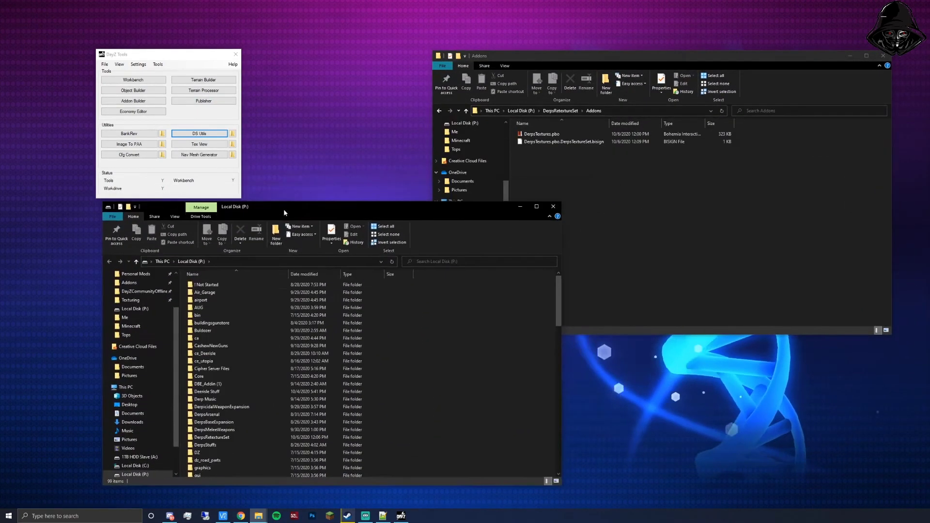
left_click(290, 262)
type("C:\\Users\\John\\Documents\\DayZ Projects\\MasterKeys")
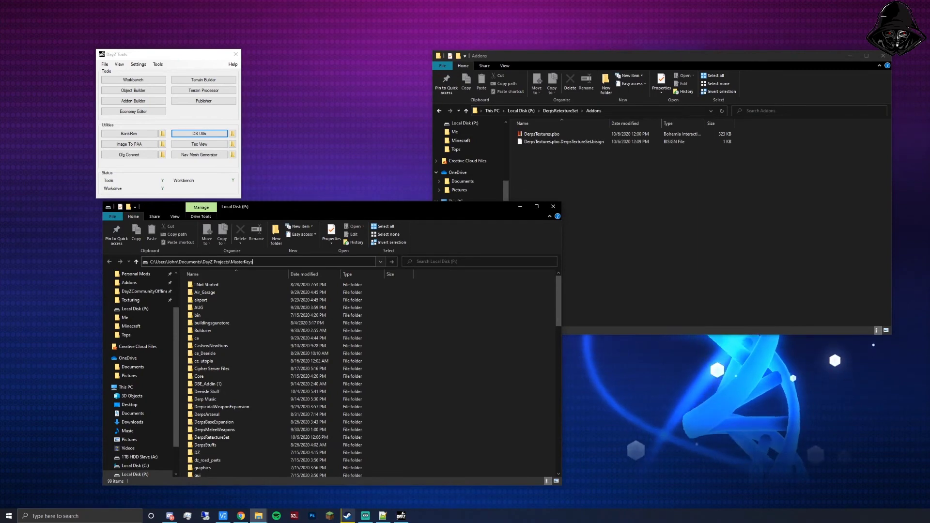
key("Return")
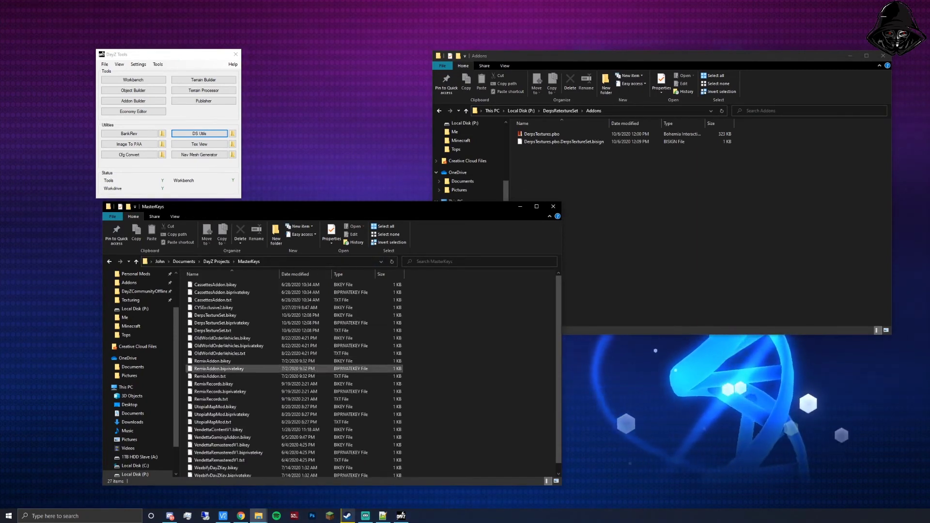
Copy DerpsTextureSet.bikey from the MasterKeys folder into the keys folder of DerpsRetextureSet.
scroll(218, 353, "down", 1)
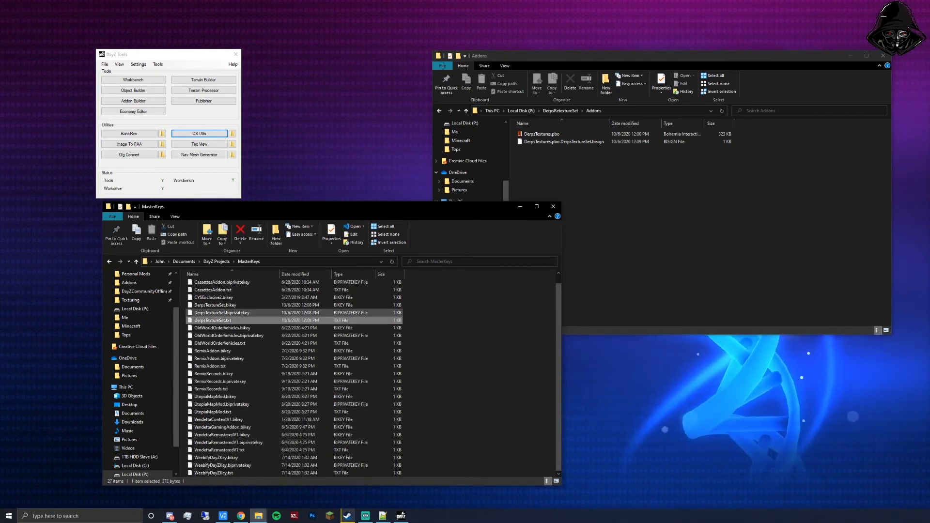
left_click(216, 304)
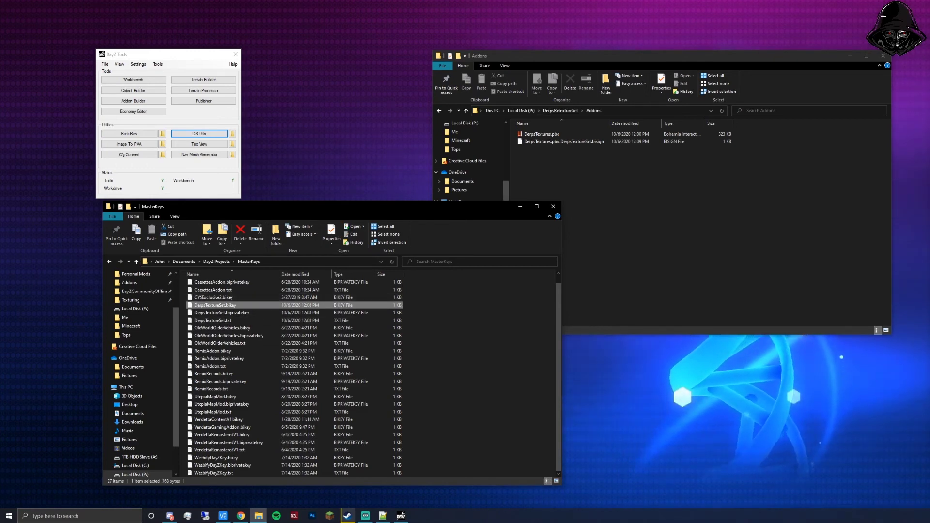
left_click(248, 311)
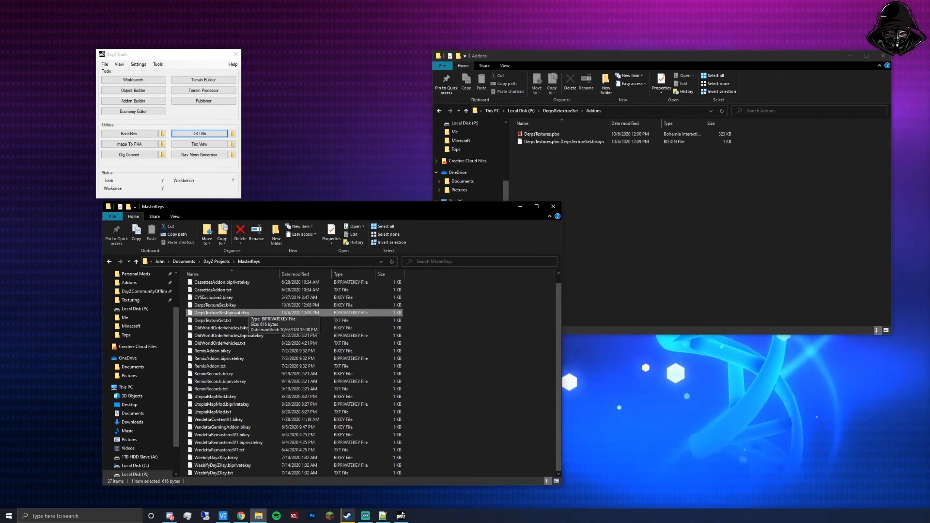
left_click(249, 306)
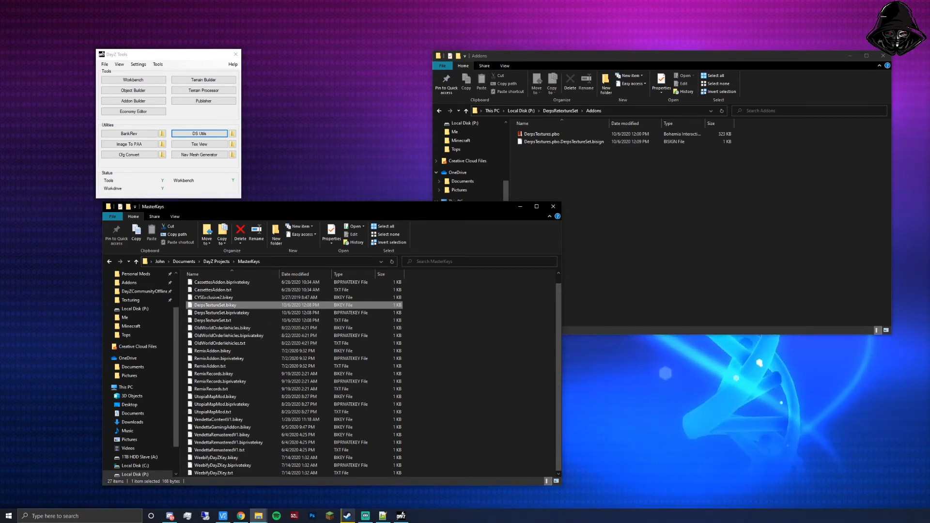
left_click(562, 170)
left_click(560, 111)
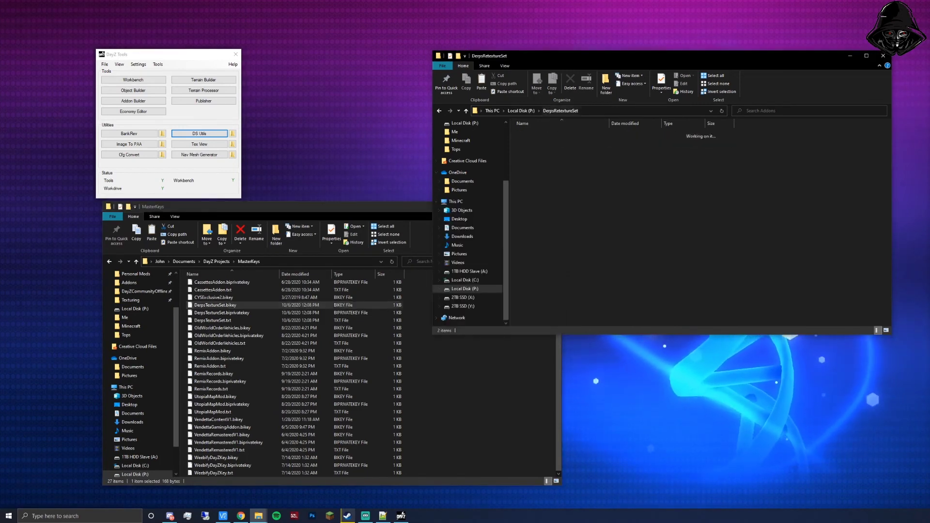
double_click(549, 141)
key("ctrl+v")
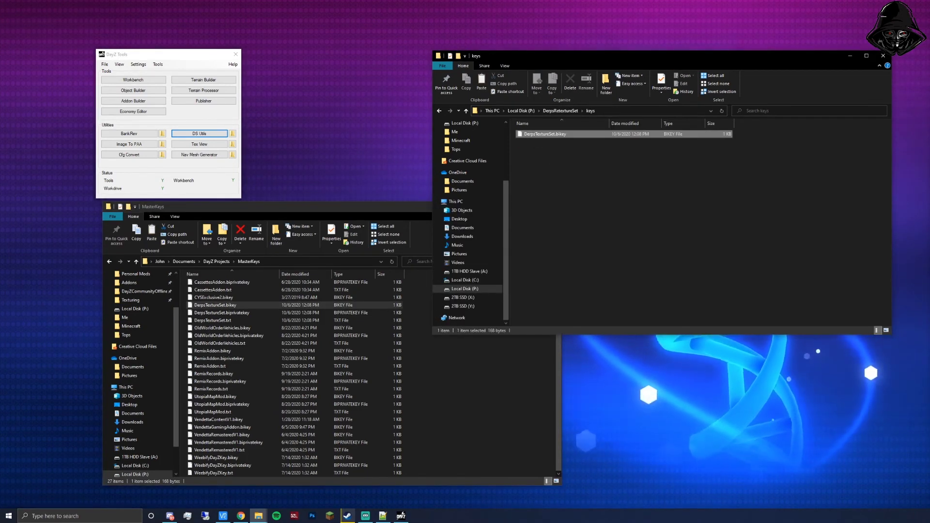
Compare the public key in MasterKeys with the copy in keys, and check the PBO and signature file in Addons.
left_click(215, 305)
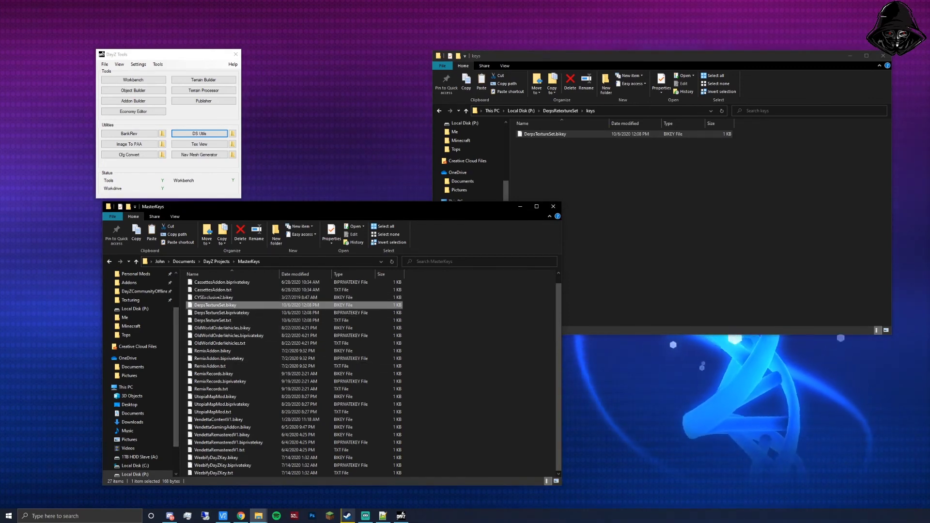
left_click(700, 223)
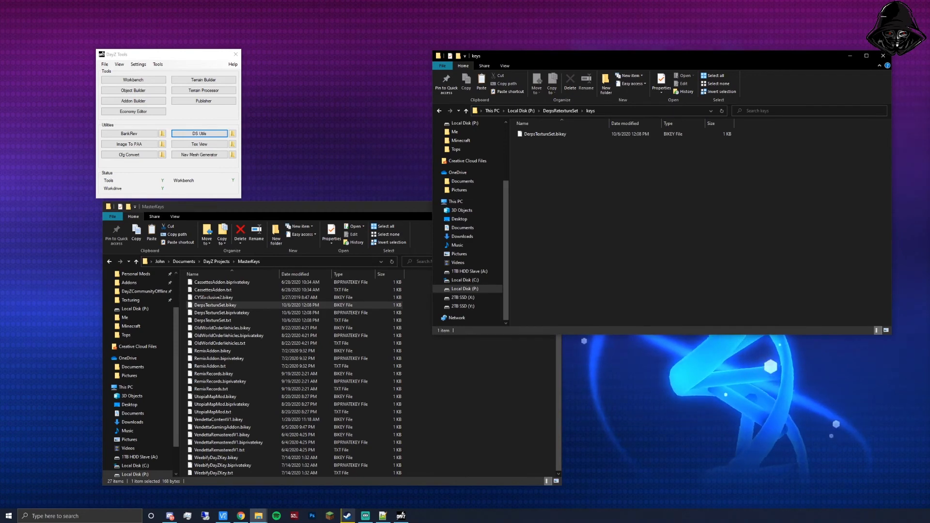
left_click(560, 111)
key("Return")
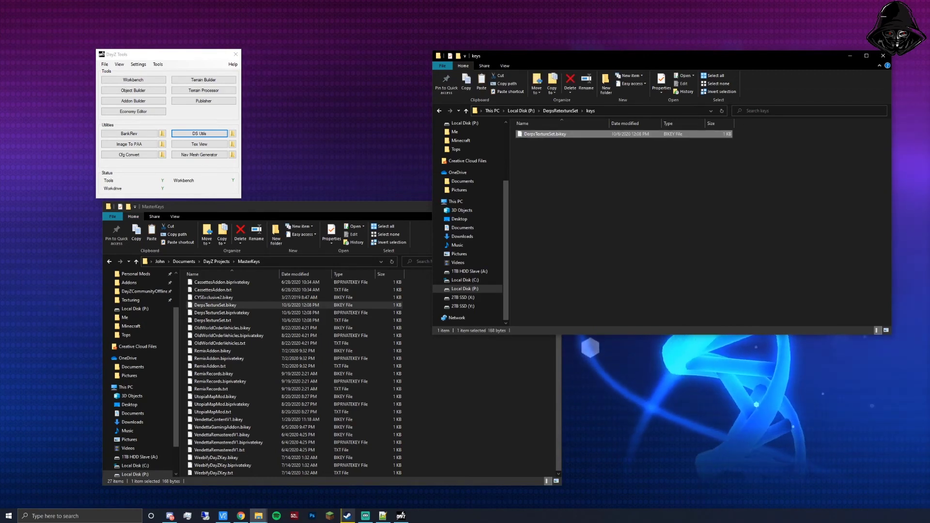
double_click(542, 134)
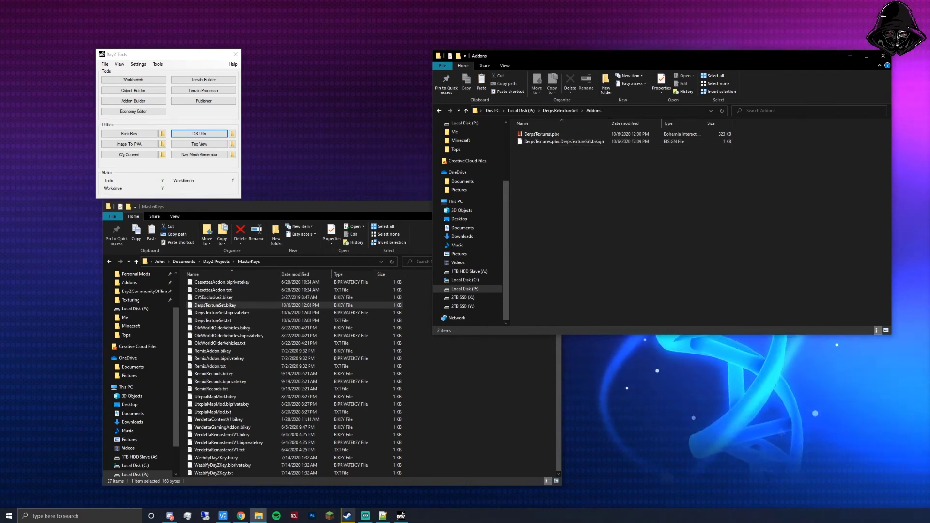
left_click_drag(590, 196, 563, 135)
left_click(591, 197)
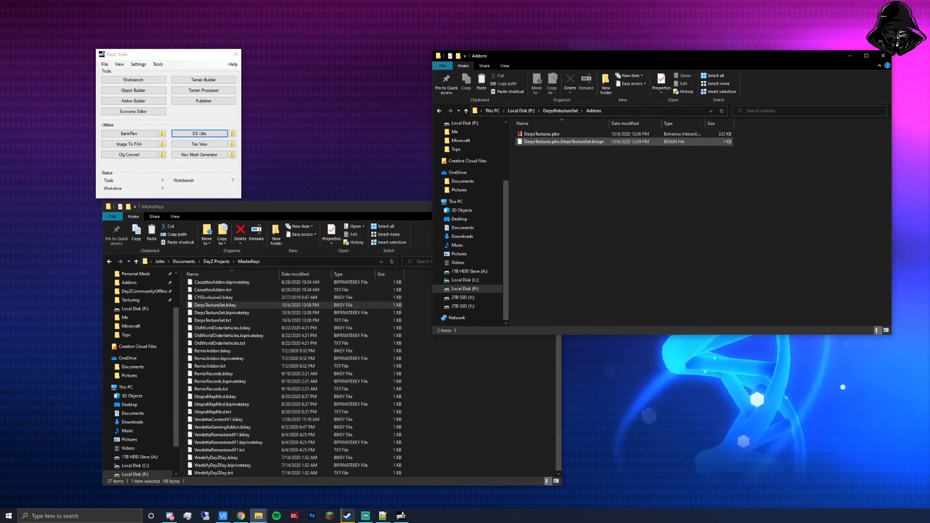
left_click(563, 141)
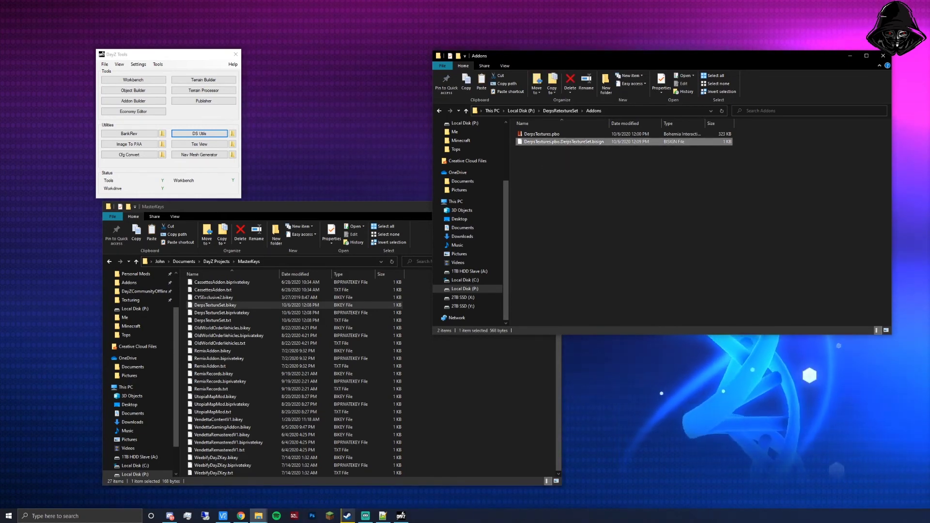
left_click(563, 134)
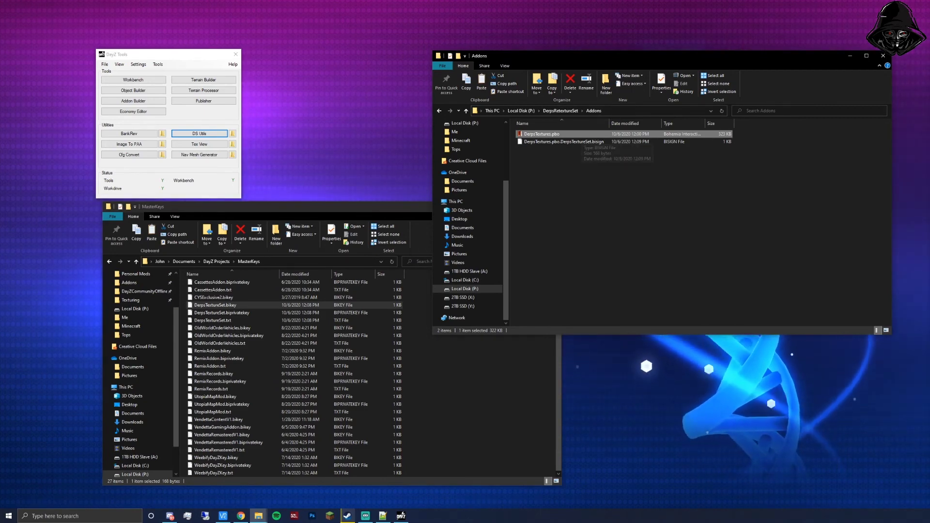
left_click(560, 110)
key("Down")
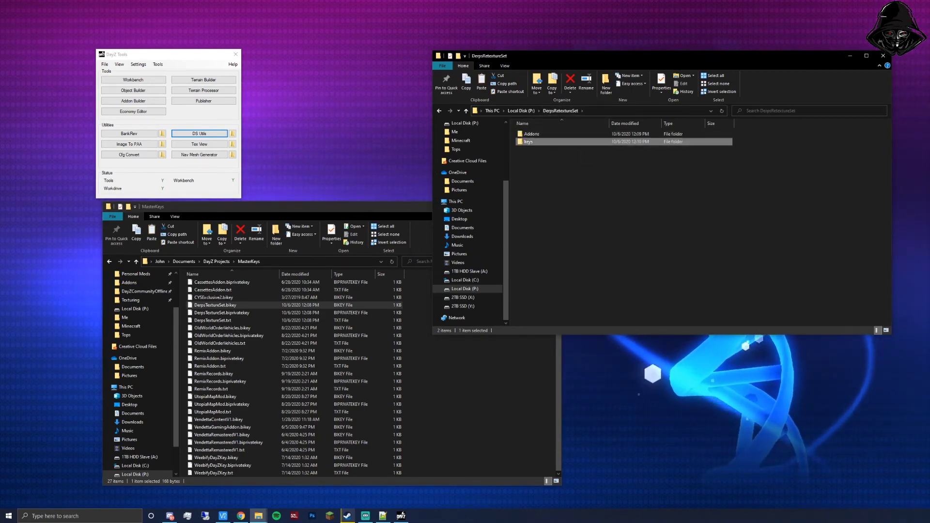
key("Return")
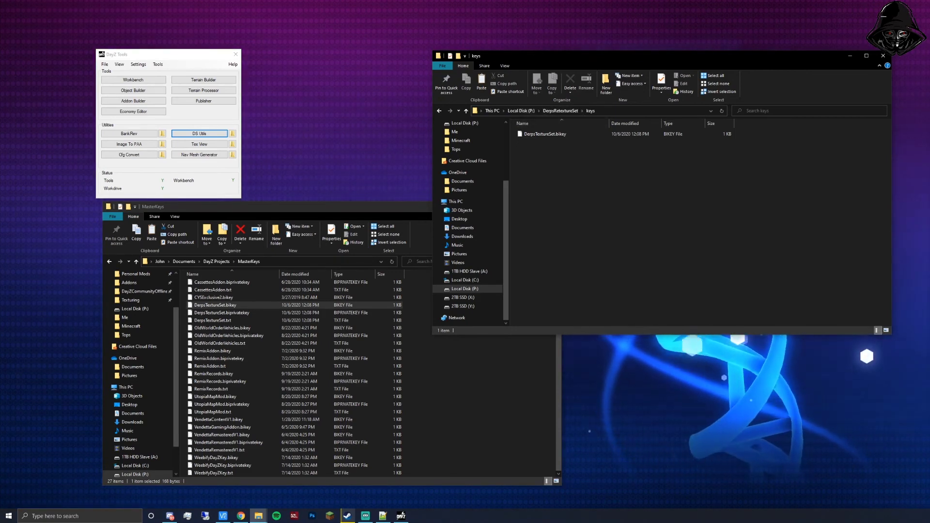
Close the MasterKeys window and go up from the keys folder to the root of the P: drive.
left_click(479, 364)
left_click(552, 206)
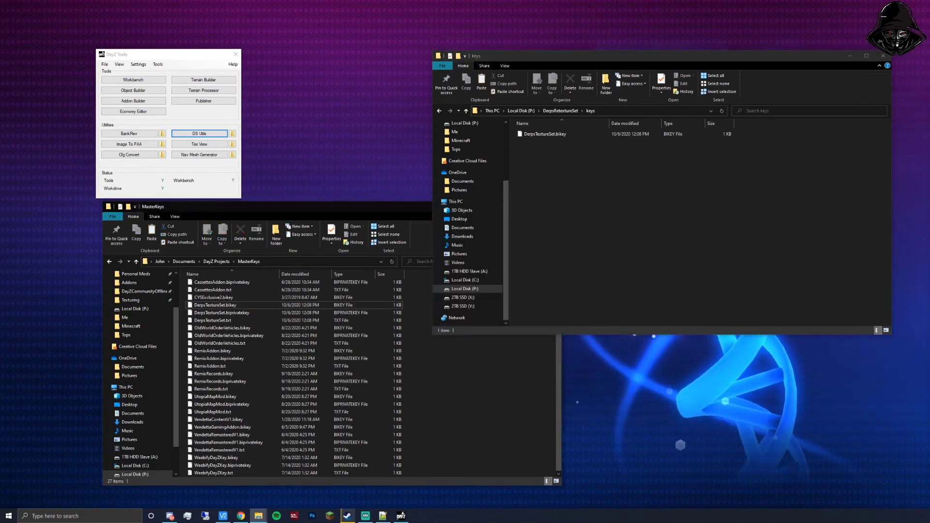
key("alt+Up")
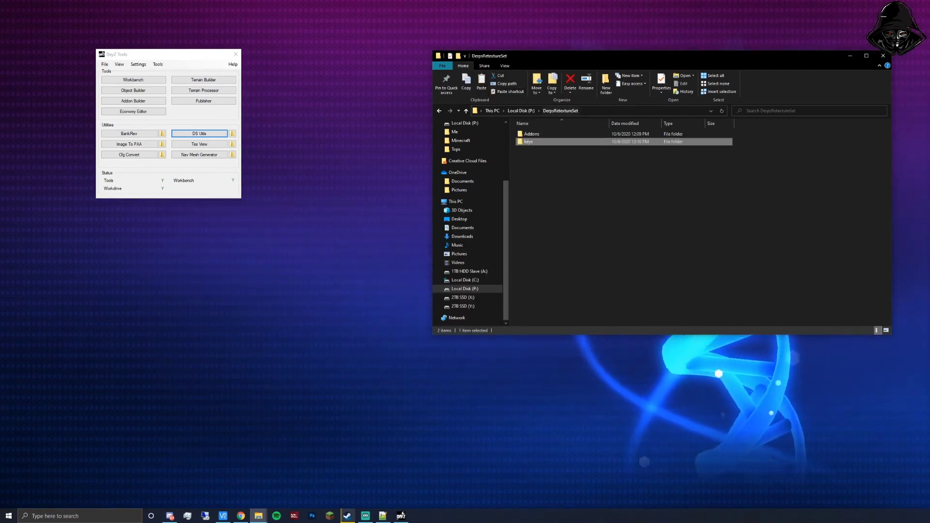
key("alt+Up")
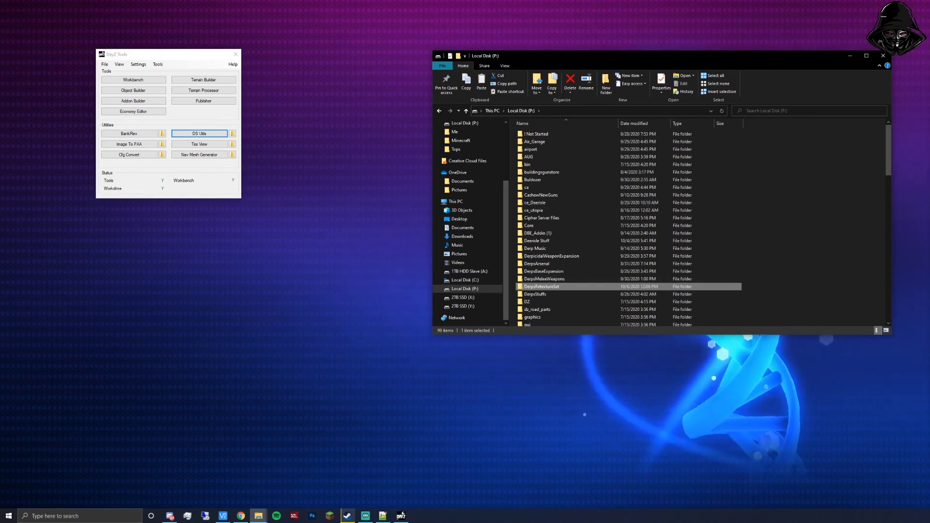
scroll(581, 271, "down", 2)
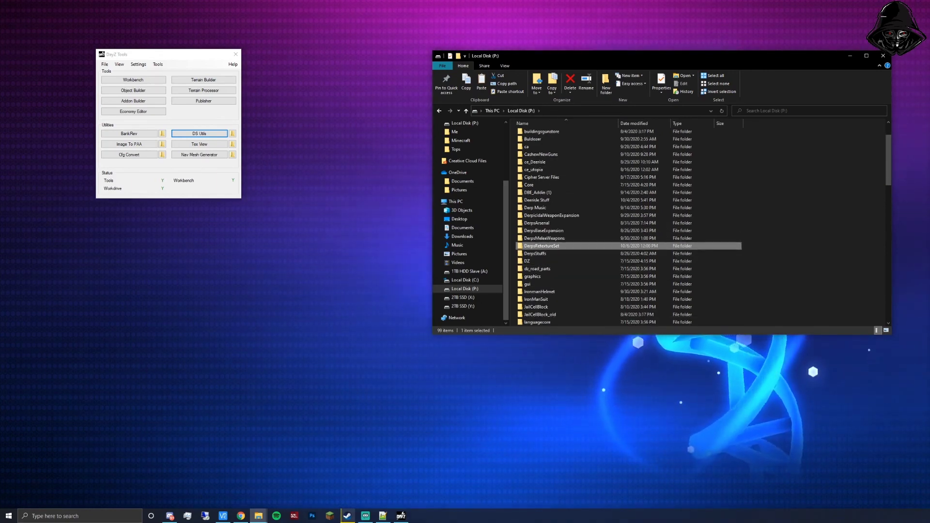
Review the contents of the Addons and keys folders inside DerpsRetextureSet, ending in Addons.
key("Return")
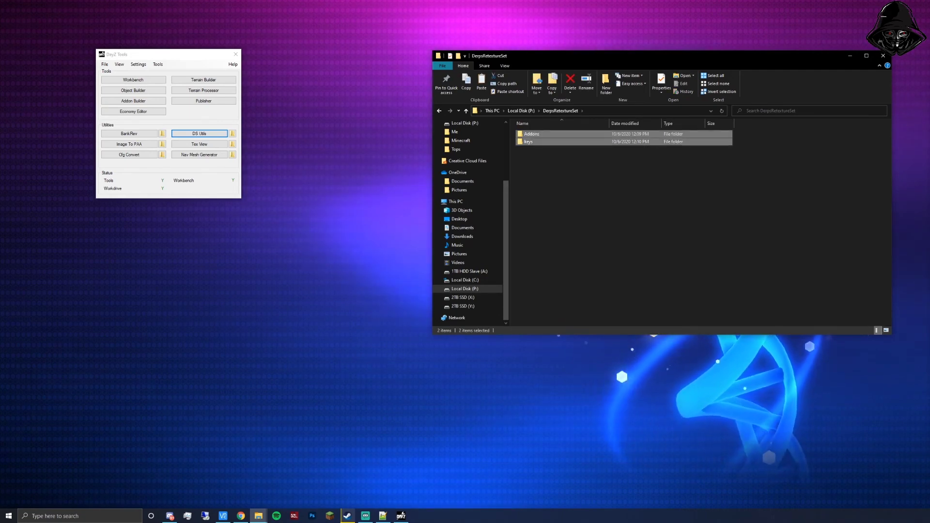
key("Return")
key("ctrl+a")
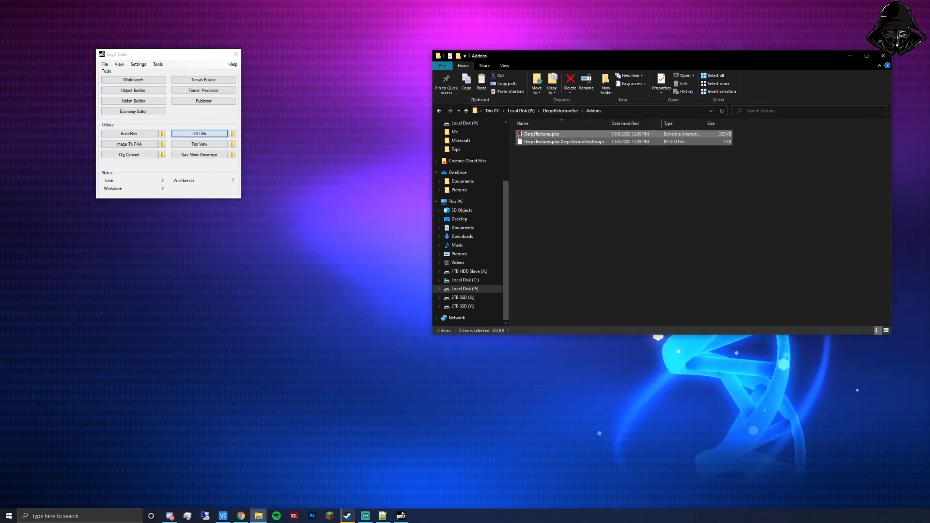
left_click(439, 110)
double_click(529, 141)
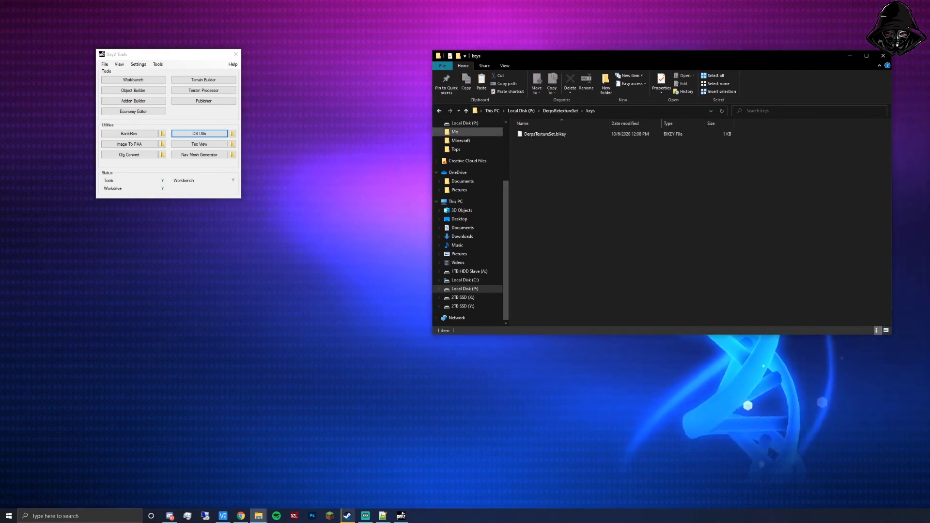
key("alt+Up")
key("Up")
key("Return")
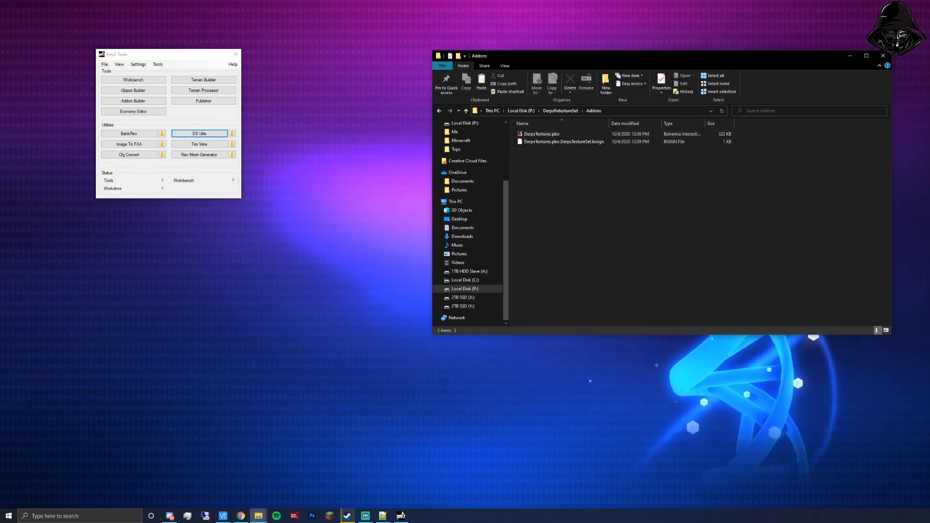
Try to extract DerpsTextures.pbo into a DerpsTextures folder with PBO Manager.
right_click(547, 137)
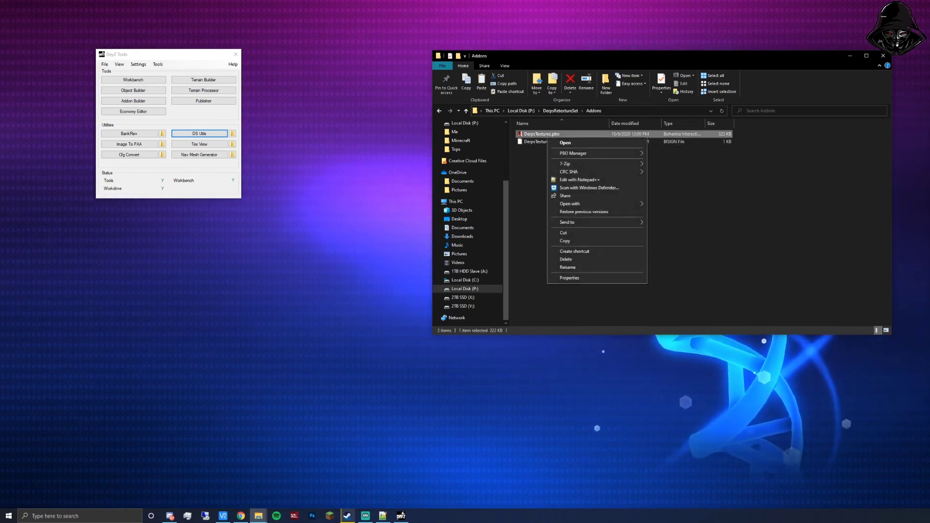
key("Escape")
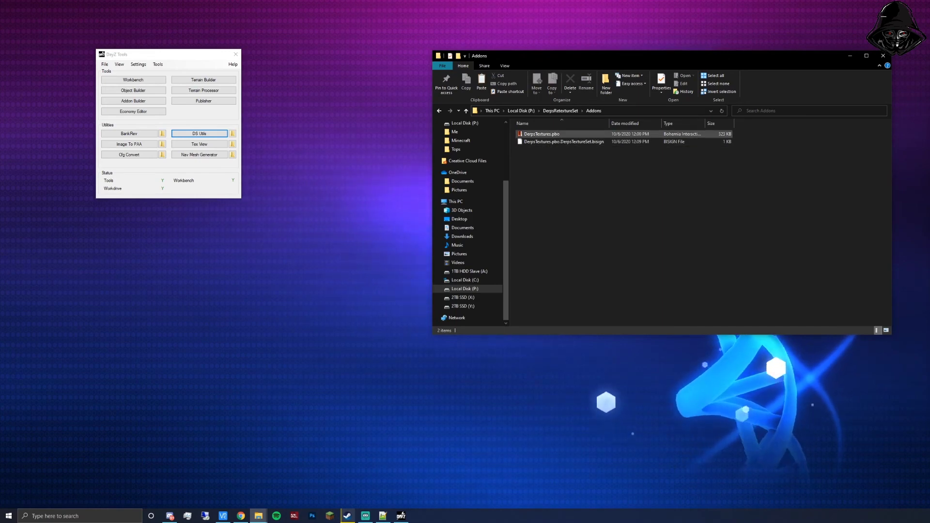
right_click(544, 134)
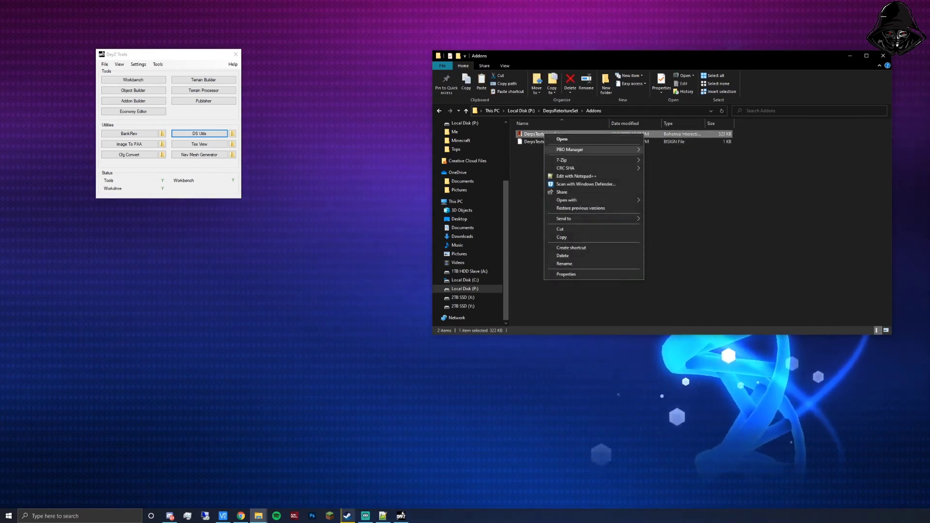
mouse_move(570, 149)
key("Down")
key("Down")
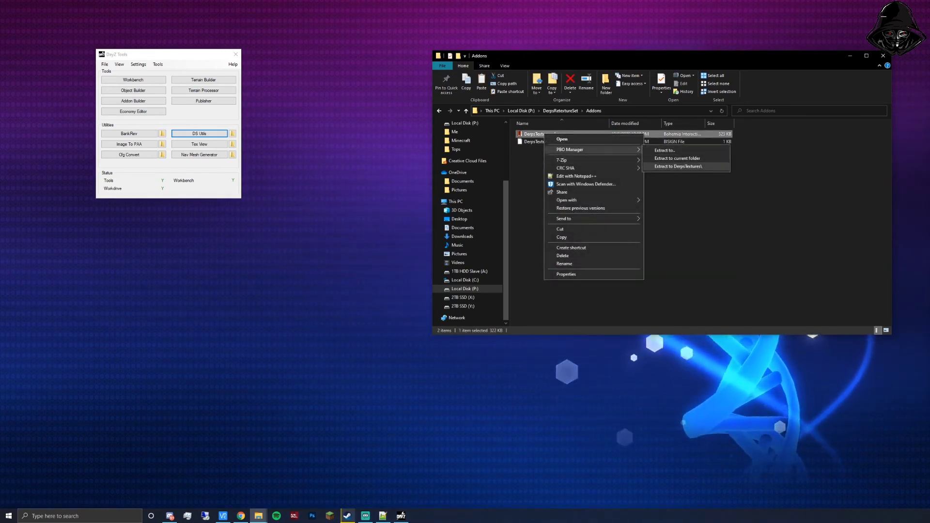
key("Return")
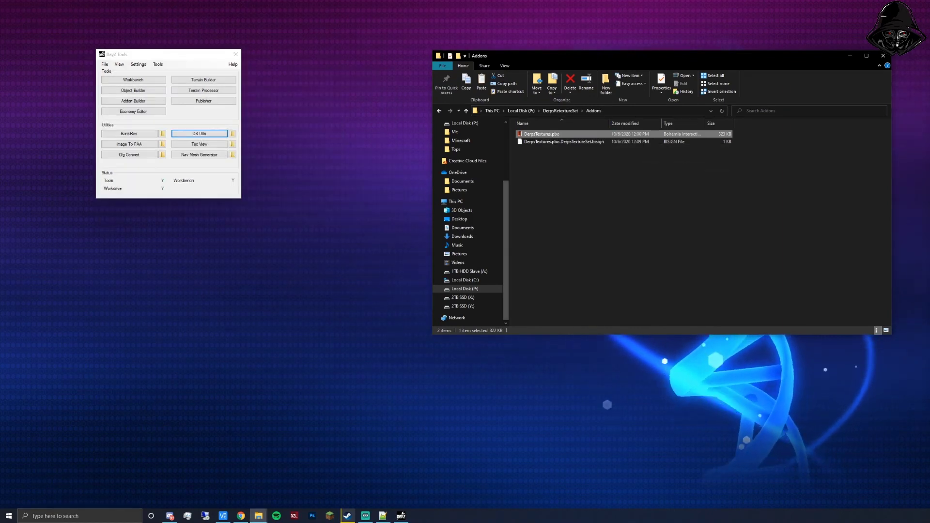
Look inside the extracted DerpsTextures folder and return to Addons.
double_click(533, 134)
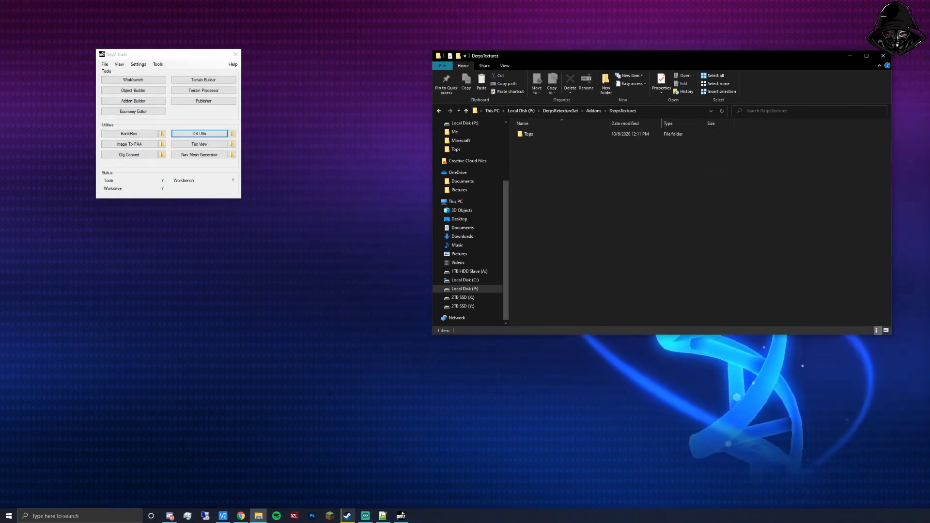
left_click(439, 110)
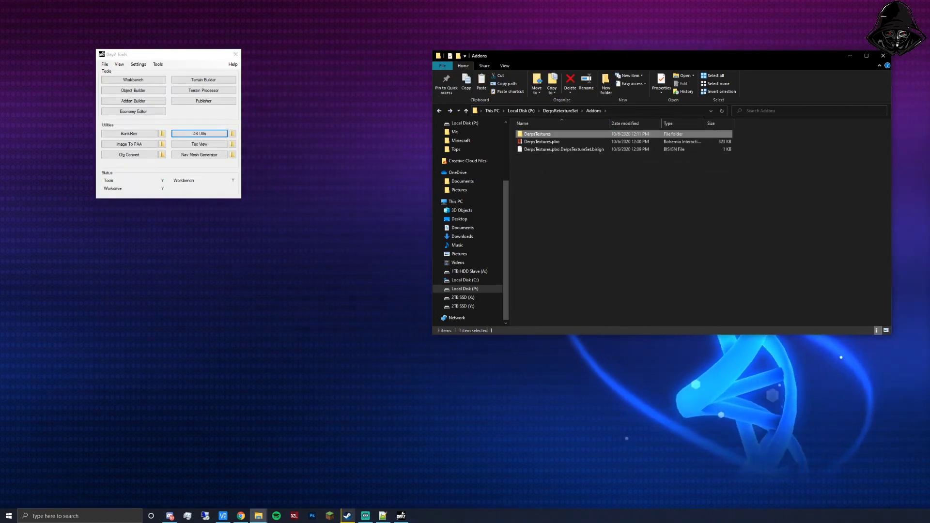
double_click(538, 134)
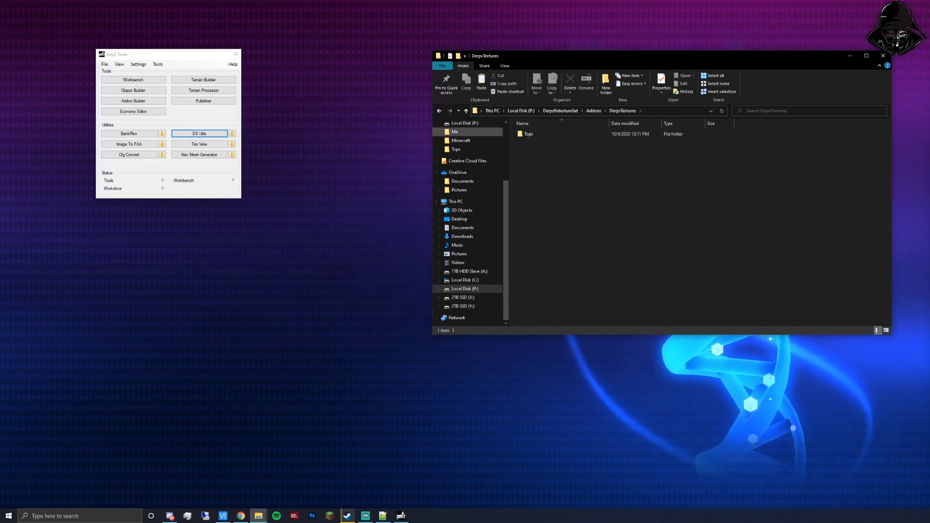
key("BackSpace")
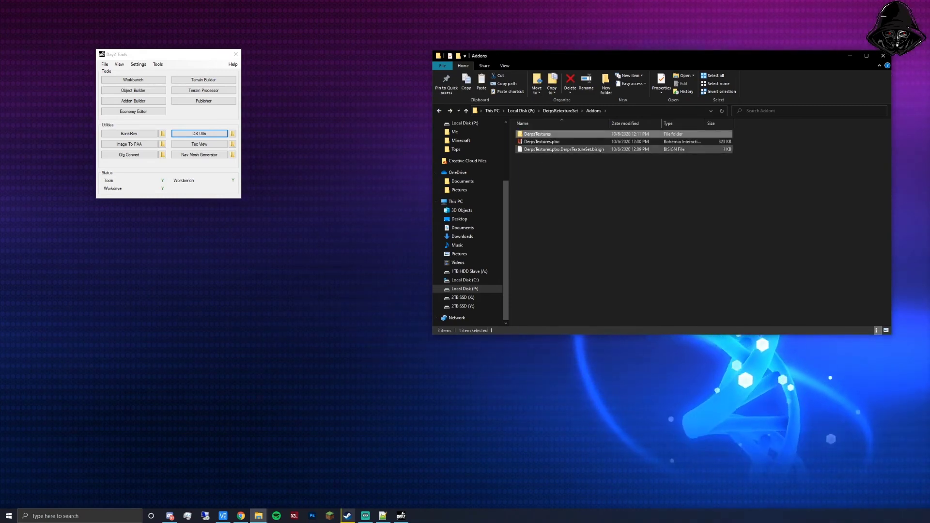
Select DerpsTextures.pbo together with its bisign file in Addons and look over the actions available for both.
left_click_drag(544, 163, 535, 144)
right_click(535, 144)
left_click(547, 210)
left_click(547, 210)
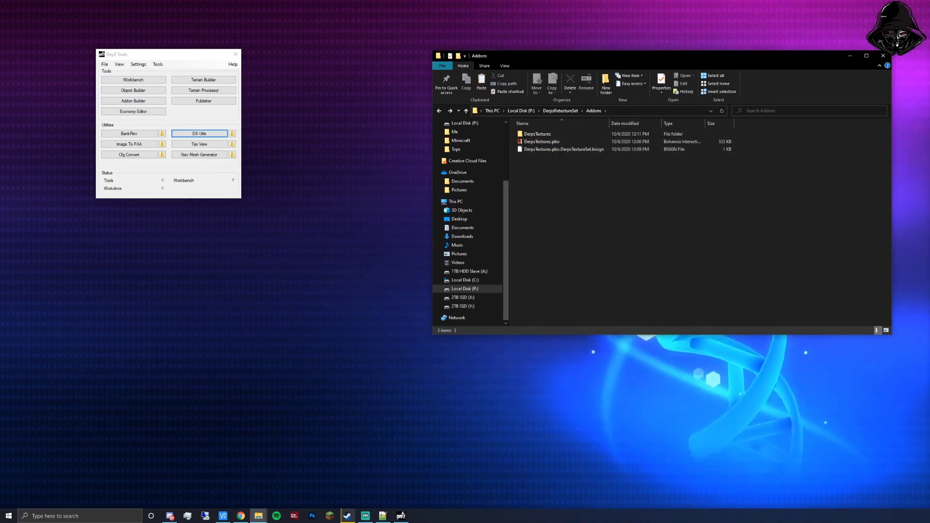
left_click(541, 141)
left_click(541, 149)
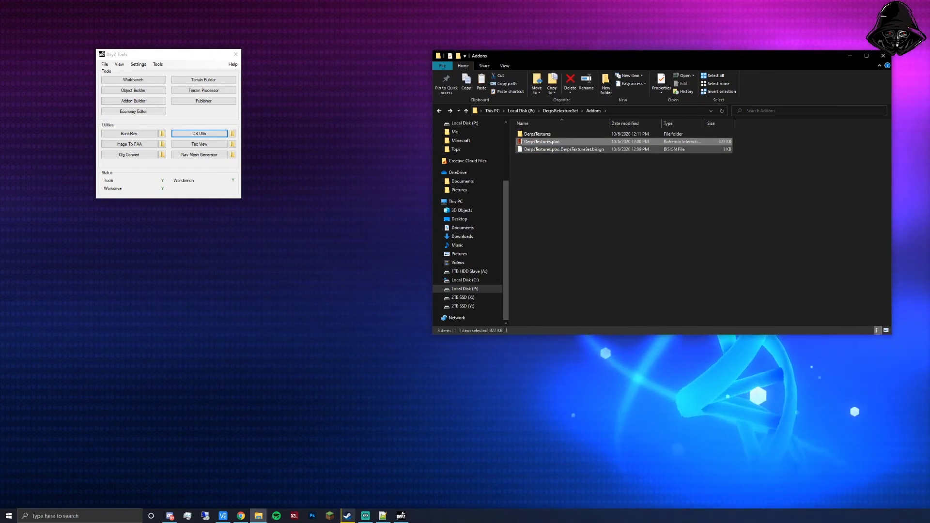
left_click(541, 141, "ctrl")
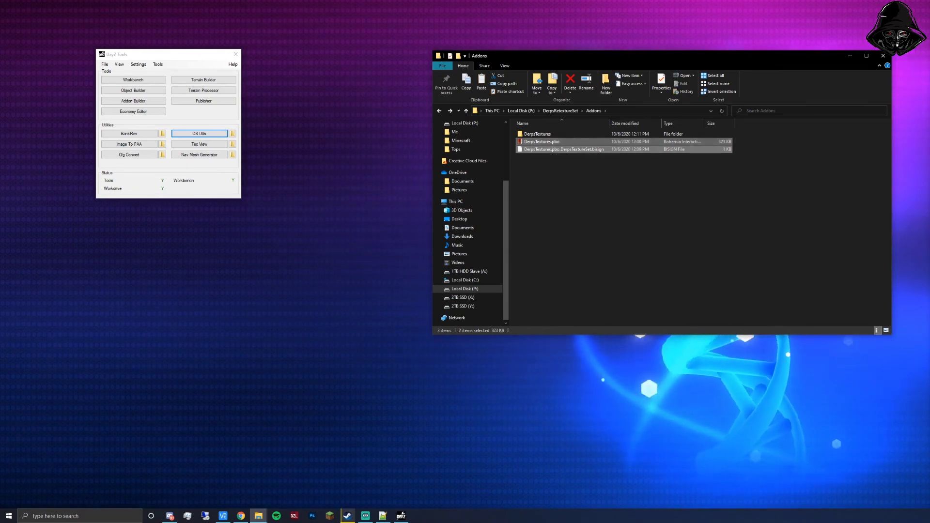
right_click(551, 150)
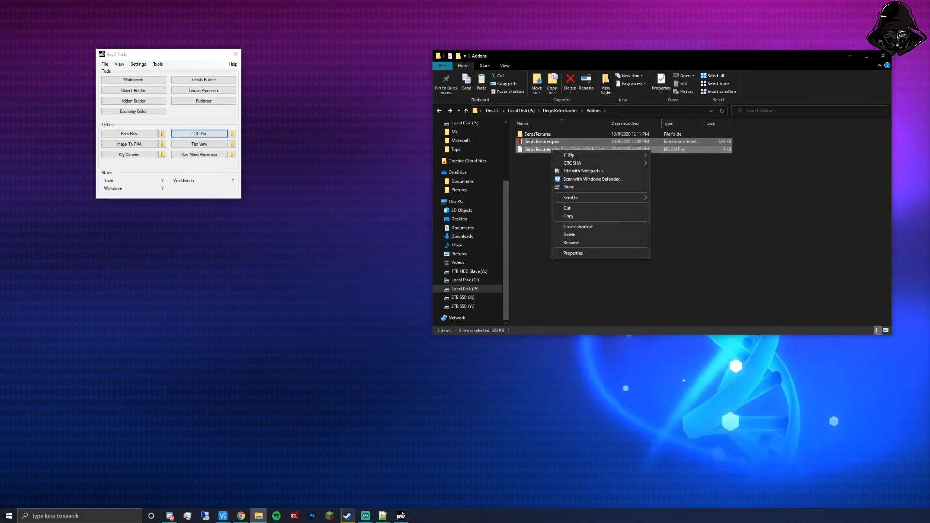
left_click(537, 179)
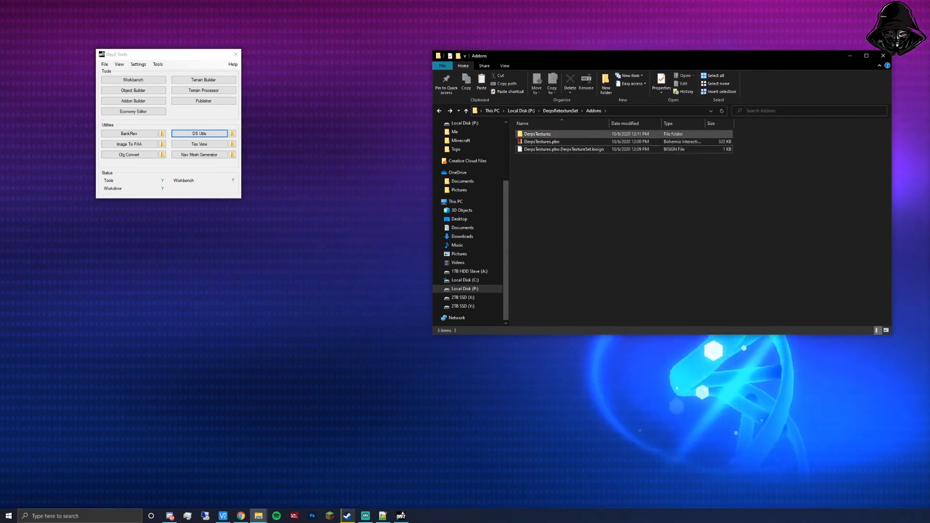
Check the PBO Manager packing options for the DerpsTextures folder and review the signing options for DerpsTextures.pbo in DSUtils.
right_click(535, 134)
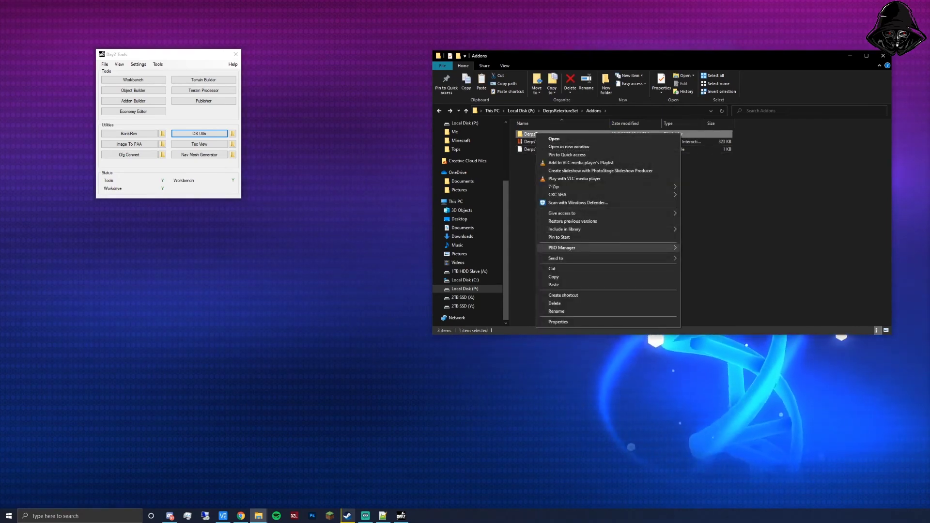
mouse_move(562, 247)
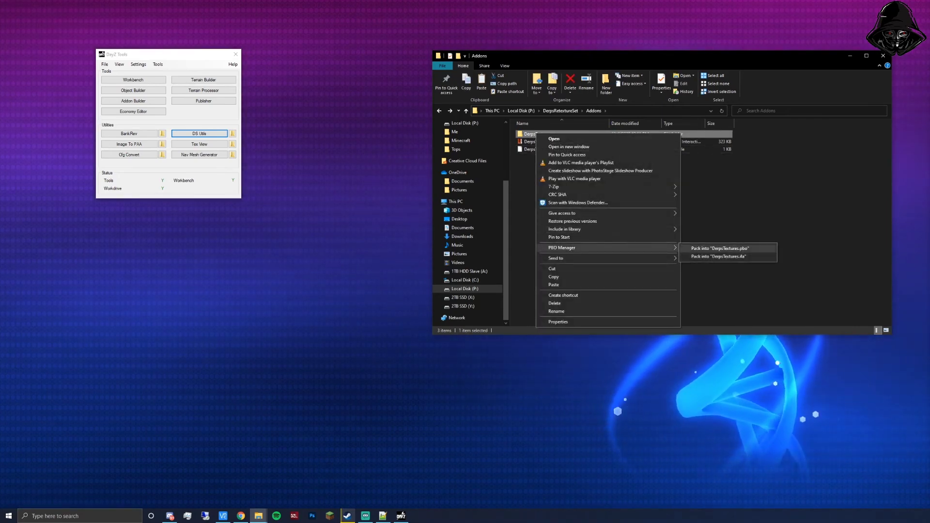
left_click(707, 203)
left_click(563, 149)
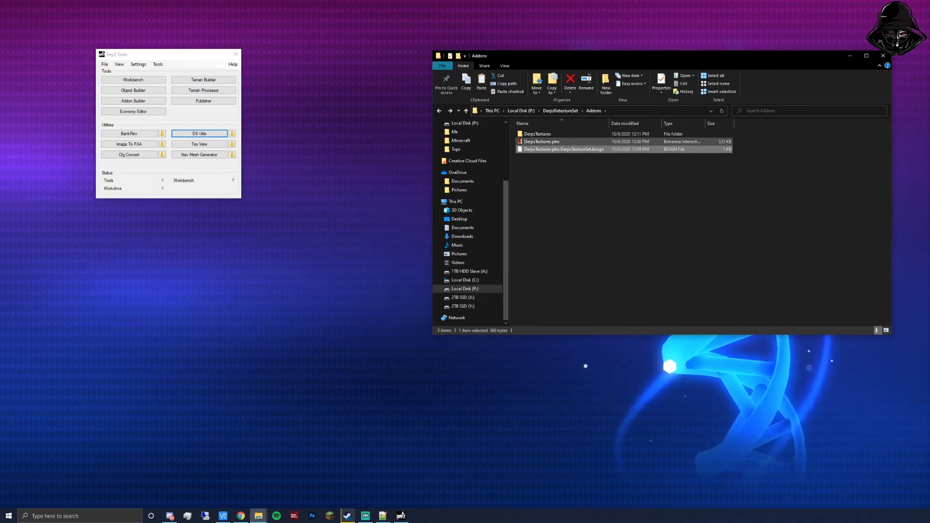
key("Up")
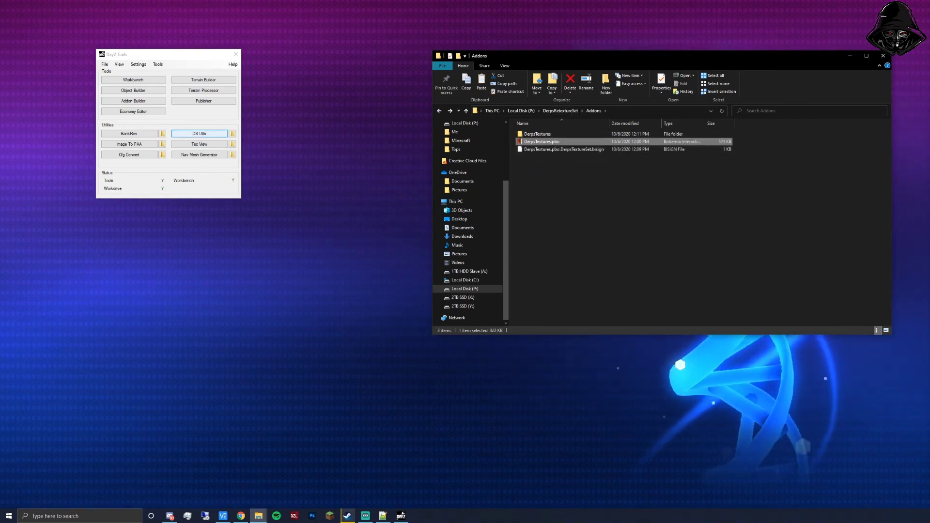
left_click(199, 134)
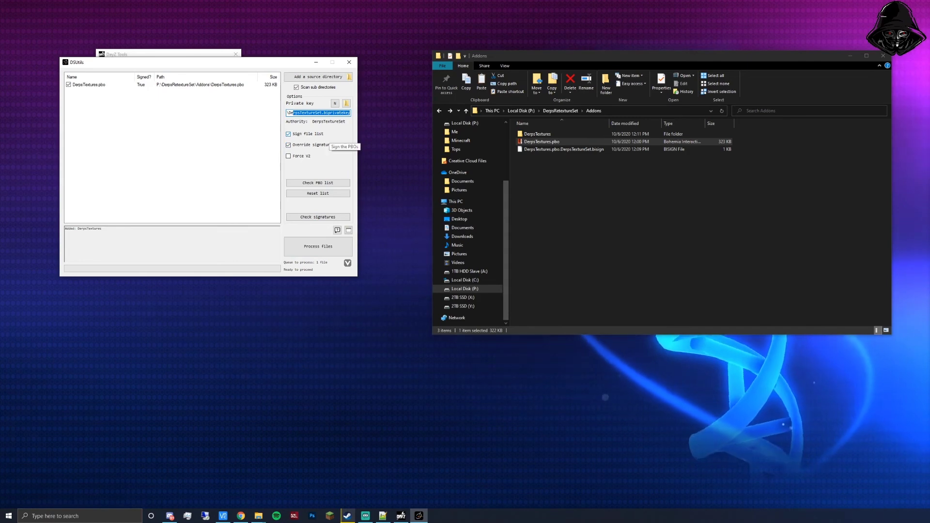
left_click(349, 62)
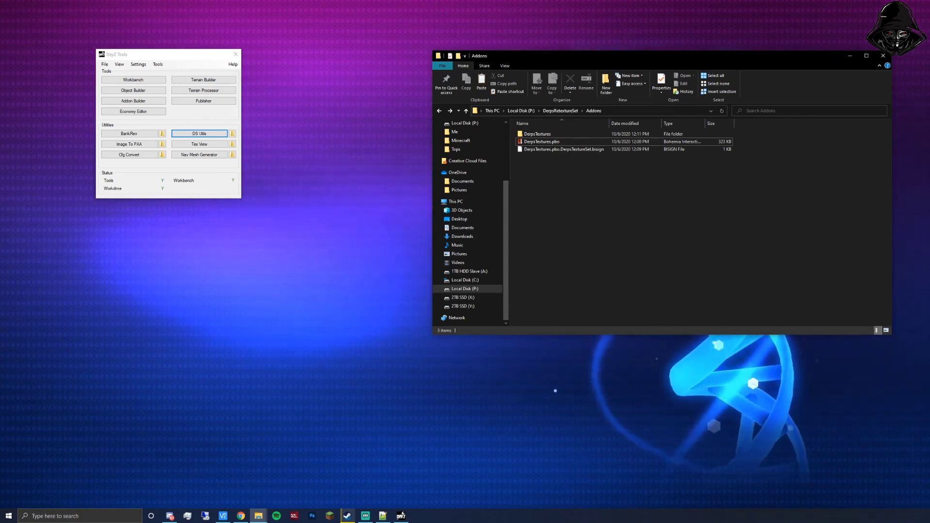
Permanently delete the extracted DerpsTextures folder from Addons and go up to the root of the P: drive.
right_click(538, 134)
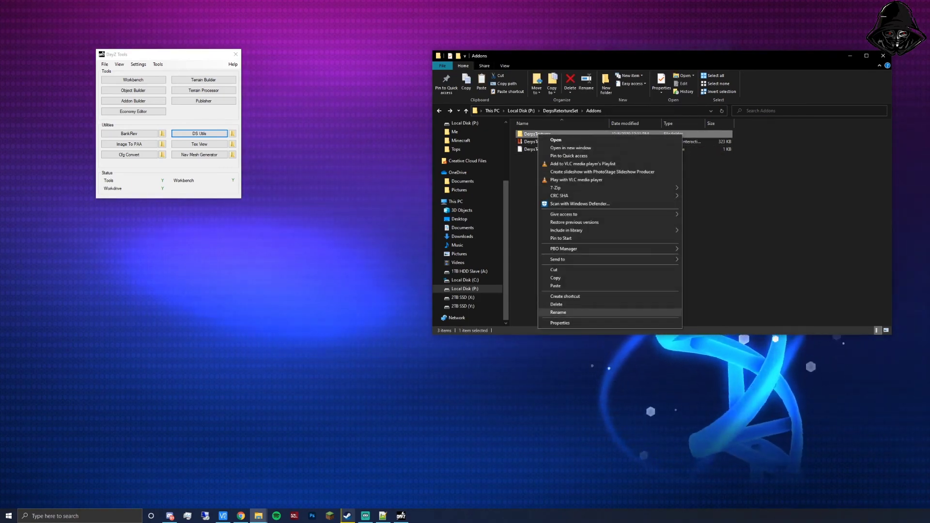
left_click(557, 304)
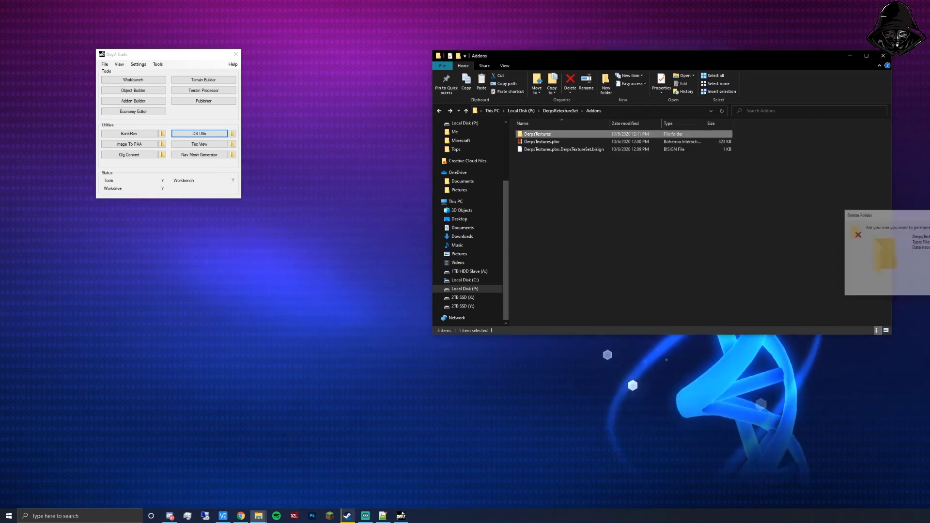
key("ctrl+a")
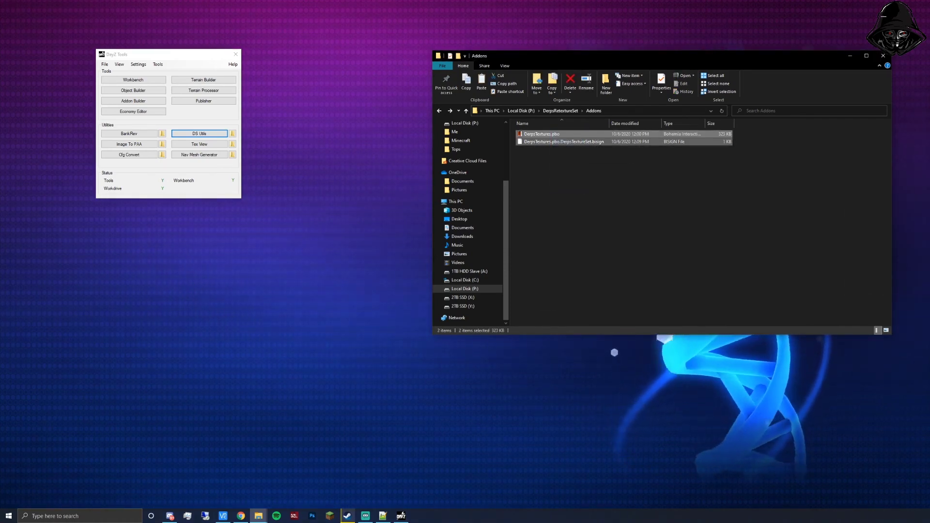
key("alt+Up")
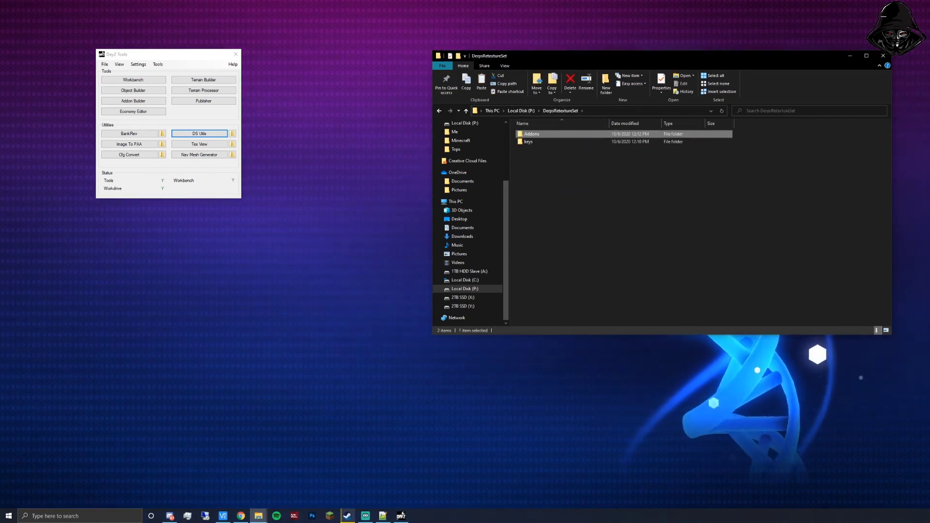
key("alt+Up")
Open DayZ Publisher from DayZ Tools, place the P: drive window beside it, and look over the available mod tags.
left_click(203, 101)
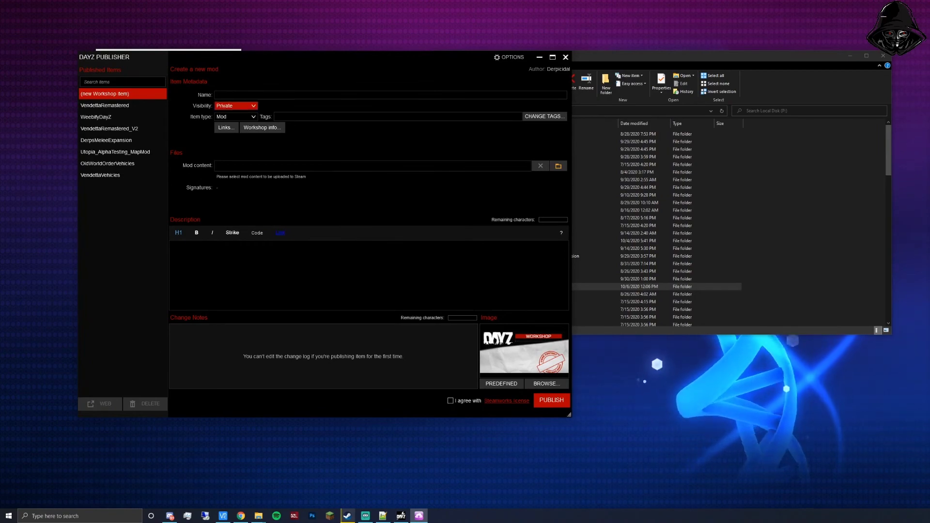
left_click(335, 94)
left_click_drag(660, 54, 819, 44)
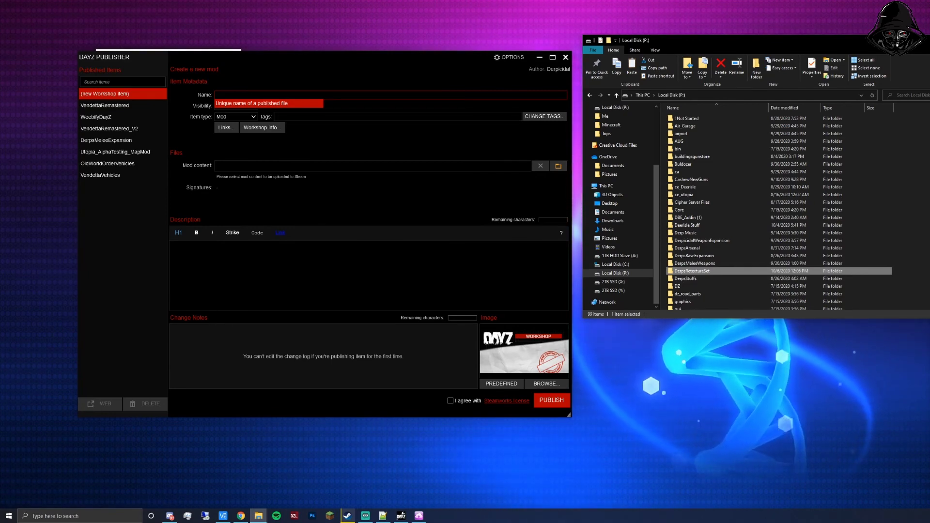
left_click(216, 95)
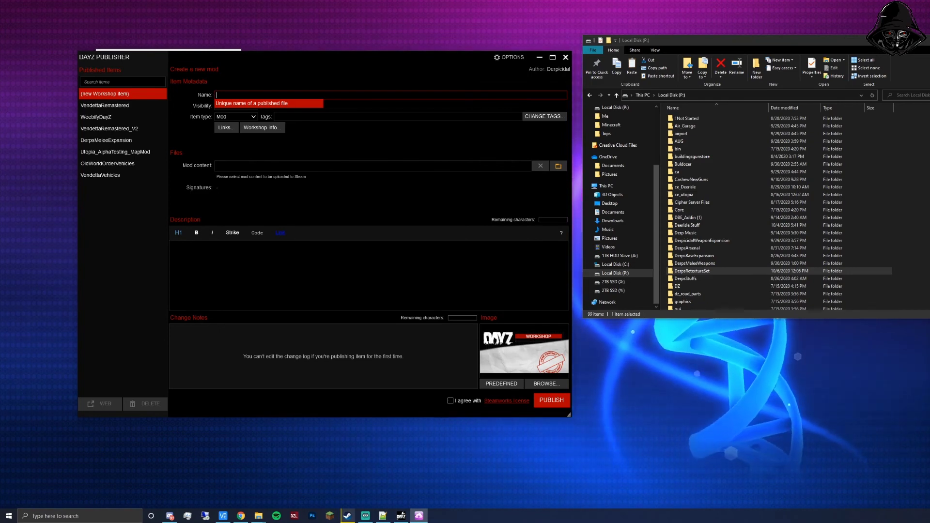
left_click(398, 116)
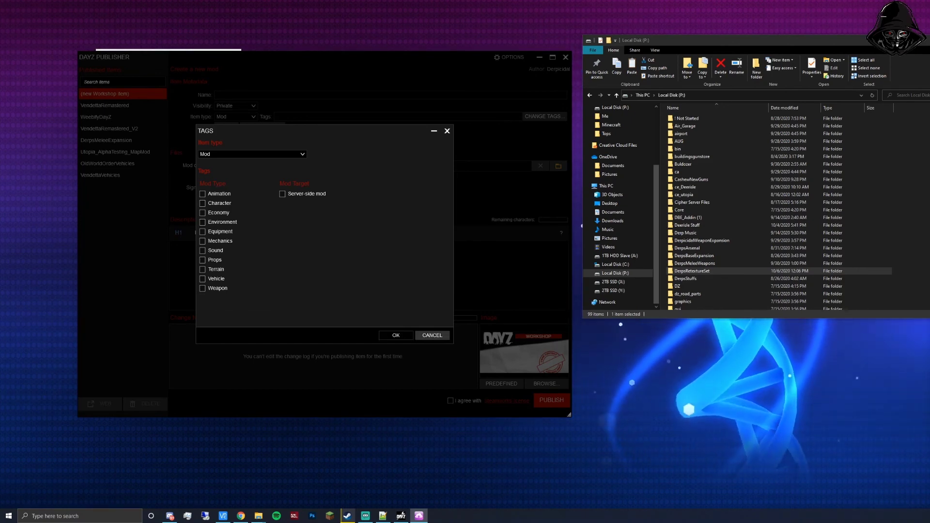
left_click(432, 335)
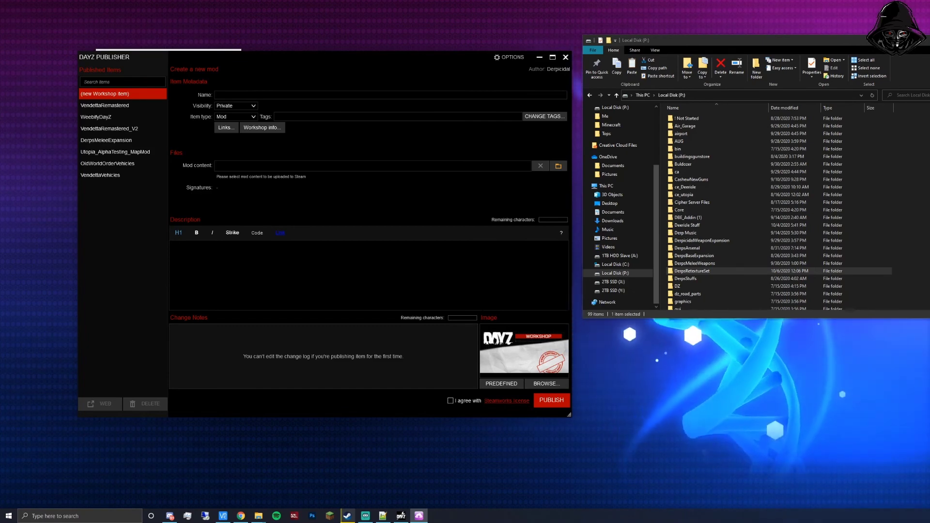
Set the new Workshop item's mod content to the DerpsRetextureSet folder on the P: drive.
left_click(558, 165)
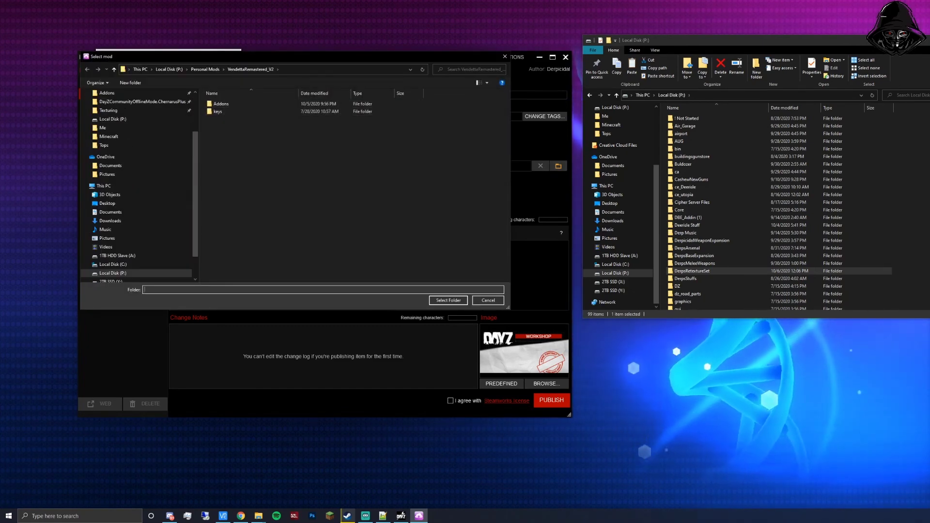
scroll(136, 255, "down", 1)
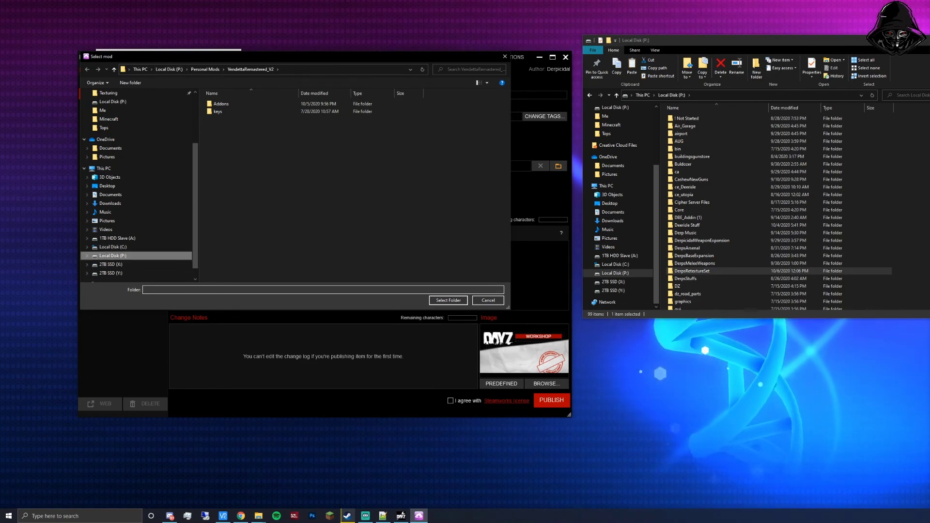
left_click(136, 255)
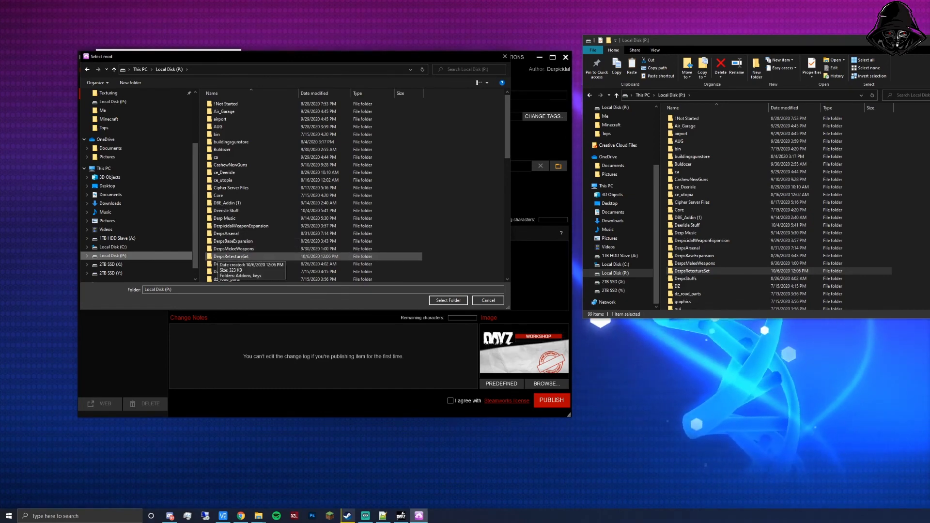
left_click(217, 257)
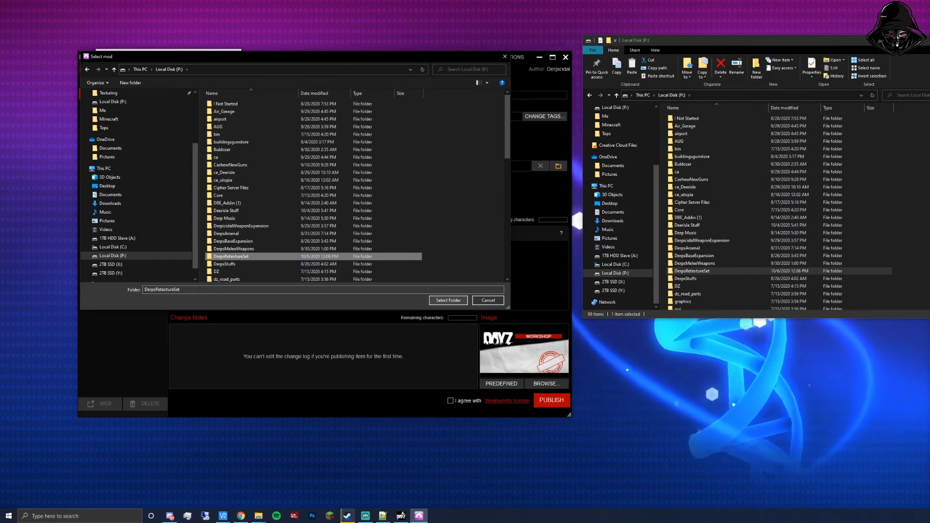
left_click(448, 299)
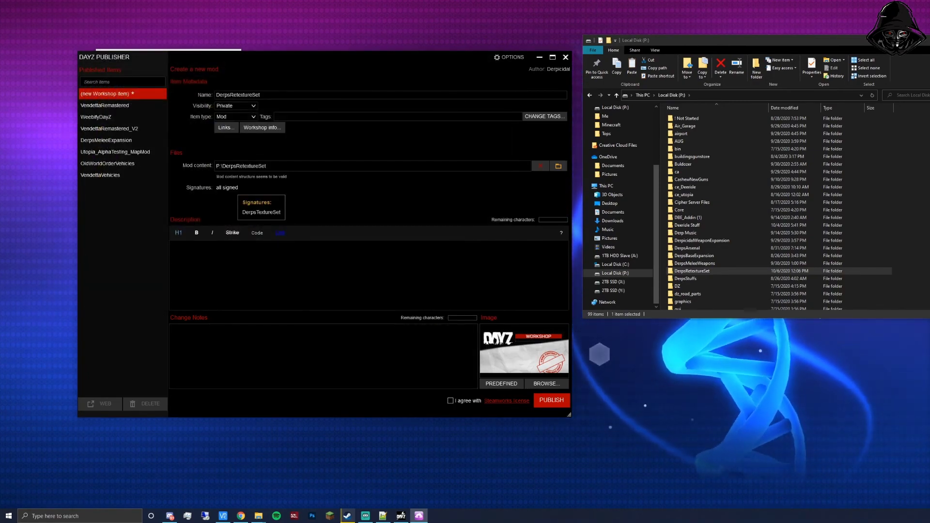
Enter the description "Whatever you want it to be!" and the change note "Initial Upload!" for the new mod.
left_click(171, 244)
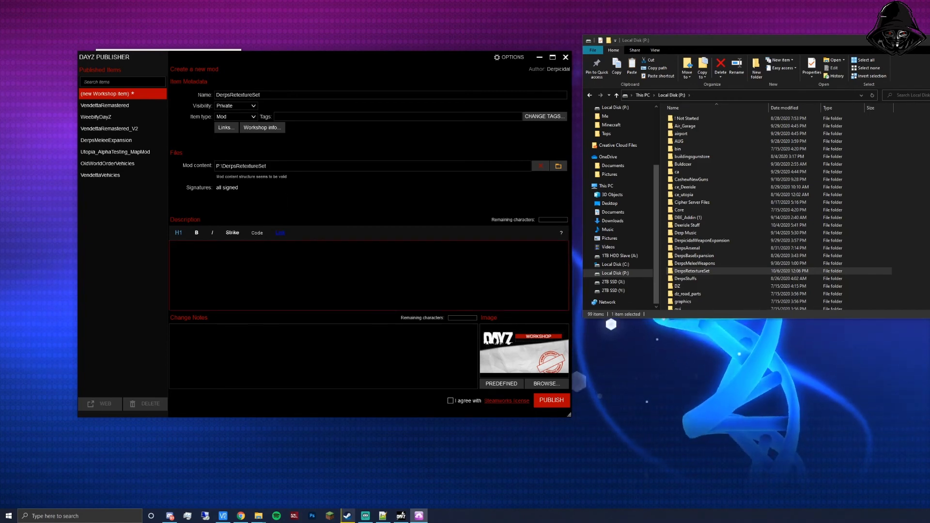
type("What")
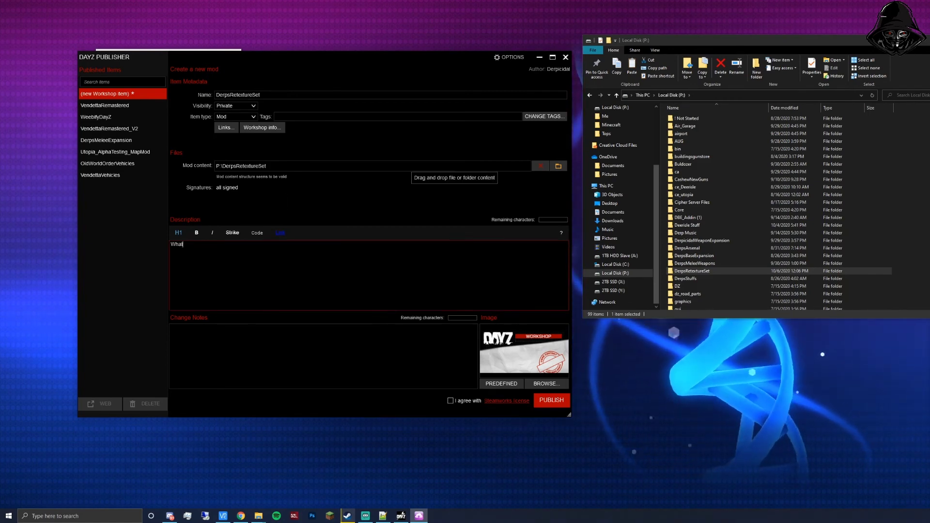
type("ever you want it to be!")
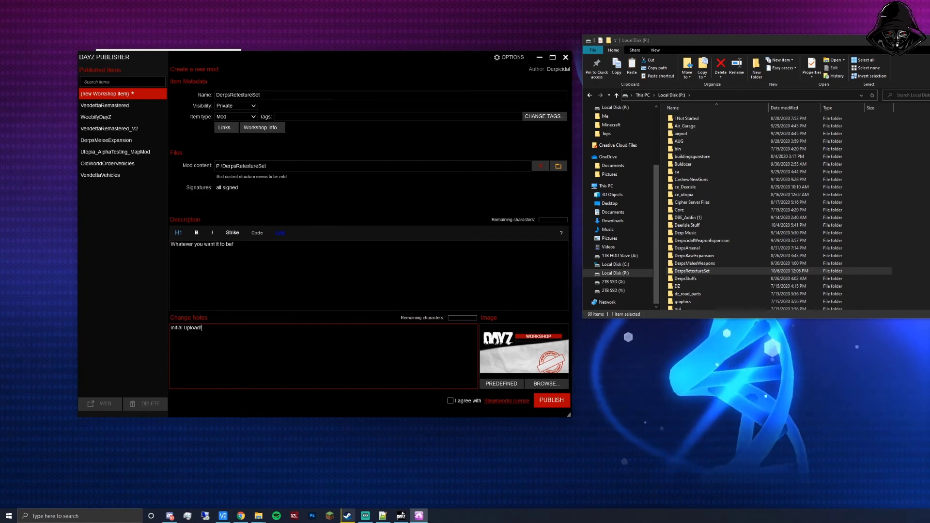
Agree to the Steamworks license and move the Publisher window clear of the DayZ Tools launcher.
left_click(233, 244)
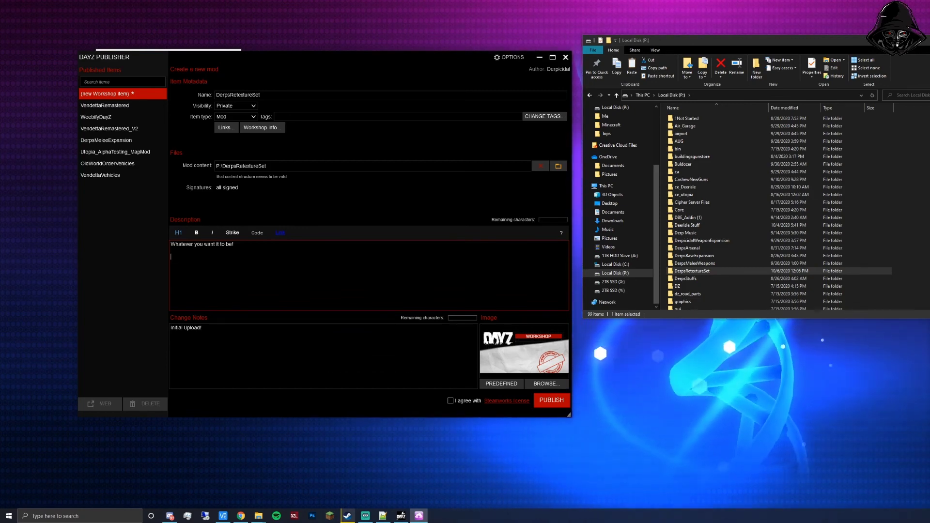
left_click(362, 381)
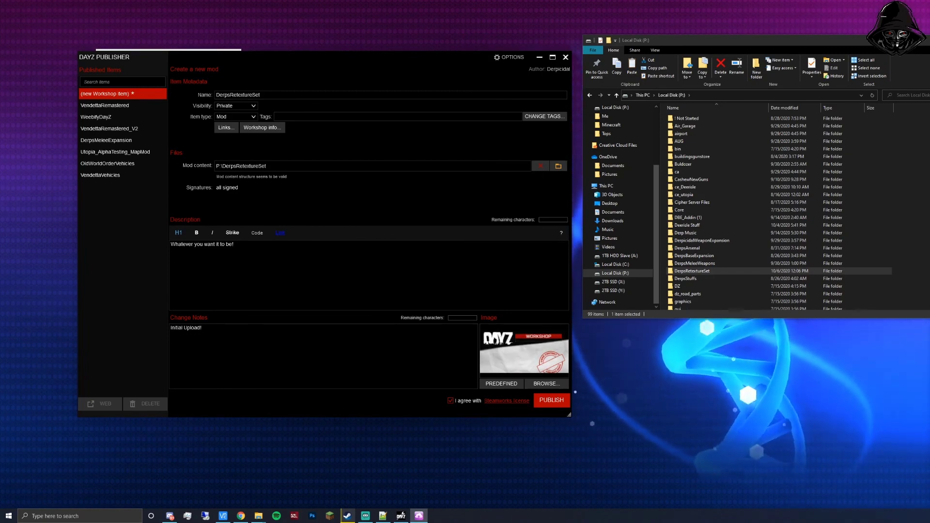
left_click_drag(346, 57, 529, 28)
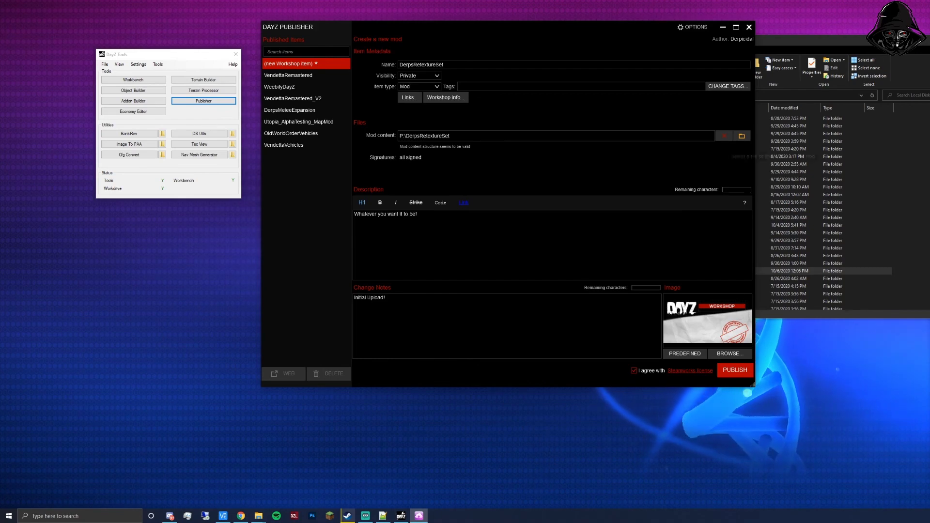
Reselect the DerpsRetextureSet folder as the mod content and replace the change note with "Meta Push Update".
left_click(742, 136)
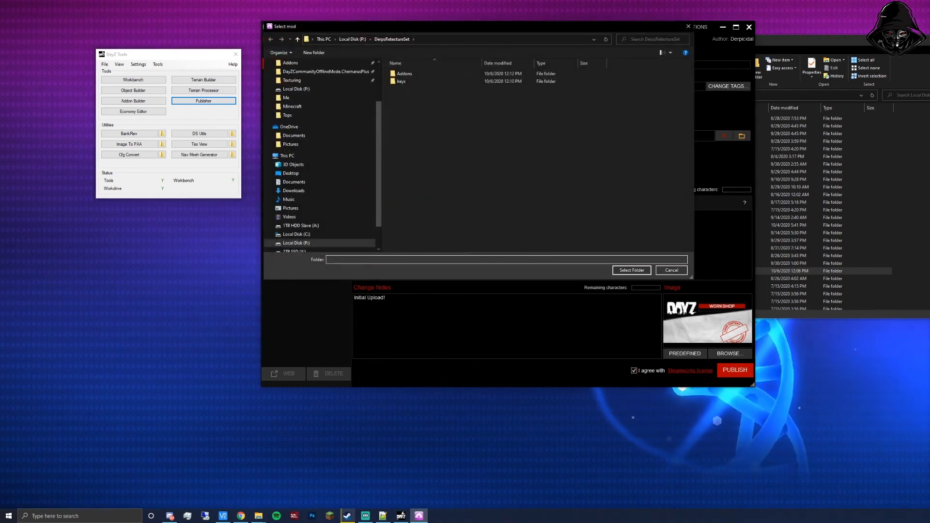
left_click(632, 270)
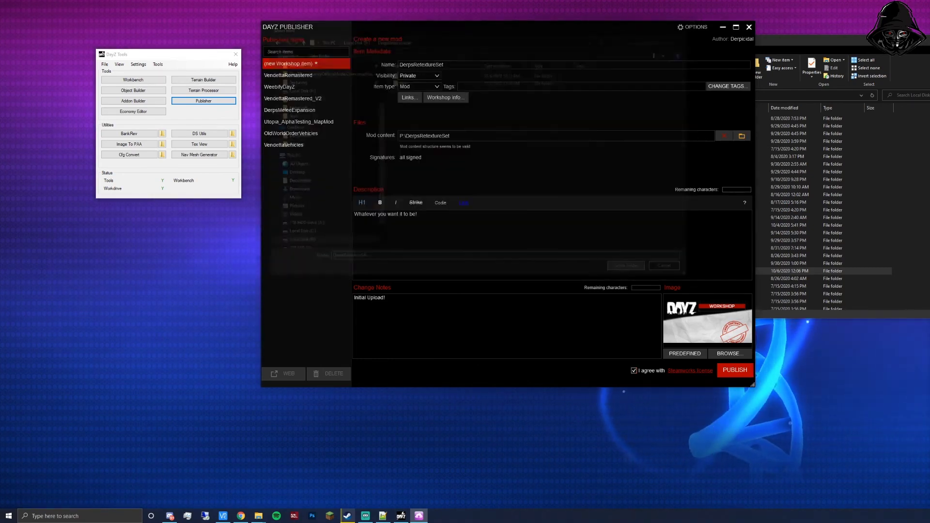
left_click(516, 297)
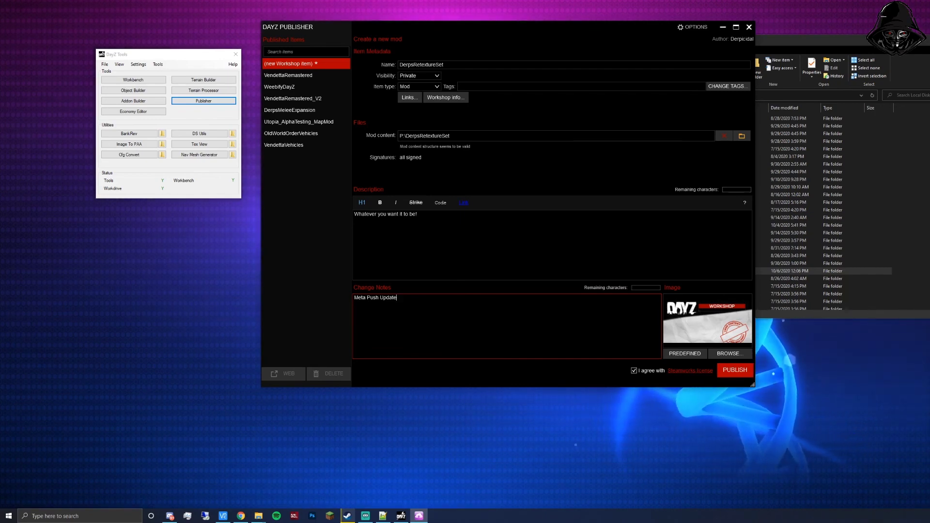
Uncover the file window behind the Publisher and open GameLibrary\Steam\steamapps\common\DayZ\Addons on the 2TB SSD (X:) drive.
left_click_drag(531, 28, 357, 28)
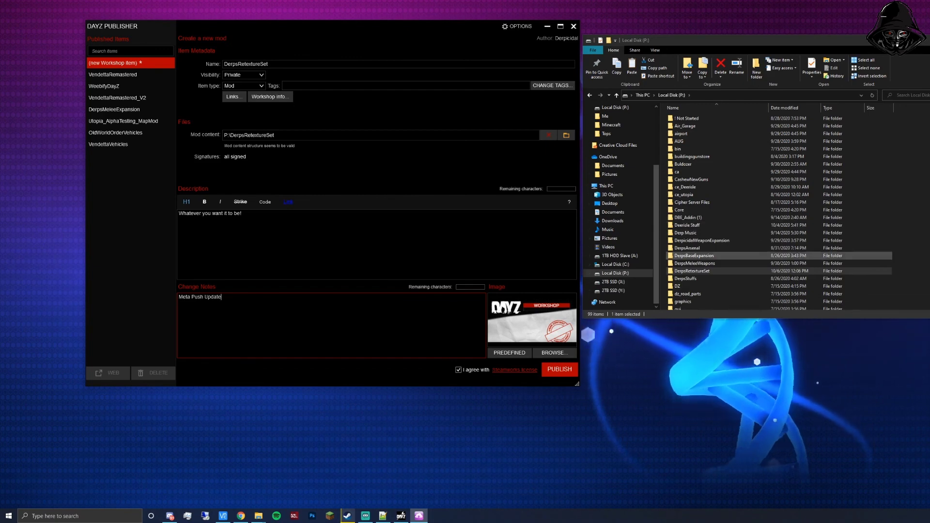
left_click(612, 281)
double_click(688, 126)
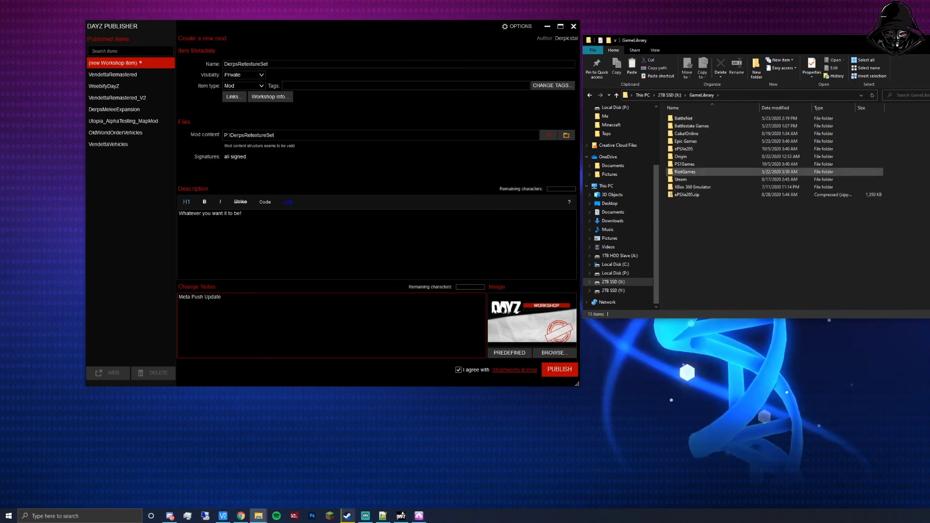
double_click(683, 179)
double_click(684, 118)
double_click(684, 118)
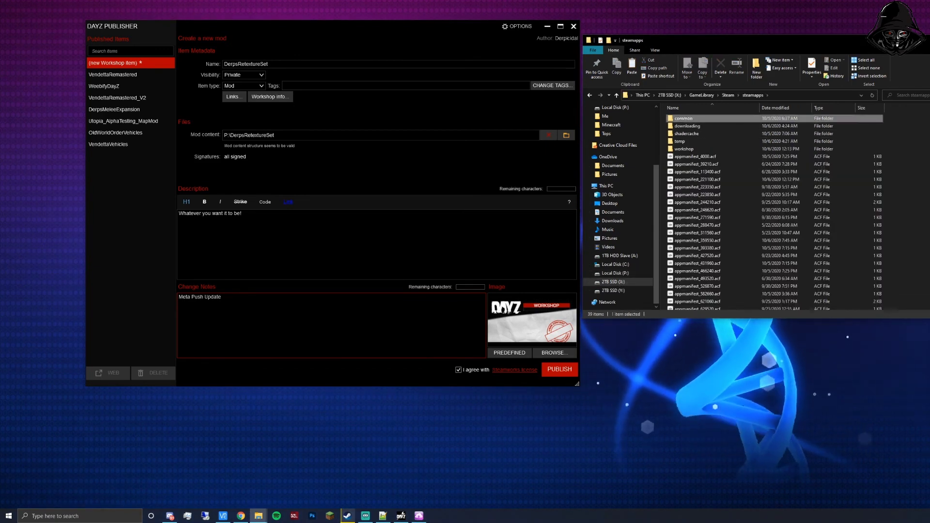
double_click(679, 172)
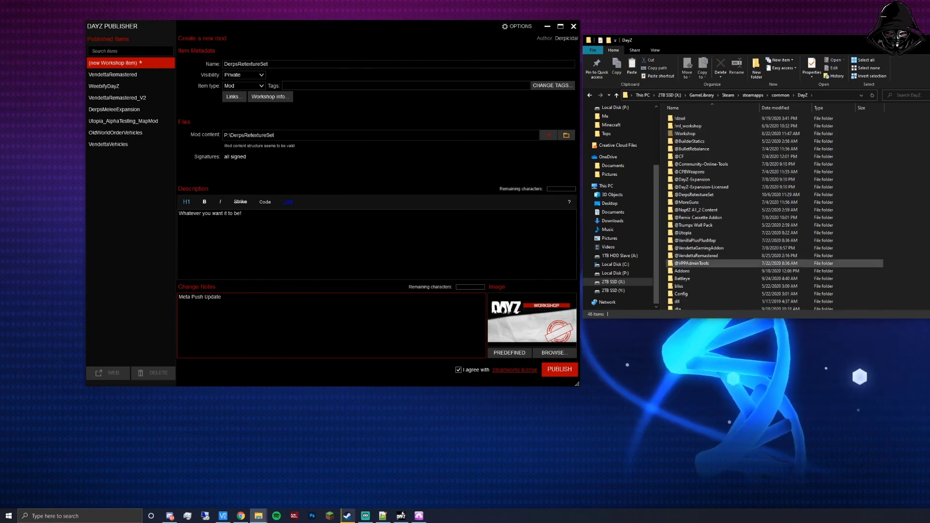
double_click(682, 270)
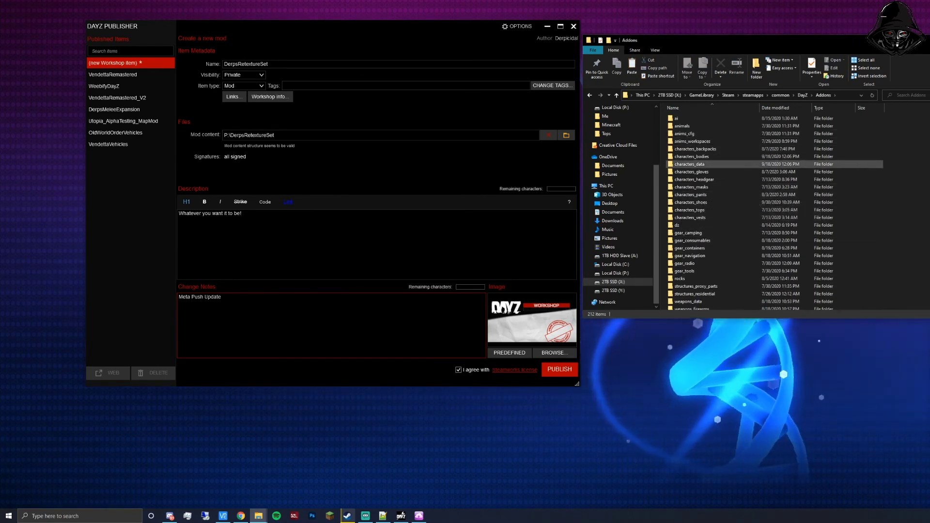
Examine the PBO files and their bisign signature files in DayZ's Addons folder, and fit the folder window beside the Publisher.
scroll(702, 193, "down", 15)
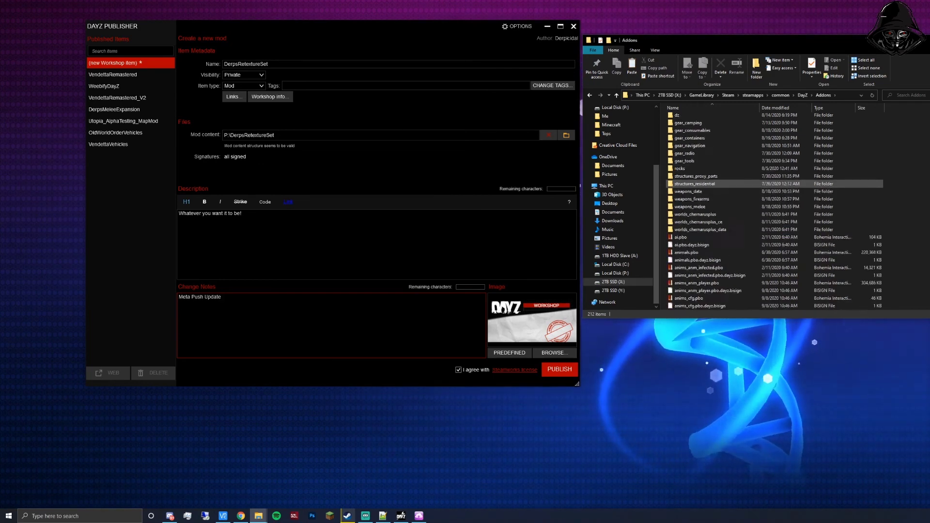
scroll(702, 198, "up", 2)
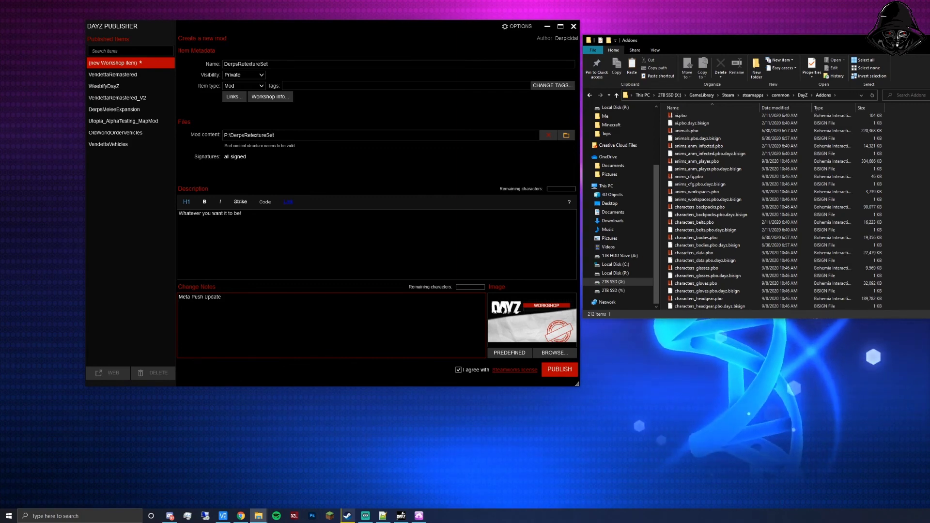
left_click(702, 238)
left_click(702, 222)
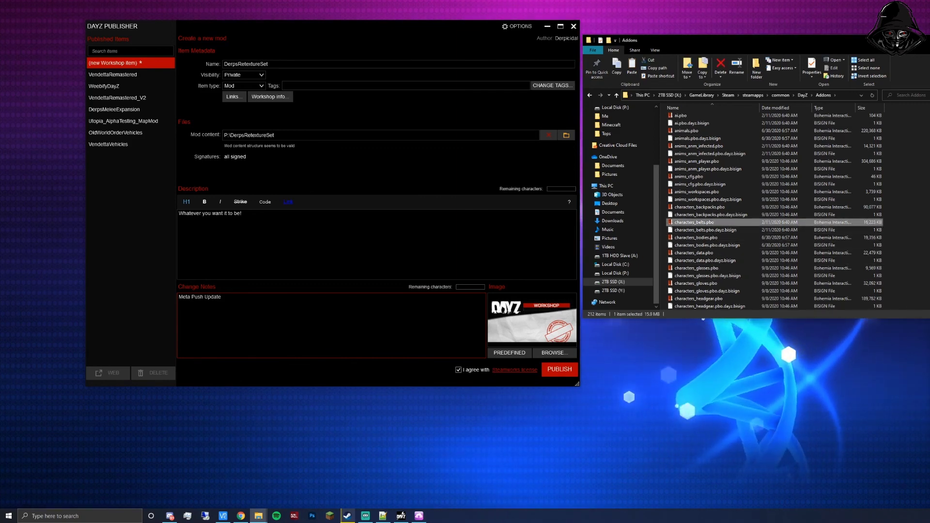
left_click(702, 207)
left_click(702, 191)
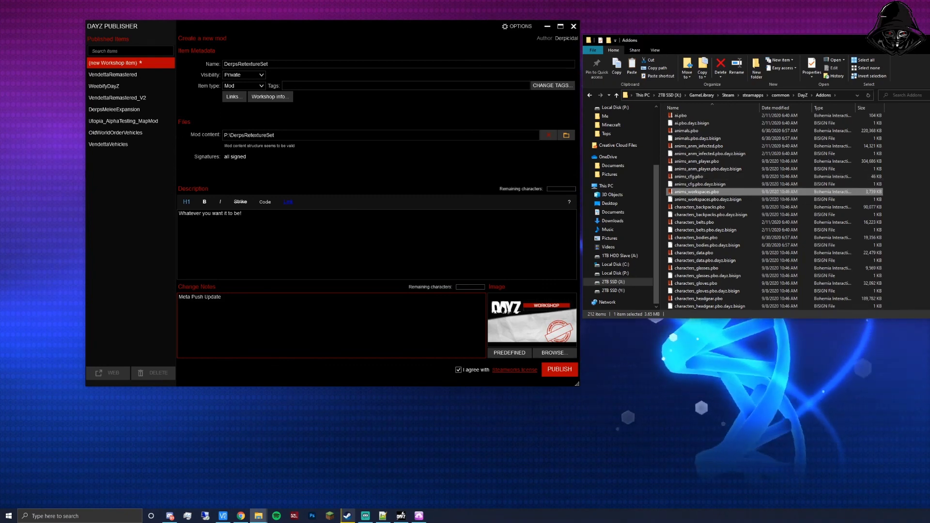
left_click_drag(929, 70, 925, 71)
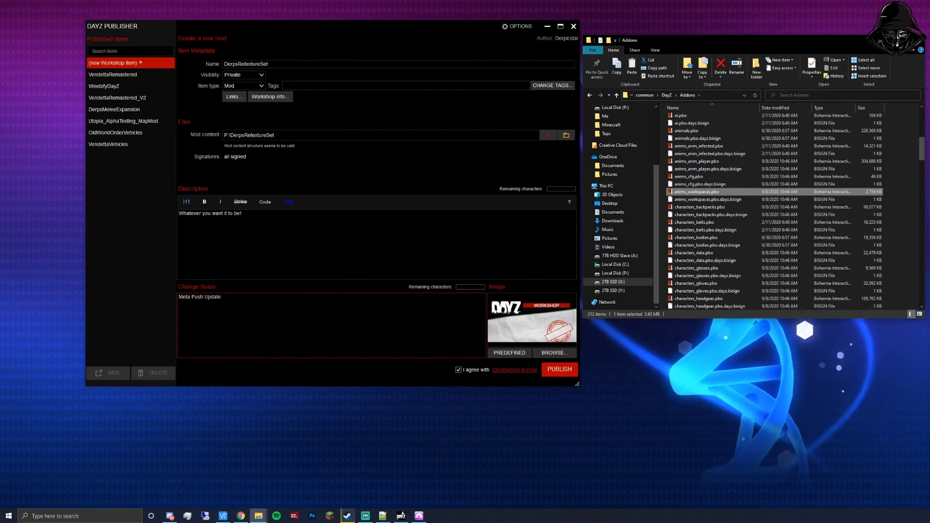
left_click_drag(753, 40, 758, 30)
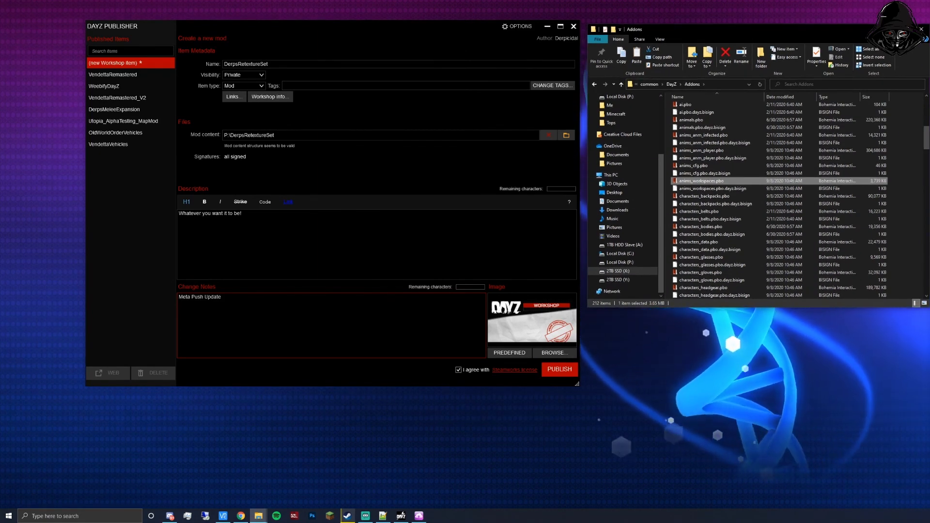